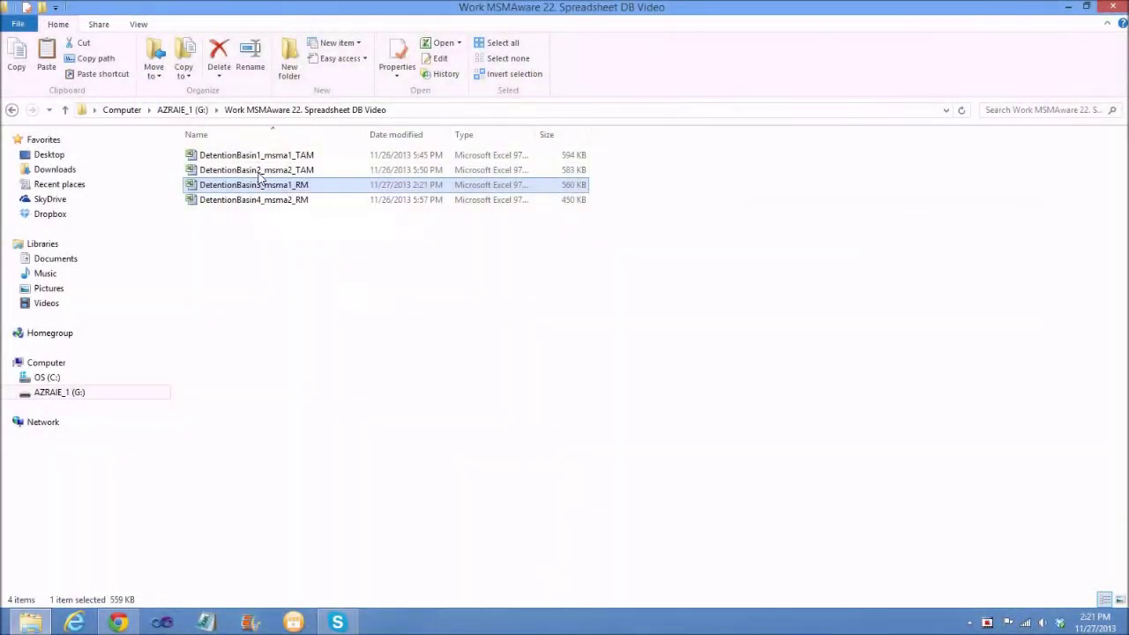
# Step: Open DetentionBasin3_msma1_RM in Excel from File Explorer and show its ShortDuration sheet
pyautogui.doubleClick(260, 179)
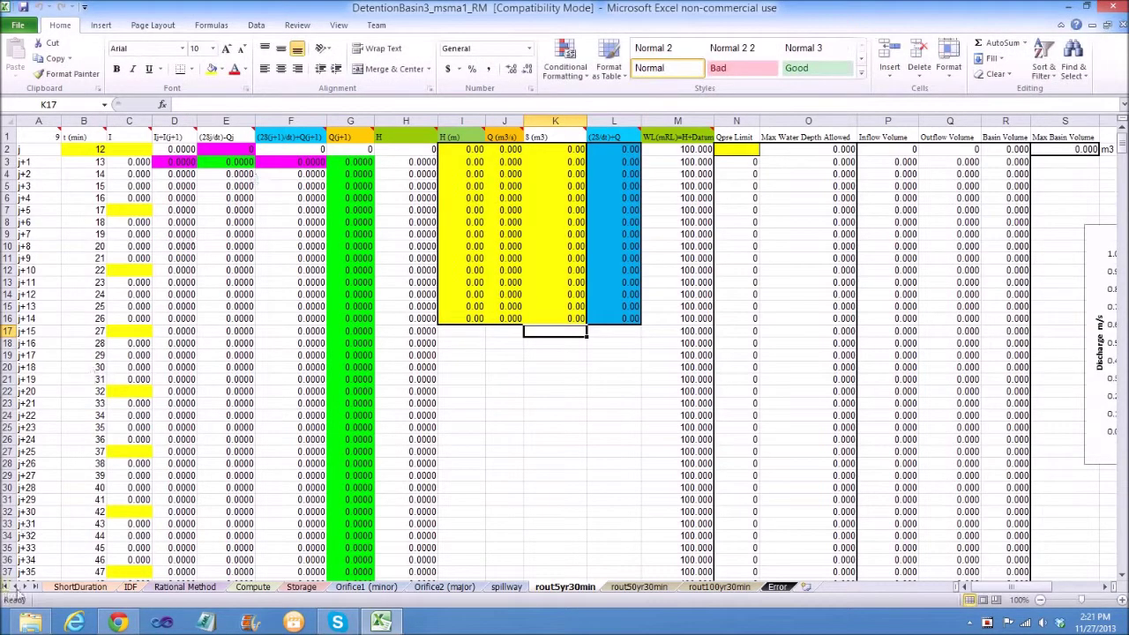
pyautogui.click(63, 587)
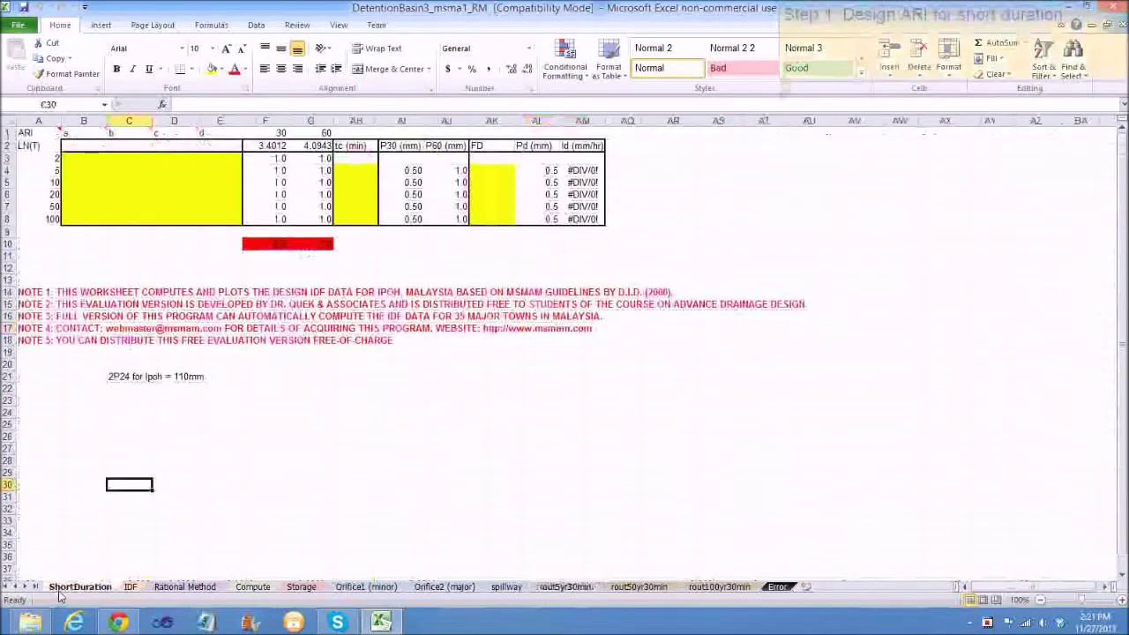
# Step: Enter a coefficients 5.2244, 5.0007 and 5.0707 in B3:B5
pyautogui.click(87, 159)
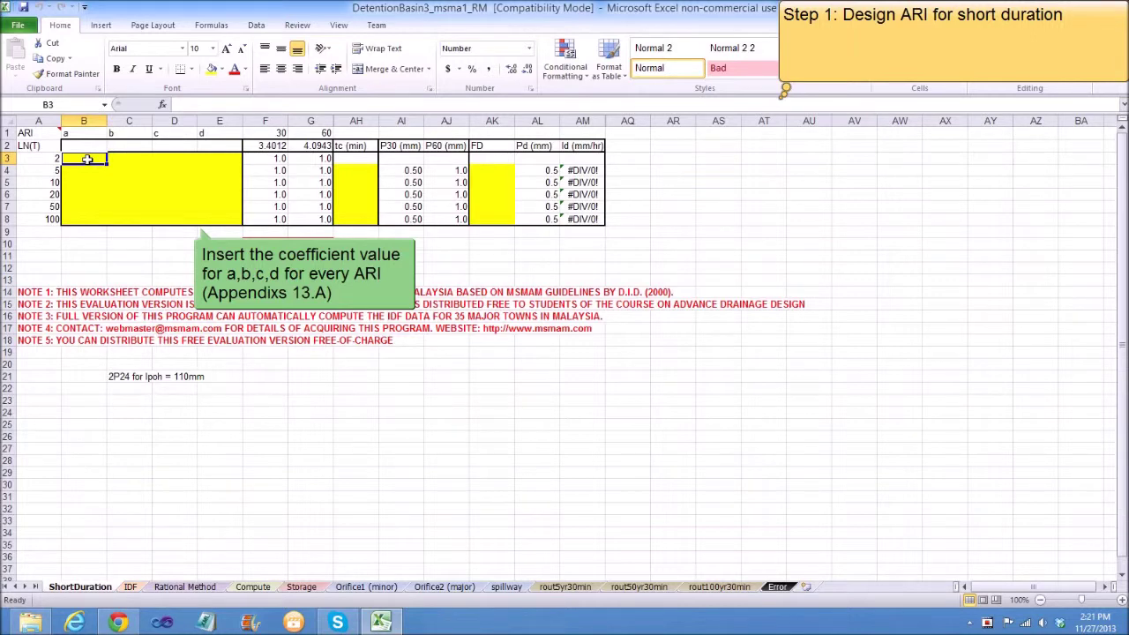
pyautogui.write('5.22')
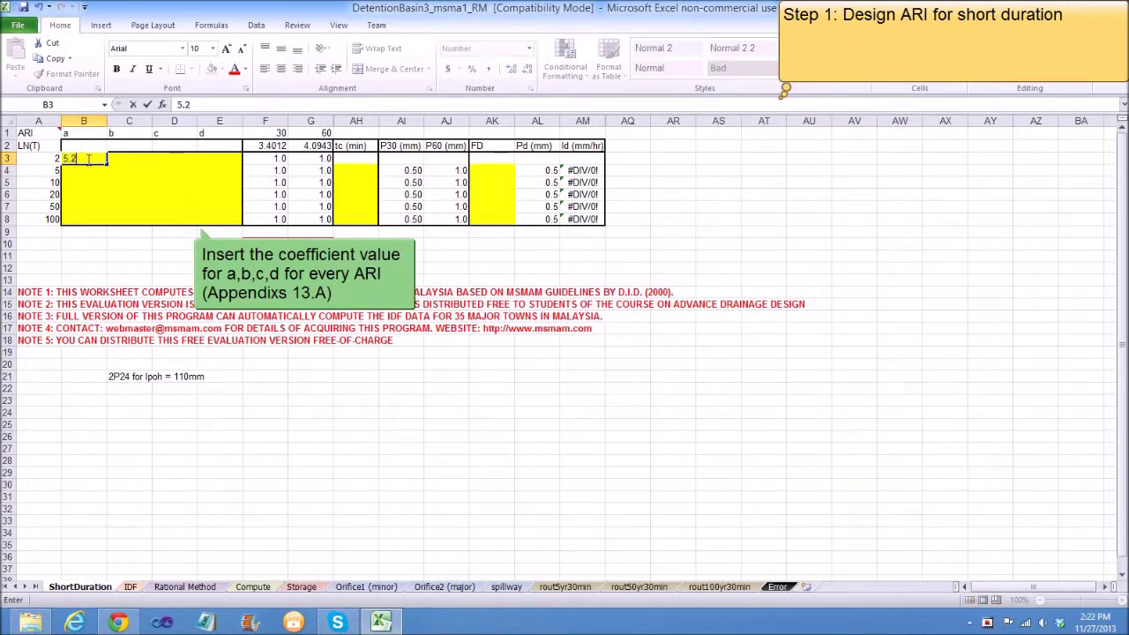
pyautogui.write('44')
pyautogui.press('Return')
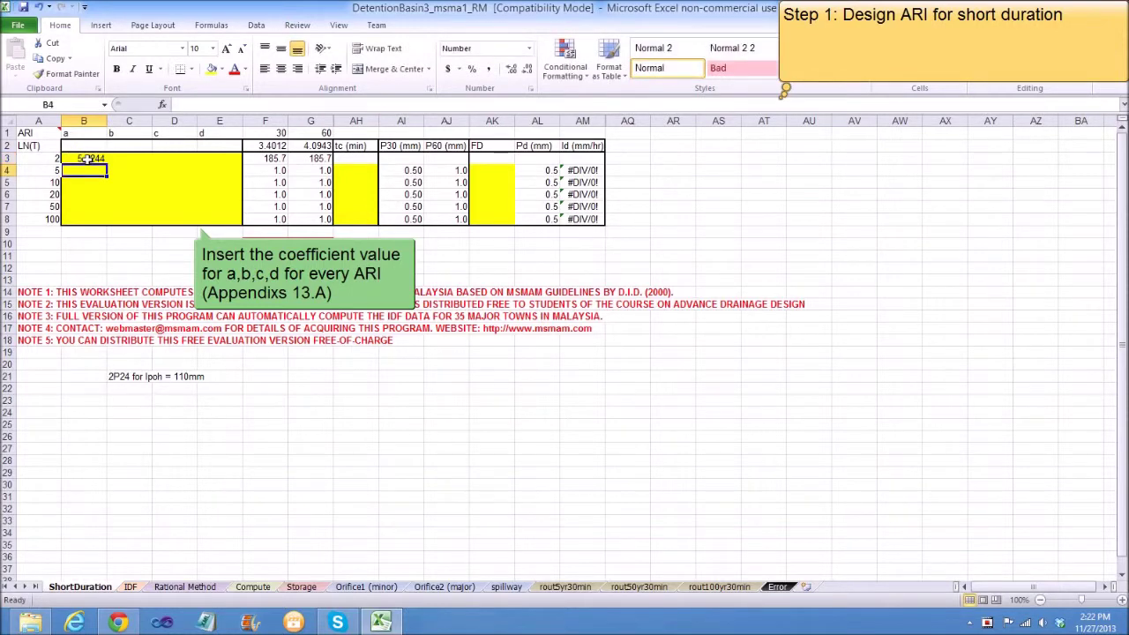
pyautogui.write('5.000')
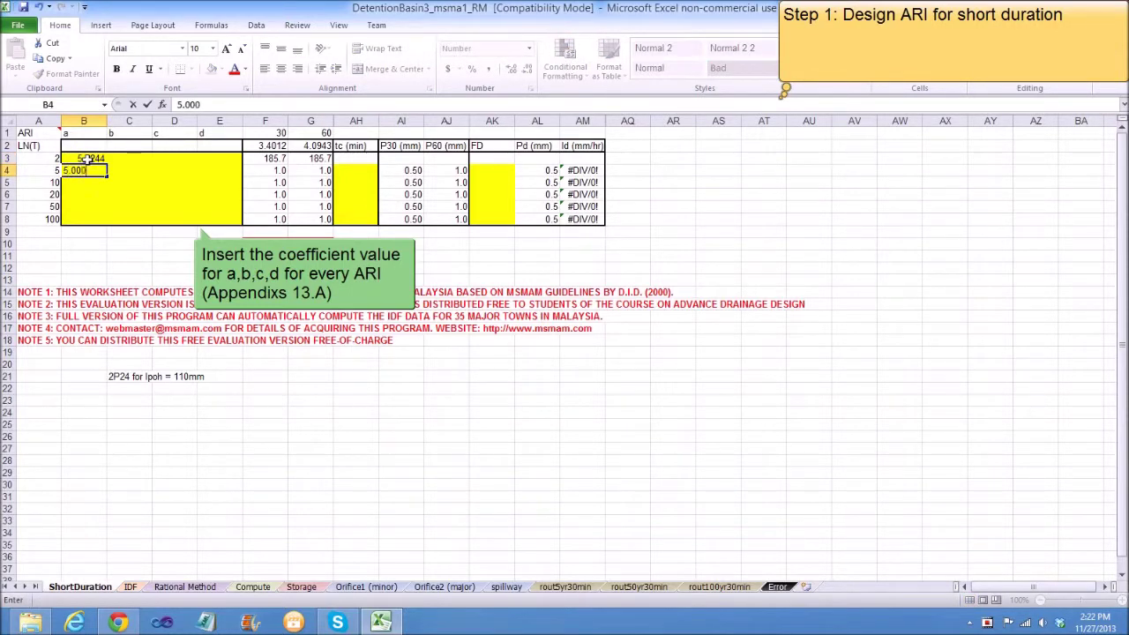
pyautogui.write('7')
pyautogui.press('Return')
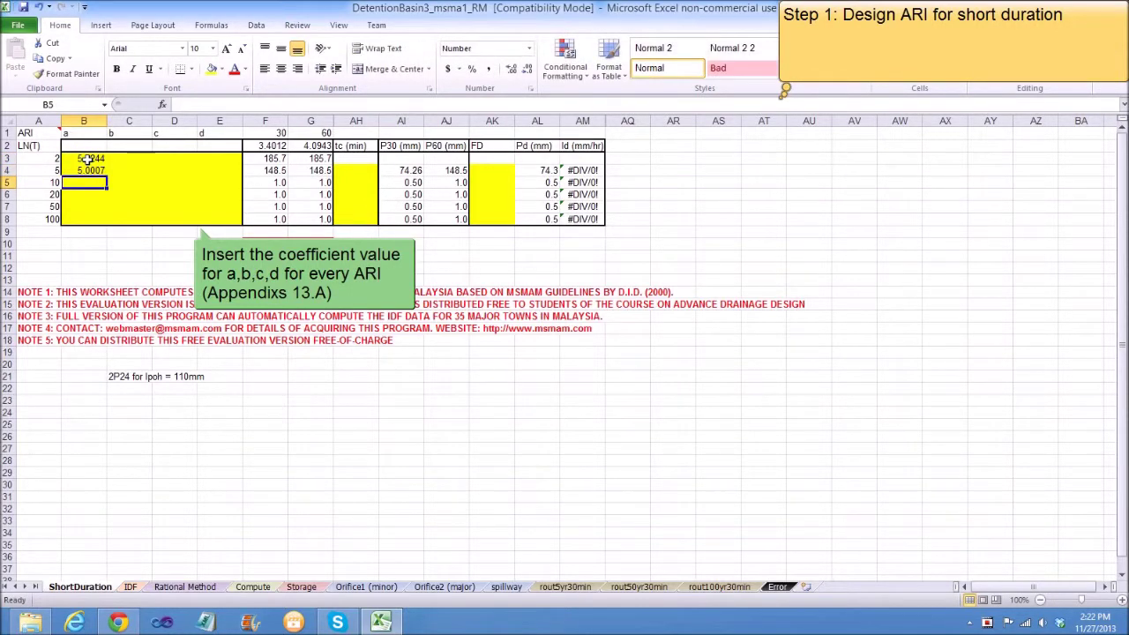
pyautogui.write('5.0707')
pyautogui.press('Return')
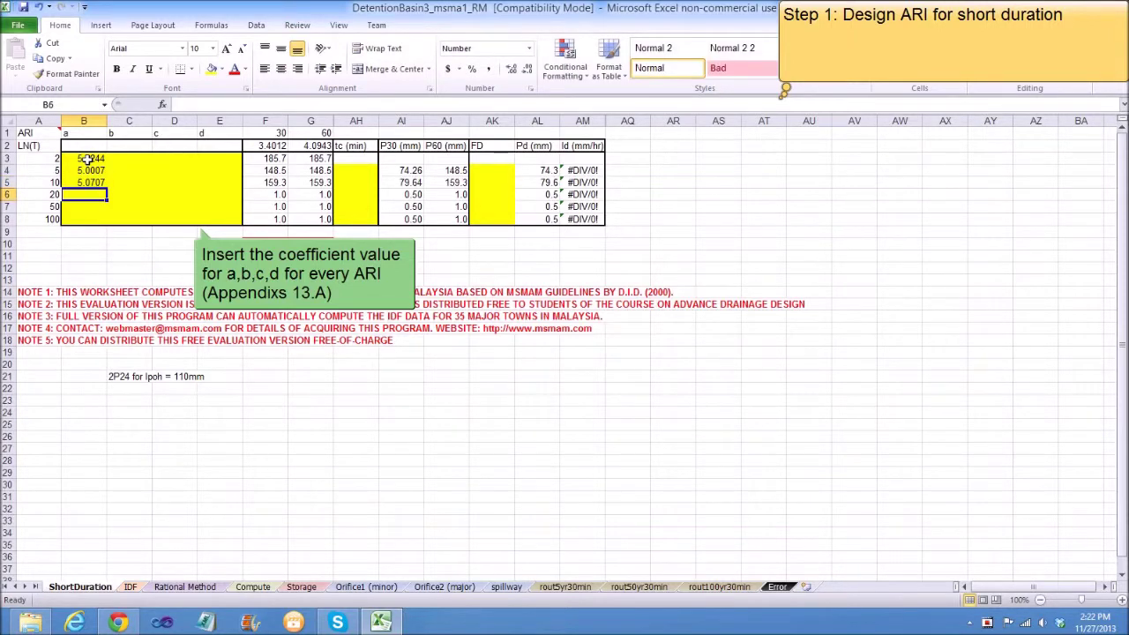
# Step: Enter a coefficients 5.1150, 4.9627 and 5.1068 in B6:B8
pyautogui.write('5.1150')
pyautogui.press('Return')
pyautogui.write('4.')
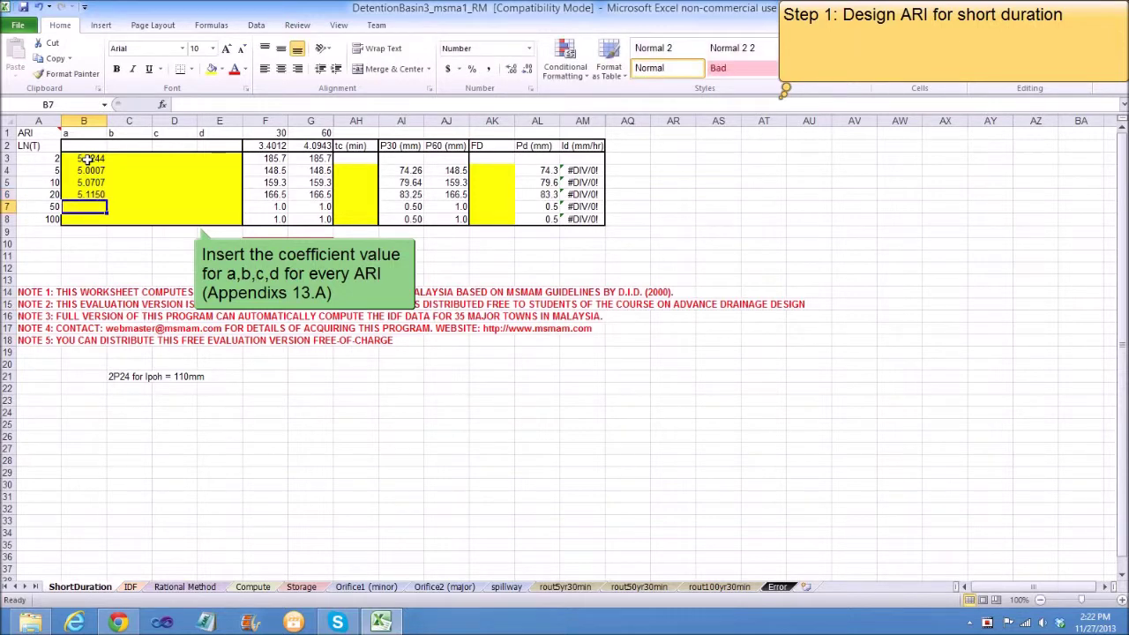
pyautogui.write('96')
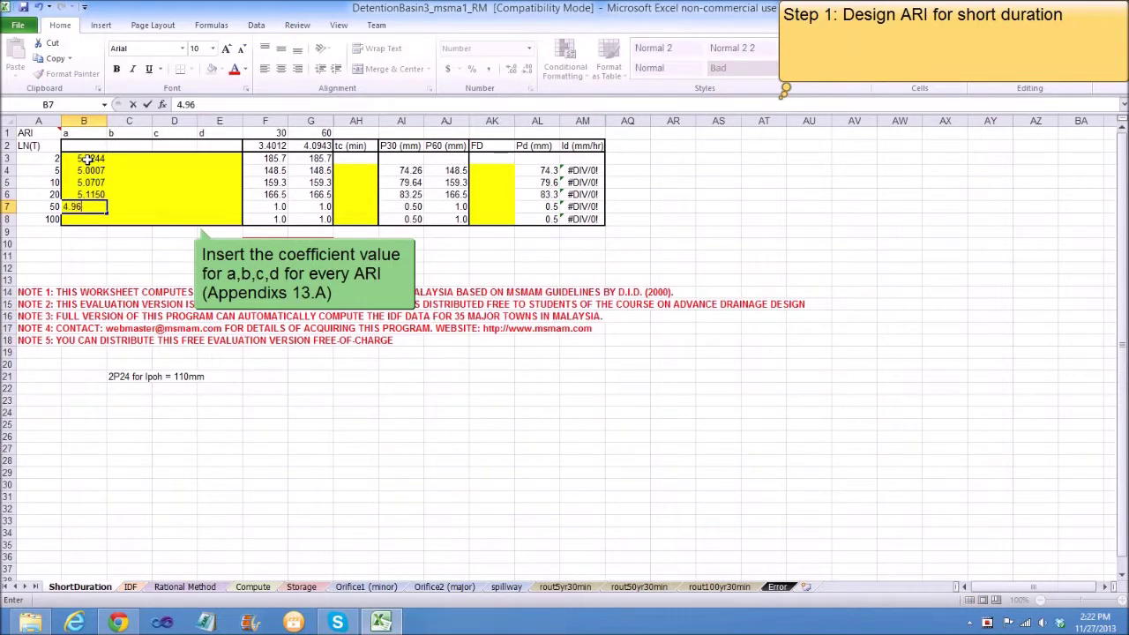
pyautogui.write('27')
pyautogui.press('Return')
pyautogui.write('5.1068')
pyautogui.press('Return')
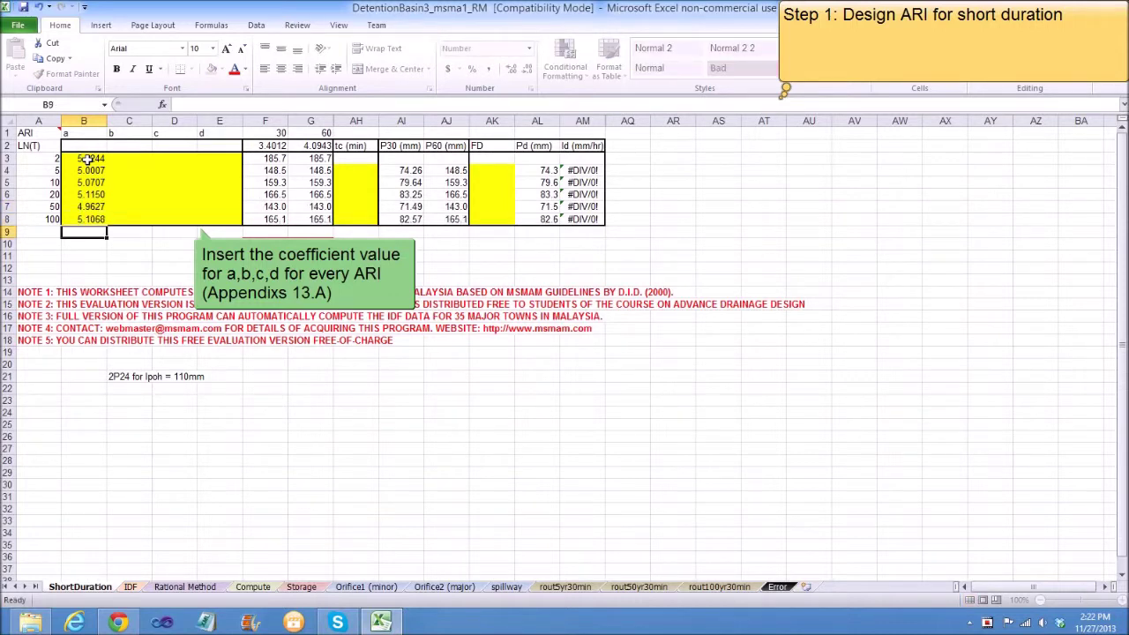
pyautogui.press('Right')
pyautogui.press('Up')
pyautogui.press('Up')
pyautogui.press('Up')
pyautogui.press('Up')
pyautogui.press('Up')
pyautogui.press('Up')
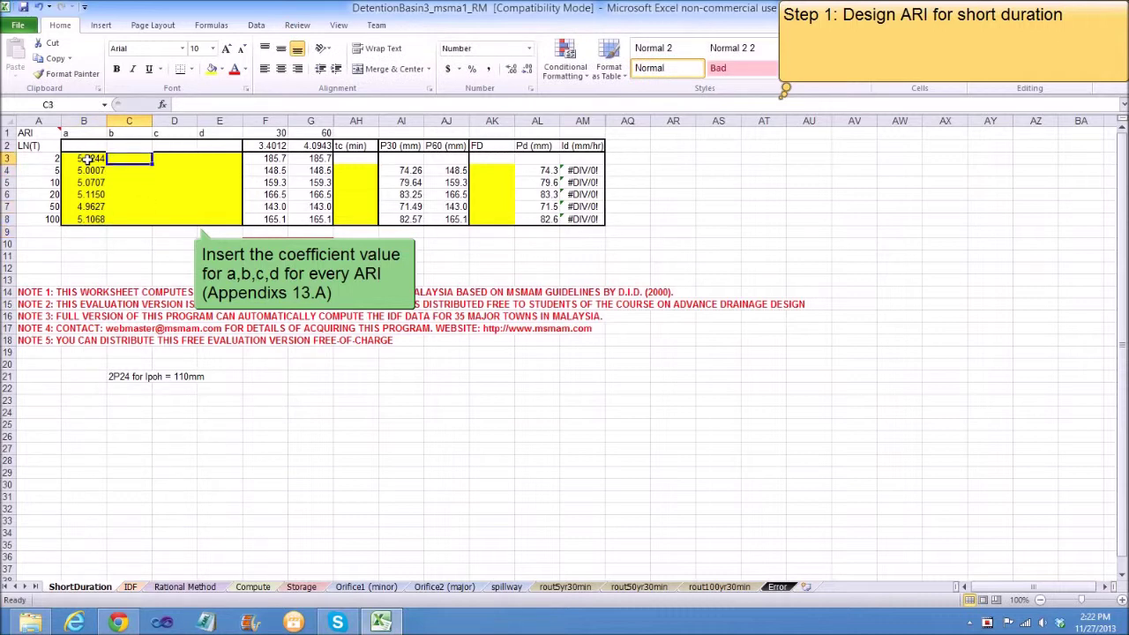
# Step: Enter b coefficients 0.3853, 0.6149 and 0.6515 in C3:C5
pyautogui.write('0.3853')
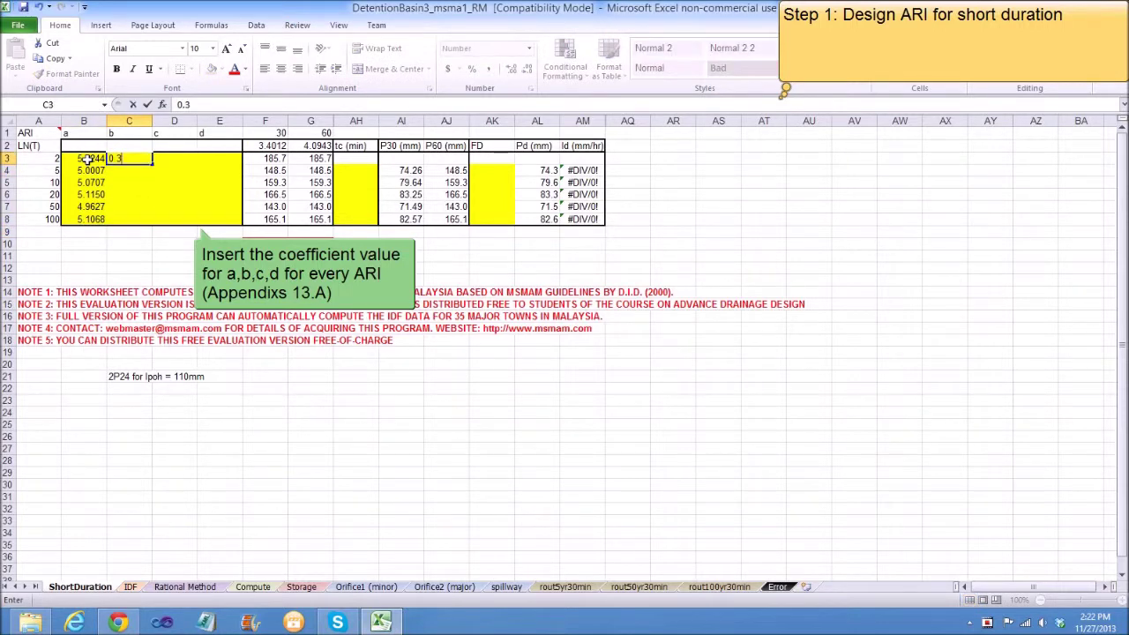
pyautogui.press('Return')
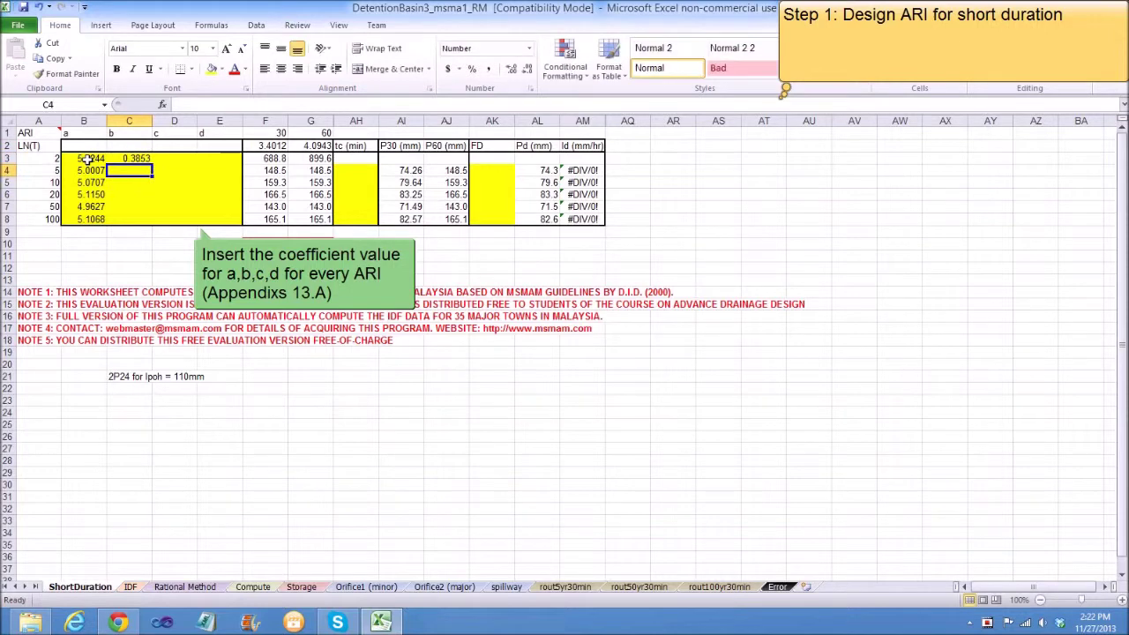
pyautogui.write('0.6')
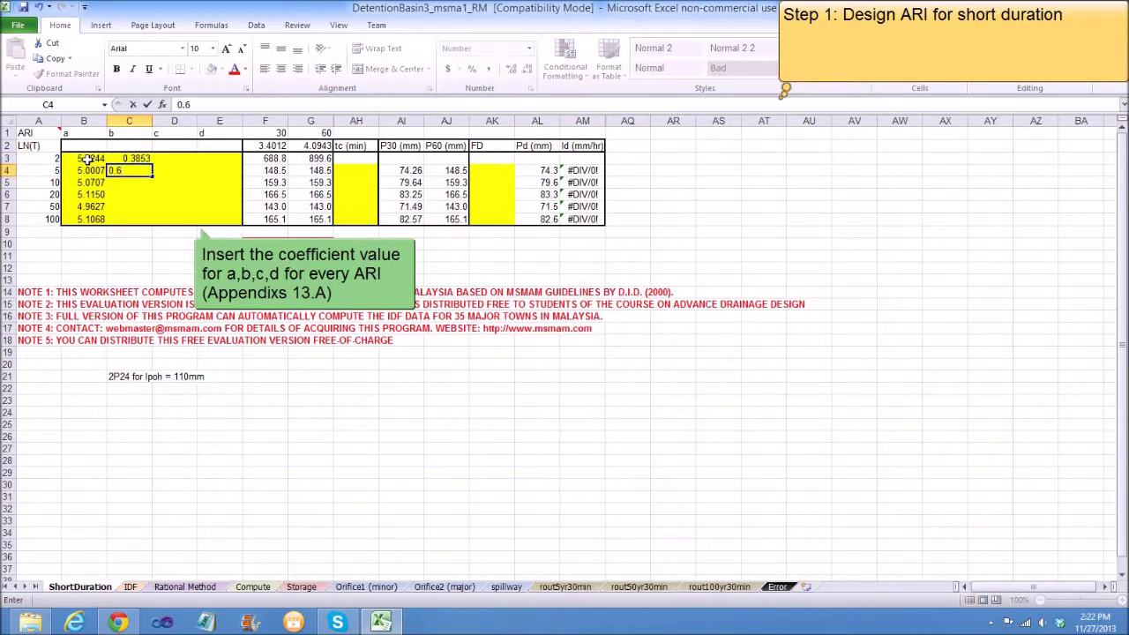
pyautogui.write('149')
pyautogui.press('Return')
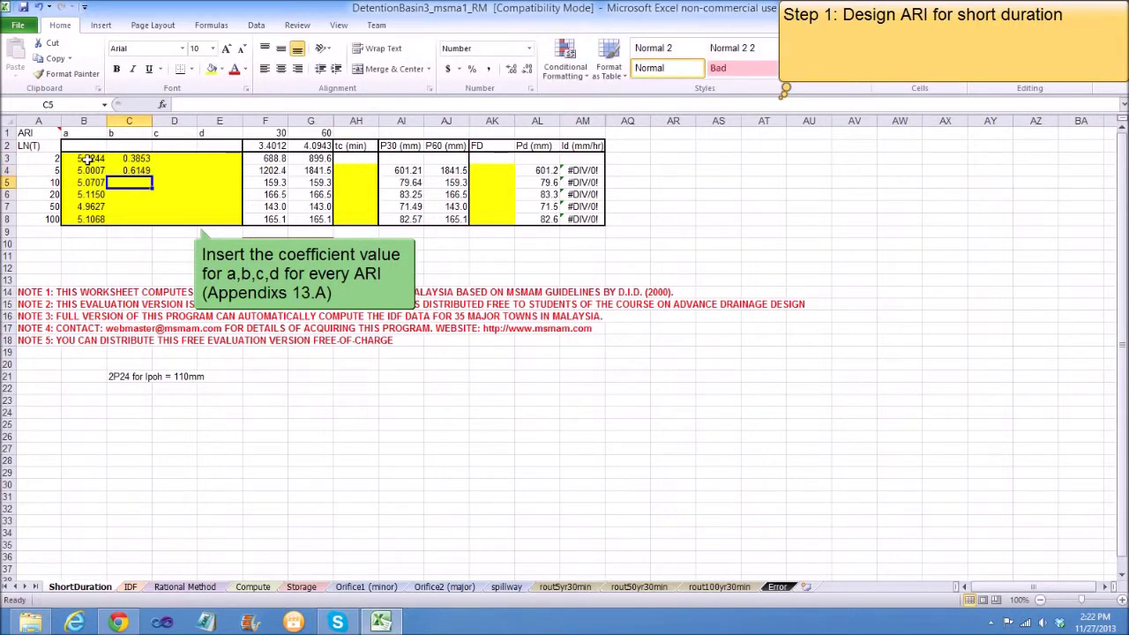
pyautogui.write('0.65')
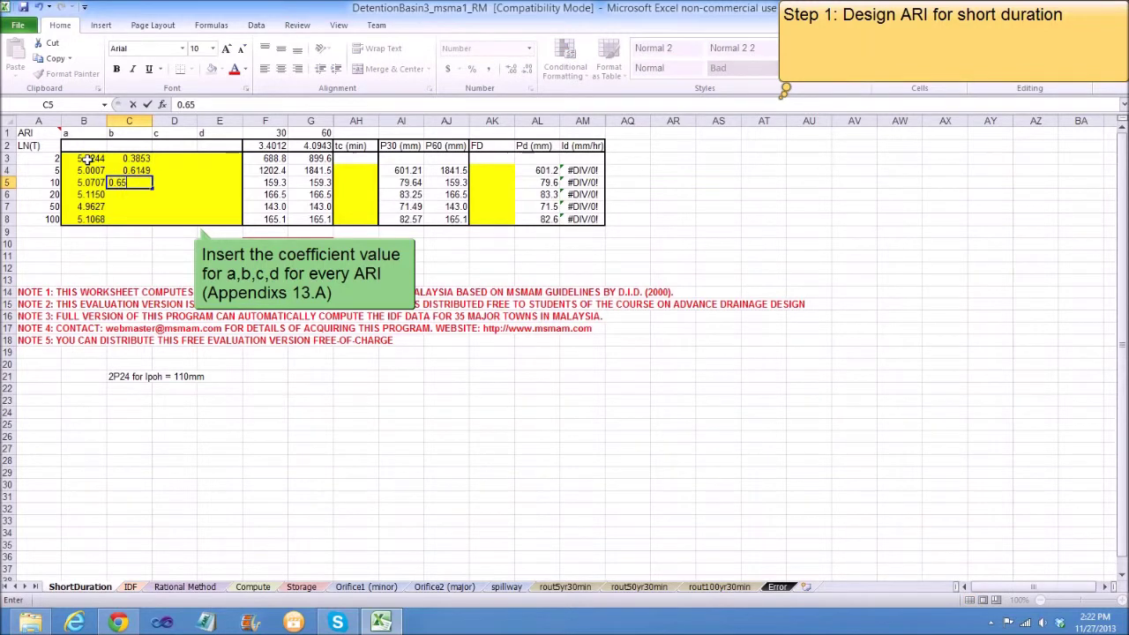
pyautogui.write('15')
pyautogui.press('Return')
# Step: Enter b coefficients 0.6895, 0.8489 and 0.8168 in C6:C8, and start D3 with -0.197
pyautogui.write('0.6895')
pyautogui.press('Return')
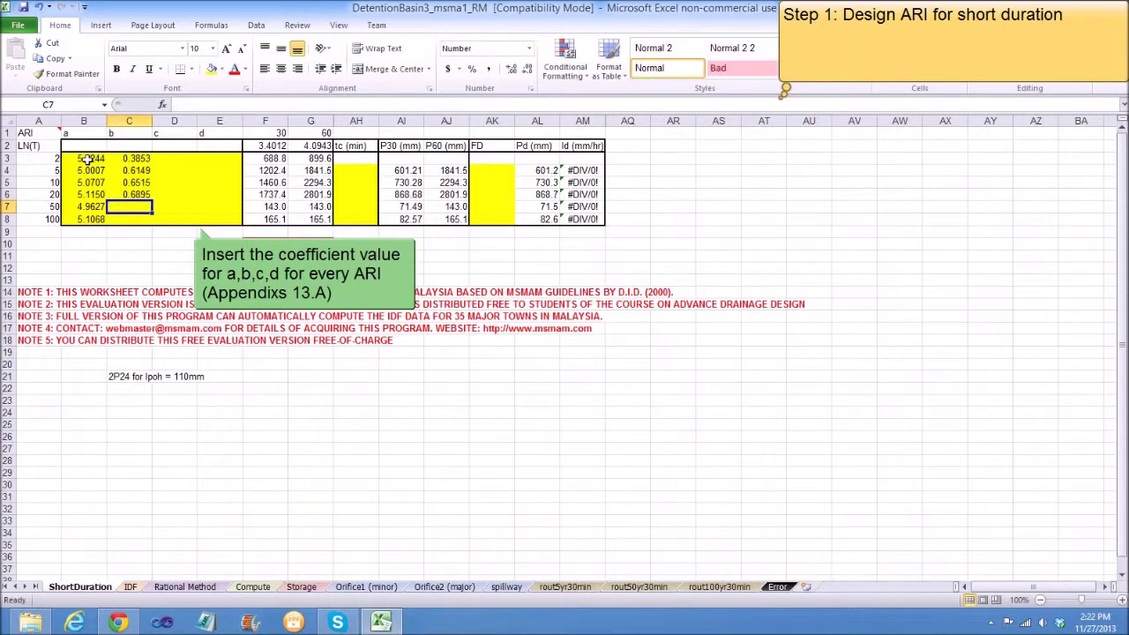
pyautogui.write('0.8489')
pyautogui.press('Return')
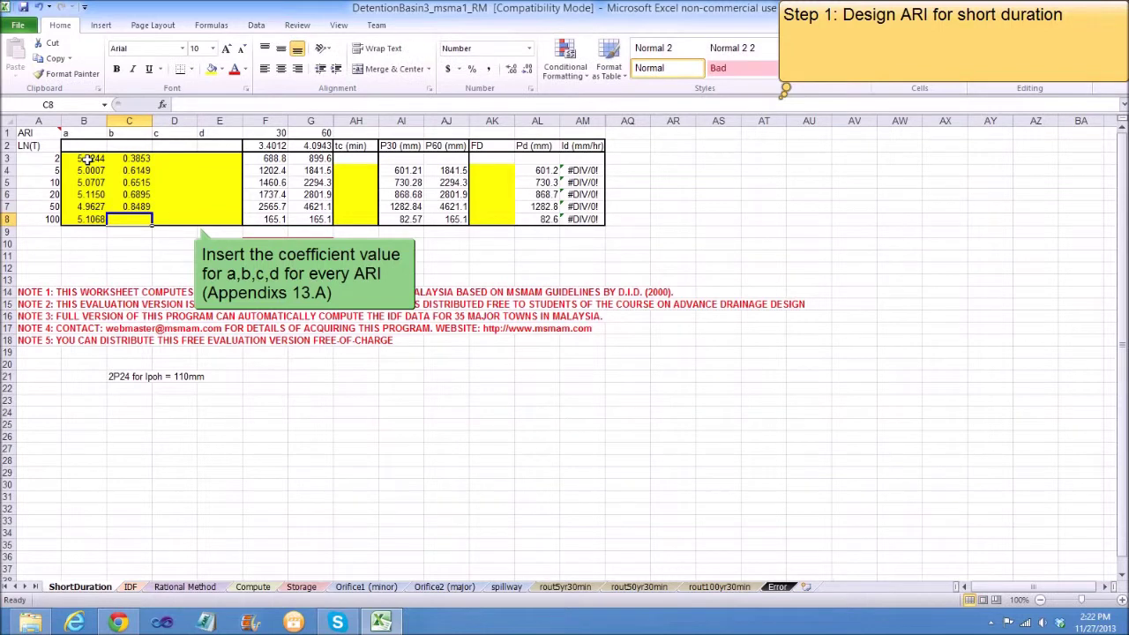
pyautogui.write('0.81')
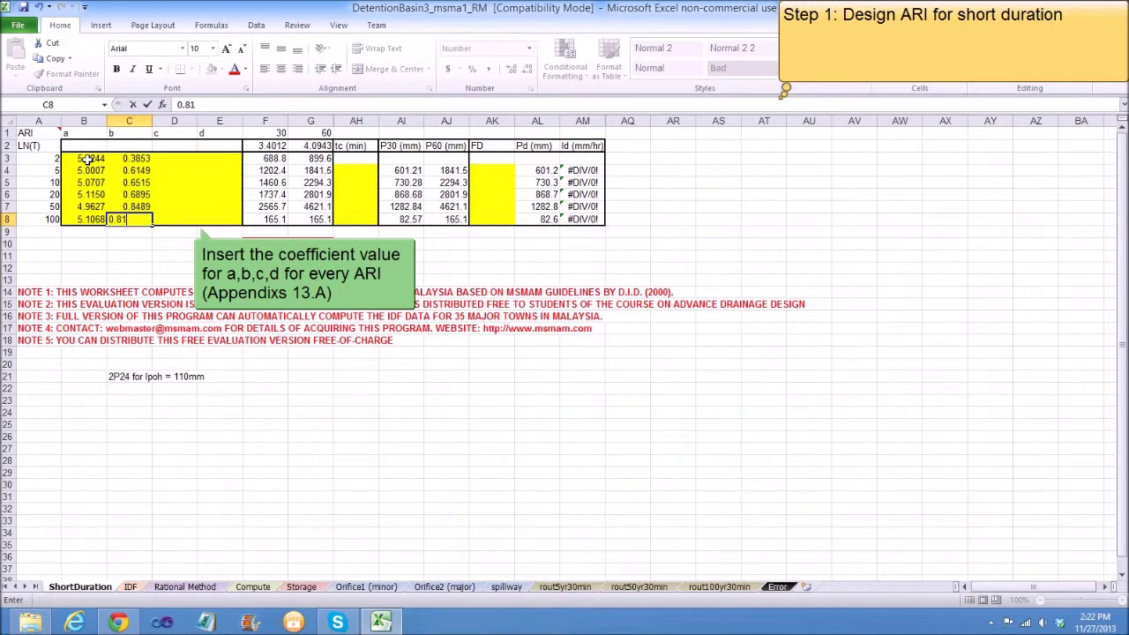
pyautogui.write('68')
pyautogui.press('Tab')
pyautogui.press('Up')
pyautogui.press('Up')
pyautogui.press('Up')
pyautogui.press('Up')
pyautogui.press('Up')
pyautogui.write('-')
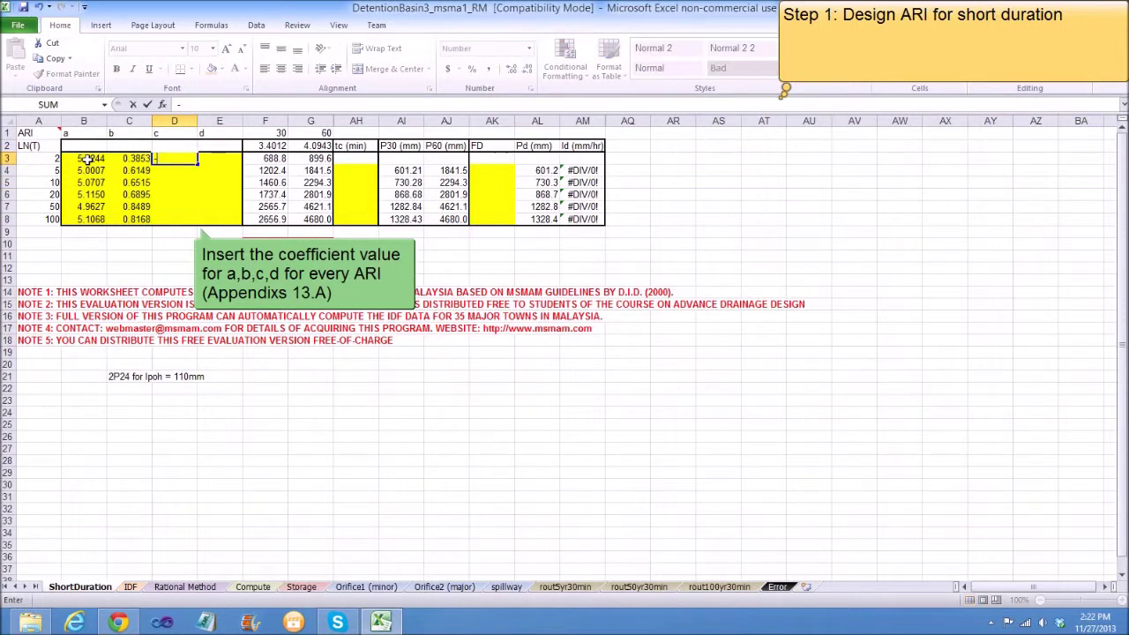
pyautogui.write('0.1')
pyautogui.write('97')
# Step: Enter c coefficients -0.1970, -0.2406, -0.2522, 0.2631, 0.2966 and 0.2905 in D3:D8
pyautogui.press('Return')
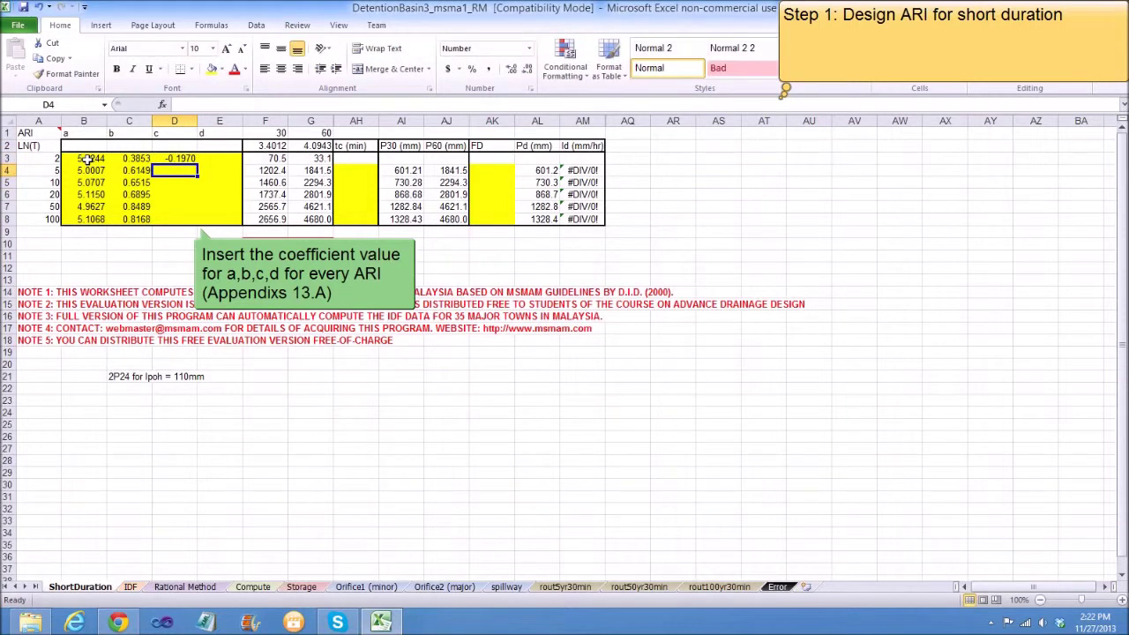
pyautogui.write('-0.2406')
pyautogui.press('Return')
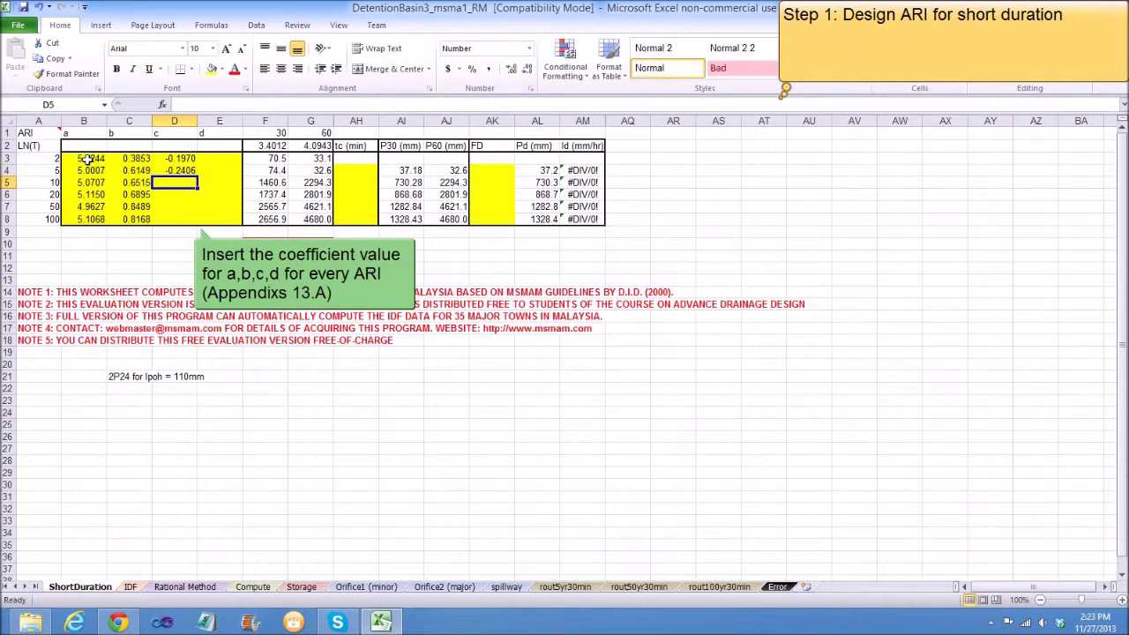
pyautogui.write('-0.2522')
pyautogui.press('Return')
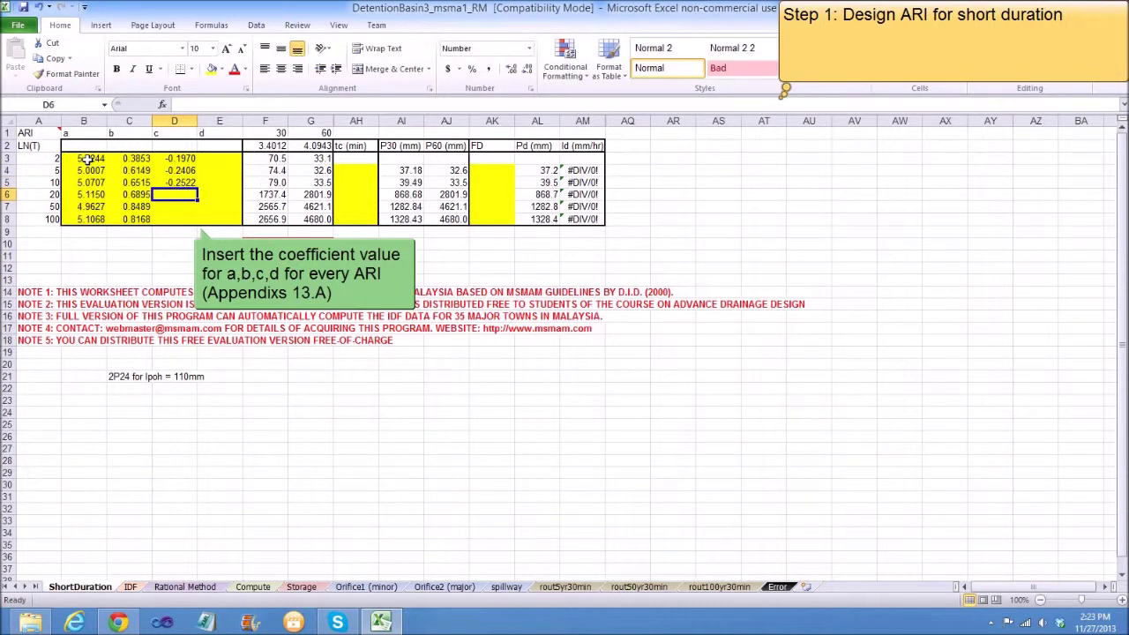
pyautogui.write('0.263')
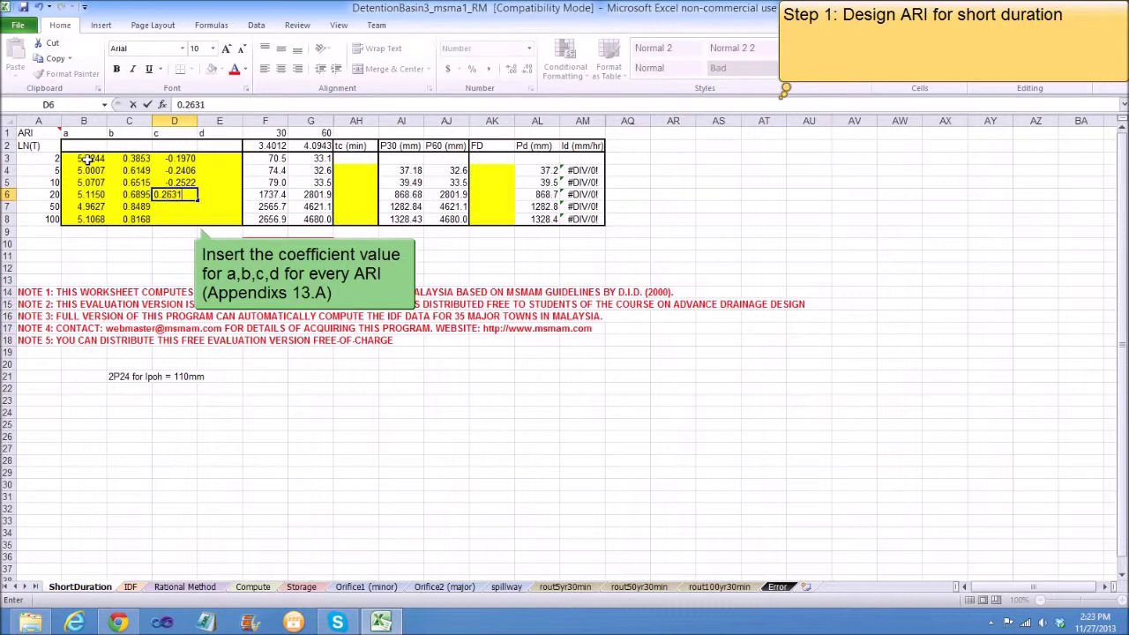
pyautogui.write('1')
pyautogui.press('Return')
pyautogui.write('0.2966')
pyautogui.press('Return')
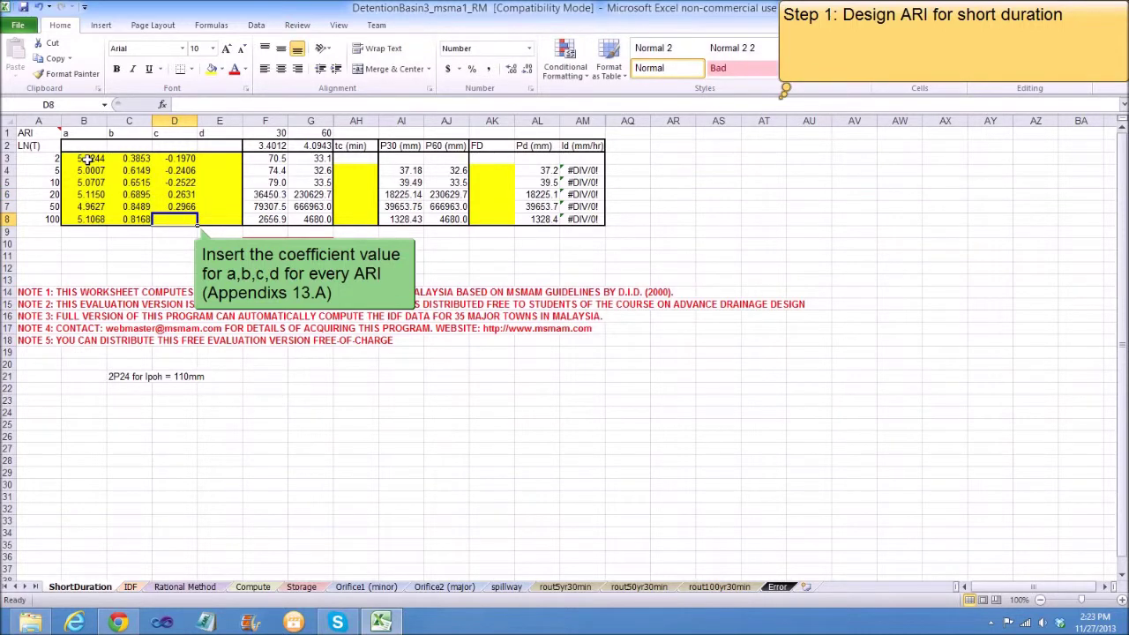
pyautogui.write('0.')
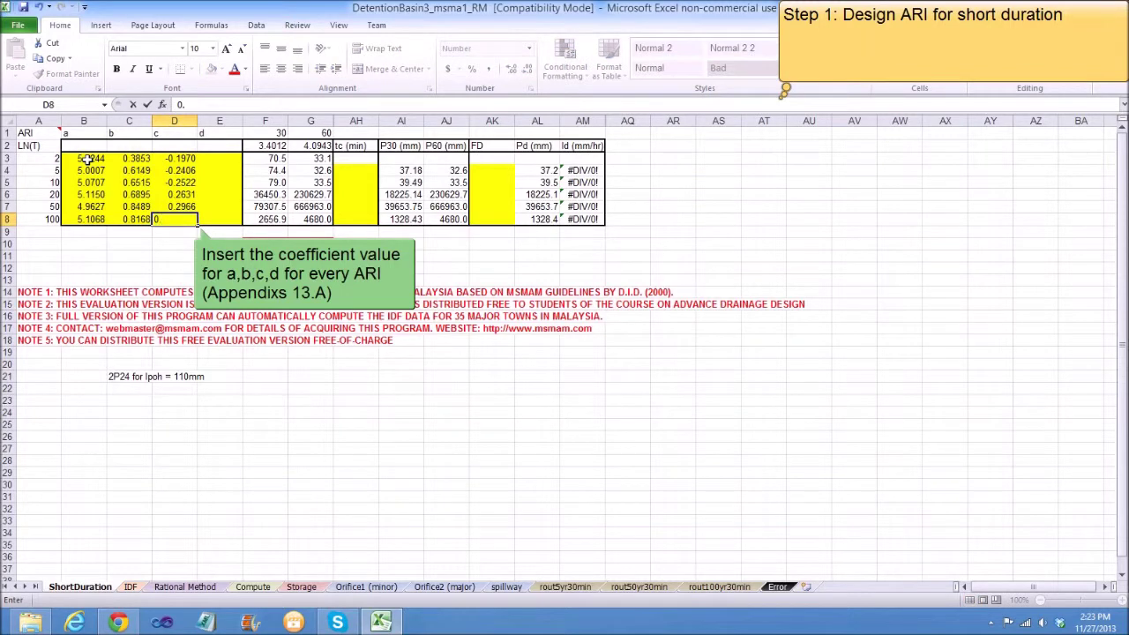
pyautogui.write('2905')
pyautogui.press('Return')
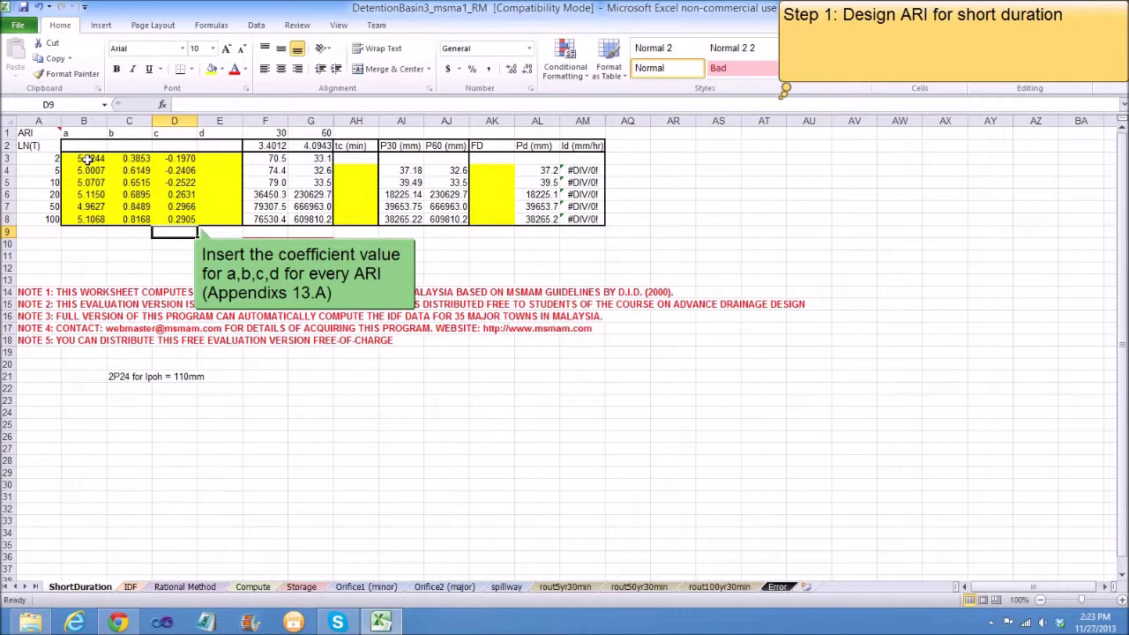
# Step: Add minus signs to D6:D8, making them -0.2631, -0.2966 and -0.2905
pyautogui.doubleClick(163, 194)
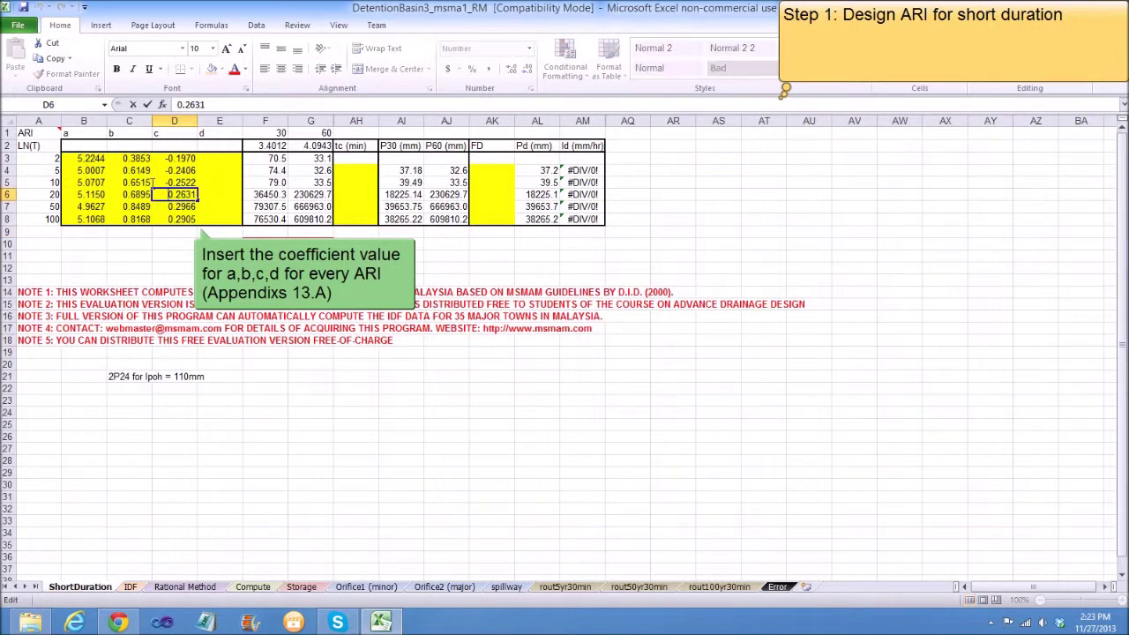
pyautogui.write('-')
pyautogui.press('Return')
pyautogui.doubleClick(160, 207)
pyautogui.write('-')
pyautogui.press('Return')
pyautogui.doubleClick(159, 218)
pyautogui.write('-')
pyautogui.press('Return')
pyautogui.press('Right')
pyautogui.press('Up')
pyautogui.press('Up')
pyautogui.press('Up')
pyautogui.press('Up')
pyautogui.press('Up')
pyautogui.press('Up')
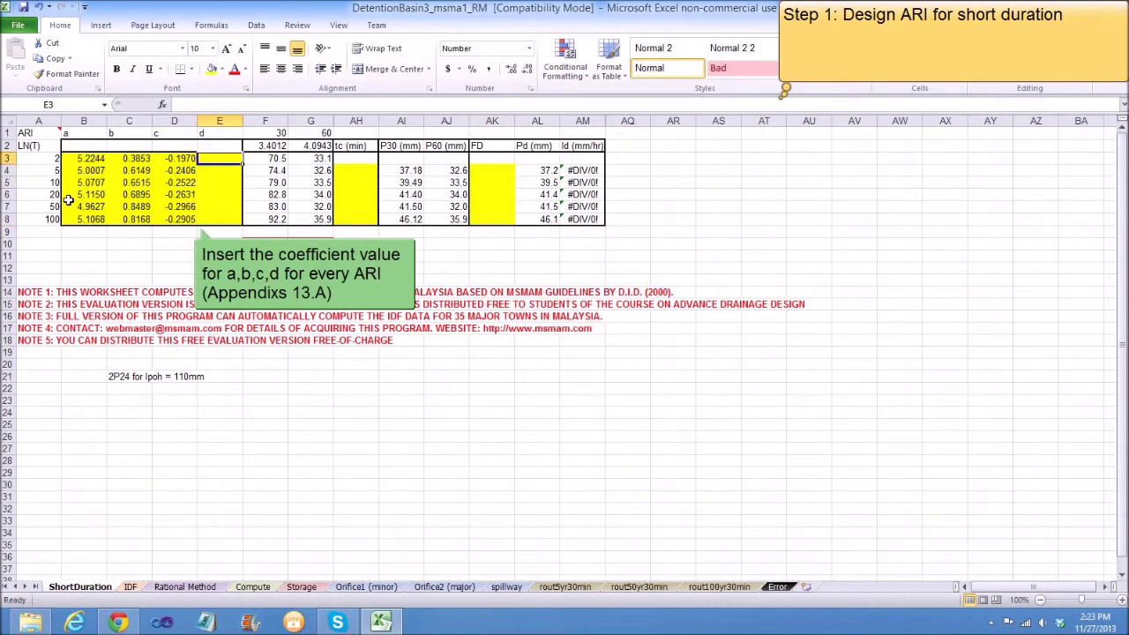
# Step: Enter d coefficients 0.01, 0.0127, 0.018, 0.0147, 0.0169 and 0.0165 in E3:E8
pyautogui.write('0.01')
pyautogui.press('Return')
pyautogui.write('0.0127')
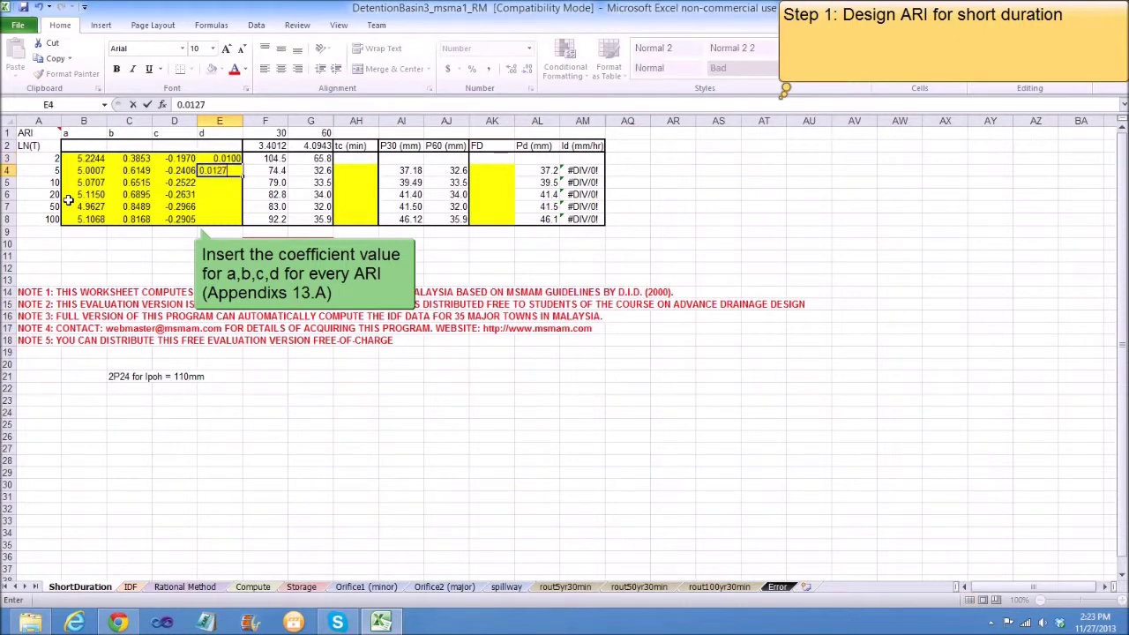
pyautogui.press('Return')
pyautogui.write('0.018')
pyautogui.press('Return')
pyautogui.write('0.0147')
pyautogui.press('Return')
pyautogui.write('0.01')
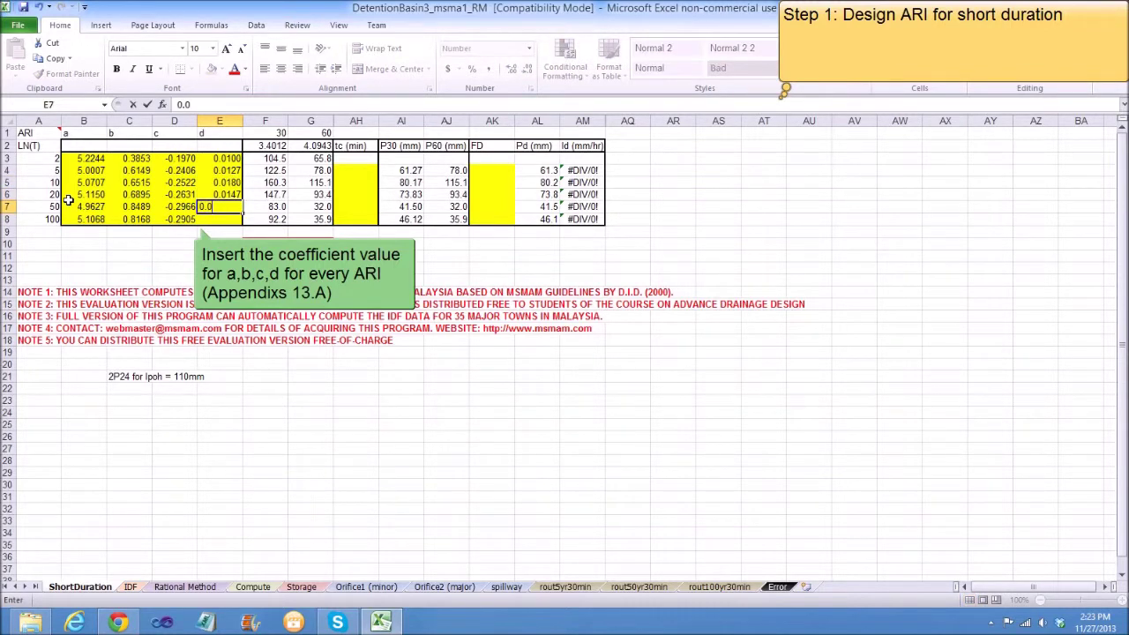
pyautogui.write('69')
pyautogui.press('Return')
pyautogui.write('0.0165')
pyautogui.press('Return')
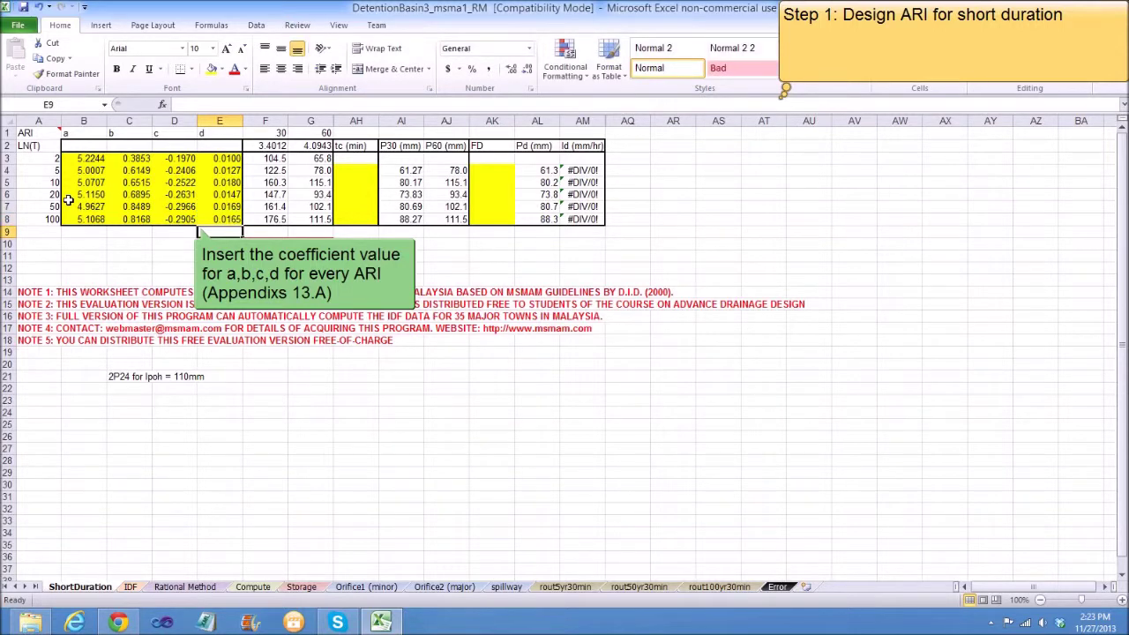
# Step: Set tc to 15 minutes in AH4:AH8
pyautogui.press('Left')
pyautogui.write('15')
pyautogui.press('Return')
pyautogui.write('15')
pyautogui.press('Return')
pyautogui.write('15')
pyautogui.press('Return')
pyautogui.write('15')
pyautogui.press('Return')
pyautogui.write('15')
# Step: Set FD to 0.76 in AK4:AK8, correcting a mistyped entry
pyautogui.press('Return')
pyautogui.press('Right')
pyautogui.press('Right')
pyautogui.press('Right')
pyautogui.press('Right')
pyautogui.press('Up')
pyautogui.press('Up')
pyautogui.press('Up')
pyautogui.press('Left')
pyautogui.write('.76')
pyautogui.press('Return')
pyautogui.write('.07')
pyautogui.press('BackSpace')
pyautogui.press('BackSpace')
pyautogui.press('BackSpace')
pyautogui.write('0.76')
pyautogui.press('Return')
pyautogui.write('0.76')
pyautogui.press('Return')
pyautogui.write('0.76')
pyautogui.press('Return')
pyautogui.write('0.76')
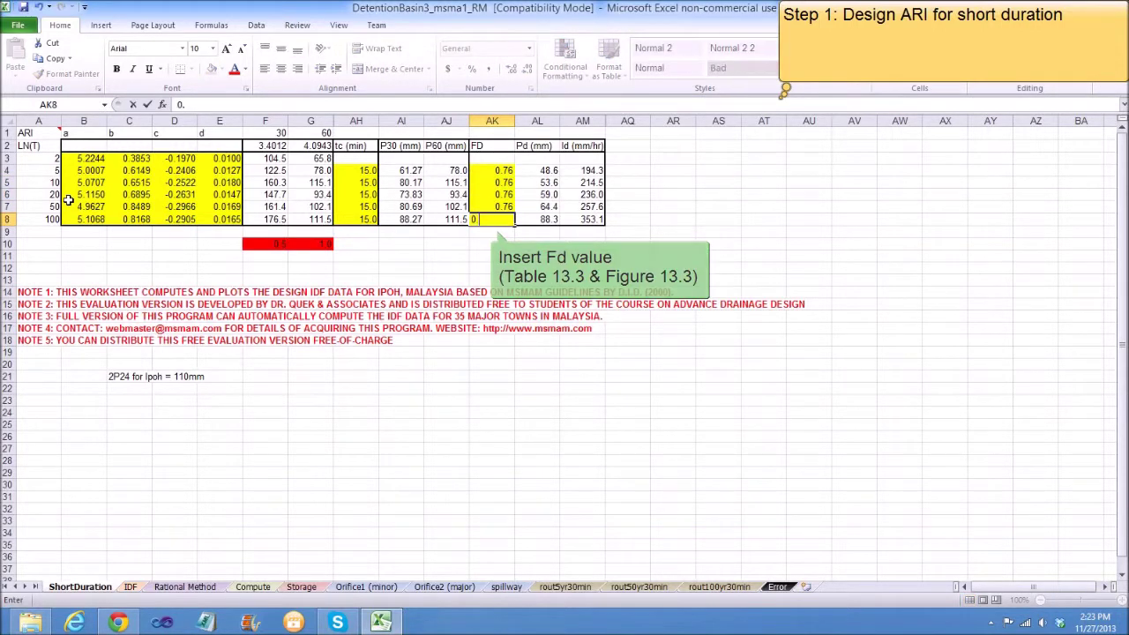
pyautogui.press('Return')
# Step: Move back to the d coefficients in column E to review them
pyautogui.press('Left')
pyautogui.press('Left')
pyautogui.press('Left')
pyautogui.press('Left')
pyautogui.press('Left')
pyautogui.press('Up')
pyautogui.press('Up')
pyautogui.press('Up')
pyautogui.press('Up')
pyautogui.press('Up')
pyautogui.press('Up')
pyautogui.press('Left')
pyautogui.press('Down')
pyautogui.press('Down')
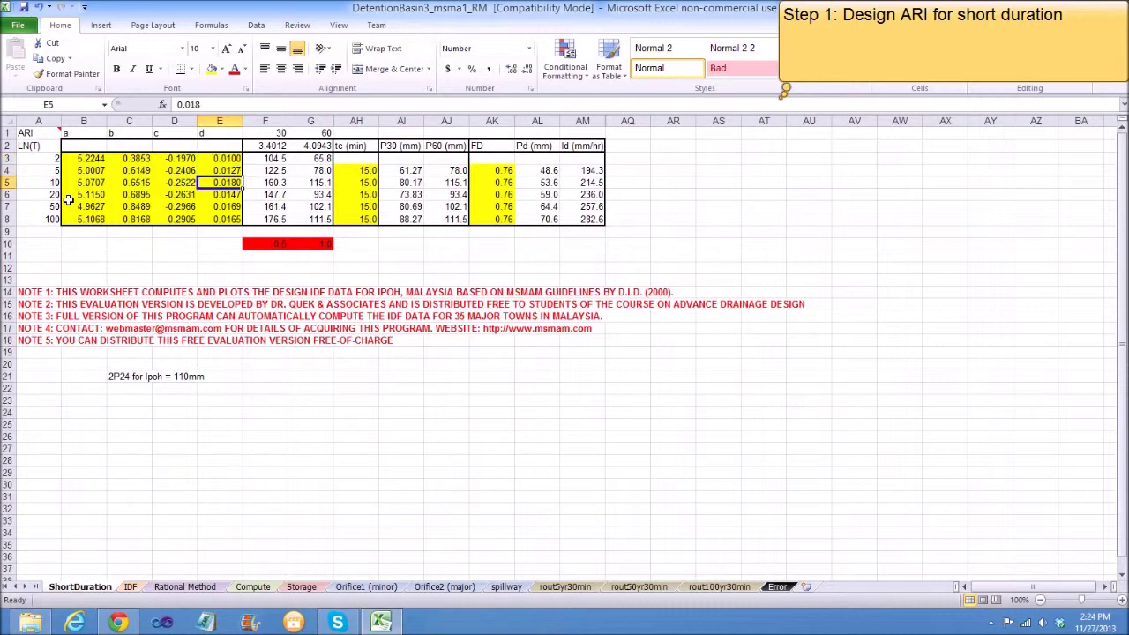
# Step: Correct the 10-year d coefficient in E5 to 0.0138 and review the c values
pyautogui.write('0.')
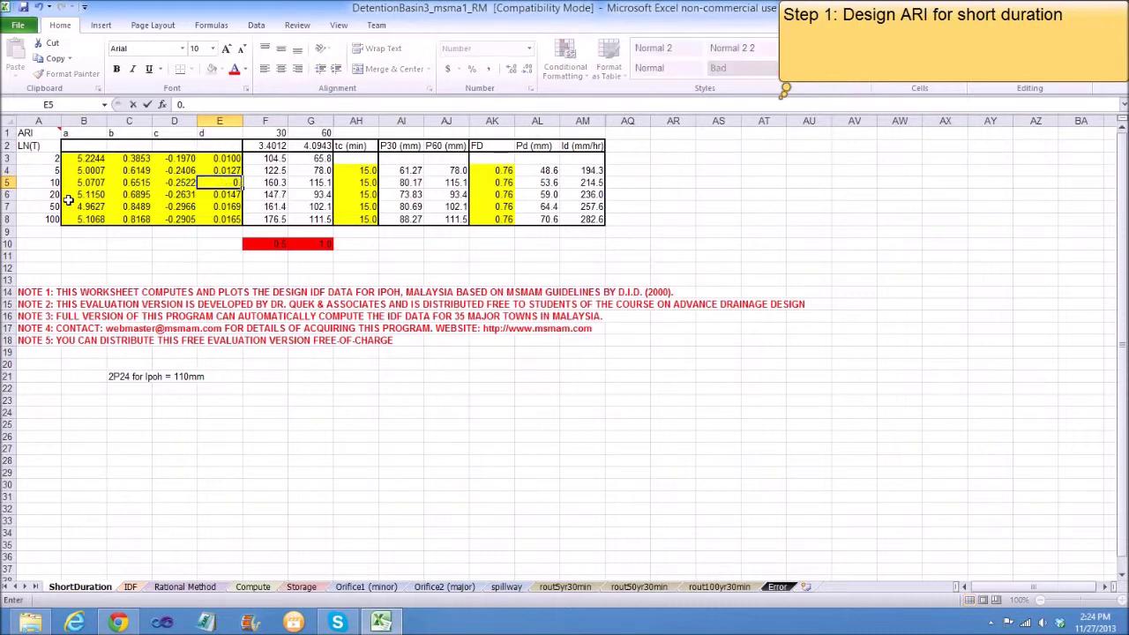
pyautogui.write('0138')
pyautogui.press('Return')
pyautogui.press('Return')
pyautogui.press('Return')
pyautogui.press('Left')
pyautogui.press('Up')
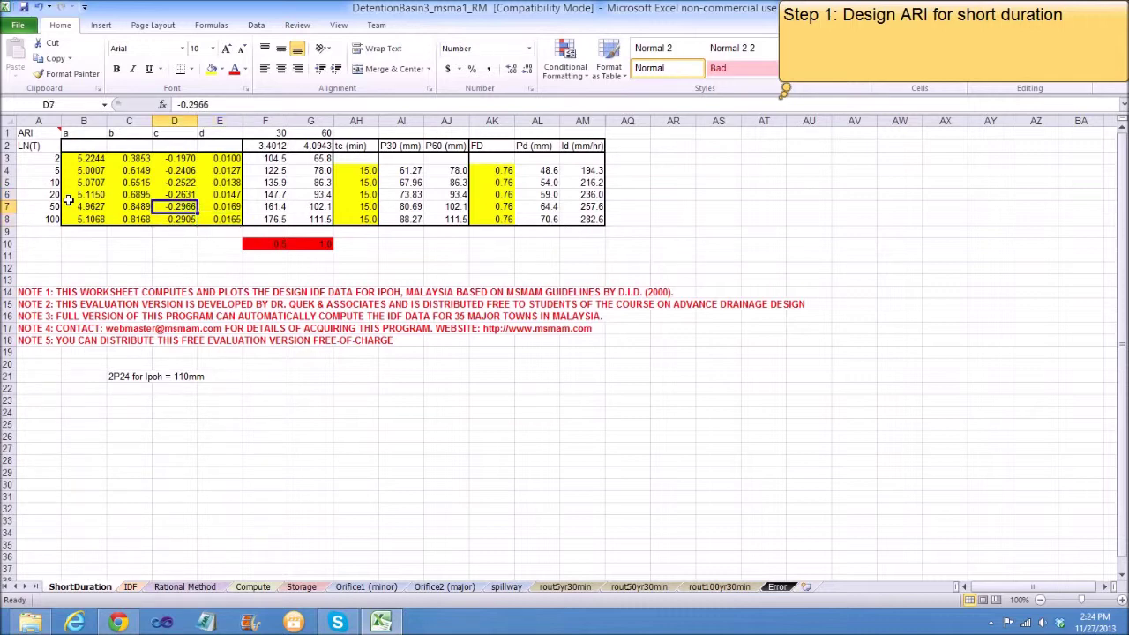
pyautogui.press('Up')
pyautogui.press('Up')
pyautogui.press('Up')
pyautogui.press('Up')
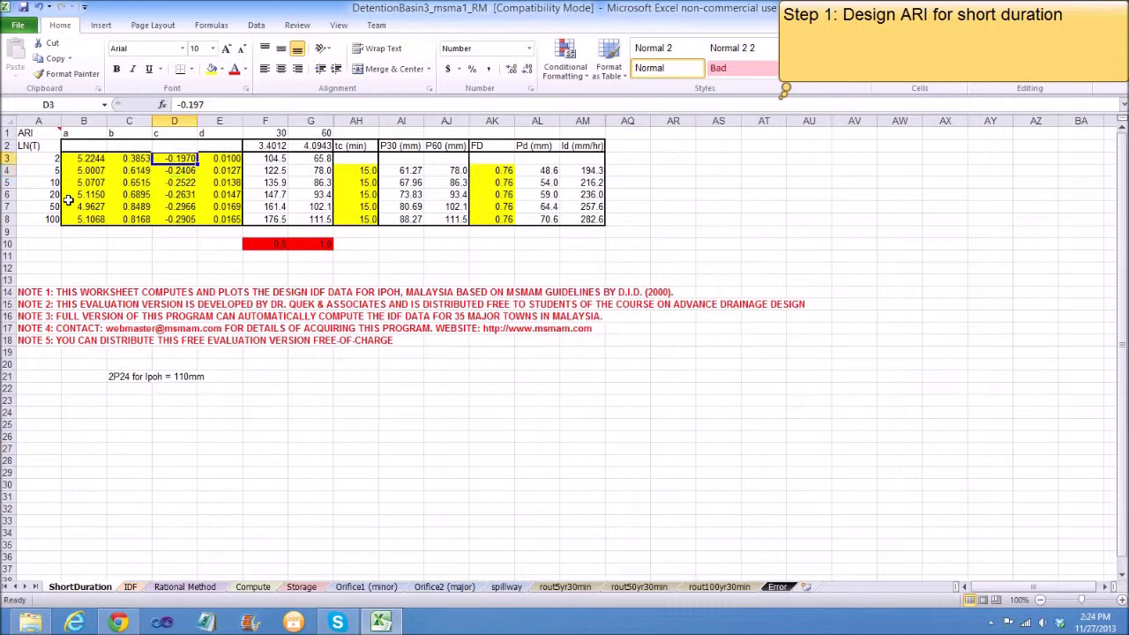
# Step: Review the b coefficients in column C and the a coefficients in column B
pyautogui.press('Left')
pyautogui.press('Down')
pyautogui.press('Down')
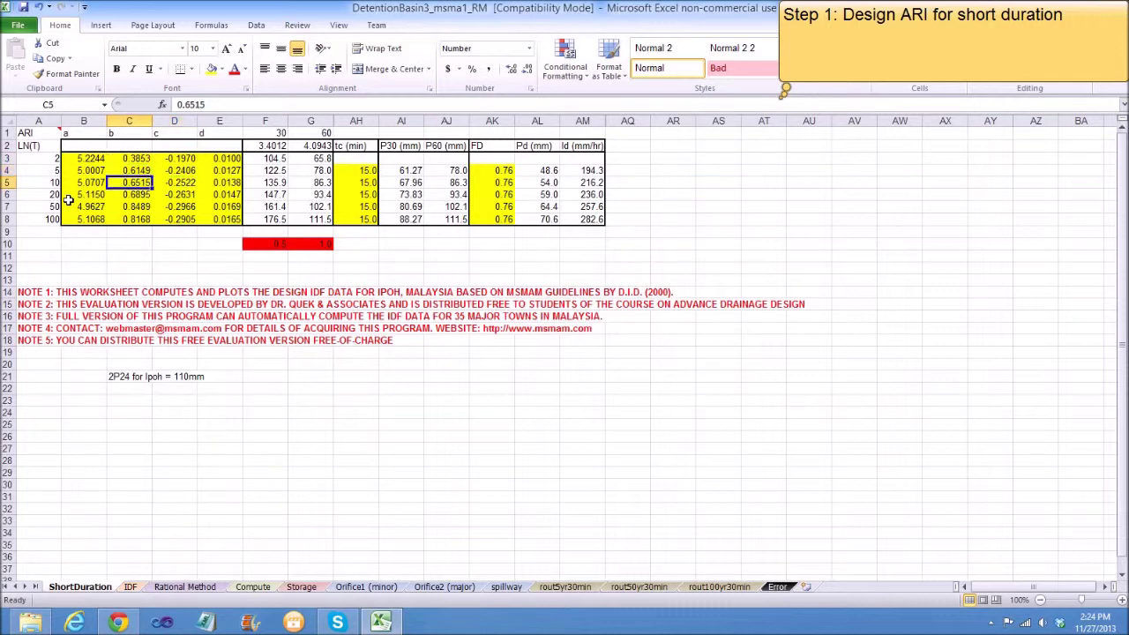
pyautogui.press('Down')
pyautogui.press('Down')
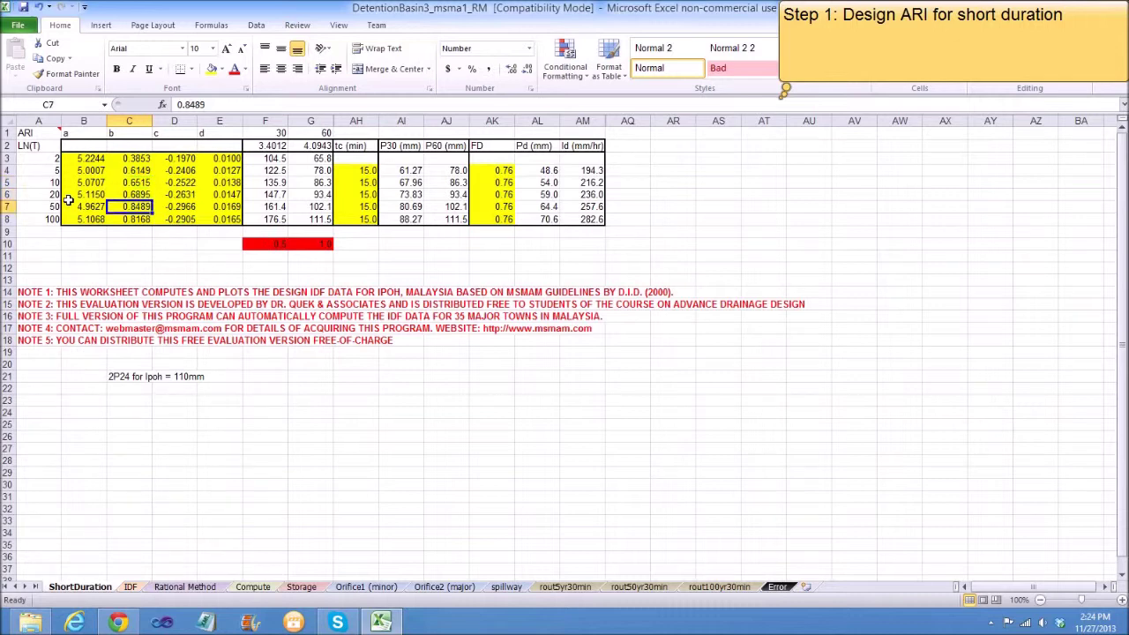
pyautogui.press('Down')
pyautogui.press('Left')
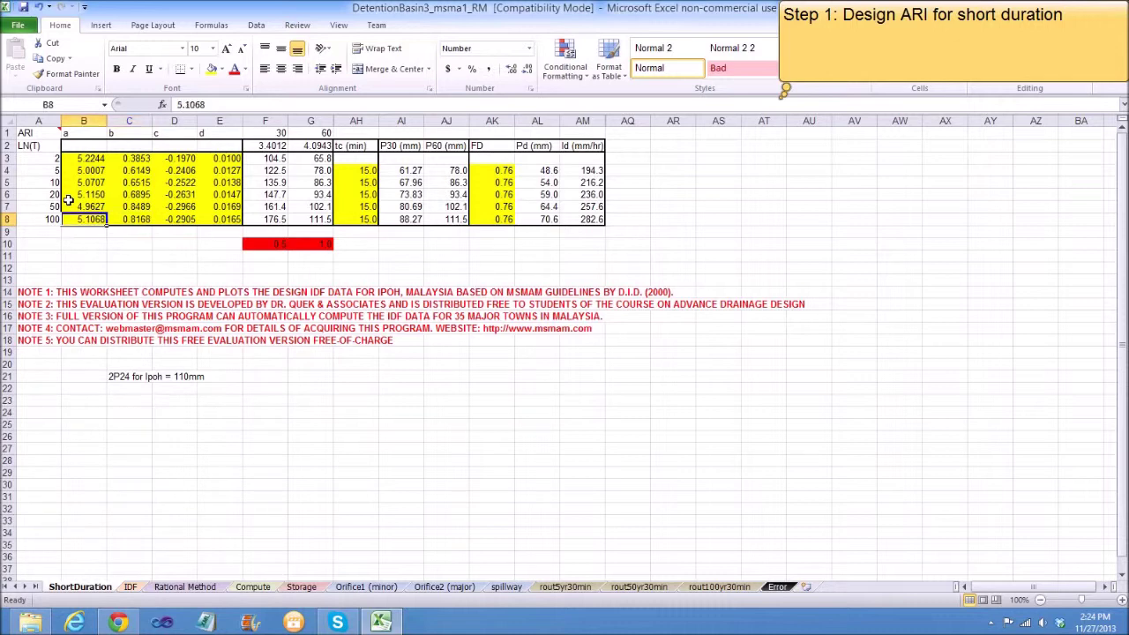
pyautogui.click(70, 203)
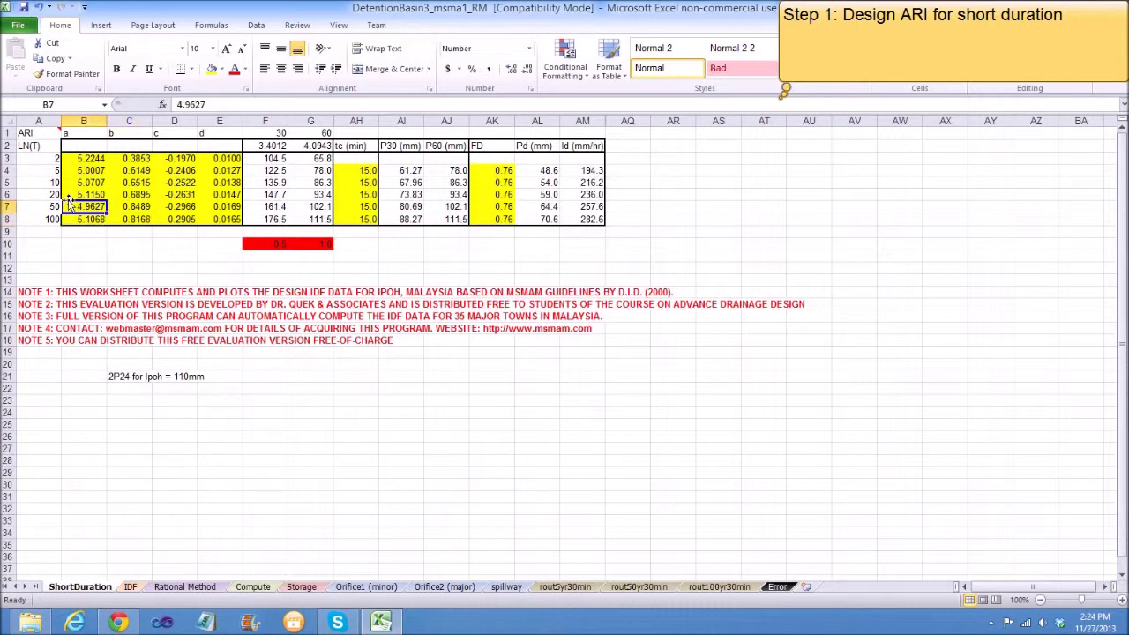
pyautogui.press('Up')
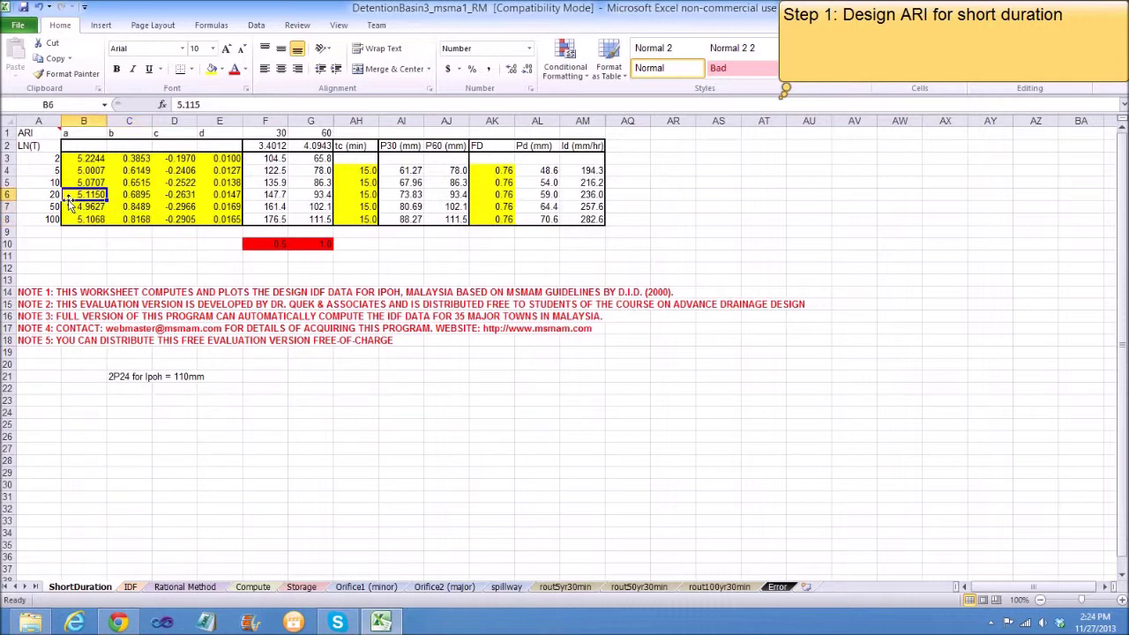
pyautogui.press('Up')
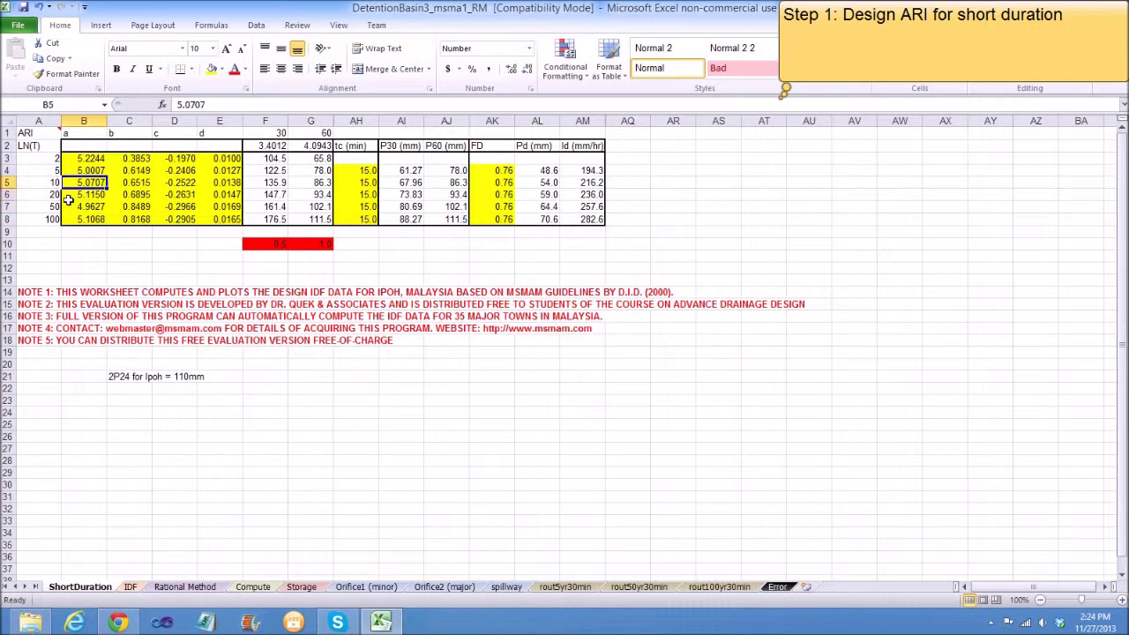
pyautogui.press('Up')
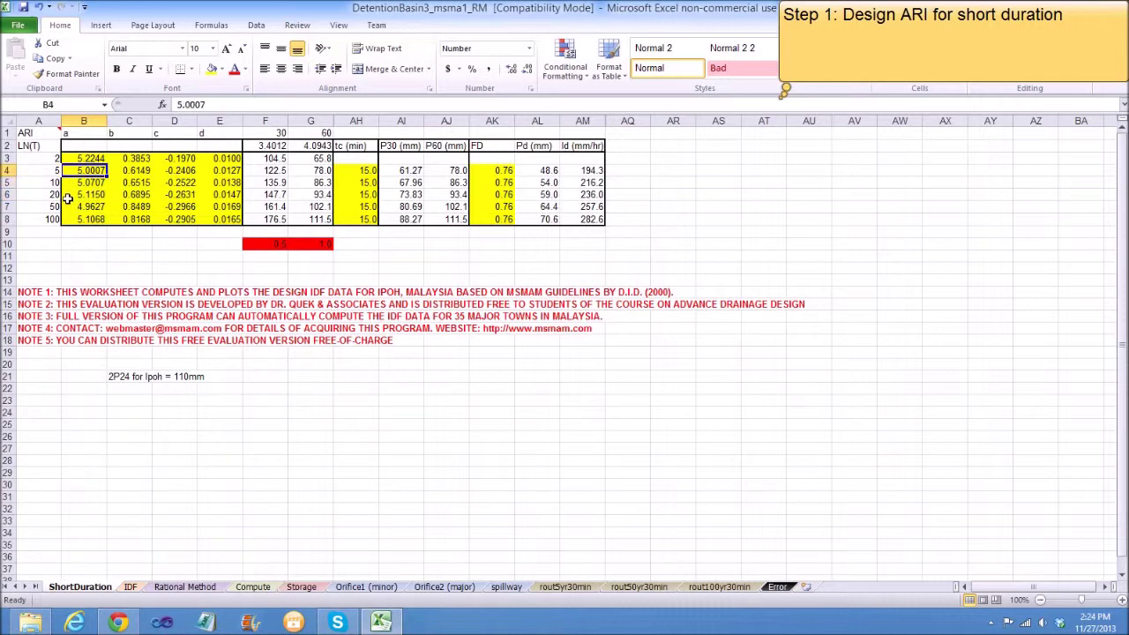
pyautogui.press('Up')
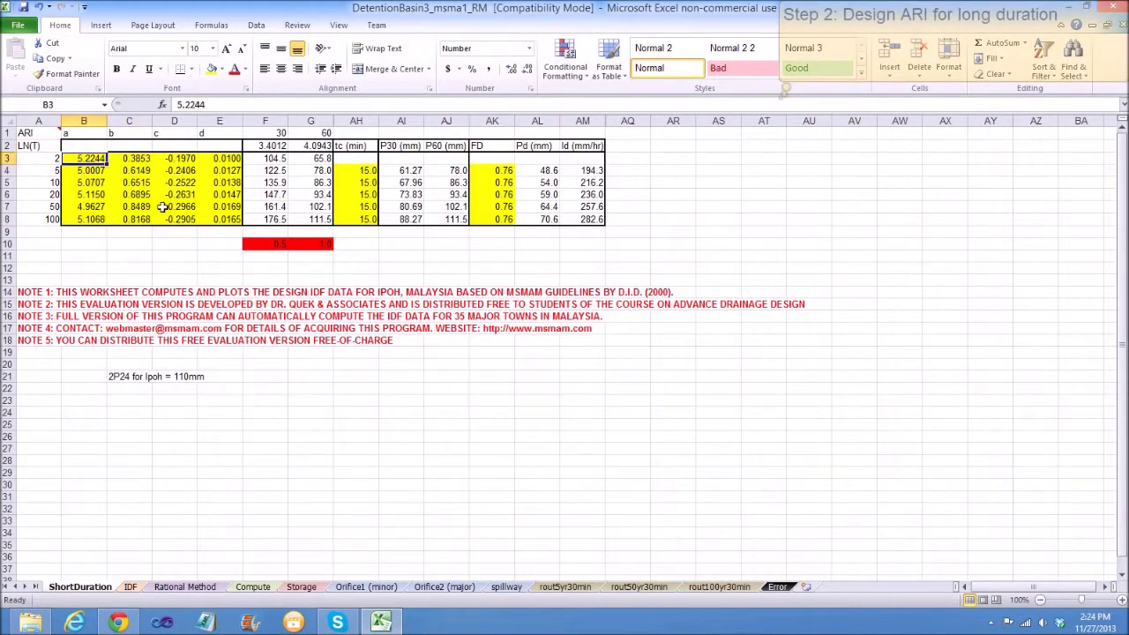
# Step: Copy coefficient block B3:E8 from ShortDuration and paste it at B3 on the IDF sheet
pyautogui.keyDown('shift'); pyautogui.click(221, 219); pyautogui.keyUp('shift')
pyautogui.rightClick(195, 200)
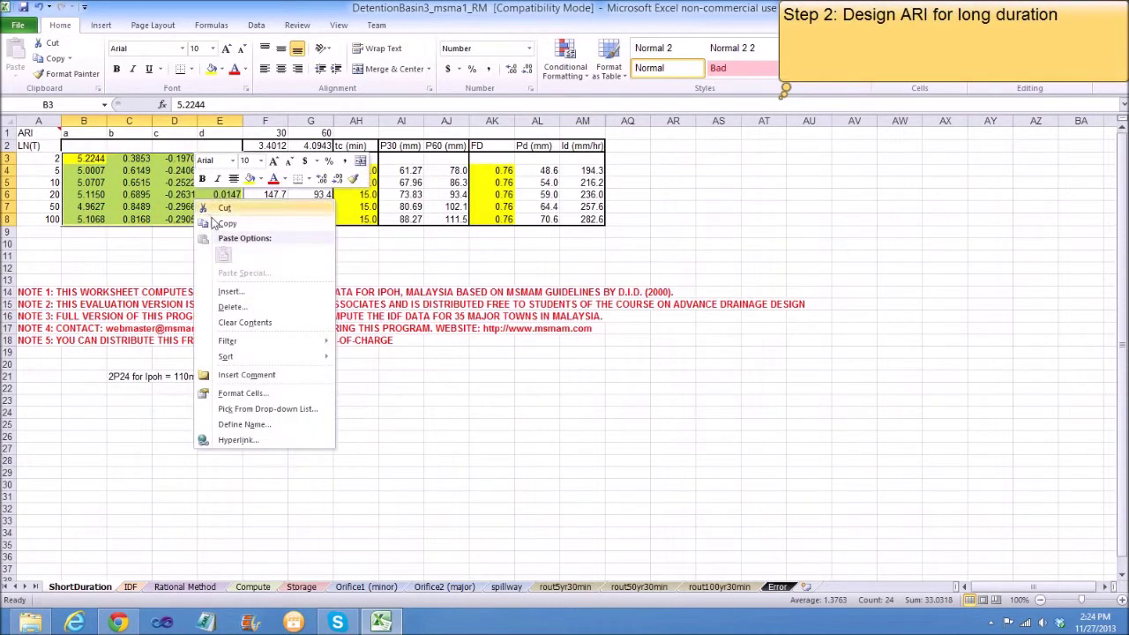
pyautogui.click(216, 224)
pyautogui.hotkey('ctrl', 'pagedown')
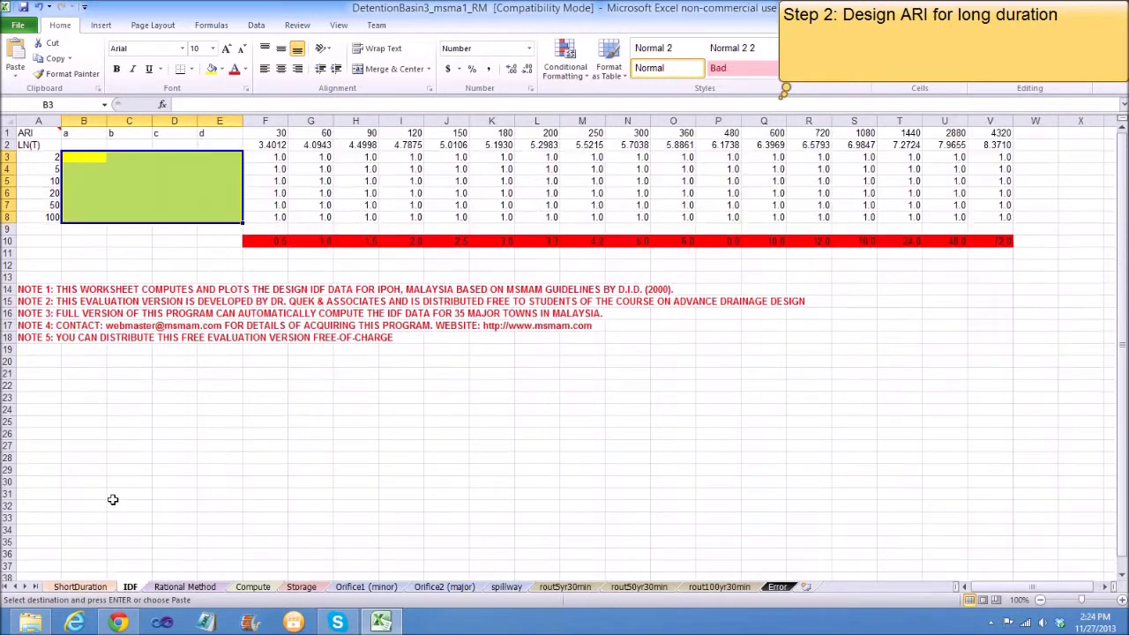
pyautogui.rightClick(92, 164)
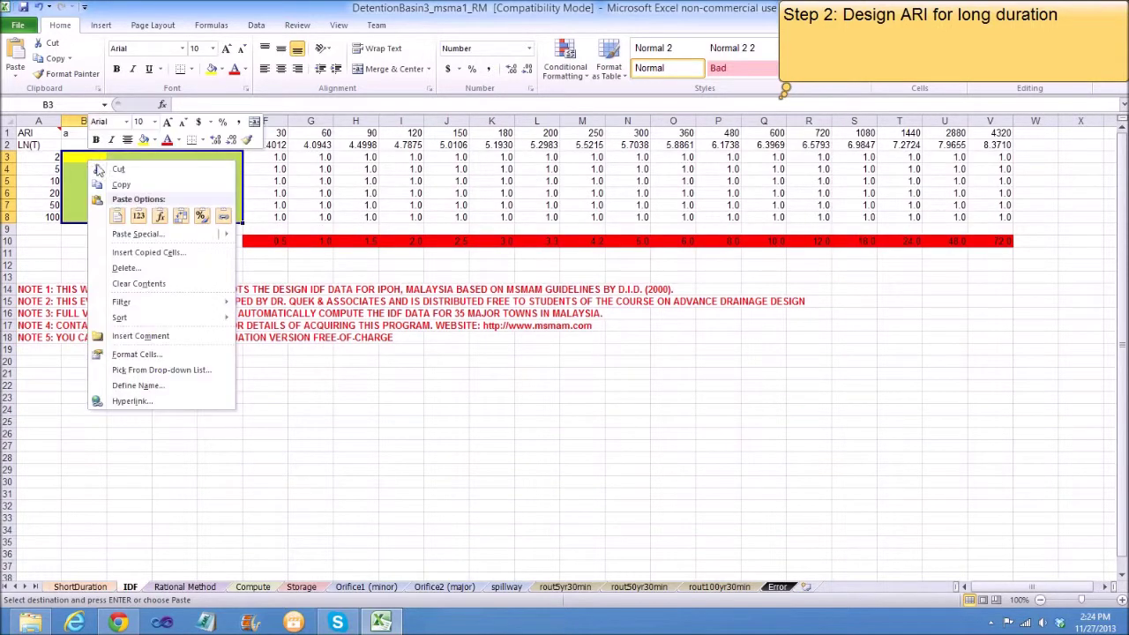
pyautogui.click(138, 217)
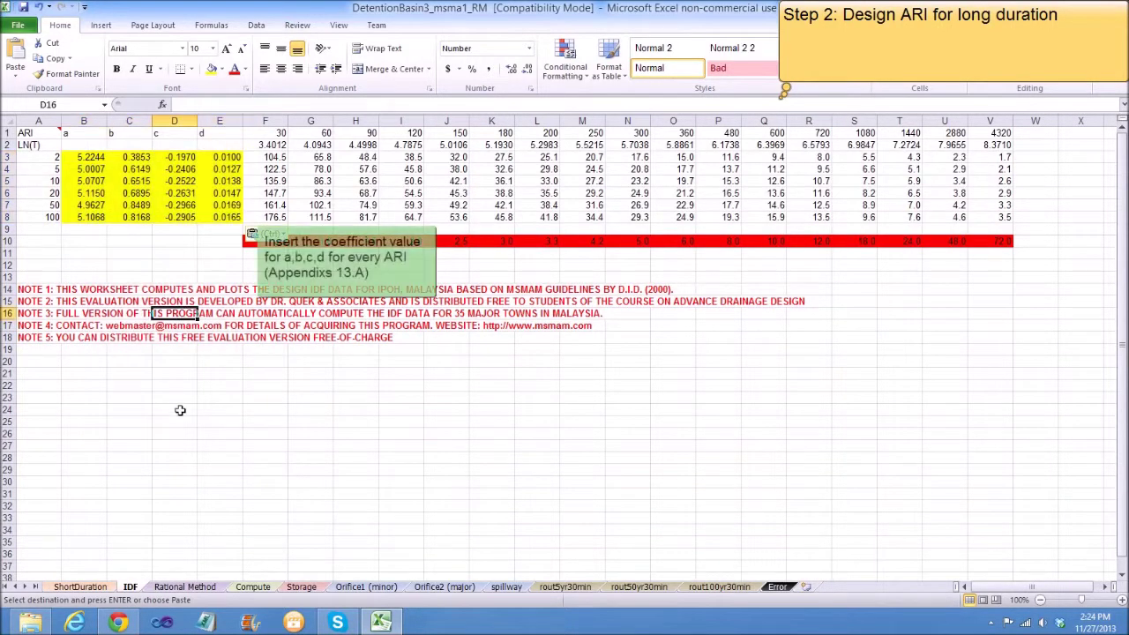
pyautogui.click(175, 423)
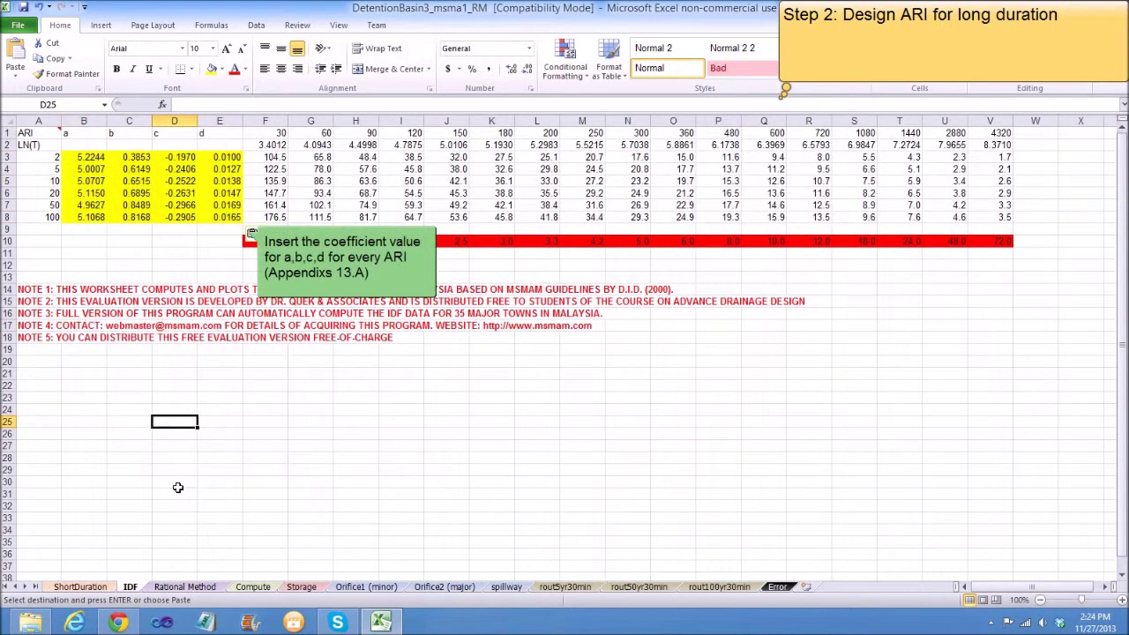
pyautogui.click(173, 587)
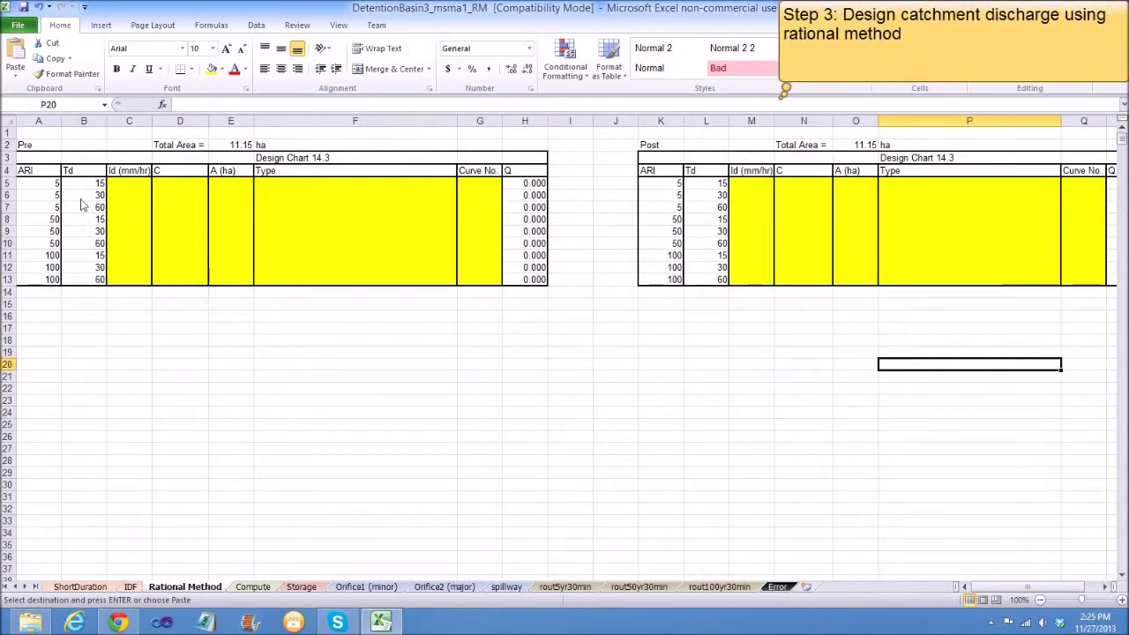
# Step: Enter Pre table intensities 194.3, 122.5, 78 and 257.6 mm/hr in C5:C8
pyautogui.click(79, 161)
pyautogui.press('Right')
pyautogui.press('Down')
pyautogui.press('Down')
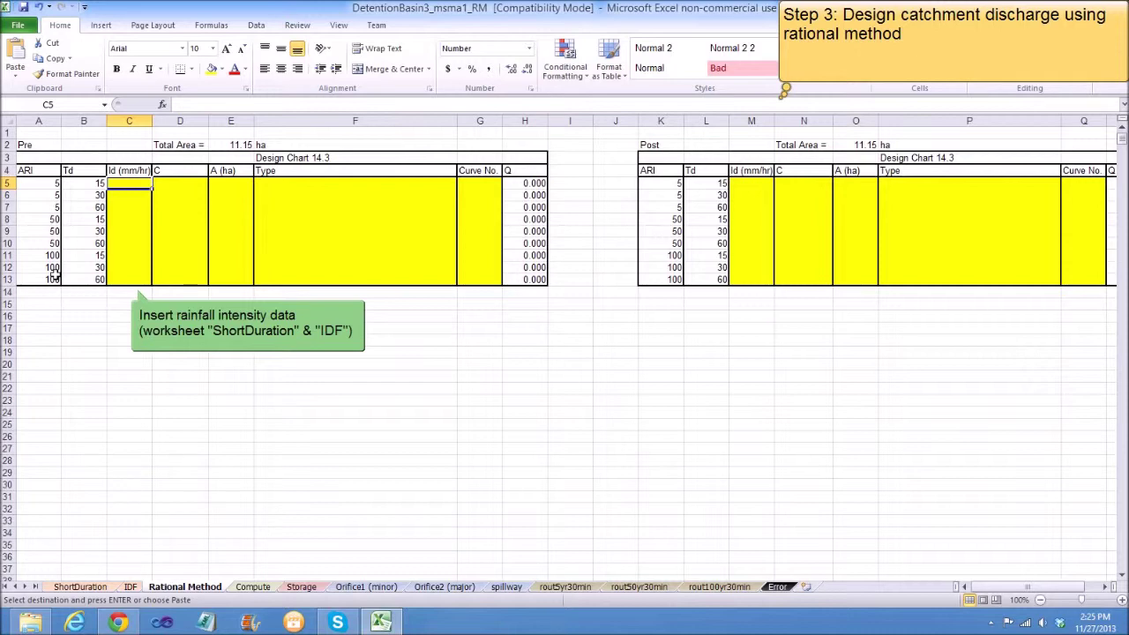
pyautogui.write('194.3')
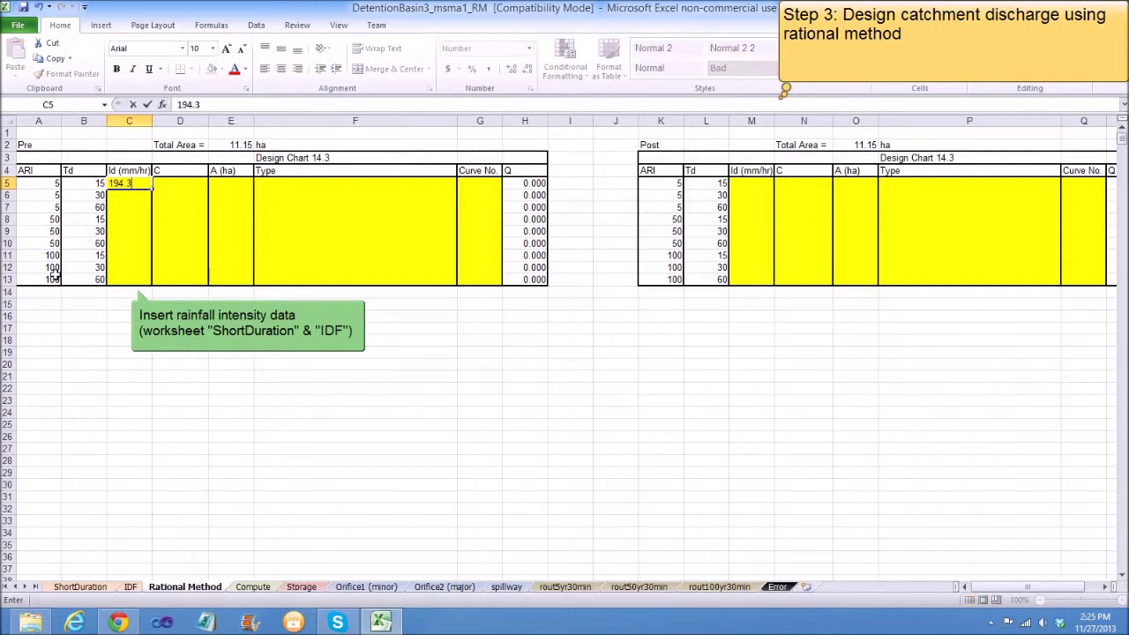
pyautogui.press('Return')
pyautogui.write('122.5')
pyautogui.press('Return')
pyautogui.write('78')
pyautogui.press('Return')
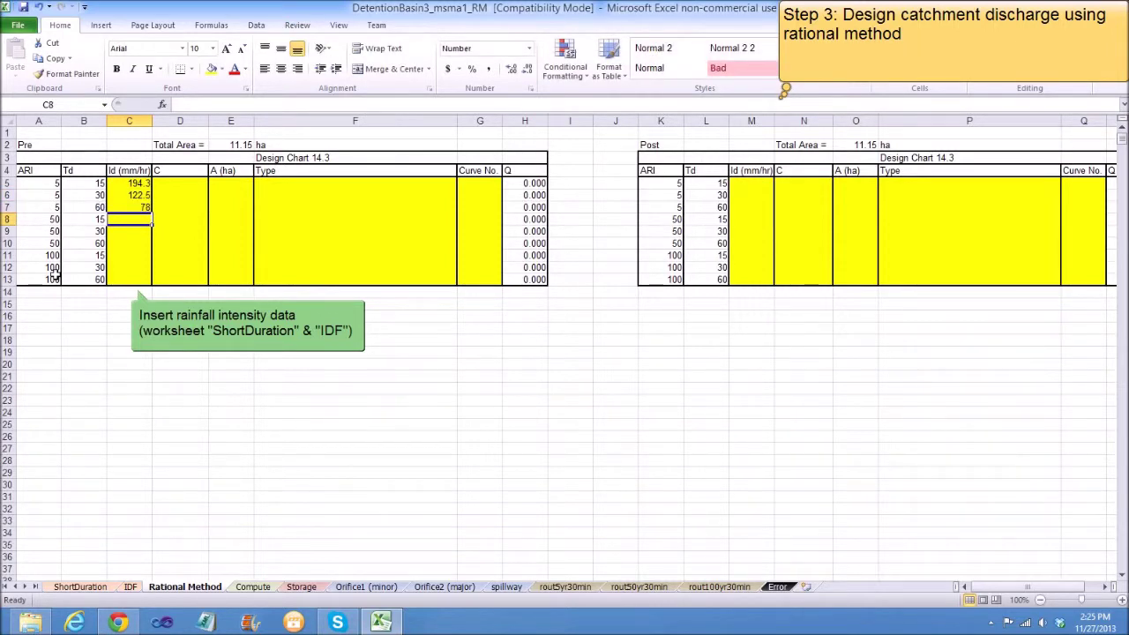
pyautogui.write('257.6')
pyautogui.press('Return')
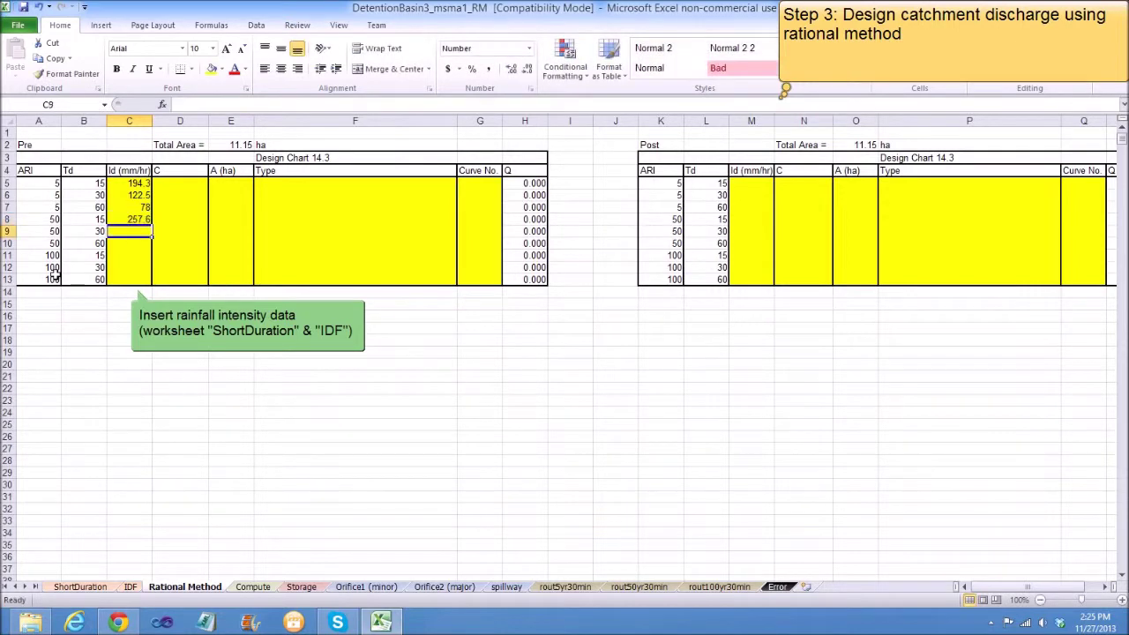
# Step: Enter intensities 161.4, 102.1, 282.6, 176 and 111.5 mm/hr in C9:C13
pyautogui.write('161.4')
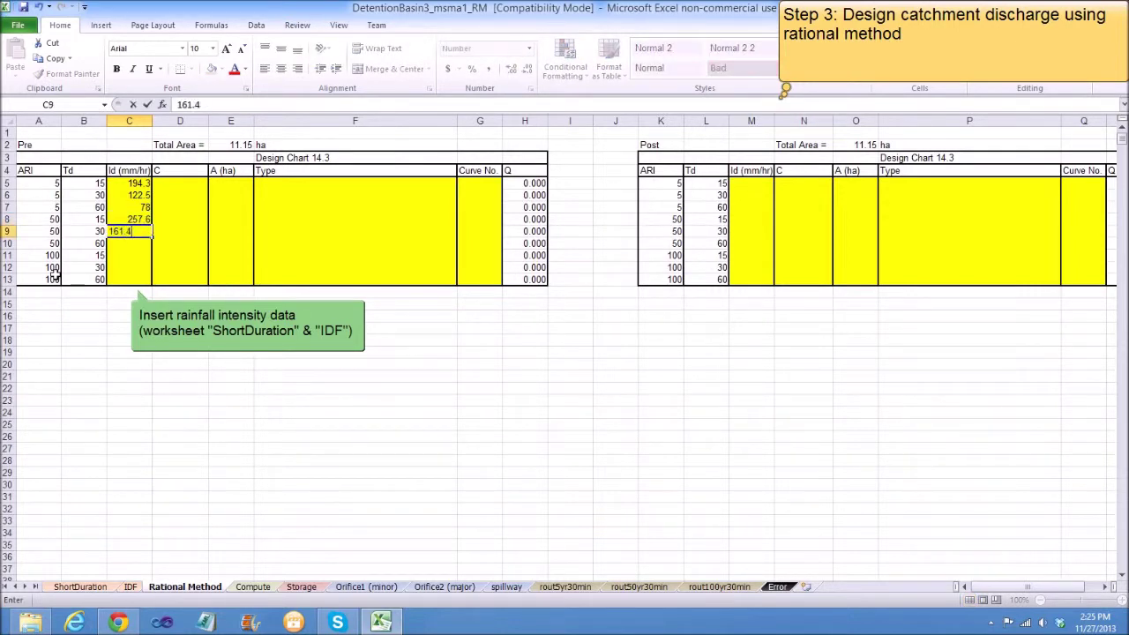
pyautogui.press('Return')
pyautogui.write('102.1')
pyautogui.press('Return')
pyautogui.write('282.')
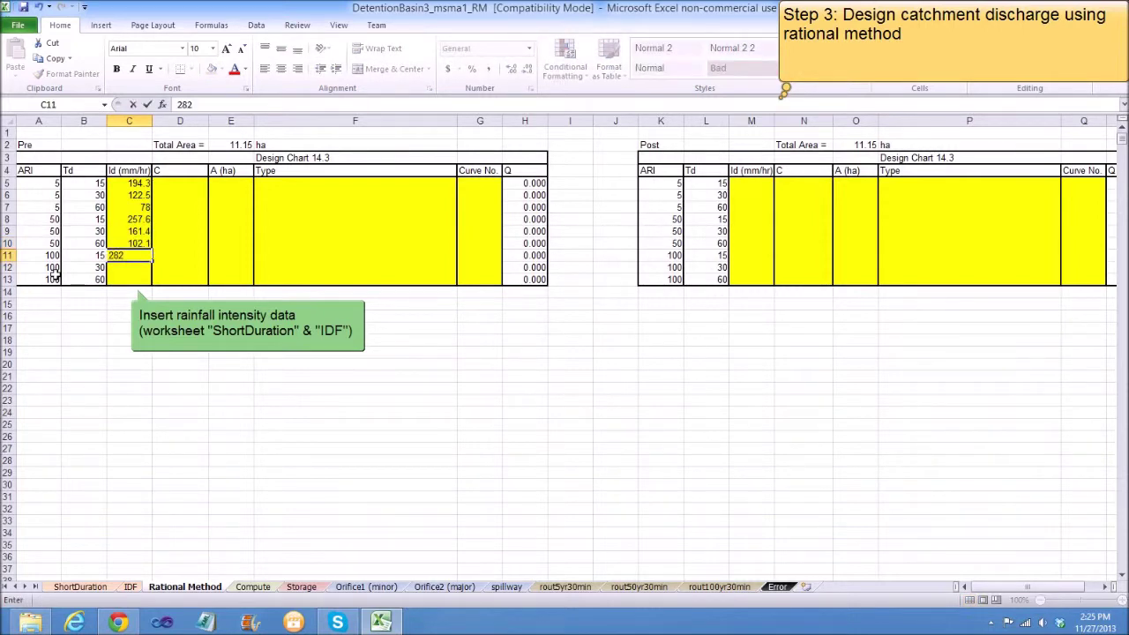
pyautogui.write('6')
pyautogui.press('Return')
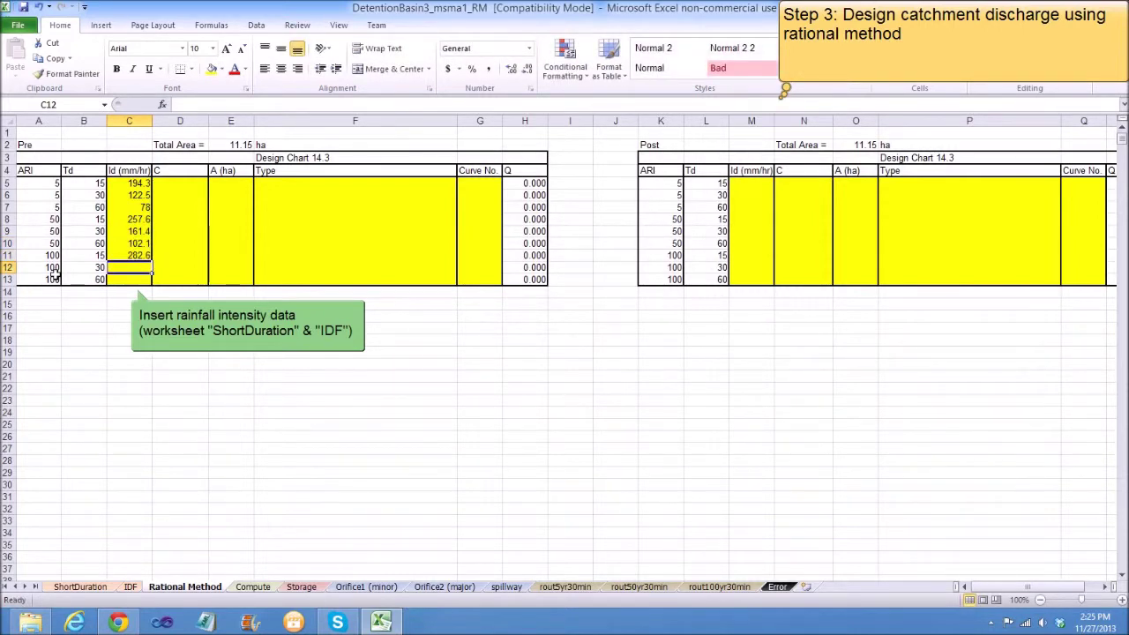
pyautogui.write('176')
pyautogui.press('Return')
pyautogui.write('1')
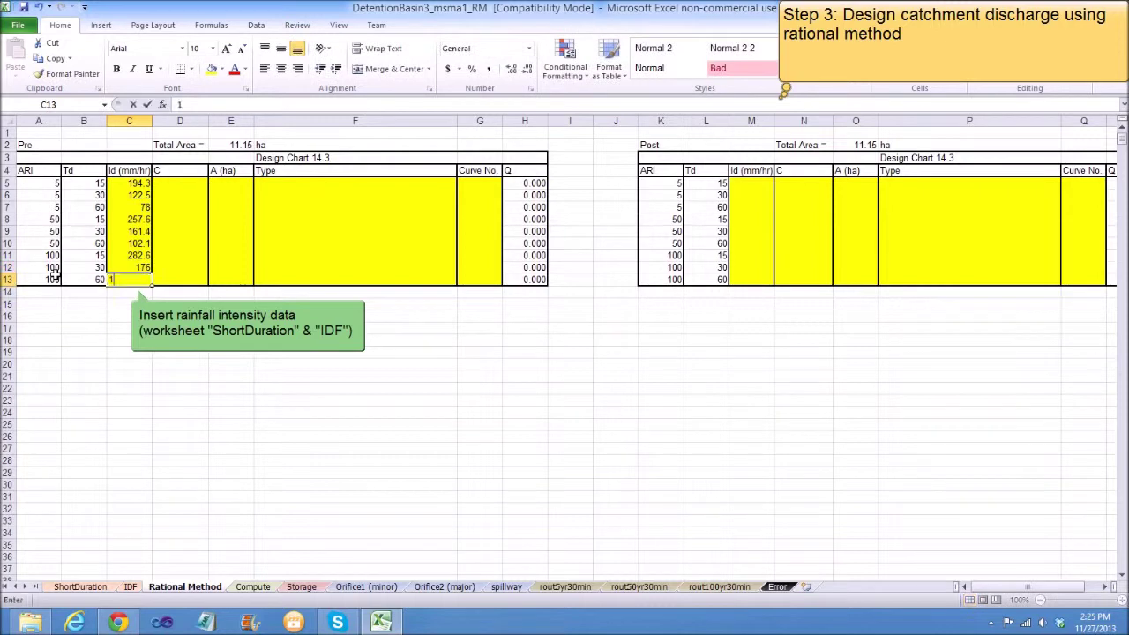
pyautogui.write('11.5')
pyautogui.press('Tab')
pyautogui.press('Up')
pyautogui.press('Up')
pyautogui.press('Up')
pyautogui.press('Up')
pyautogui.press('Up')
# Step: Enter Pre runoff coefficients 0.79, 0.668, 0.55, 0.827, 0.74, 0.622, 0.84, 0.768, 0.645 in D5:D13
pyautogui.write('0.7')
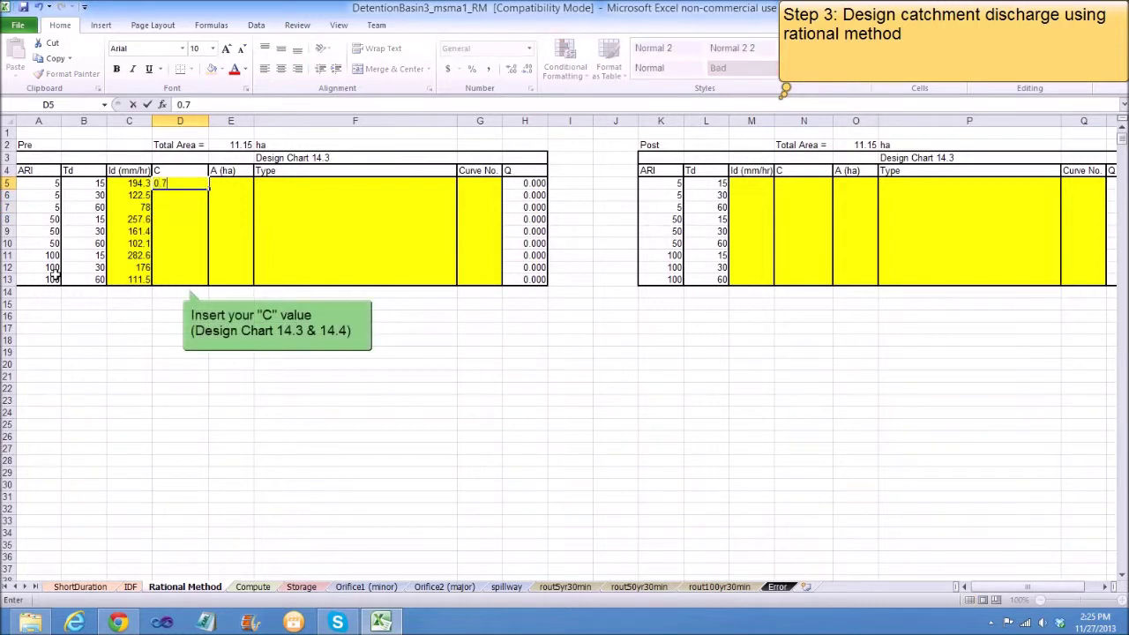
pyautogui.write('9')
pyautogui.press('Return')
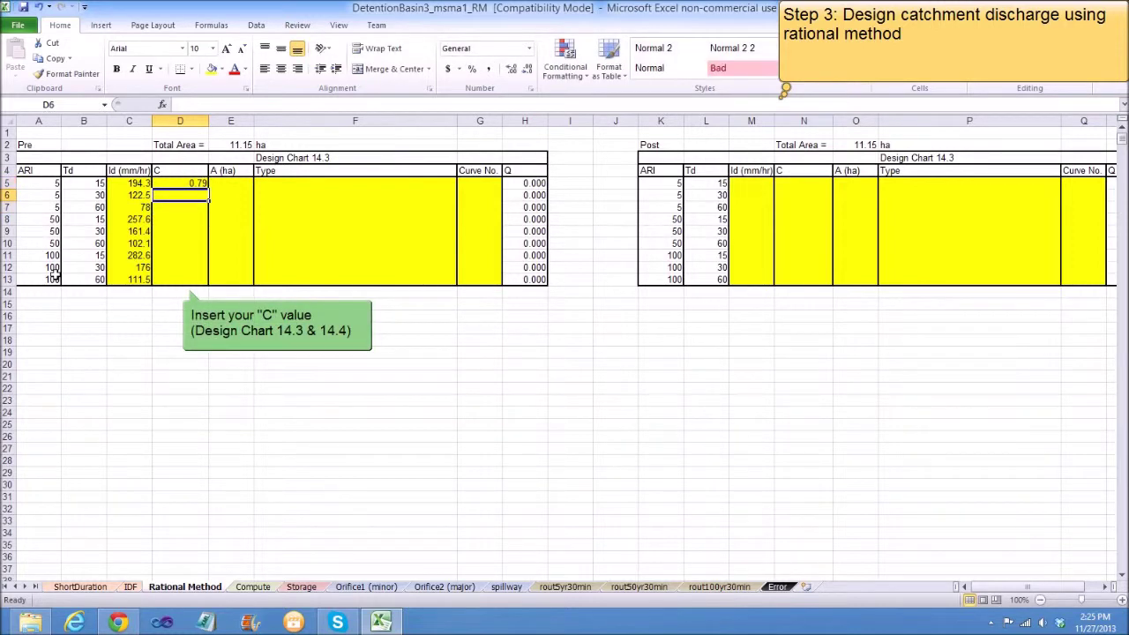
pyautogui.write('0.668')
pyautogui.press('Return')
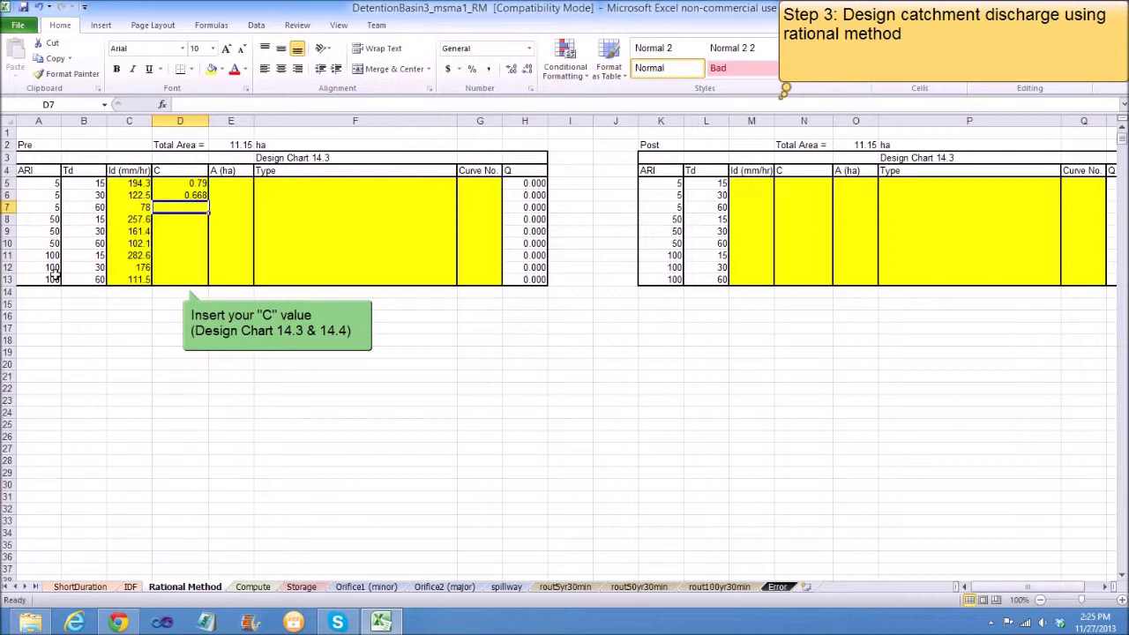
pyautogui.write('0.55')
pyautogui.press('Return')
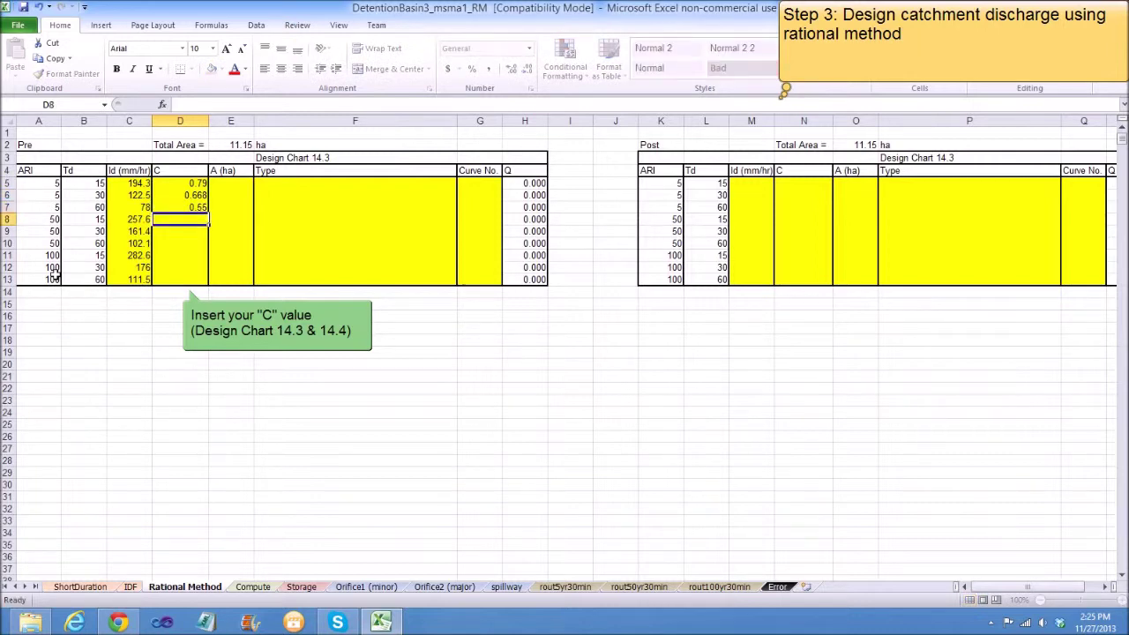
pyautogui.write('0.827')
pyautogui.press('Return')
pyautogui.write('0.74')
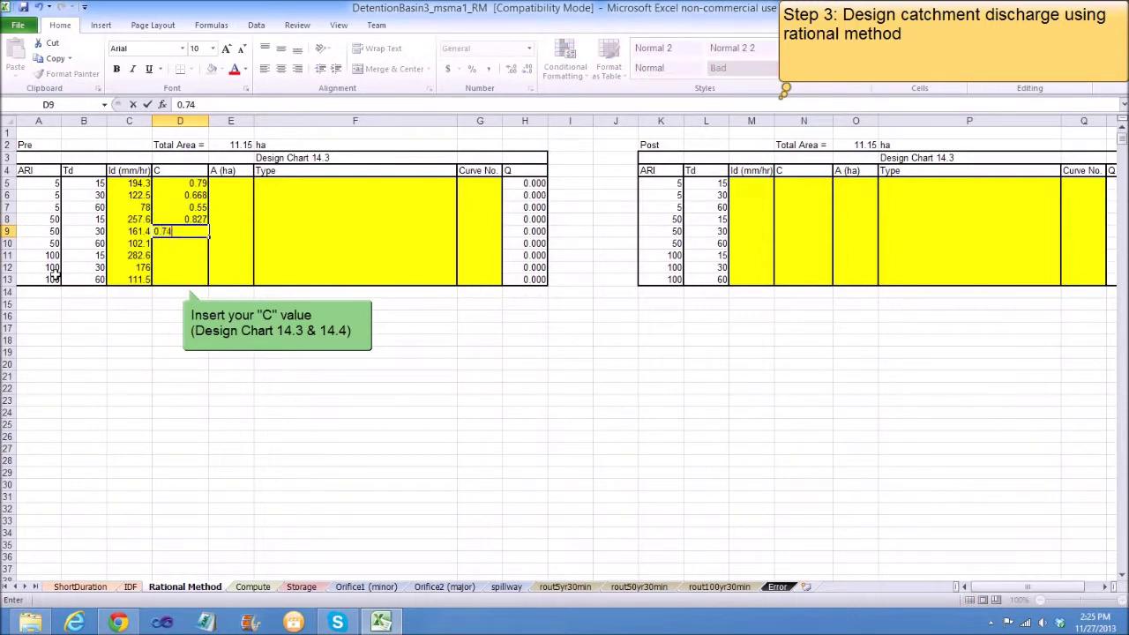
pyautogui.press('Return')
pyautogui.write('0.6')
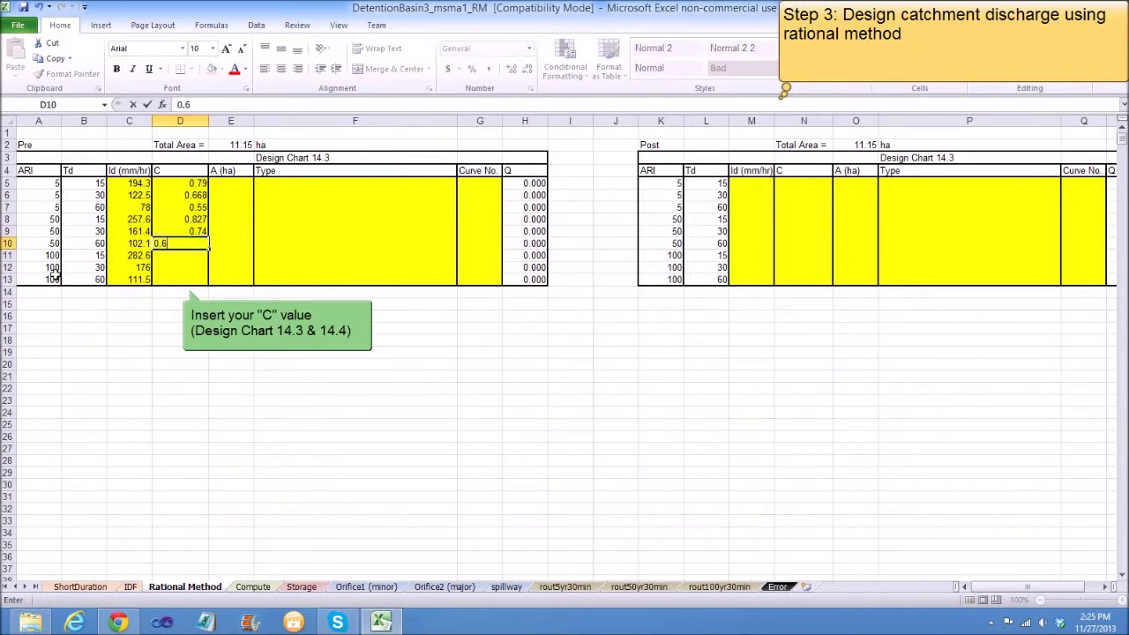
pyautogui.write('22')
pyautogui.press('Return')
pyautogui.write('0.84')
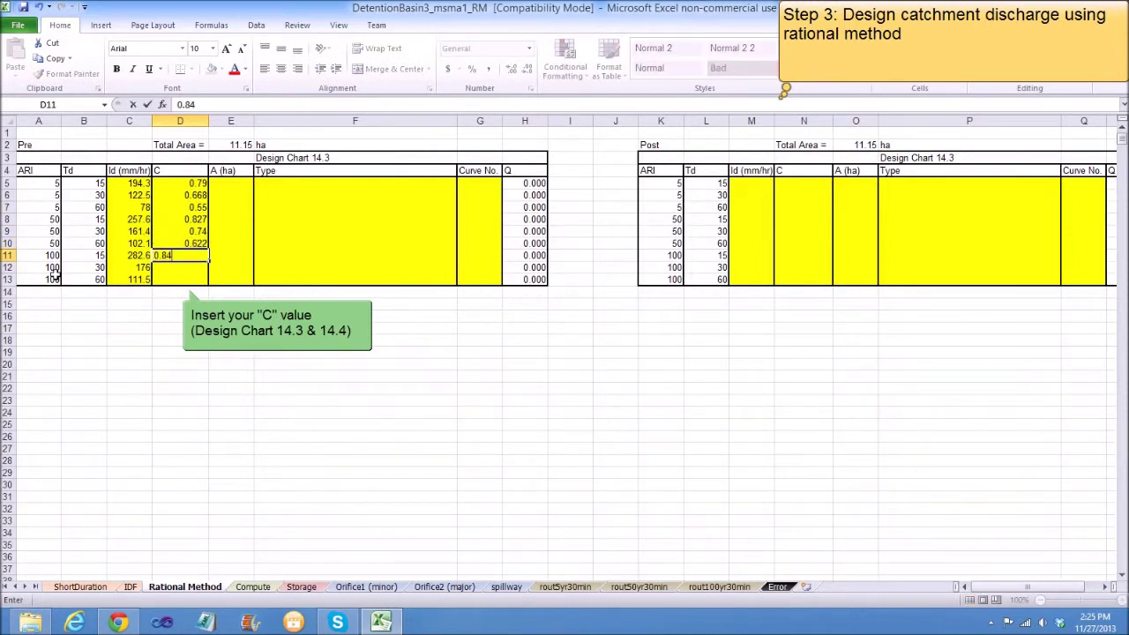
pyautogui.press('Return')
pyautogui.write('0.76')
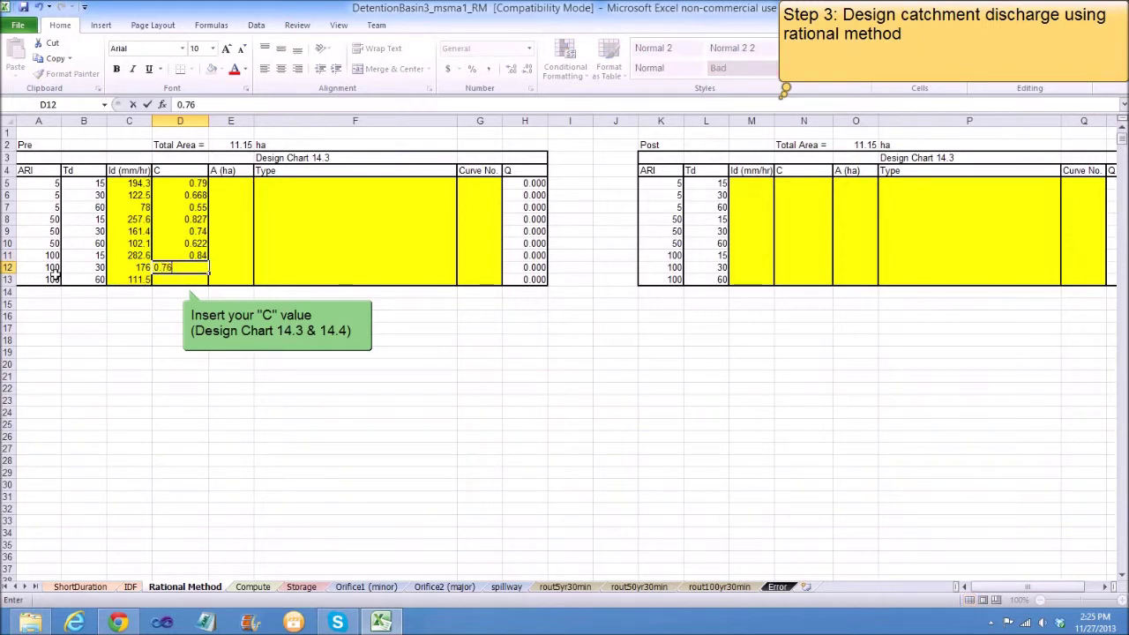
pyautogui.write('8')
pyautogui.press('Return')
pyautogui.write('0.645')
pyautogui.press('Return')
# Step: Fill the Pre catchment area column from E5 with 11.15 ha so Q computes
pyautogui.press('Right')
pyautogui.press('Up')
pyautogui.press('Up')
pyautogui.press('Up')
pyautogui.press('Up')
pyautogui.press('Up')
pyautogui.press('Up')
pyautogui.press('Up')
pyautogui.press('Up')
pyautogui.press('Up')
pyautogui.write('11.')
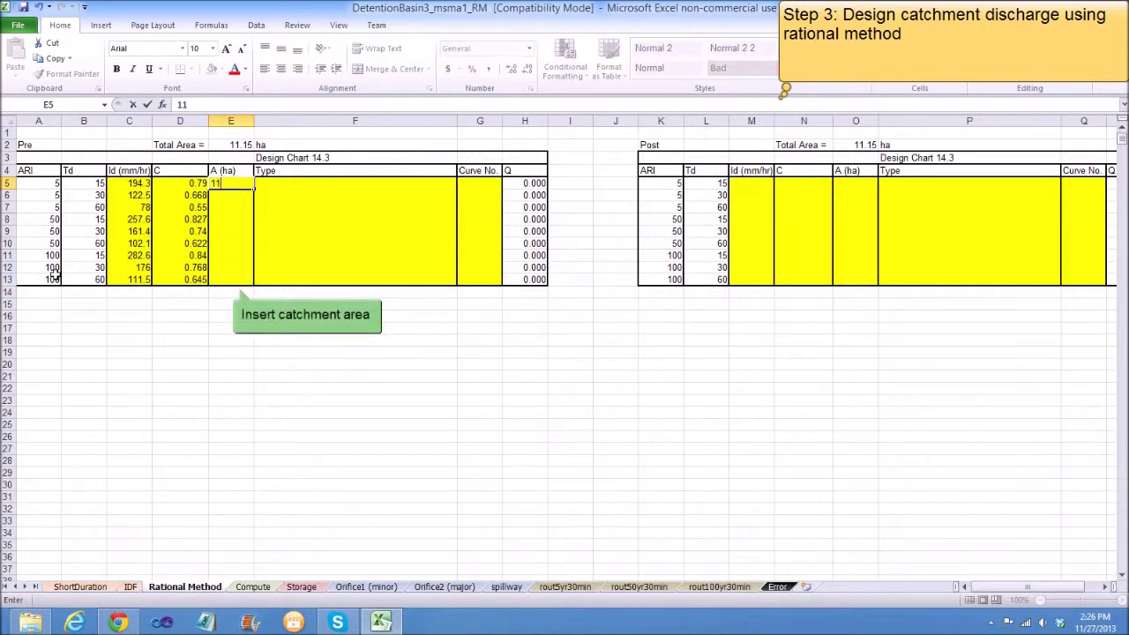
pyautogui.write('15')
pyautogui.press('Return')
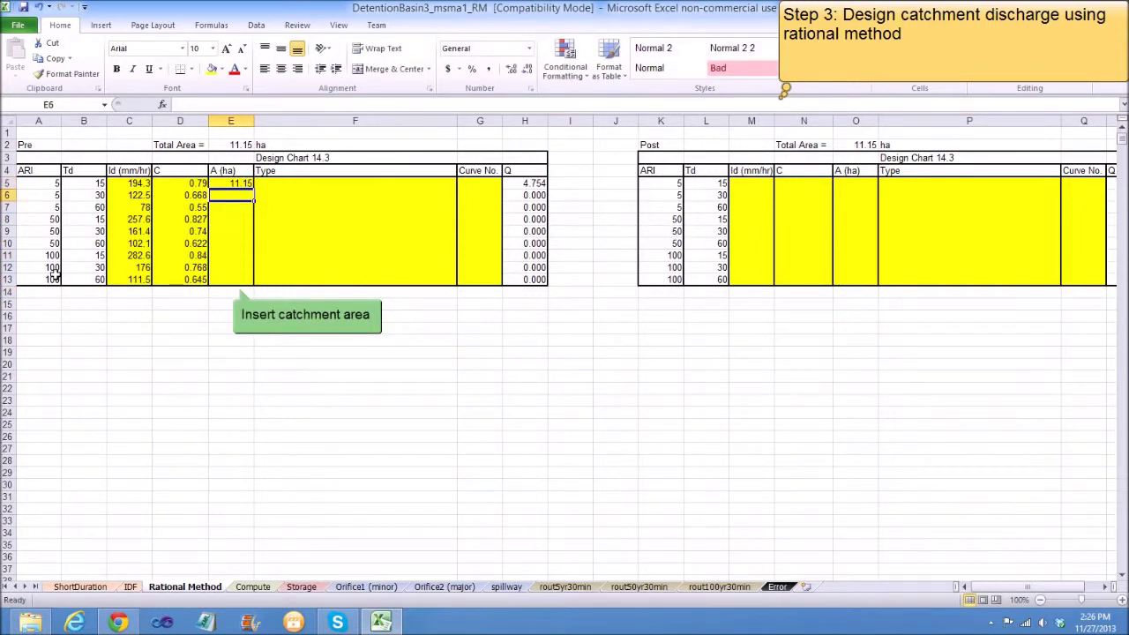
pyautogui.write('11.15')
pyautogui.press('Return')
pyautogui.write('11.15')
pyautogui.press('Return')
pyautogui.write('11.15')
pyautogui.press('Return')
pyautogui.write('11.15')
pyautogui.press('Return')
pyautogui.write('11.15')
pyautogui.press('Return')
pyautogui.write('11.15')
pyautogui.press('Return')
pyautogui.write('11.15')
pyautogui.press('Return')
pyautogui.write('11.15')
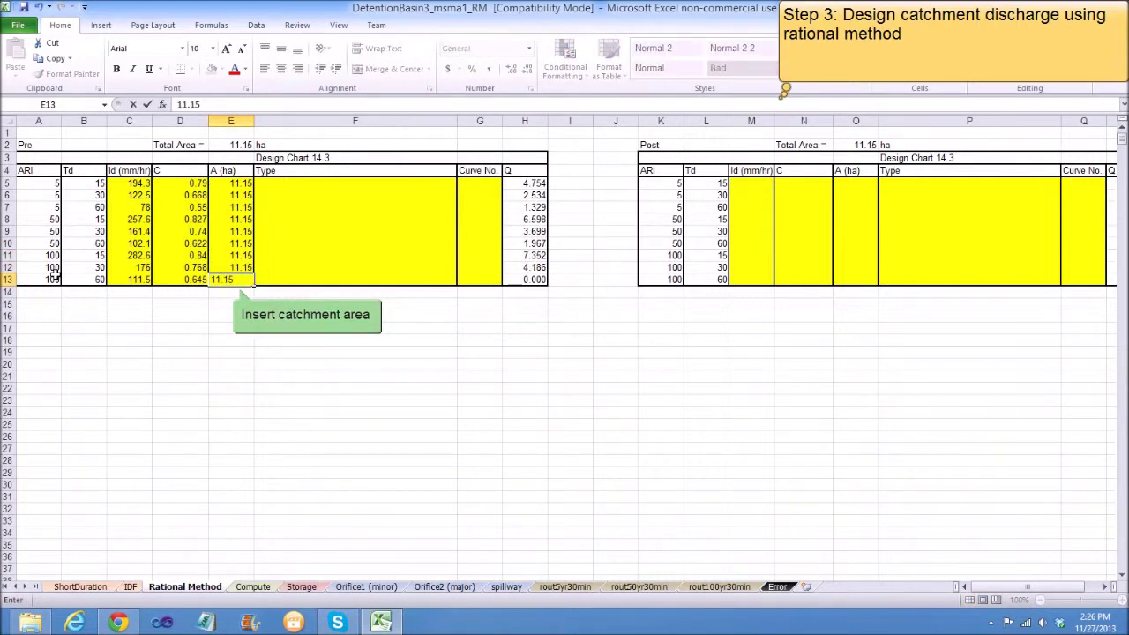
pyautogui.press('Tab')
pyautogui.press('Up')
pyautogui.press('Up')
pyautogui.press('Up')
pyautogui.press('Up')
pyautogui.press('Up')
pyautogui.press('Up')
pyautogui.press('Up')
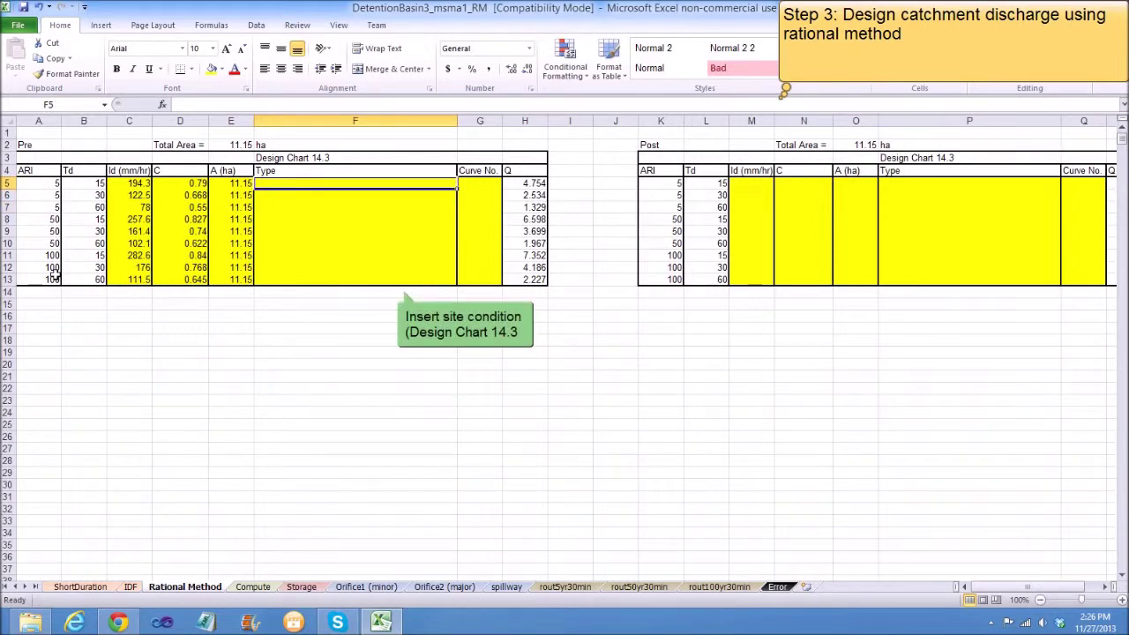
# Step: Enter 'Bare Loam, Suburban Residential with gardens' in F5 and copy it into F6:F13
pyautogui.write('Bare Loam,')
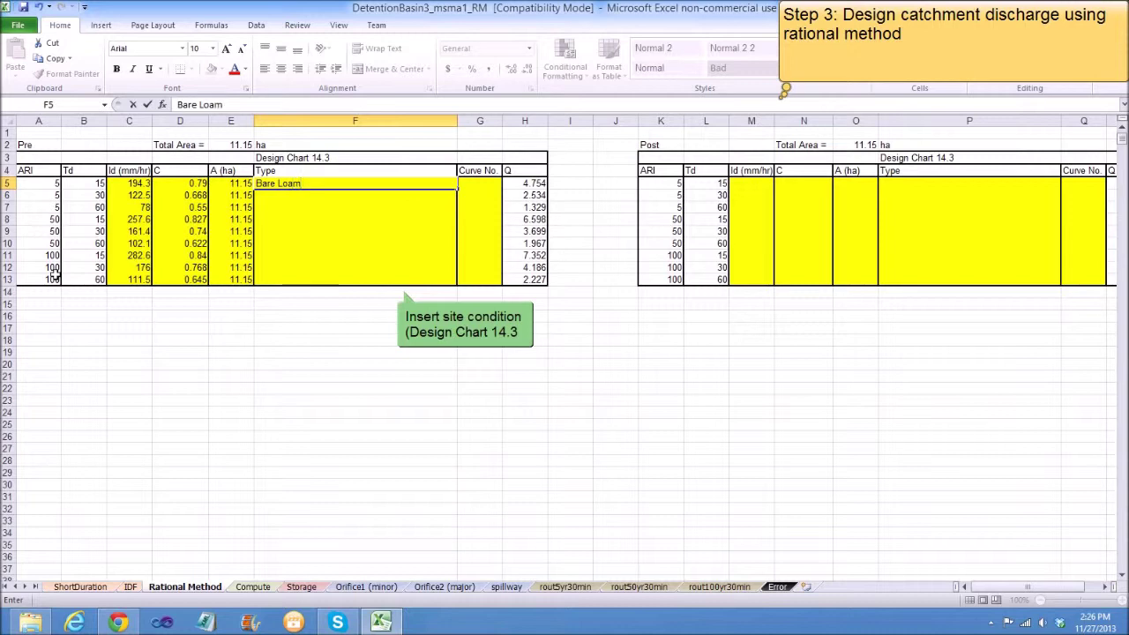
pyautogui.write(' Suburban Residential ')
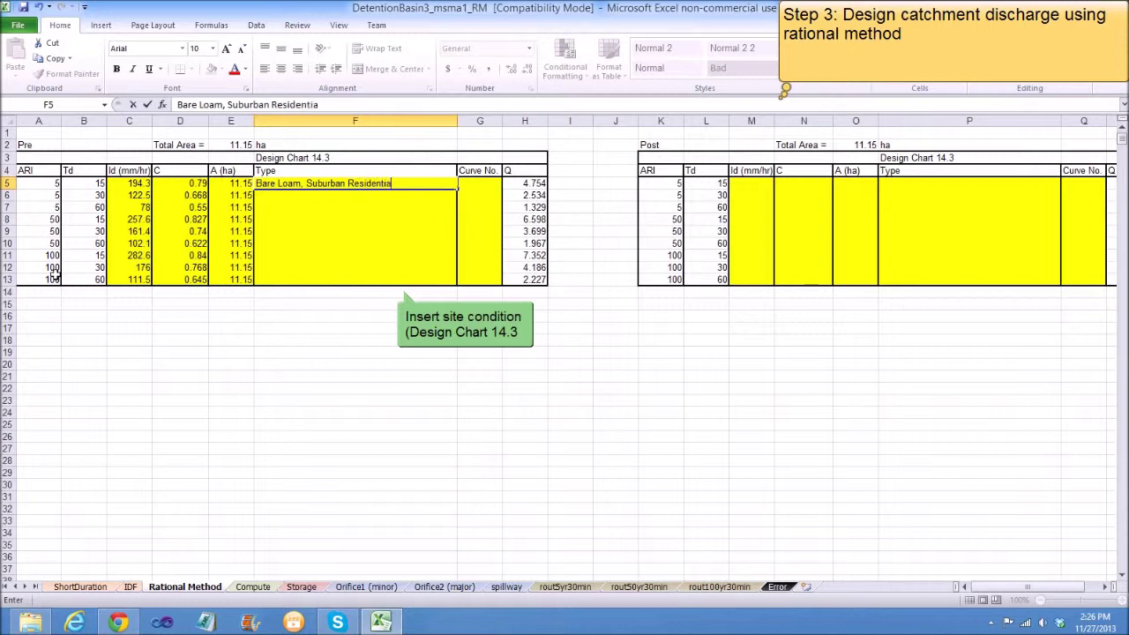
pyautogui.write('with')
pyautogui.write(' gardens')
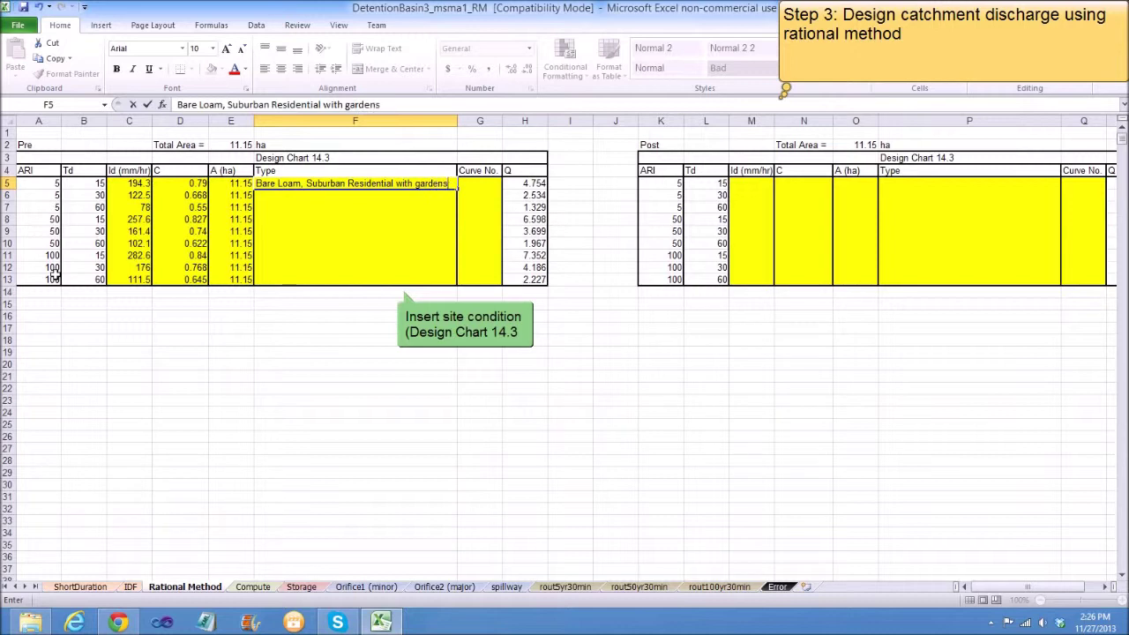
pyautogui.press('Return')
pyautogui.press('Up')
pyautogui.hotkey('ctrl', 'c')
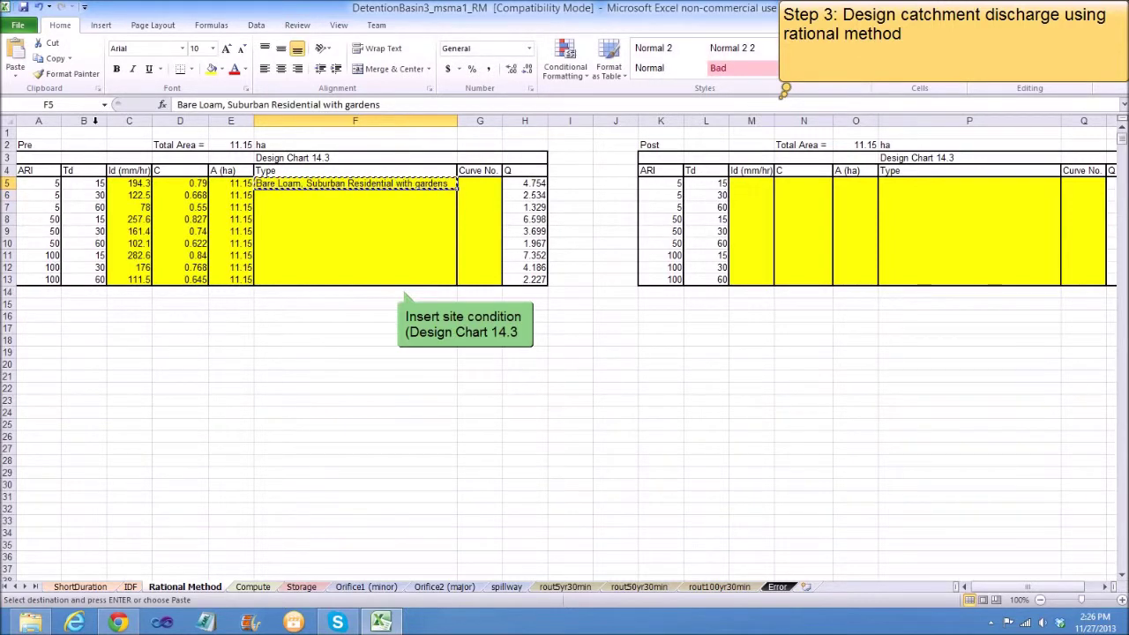
pyautogui.rightClick(298, 198)
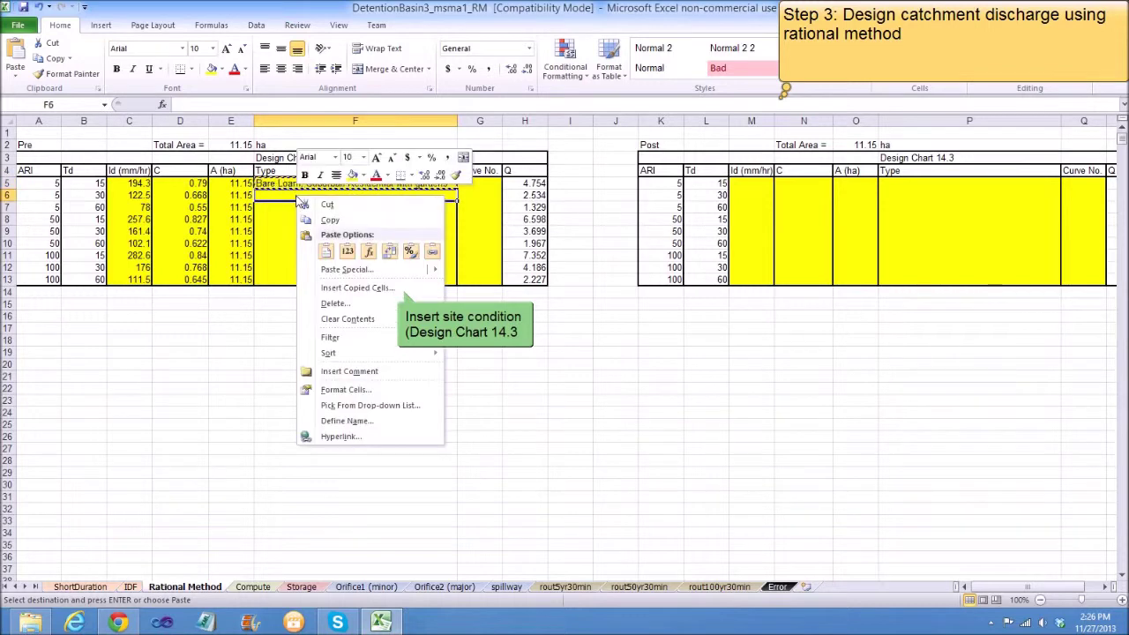
pyautogui.press('Escape')
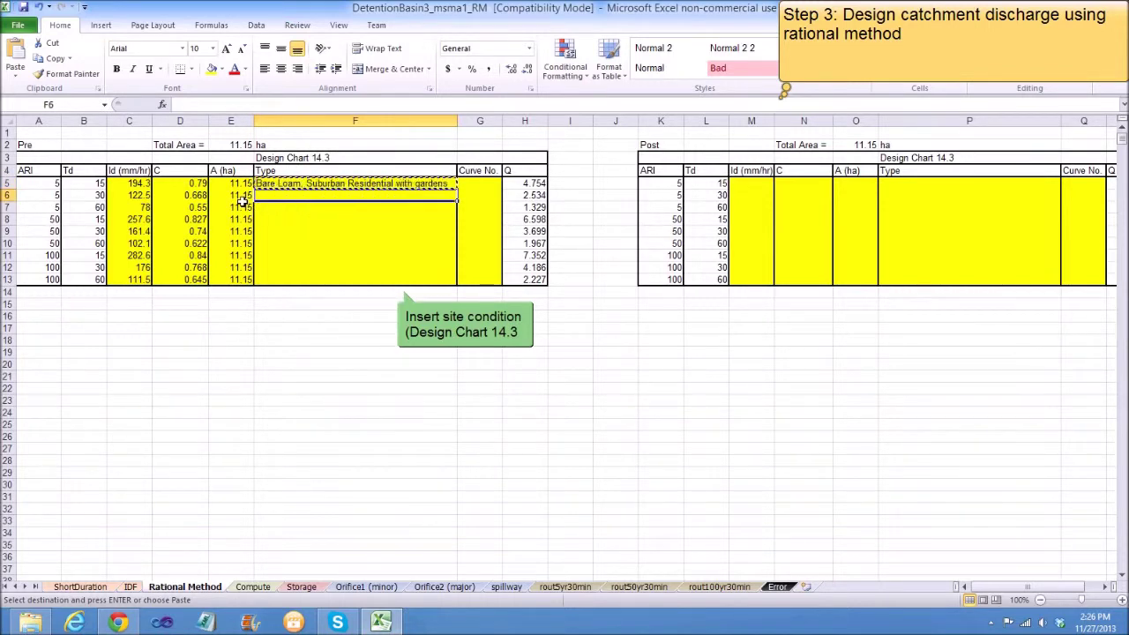
pyautogui.hotkey('ctrl', 'v')
pyautogui.press('Down')
pyautogui.hotkey('ctrl', 'v')
pyautogui.press('Down')
pyautogui.hotkey('ctrl', 'v')
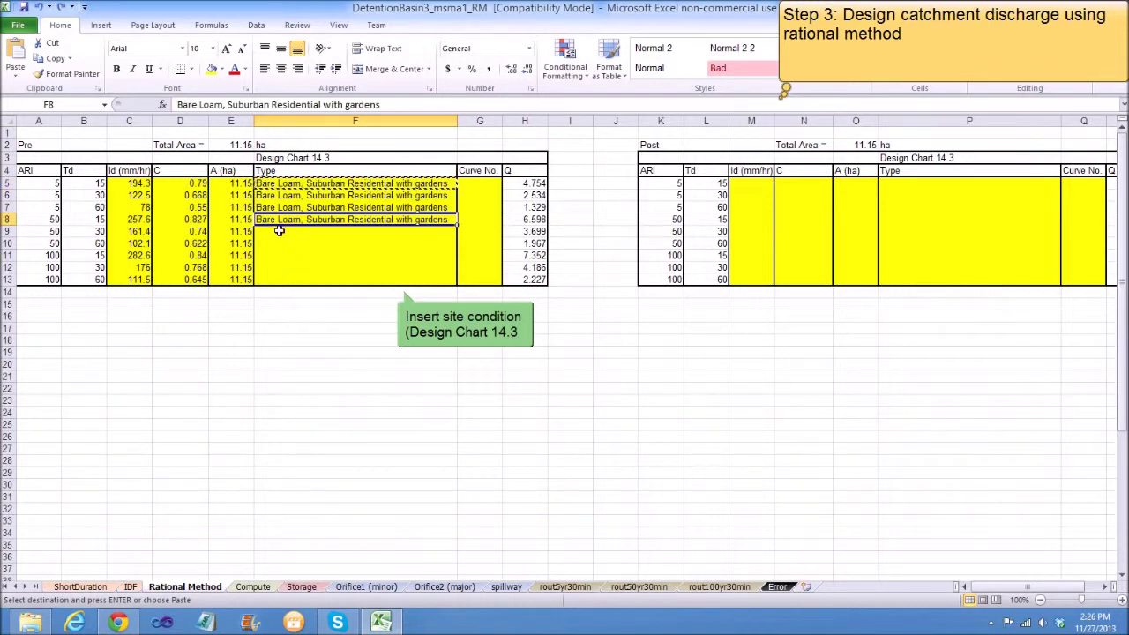
pyautogui.click(279, 231)
pyautogui.hotkey('ctrl', 'v')
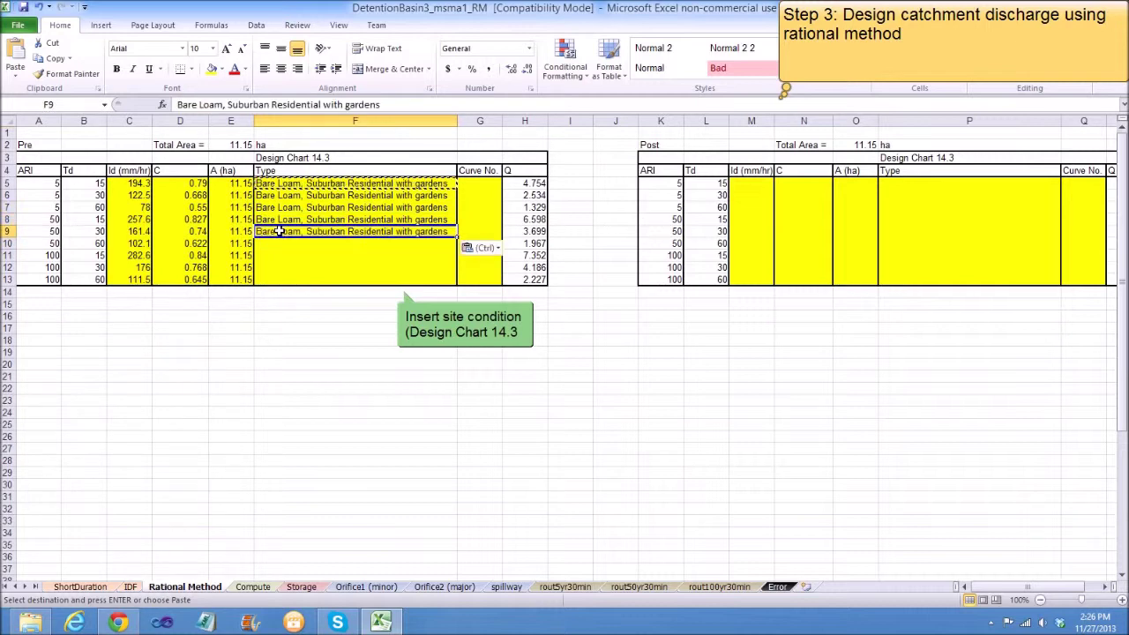
pyautogui.press('Down')
pyautogui.hotkey('ctrl', 'v')
pyautogui.press('Down')
pyautogui.hotkey('ctrl', 'v')
pyautogui.press('Down')
pyautogui.hotkey('ctrl', 'v')
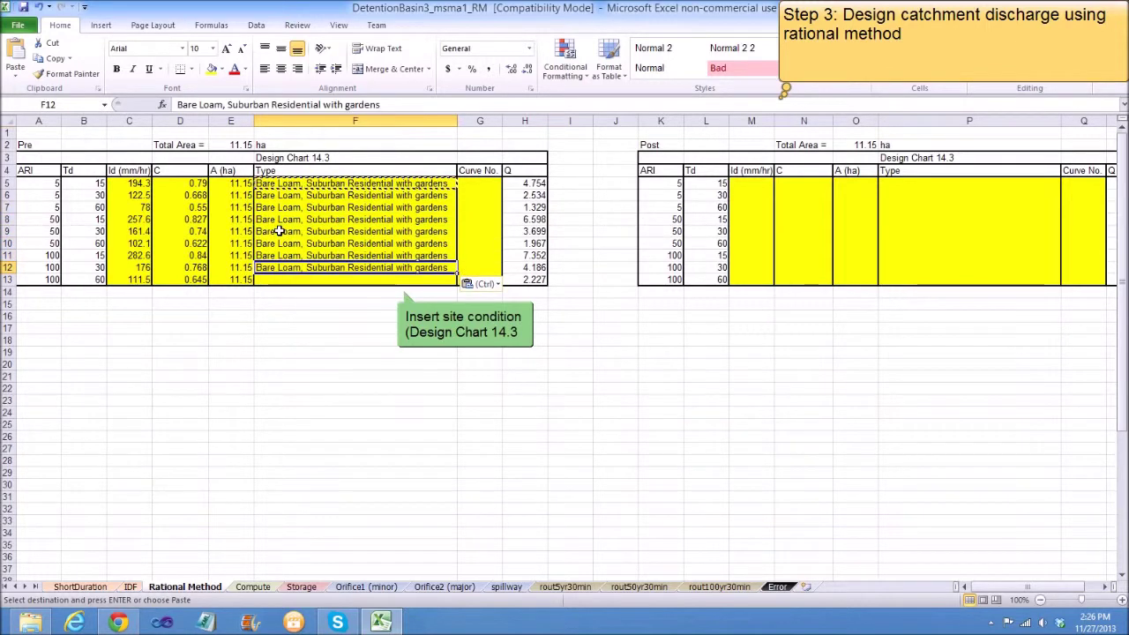
pyautogui.press('Down')
pyautogui.hotkey('ctrl', 'v')
pyautogui.press('Right')
# Step: Set curve number 5 for every Pre row in G5:G13
pyautogui.press('Up')
pyautogui.press('Up')
pyautogui.press('Up')
pyautogui.press('Escape')
pyautogui.press('Up')
pyautogui.press('Up')
pyautogui.press('Up')
pyautogui.write('5')
pyautogui.press('Return')
pyautogui.write('5 5 5 5 5')
pyautogui.press('Return')
pyautogui.write('5 5 5')
pyautogui.press('Return')
pyautogui.press('Right')
pyautogui.press('Right')
pyautogui.press('Right')
pyautogui.press('Right')
pyautogui.press('Right')
pyautogui.press('Right')
pyautogui.press('Right')
pyautogui.press('Right')
pyautogui.press('Right')
pyautogui.press('Right')
pyautogui.press('Right')
pyautogui.press('Right')
pyautogui.press('Right')
pyautogui.press('Left')
pyautogui.press('Left')
pyautogui.press('Left')
pyautogui.press('Left')
pyautogui.press('Left')
pyautogui.press('Left')
pyautogui.press('Left')
pyautogui.press('Left')
pyautogui.press('Up')
pyautogui.press('Up')
pyautogui.press('Up')
pyautogui.press('Up')
pyautogui.press('Up')
pyautogui.press('Up')
pyautogui.press('Up')
pyautogui.press('Up')
pyautogui.press('Up')
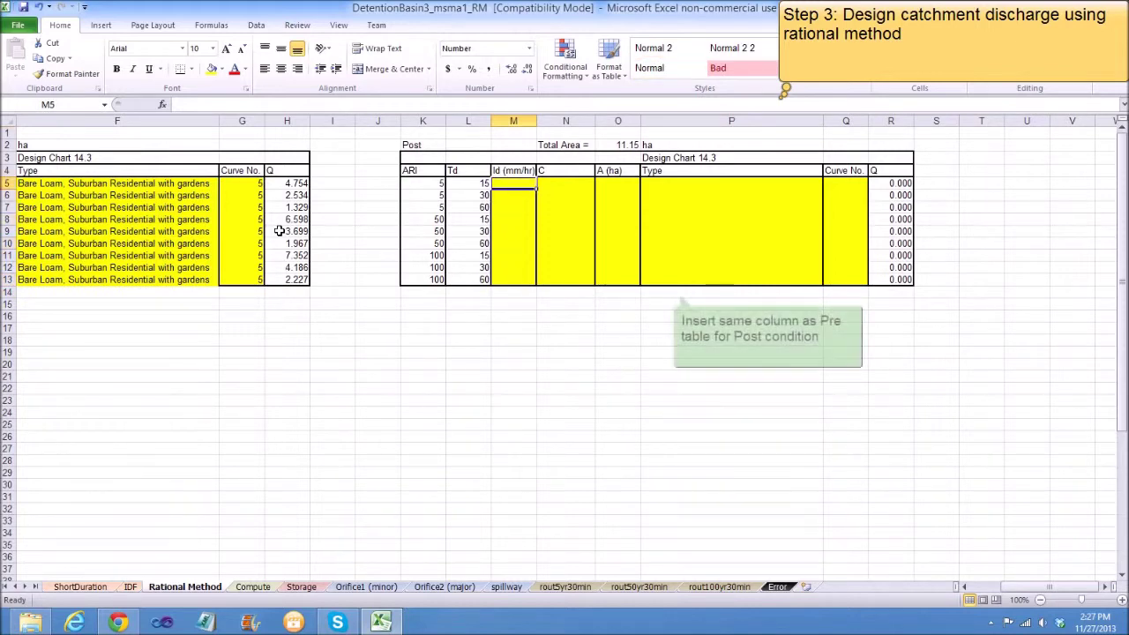
# Step: Enter Post intensities 194.3, 122.5, 78, 257.6, 161.4, 102.1, 282.6, 176, 111.5 mm/hr
pyautogui.write('194.')
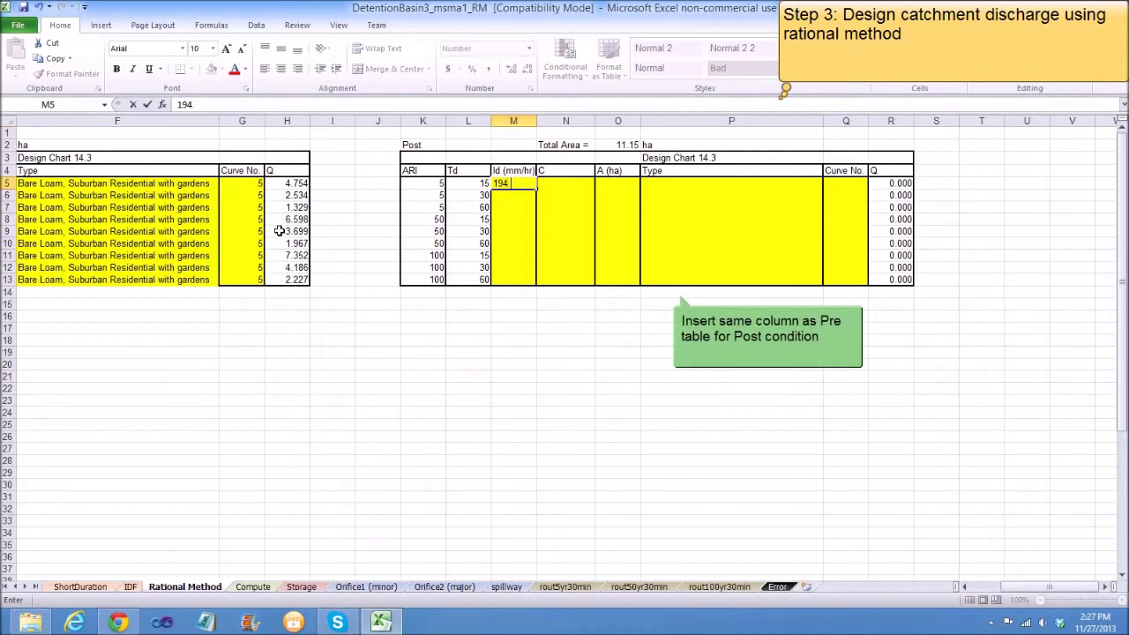
pyautogui.write('3')
pyautogui.press('Return')
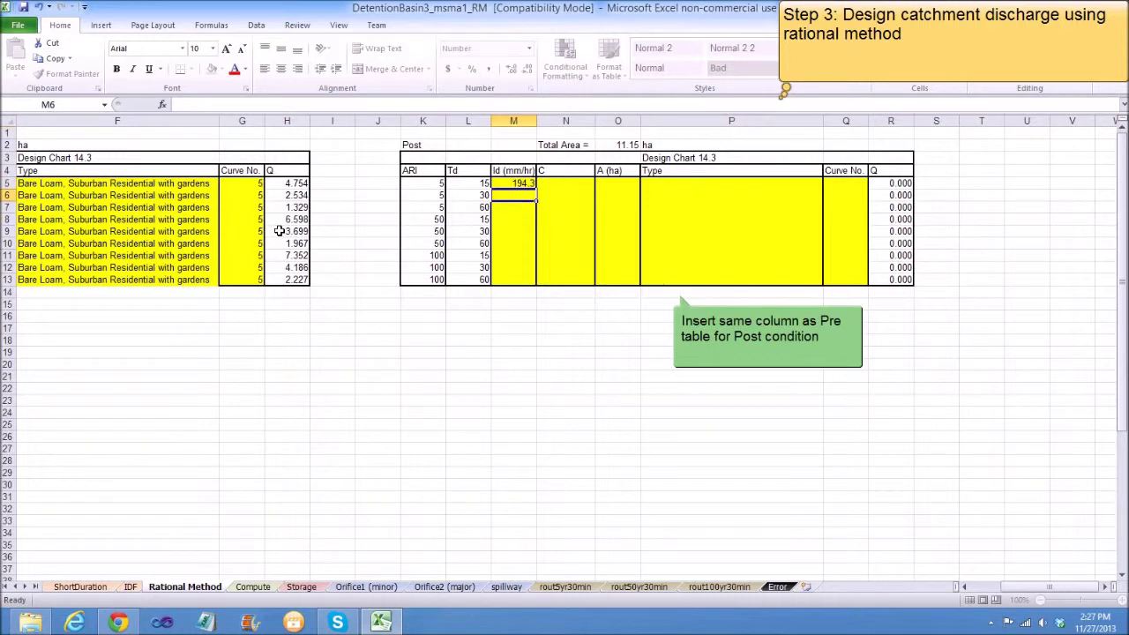
pyautogui.write('122.5')
pyautogui.press('Return')
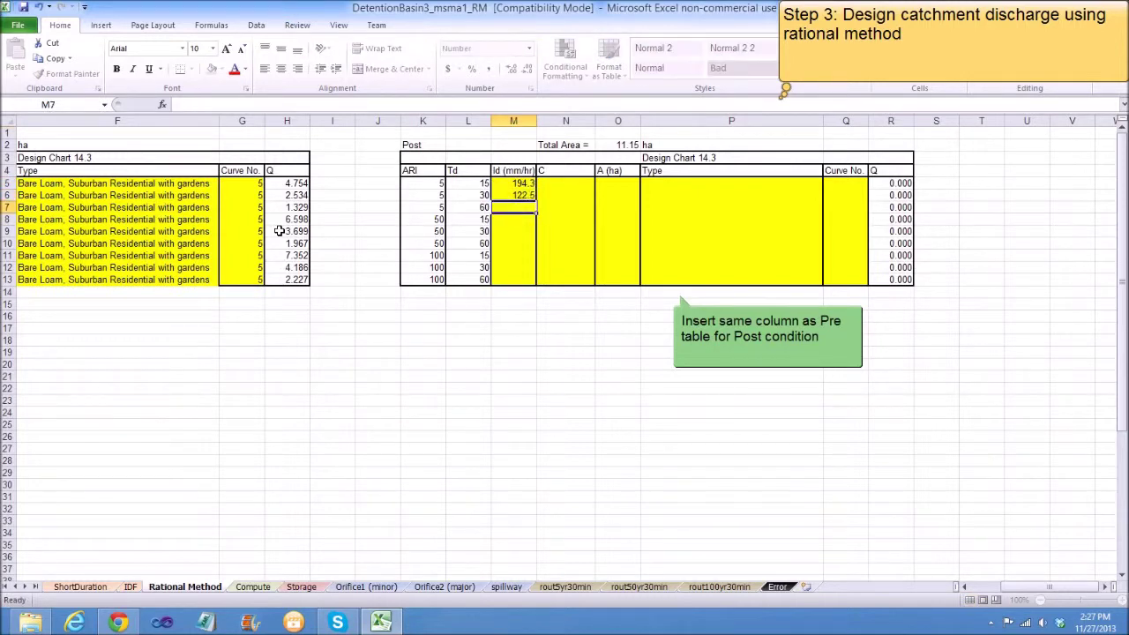
pyautogui.write('78')
pyautogui.press('Return')
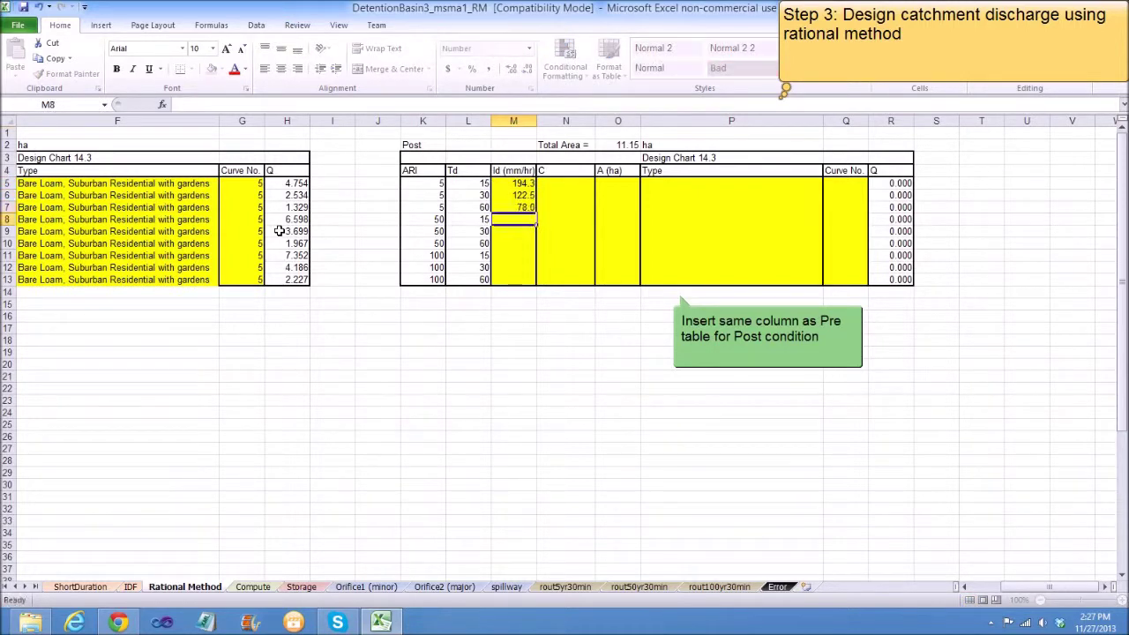
pyautogui.write('257.6')
pyautogui.press('Return')
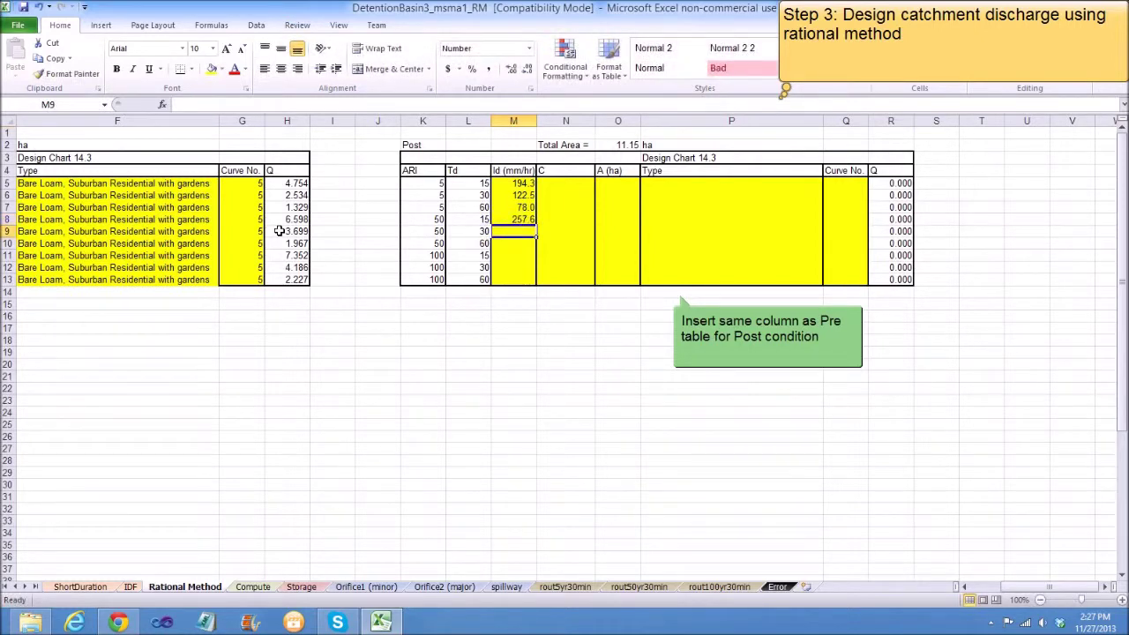
pyautogui.write('161.4')
pyautogui.press('Return')
pyautogui.write('102.1')
pyautogui.press('Return')
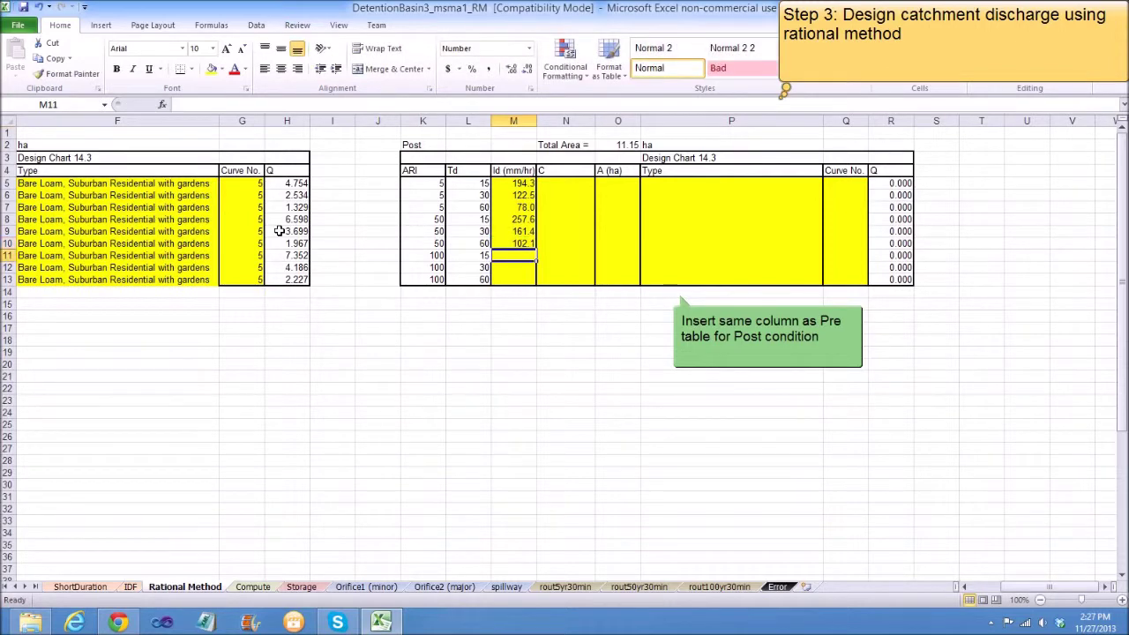
pyautogui.write('282.6')
pyautogui.press('Return')
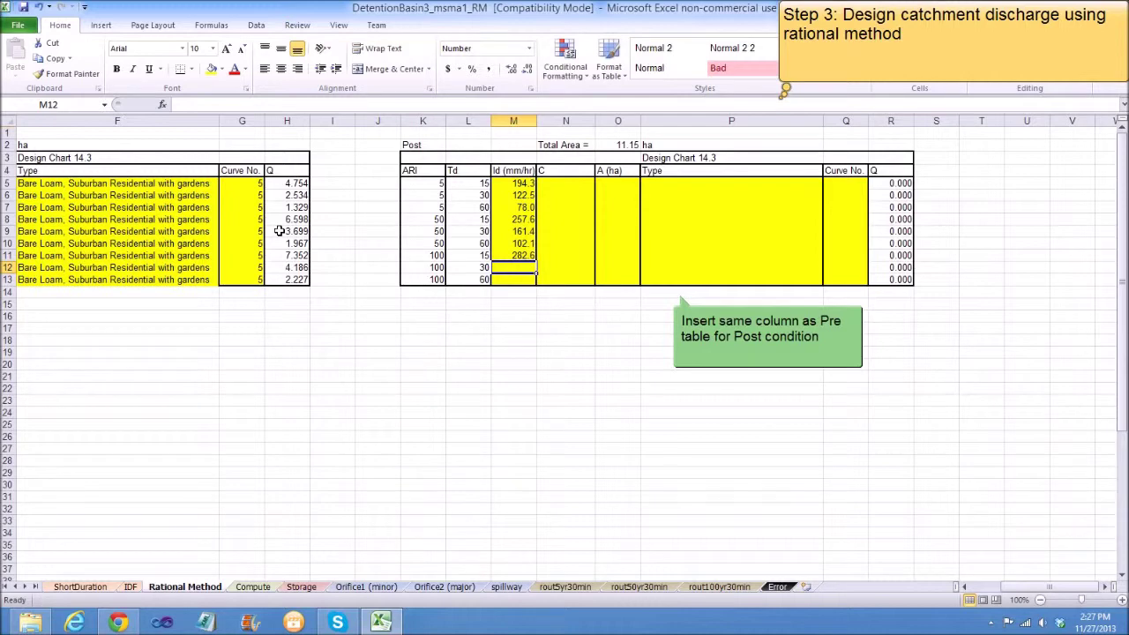
pyautogui.write('176')
pyautogui.press('Return')
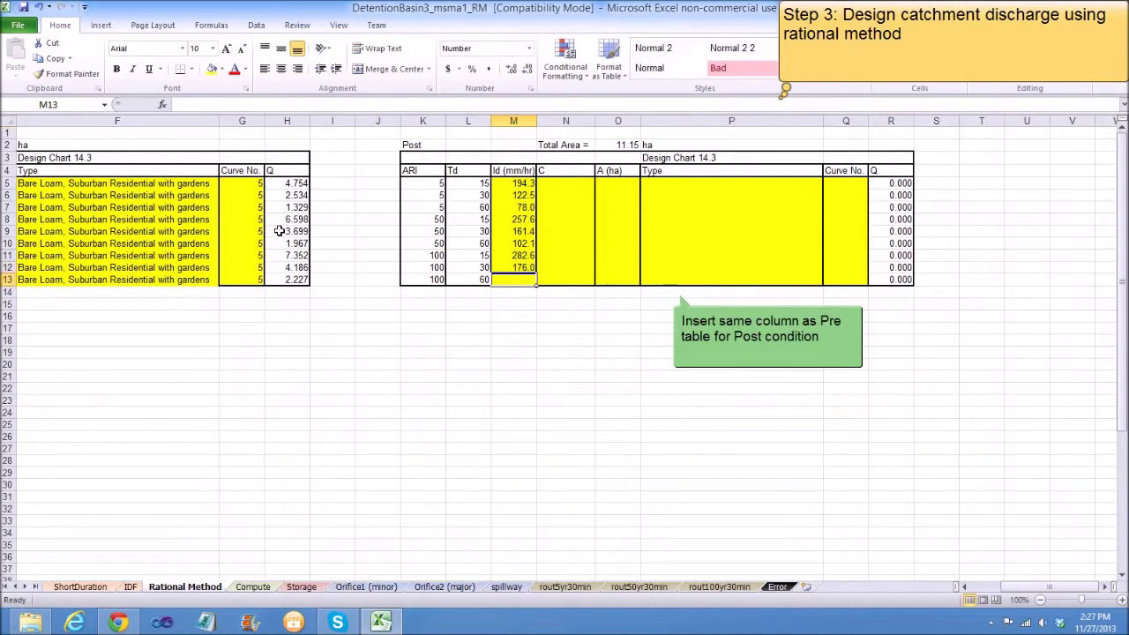
pyautogui.write('111.')
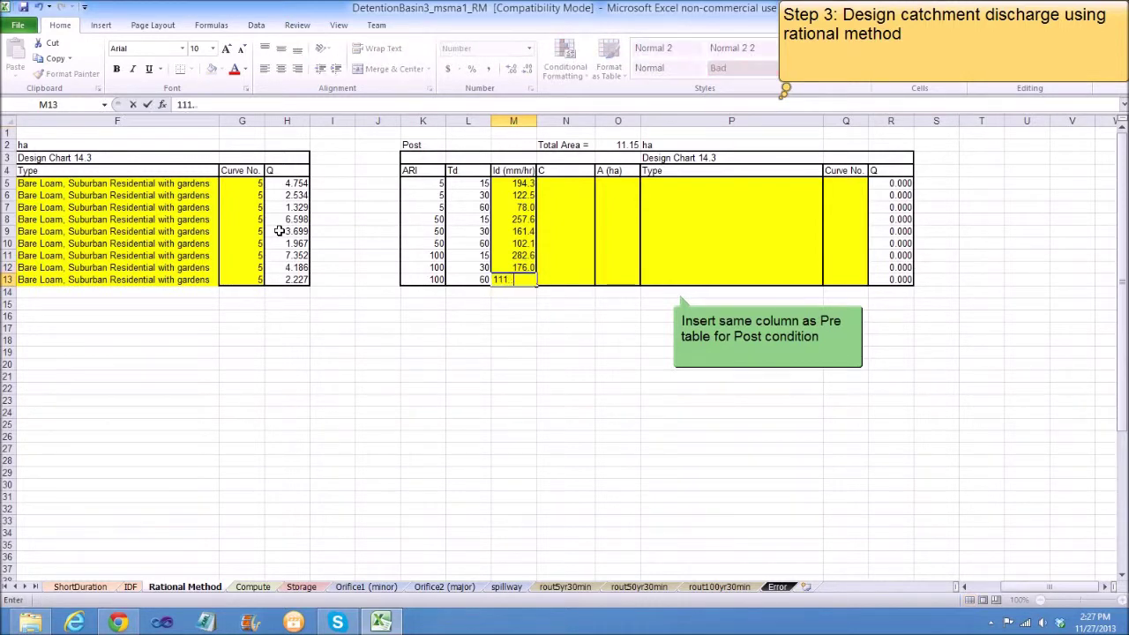
pyautogui.write('5')
pyautogui.press('Tab')
# Step: Enter Post runoff coefficients 0.898, 0.87, 0.84, 0.9, 0.89, 0.86, 0.9, 0.892, 0.868 in N5:N13
pyautogui.press('Up')
pyautogui.press('Up')
pyautogui.press('Up')
pyautogui.press('Up')
pyautogui.press('Up')
pyautogui.press('Up')
pyautogui.press('Up')
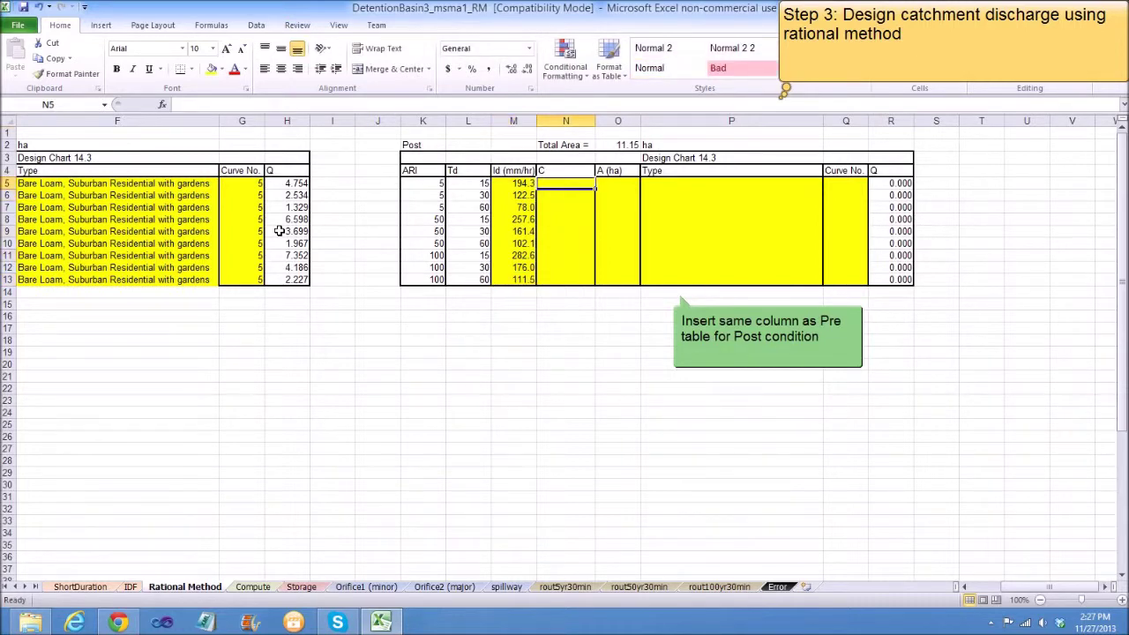
pyautogui.write('0.')
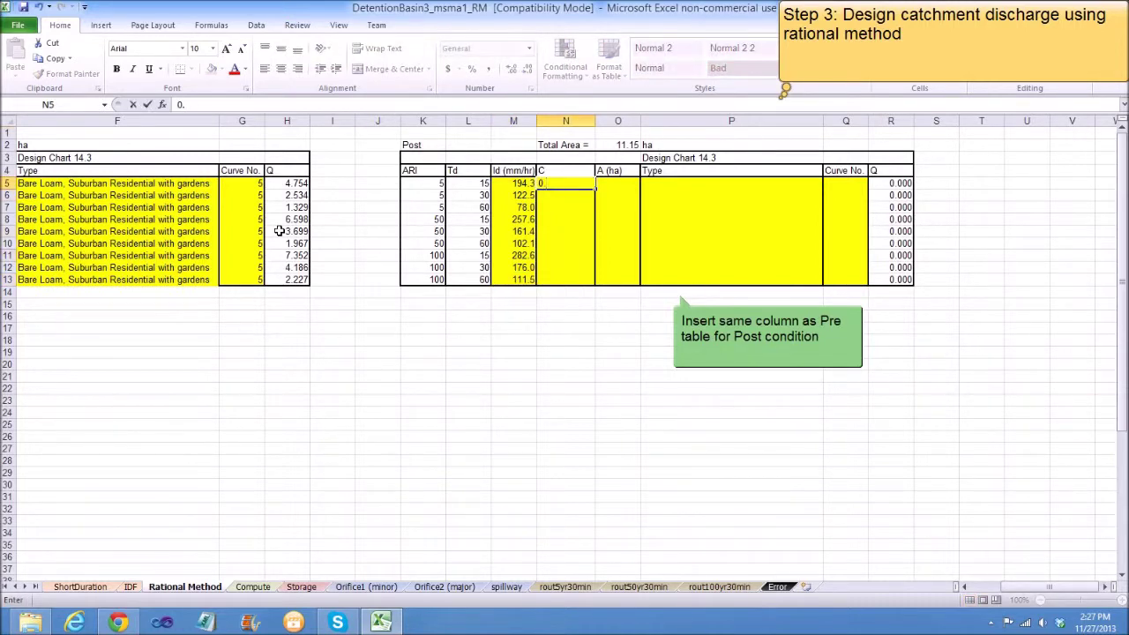
pyautogui.write('898')
pyautogui.press('Return')
pyautogui.write('0.')
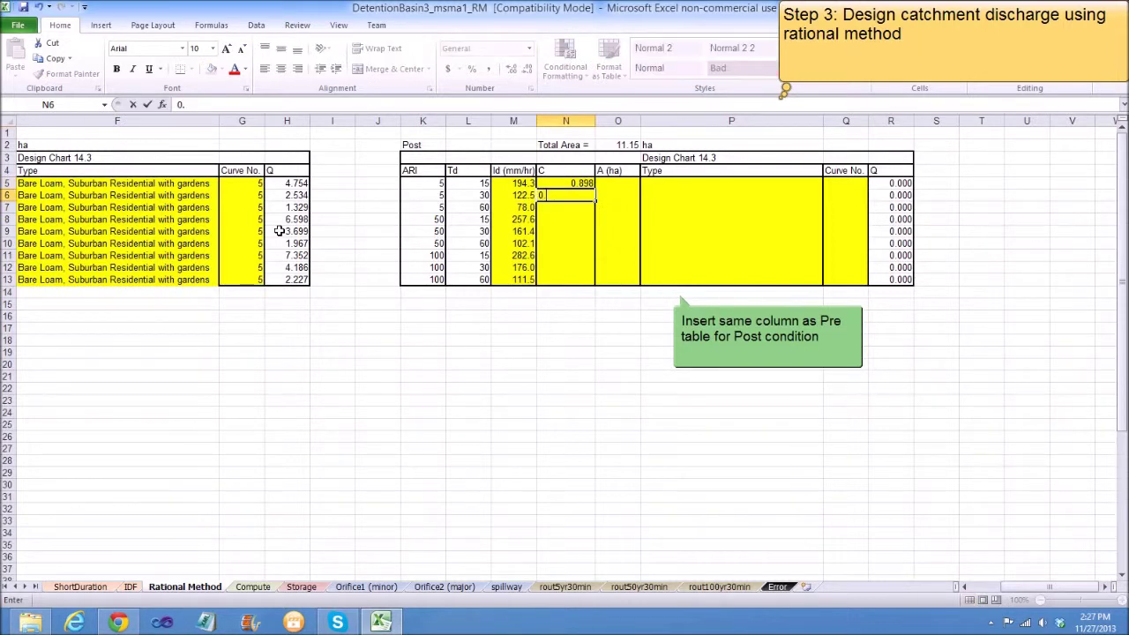
pyautogui.write('87')
pyautogui.press('Return')
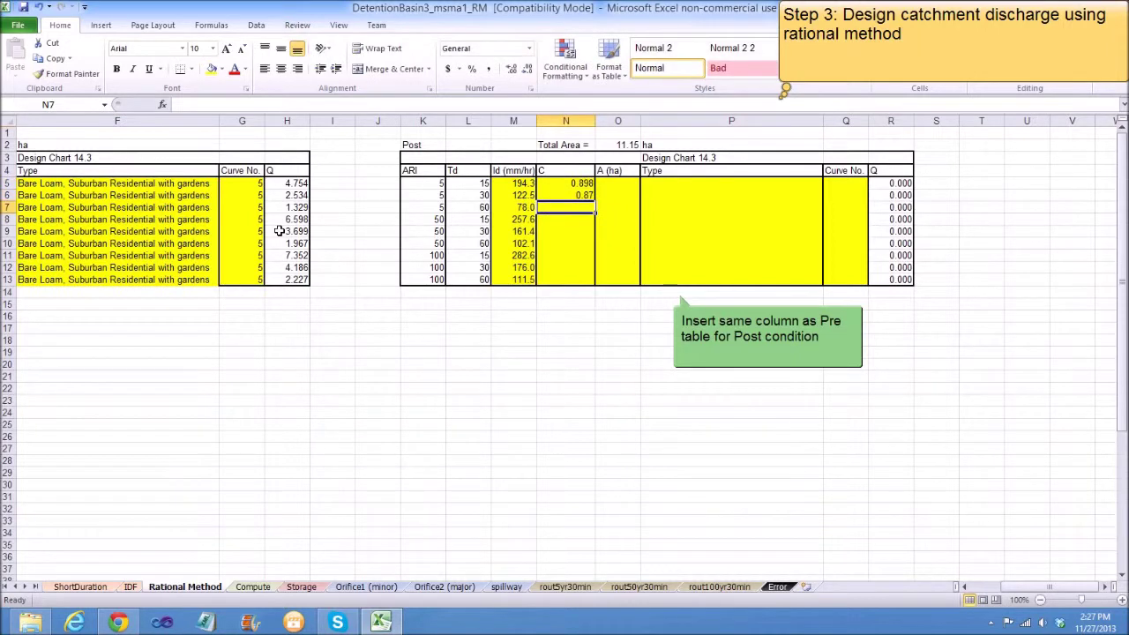
pyautogui.write('0.84')
pyautogui.press('Return')
pyautogui.write('0.9')
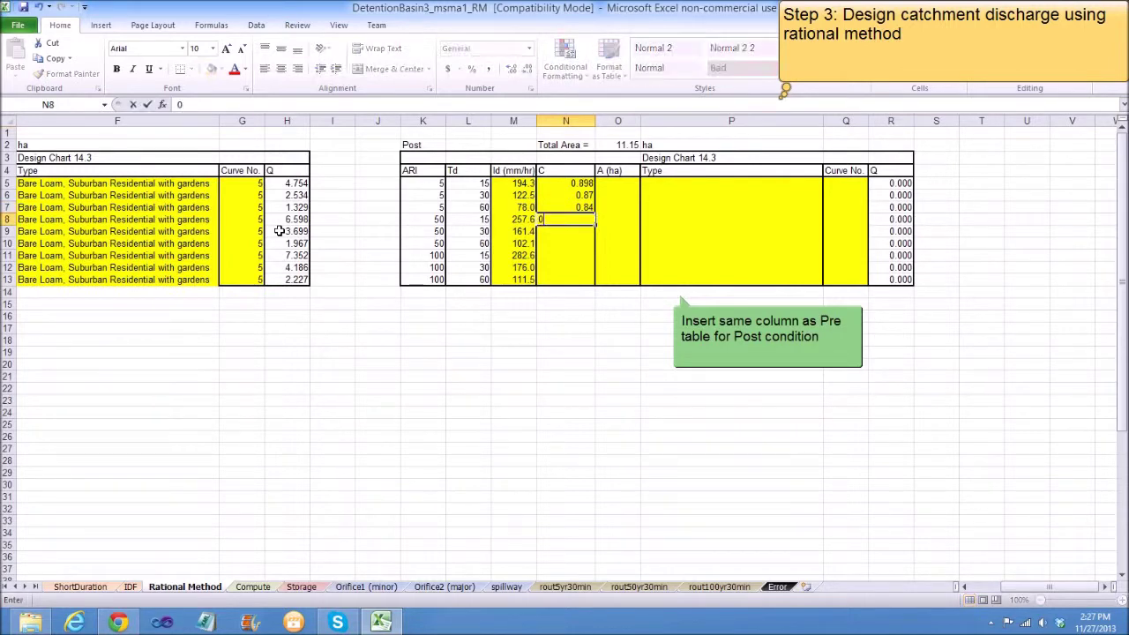
pyautogui.press('Return')
pyautogui.write('0.89')
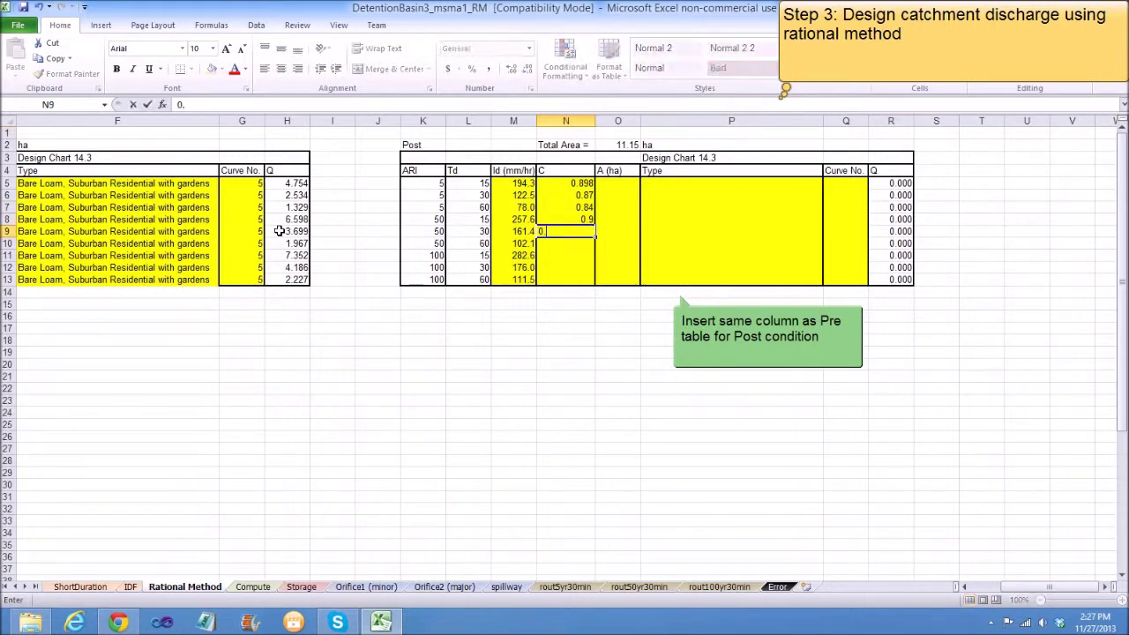
pyautogui.press('Return')
pyautogui.write('0.86')
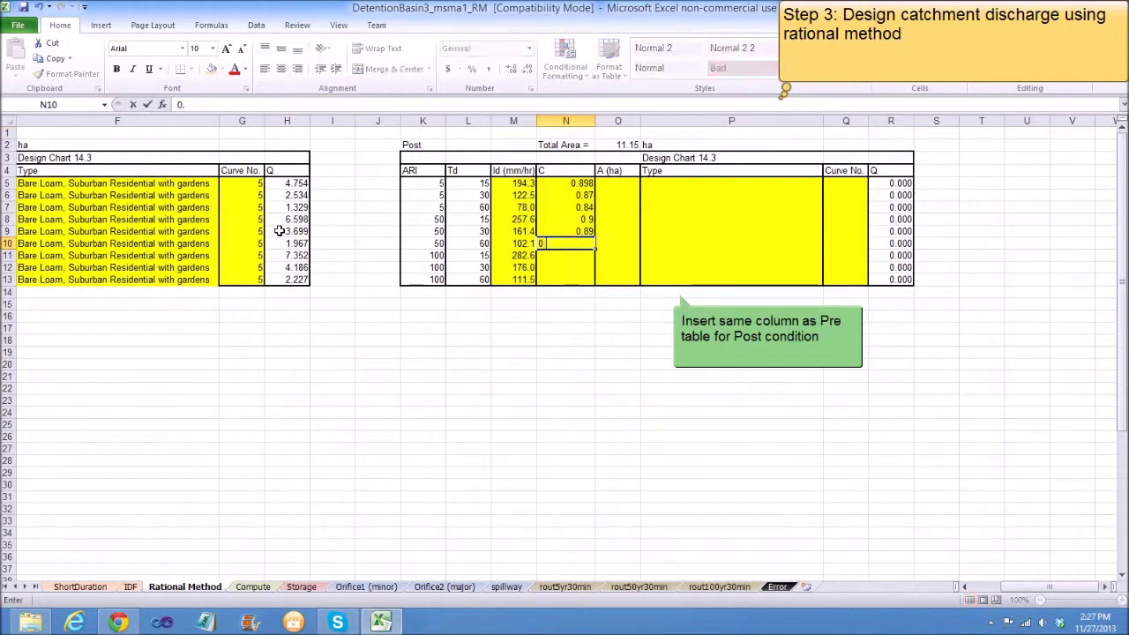
pyautogui.press('Return')
pyautogui.write('0.')
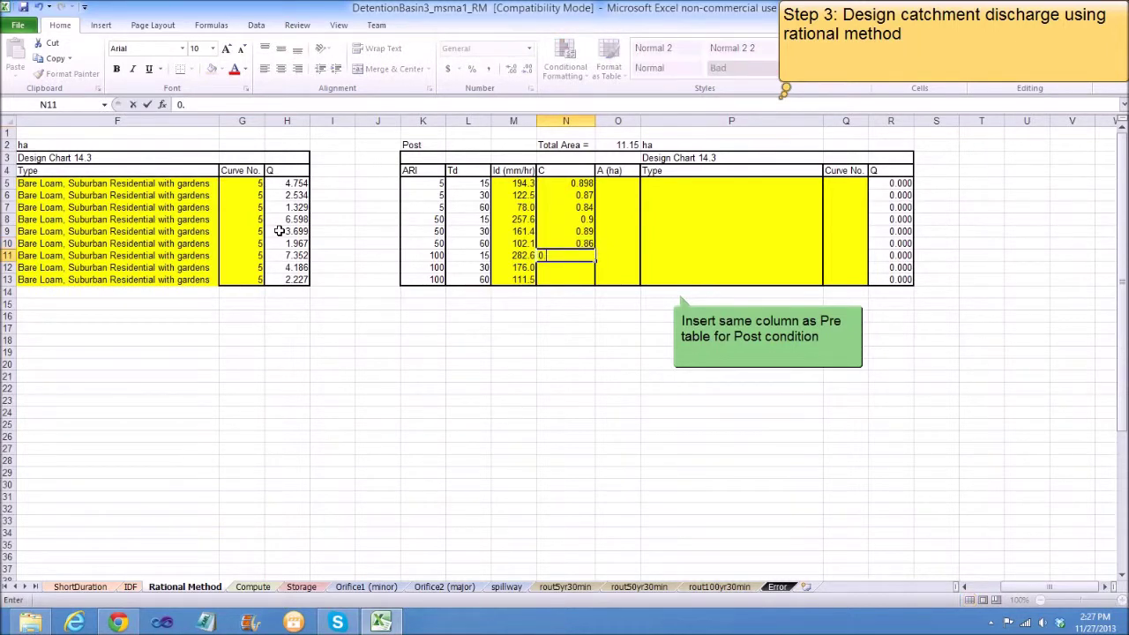
pyautogui.write('9')
pyautogui.press('Return')
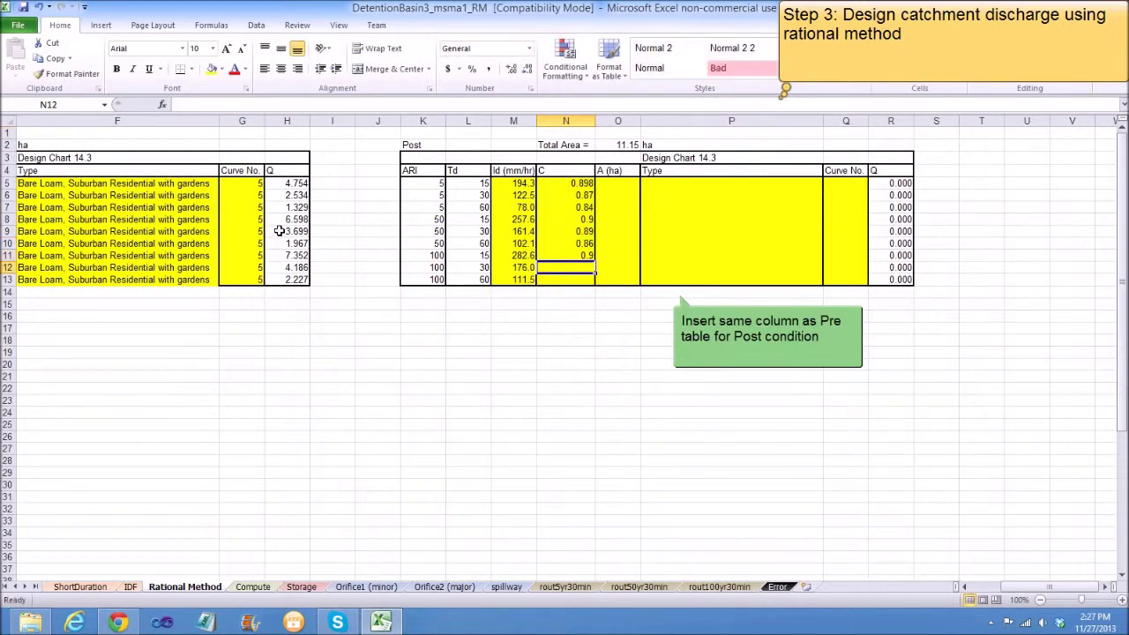
pyautogui.write('0.892')
pyautogui.press('Return')
pyautogui.write('0.868')
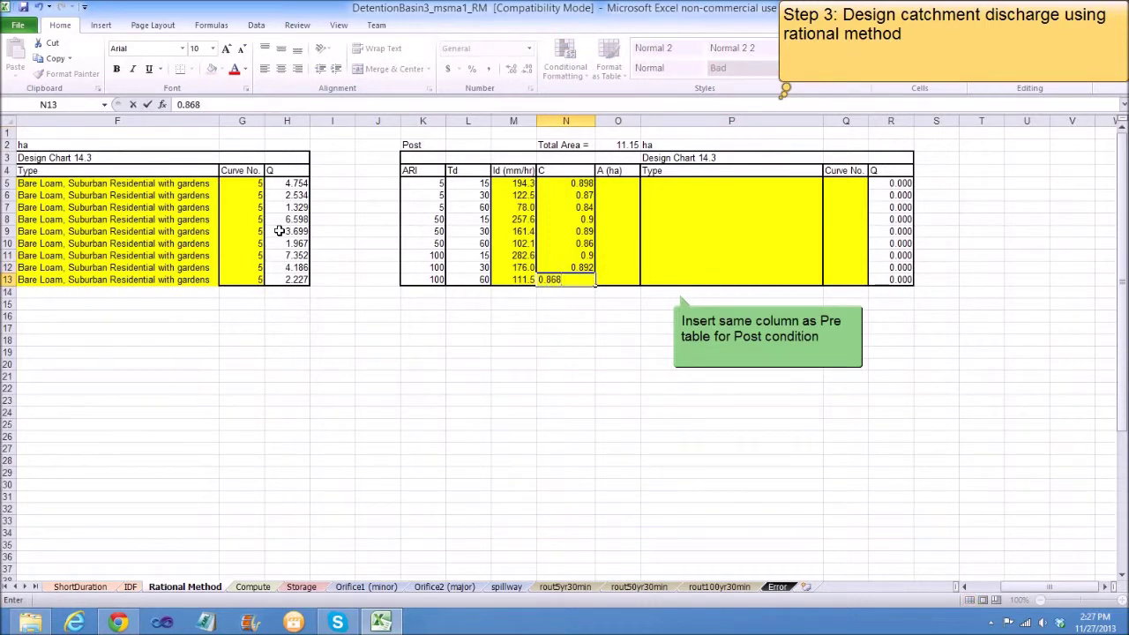
pyautogui.press('Tab')
pyautogui.press('Up')
pyautogui.press('Up')
pyautogui.press('Up')
pyautogui.press('Up')
pyautogui.press('Up')
pyautogui.press('Up')
pyautogui.press('Up')
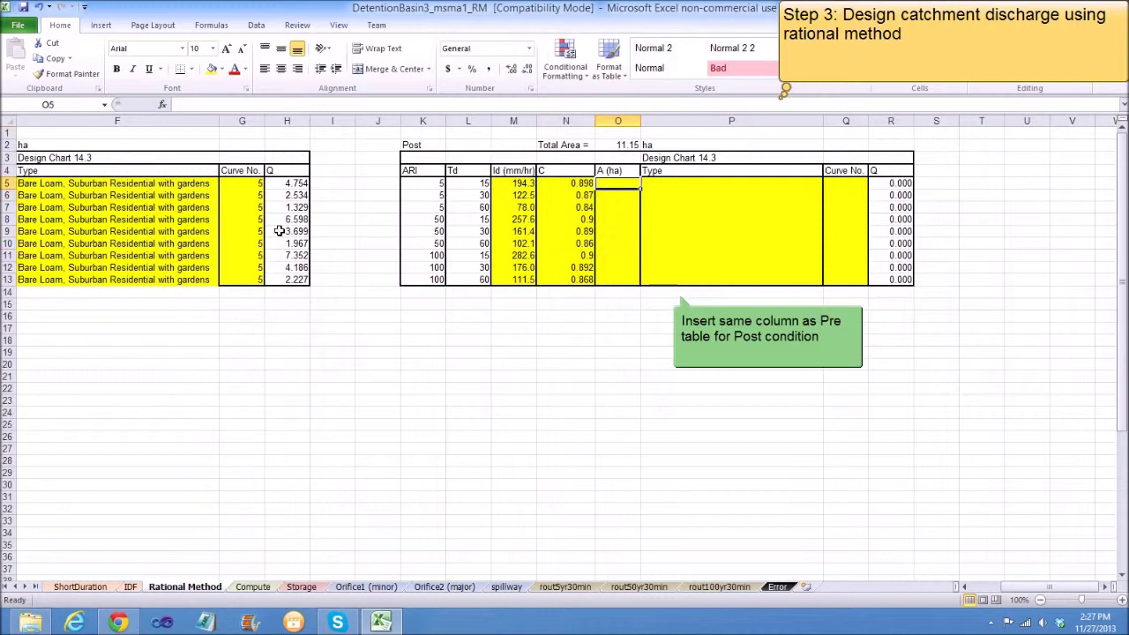
# Step: Enter an area of 11.15 ha in each Post row O5:O13
pyautogui.write('11.15')
pyautogui.press('Return')
pyautogui.write('11.15')
pyautogui.press('Return')
pyautogui.write('11.15')
pyautogui.press('Return')
pyautogui.write('11.15')
pyautogui.press('Return')
pyautogui.write('11.15')
pyautogui.press('Return')
pyautogui.write('11.15')
pyautogui.press('Return')
pyautogui.write('11.15')
pyautogui.press('Return')
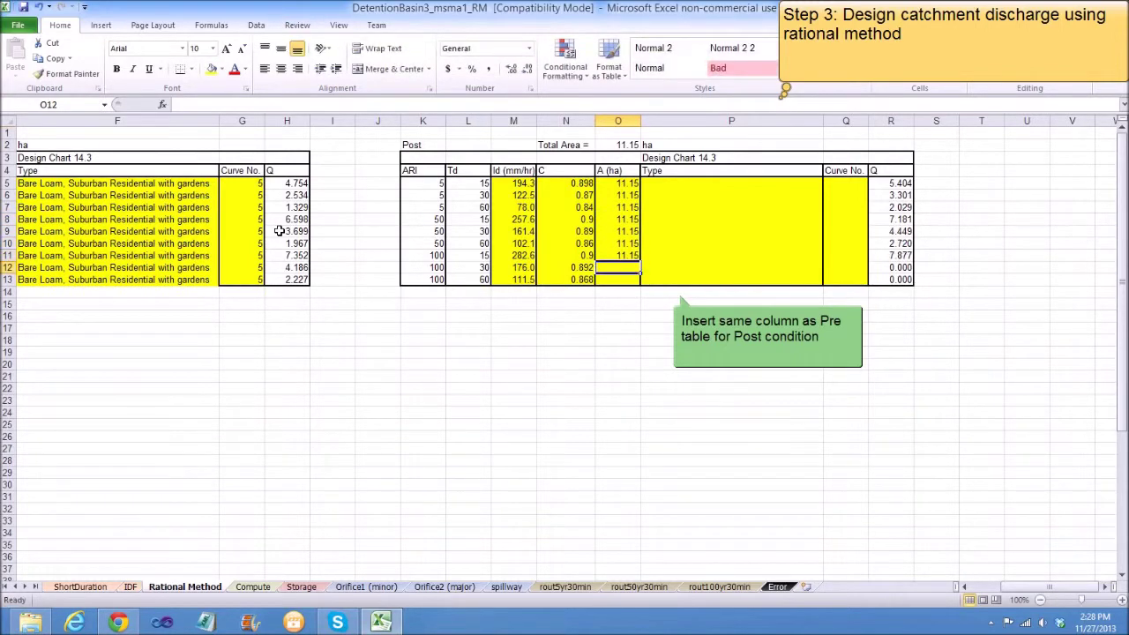
pyautogui.write('11.15')
pyautogui.press('Return')
pyautogui.write('1.15')
pyautogui.press('Return')
# Step: Enter 'Surface clay, Poor Paving, Sandstone Rock' as the first Post type in P5
pyautogui.press('Up')
pyautogui.press('Right')
pyautogui.press('Up')
pyautogui.press('Up')
pyautogui.press('Up')
pyautogui.press('Up')
pyautogui.press('Up')
pyautogui.press('Up')
pyautogui.press('Up')
pyautogui.press('Up')
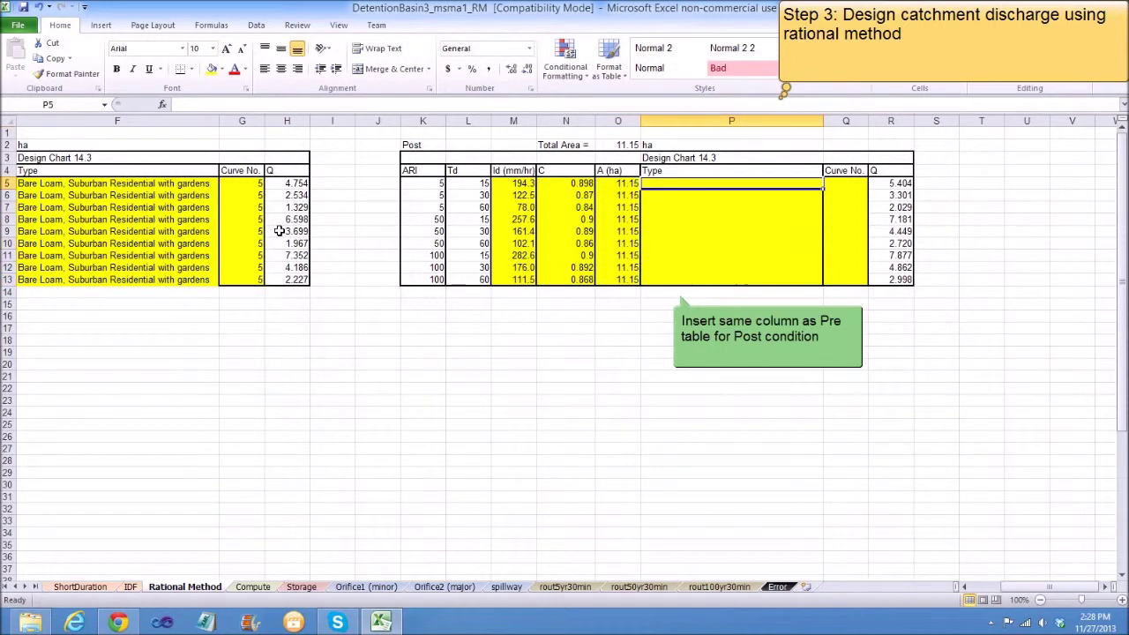
pyautogui.write('Surface clay, Poo')
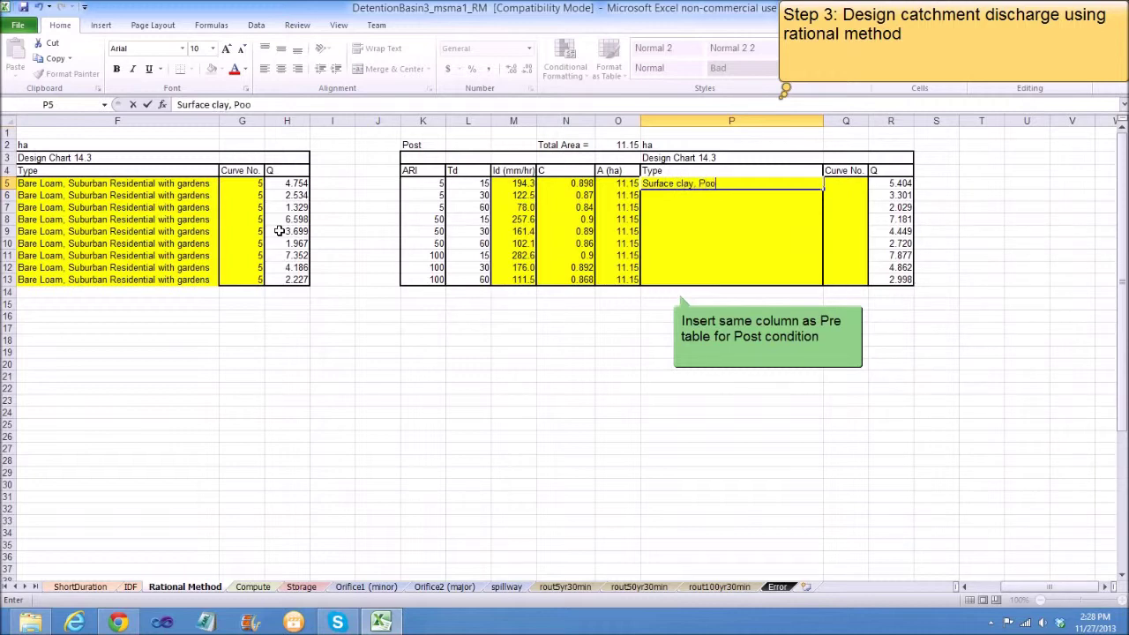
pyautogui.write('ving, S')
pyautogui.write('andstone ')
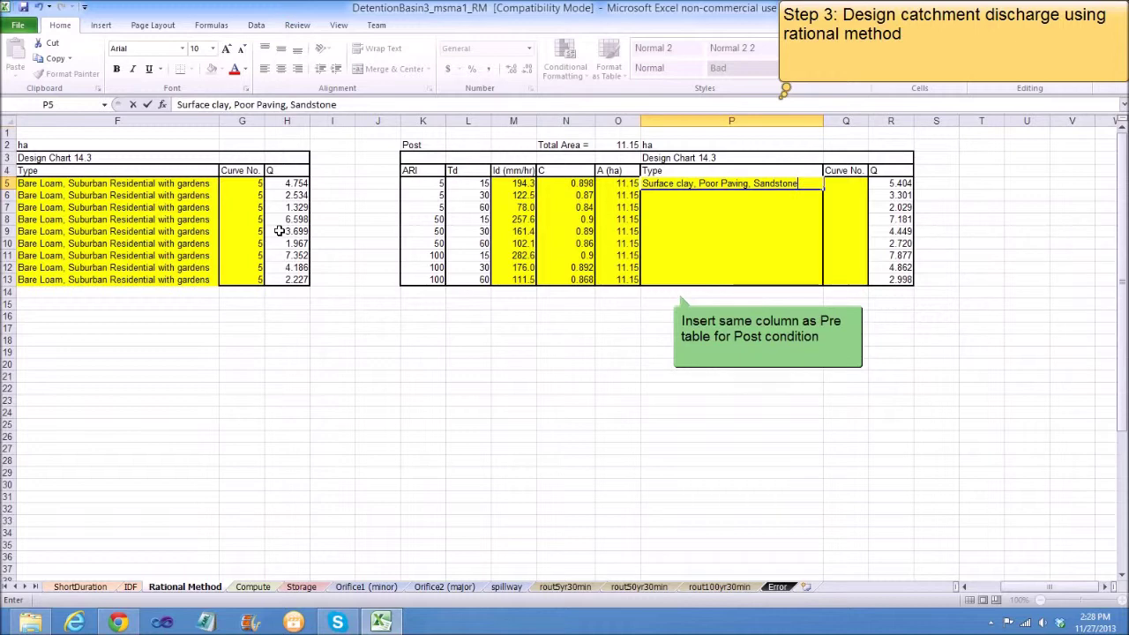
pyautogui.write('Rock')
pyautogui.press('Return')
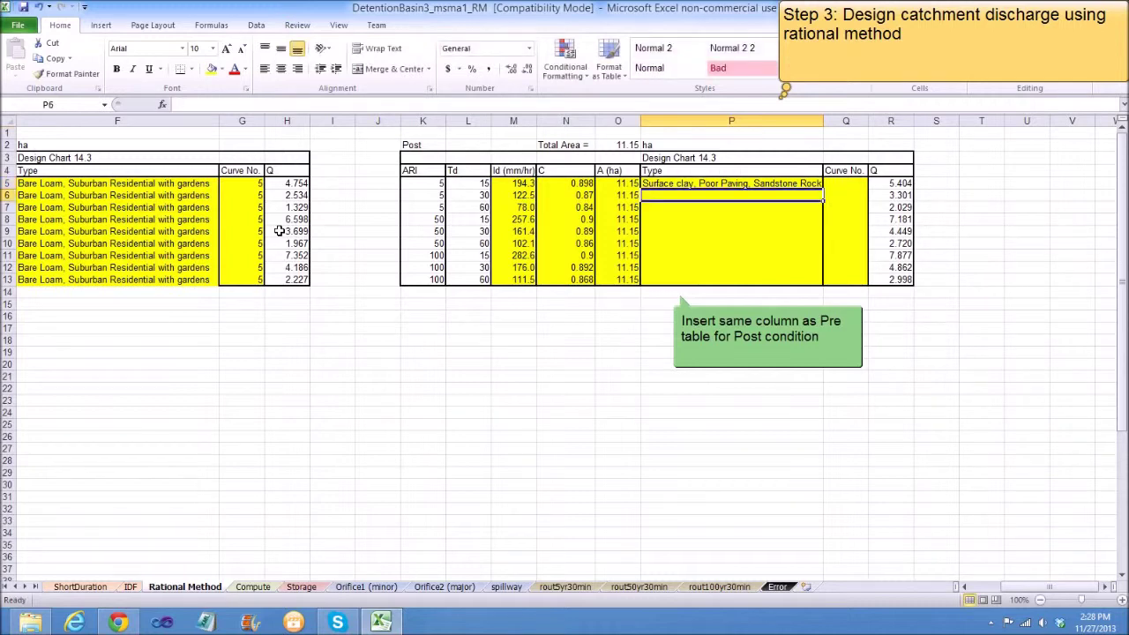
# Step: Copy the 'Surface clay, Poor Paving, Sandstone Rock' type from P5 down into P6:P13
pyautogui.press('Up')
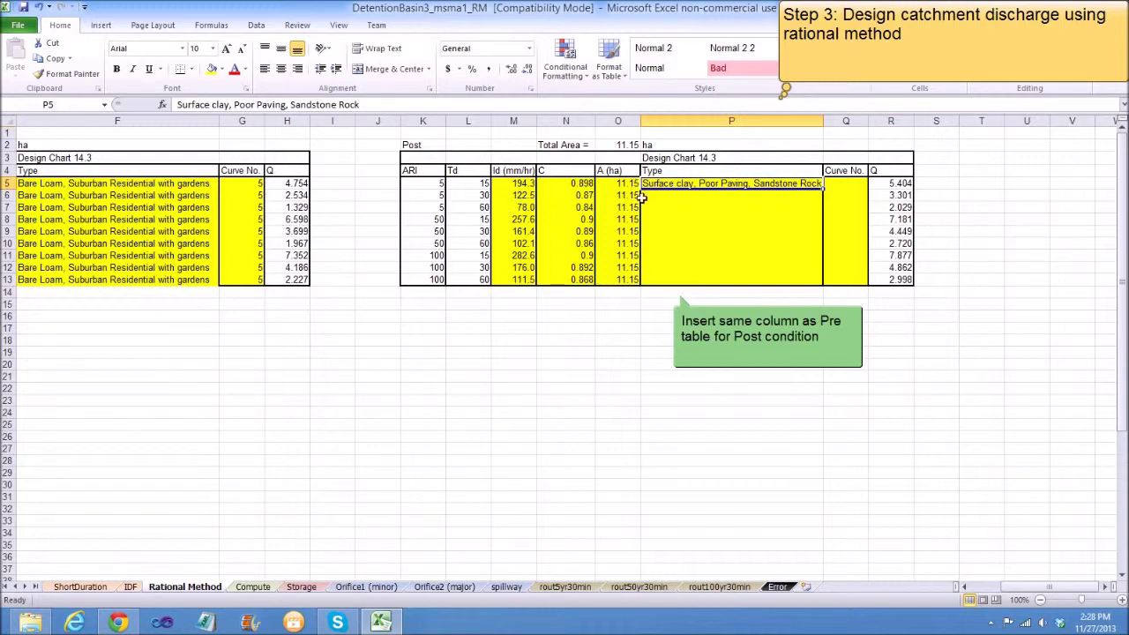
pyautogui.hotkey('ctrl', 'c')
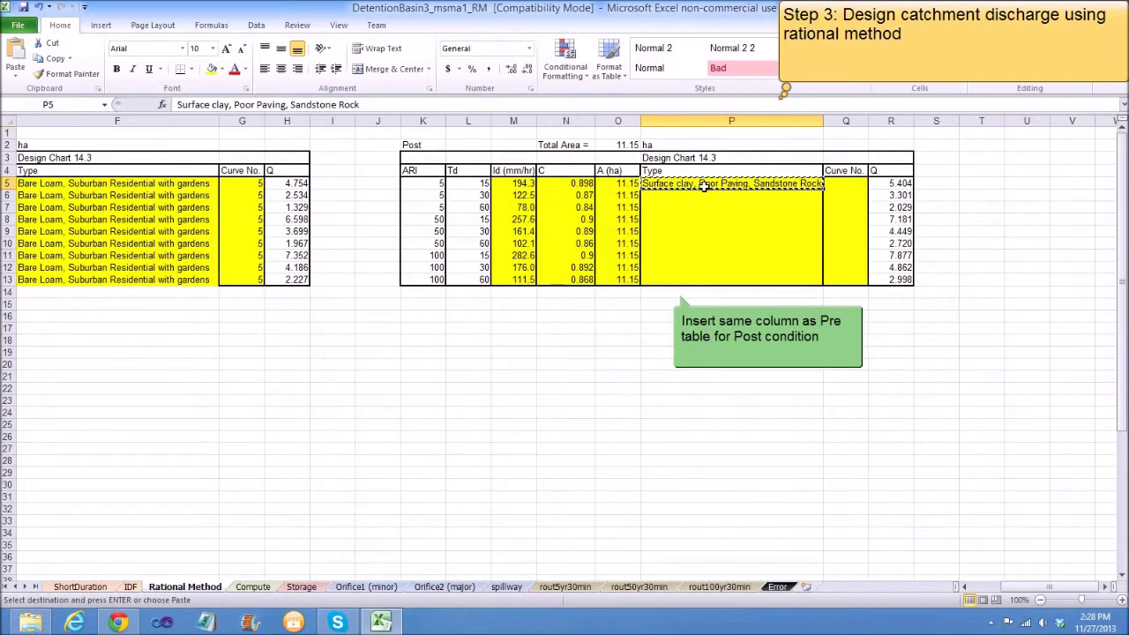
pyautogui.press('Down')
pyautogui.hotkey('ctrl', 'v')
pyautogui.press('Down')
pyautogui.hotkey('ctrl', 'v')
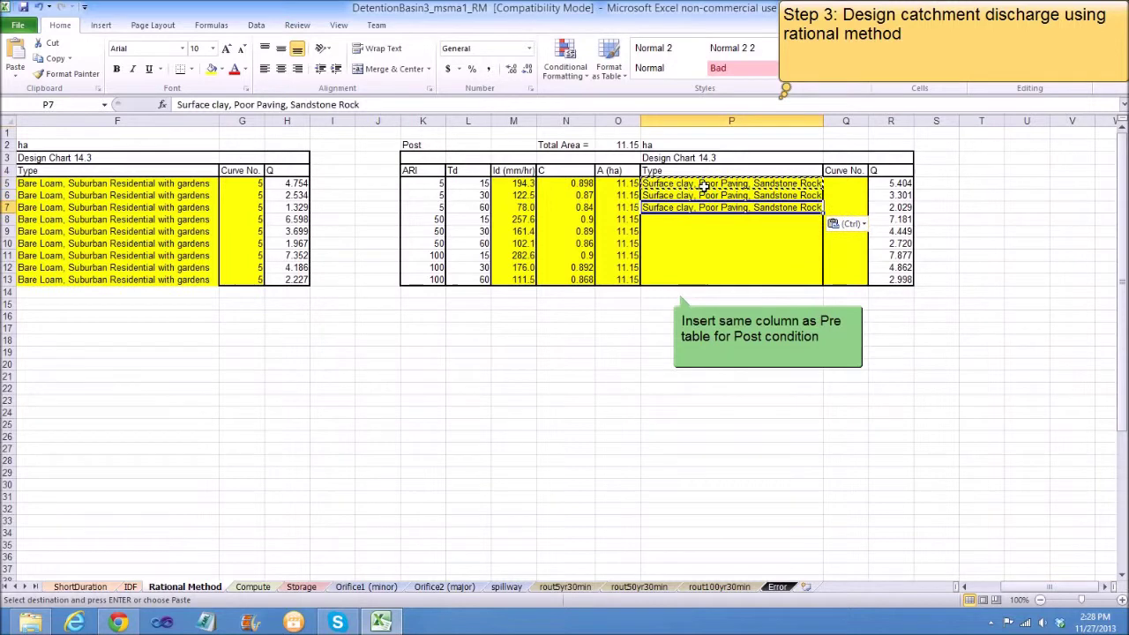
pyautogui.press('Down')
pyautogui.hotkey('ctrl', 'v')
pyautogui.press('Down')
pyautogui.hotkey('ctrl', 'v')
pyautogui.press('Down')
pyautogui.hotkey('ctrl', 'v')
pyautogui.press('Down')
pyautogui.hotkey('ctrl', 'v')
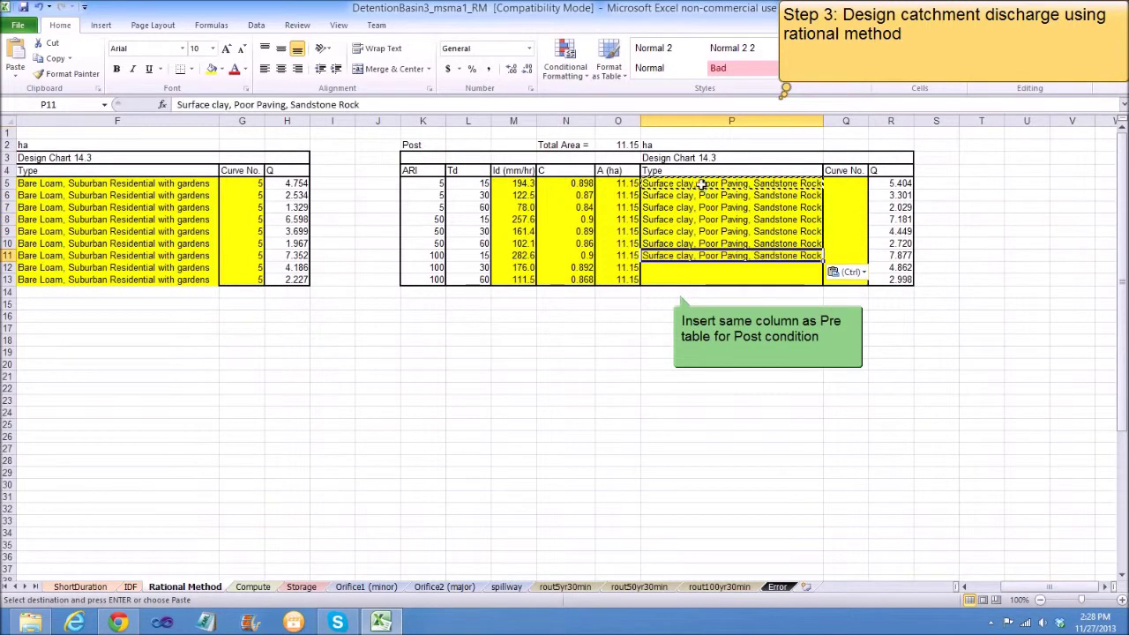
pyautogui.press('Down')
pyautogui.hotkey('ctrl', 'v')
pyautogui.press('Down')
pyautogui.hotkey('ctrl', 'v')
pyautogui.press('Down')
# Step: Enter curve number 2 in every Post row, Q5:Q13
pyautogui.press('Right')
pyautogui.press('Up')
pyautogui.press('Up')
pyautogui.press('Up')
pyautogui.press('Escape')
pyautogui.press('Up')
pyautogui.press('Up')
pyautogui.press('Up')
pyautogui.press('Up')
pyautogui.press('Up')
pyautogui.write('2 2 2 2 2 2 2 2 2 2')
pyautogui.hotkey('ctrl', 'Return')
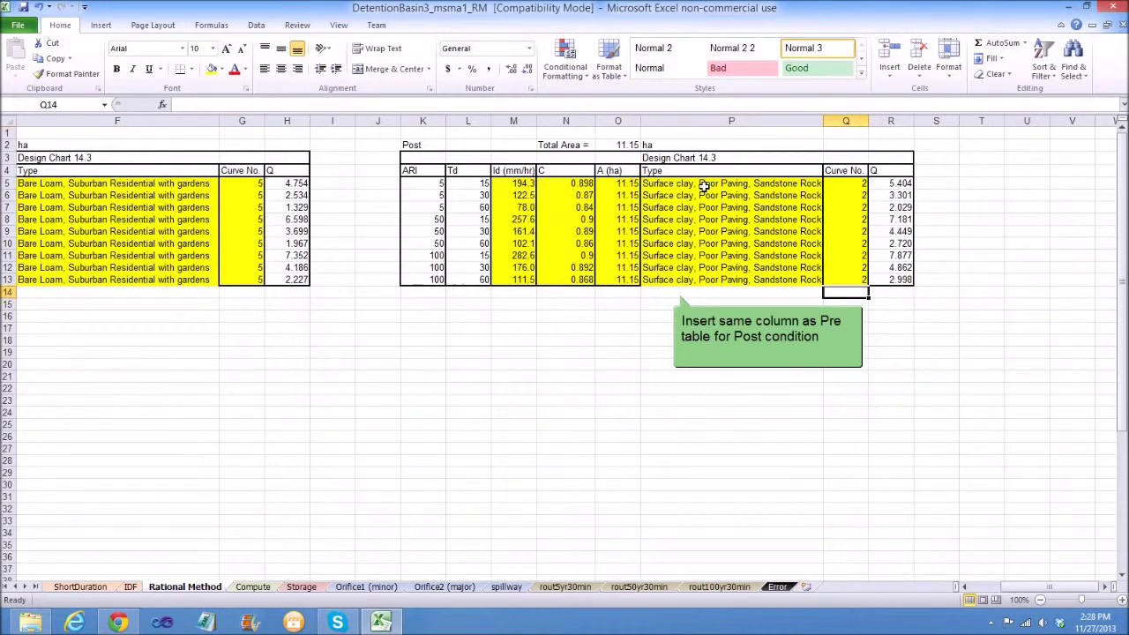
pyautogui.click(423, 448)
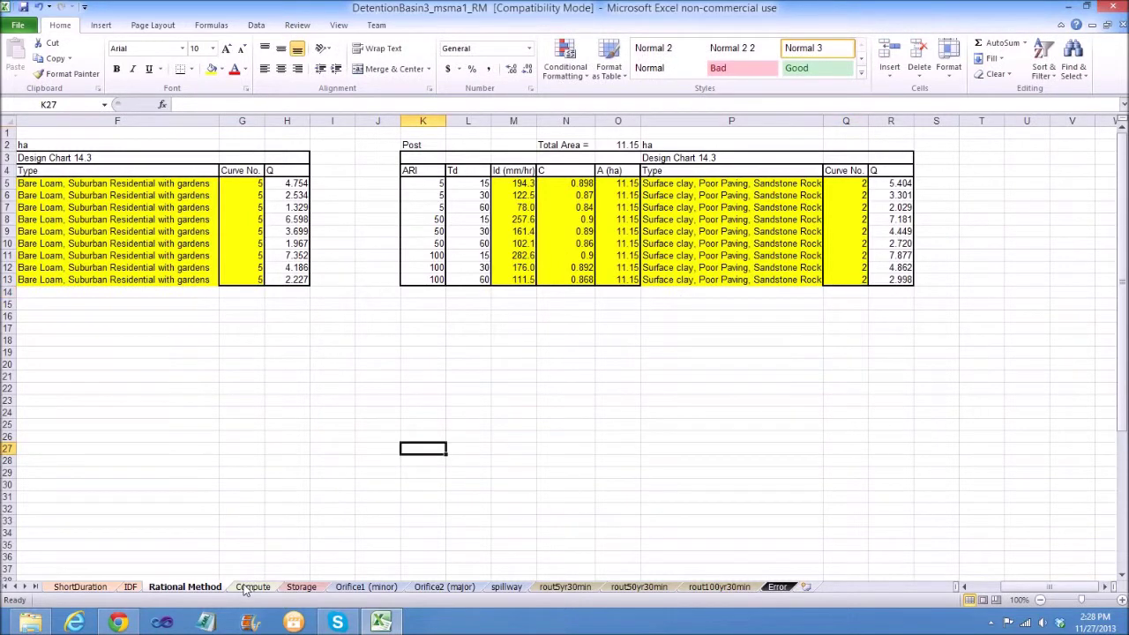
# Step: Copy the 5-year pre-development Q 2.534 from Rational Method H6 into Compute E7
pyautogui.click(250, 587)
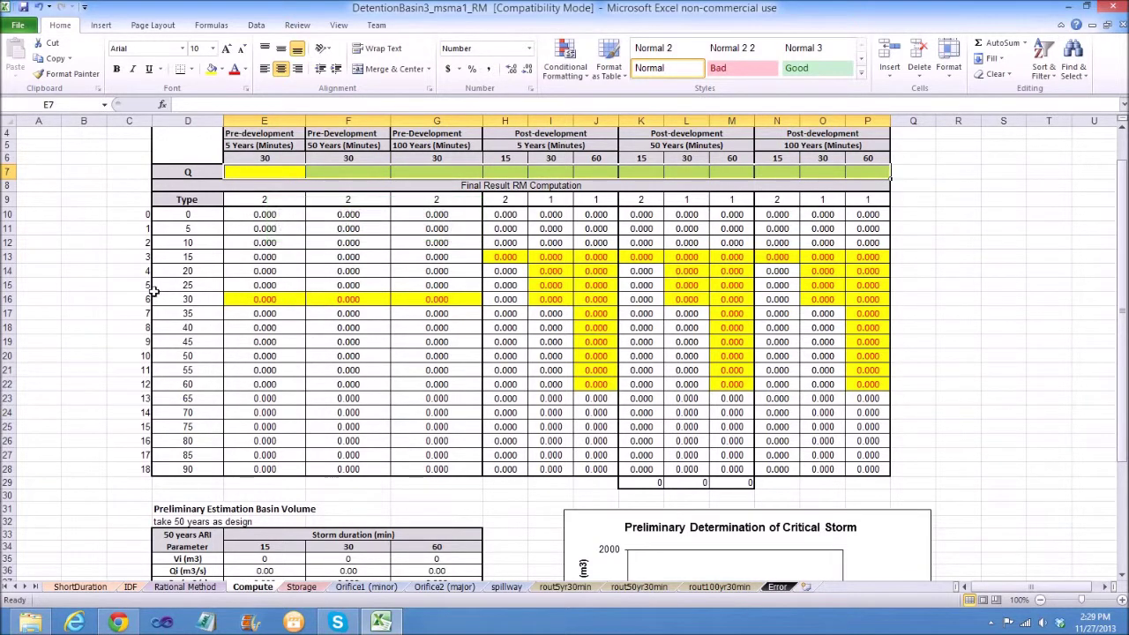
pyautogui.click(118, 269)
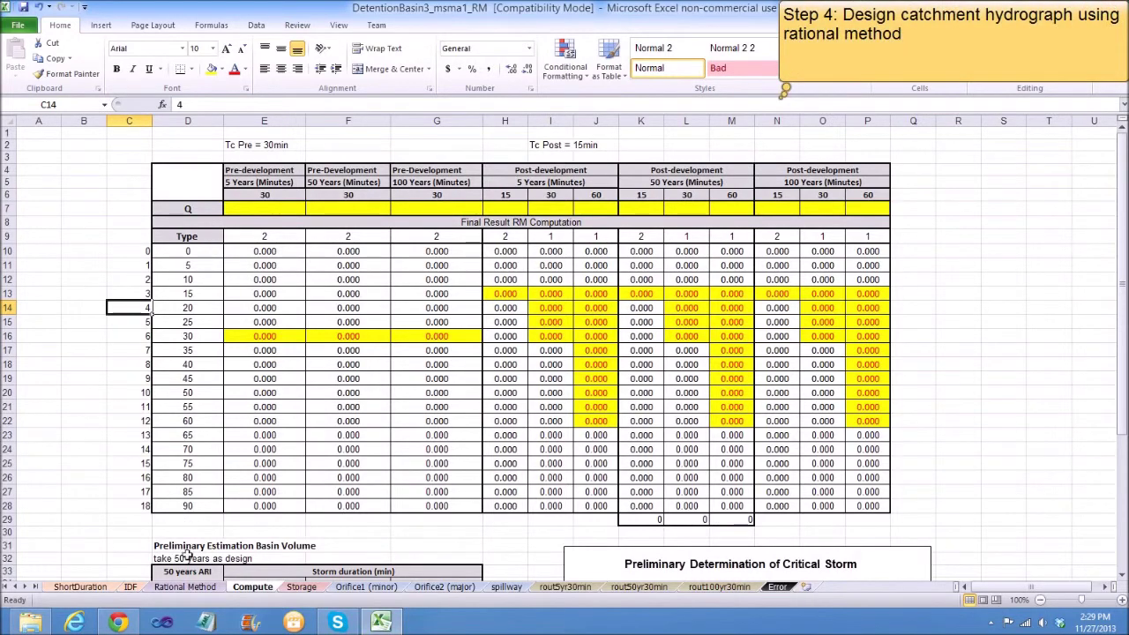
pyautogui.click(186, 588)
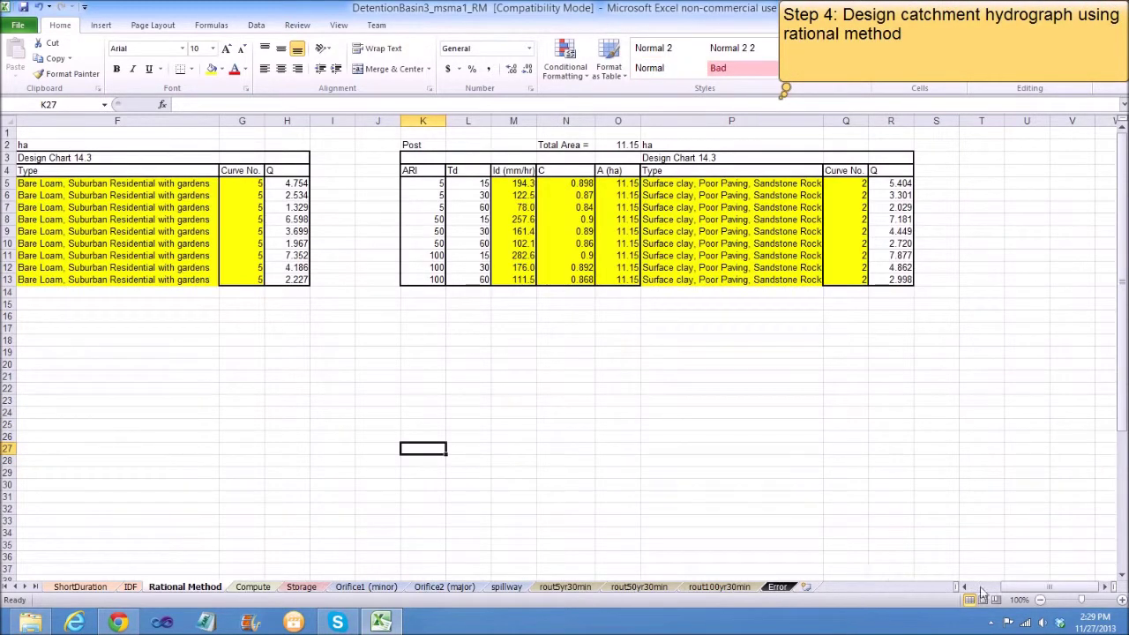
pyautogui.moveTo(998, 591)
pyautogui.mouseDown()
pyautogui.moveTo(958, 593)
pyautogui.moveTo(184, 416)
pyautogui.mouseUp()
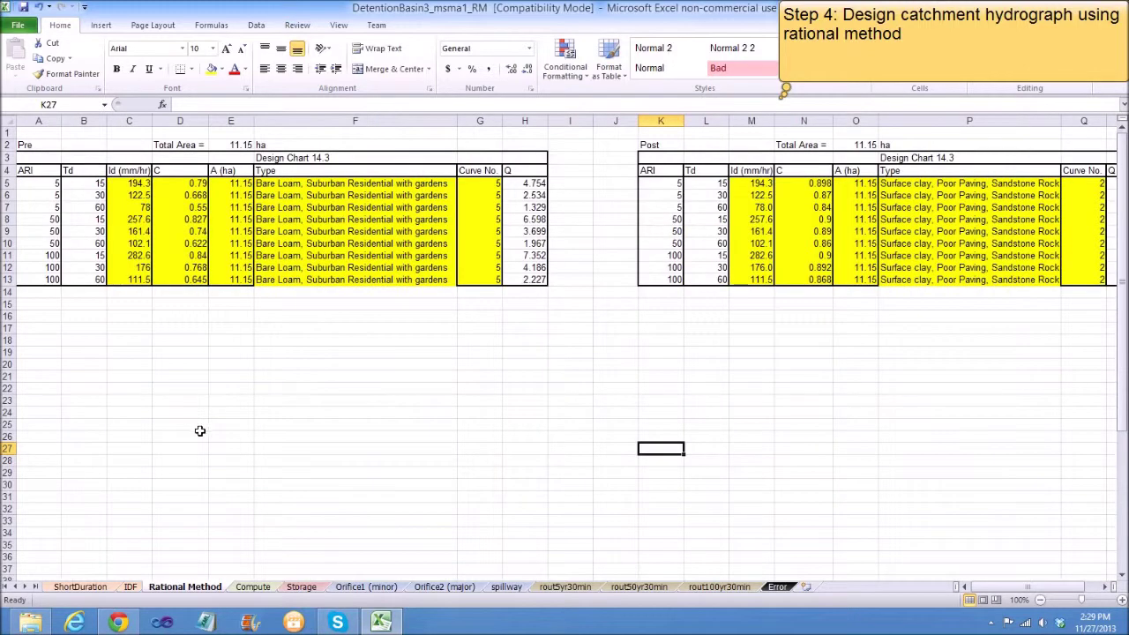
pyautogui.click(256, 588)
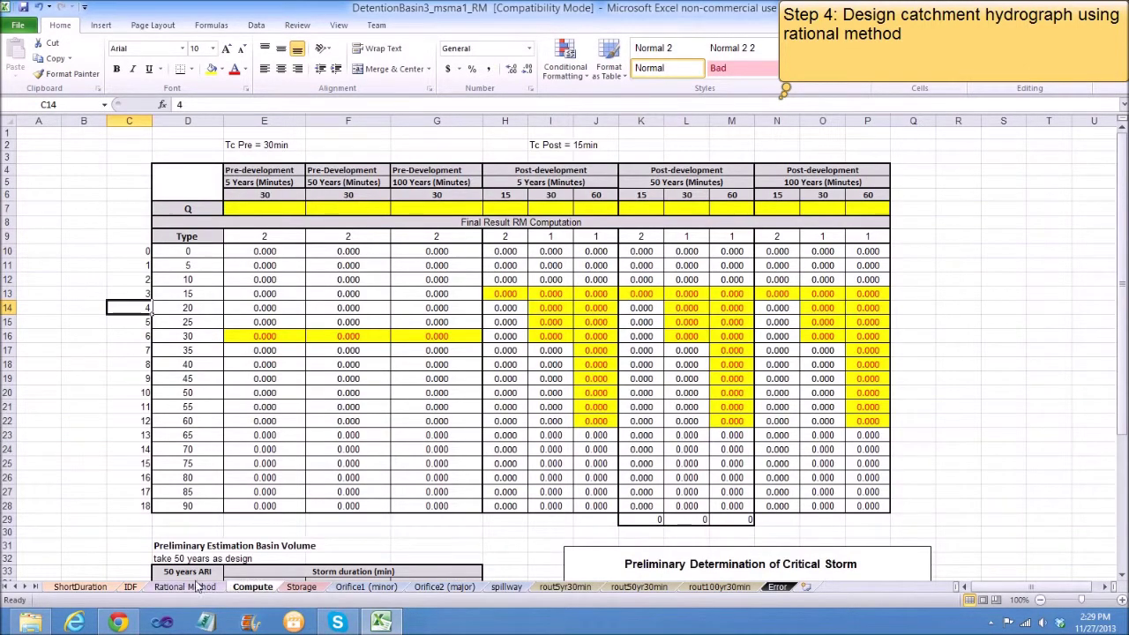
pyautogui.click(185, 587)
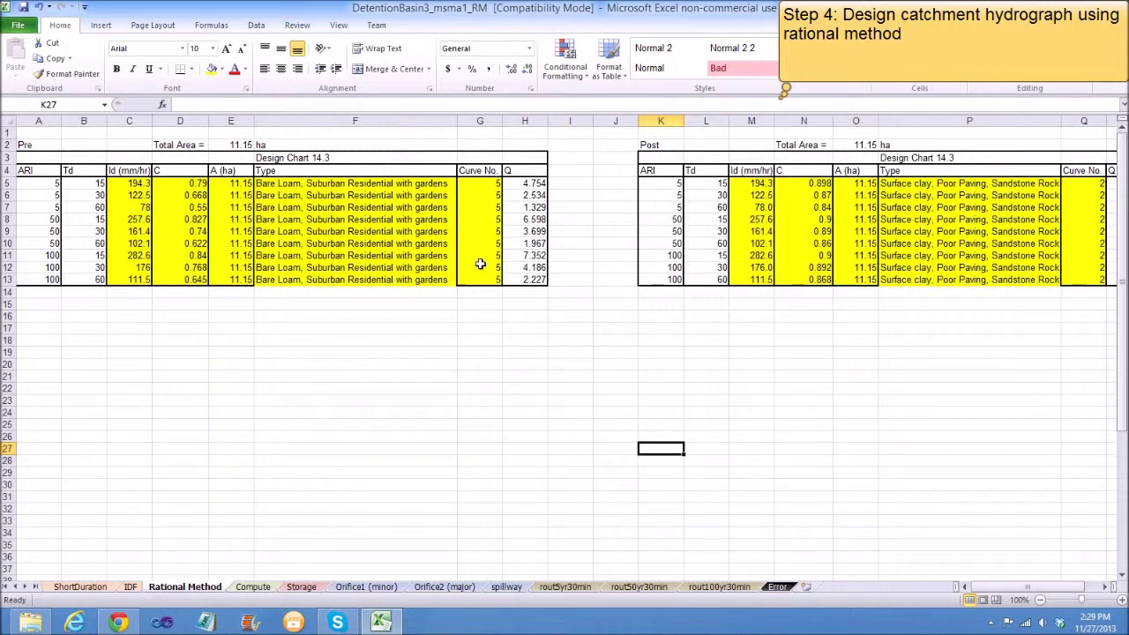
pyautogui.click(514, 195)
pyautogui.rightClick(516, 196)
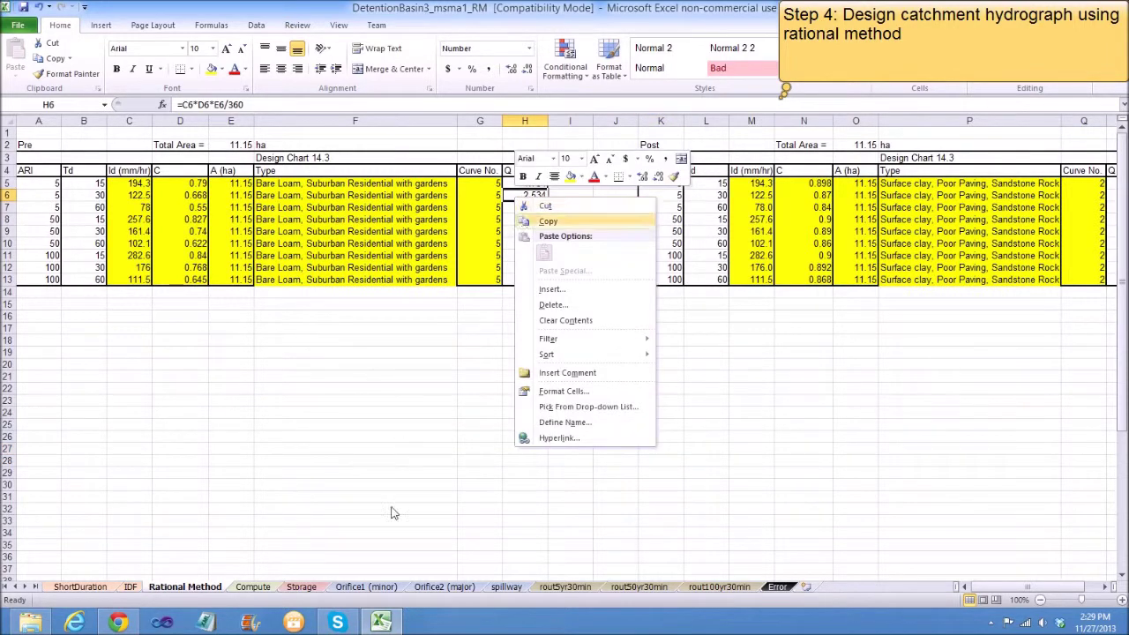
pyautogui.click(538, 221)
pyautogui.click(254, 586)
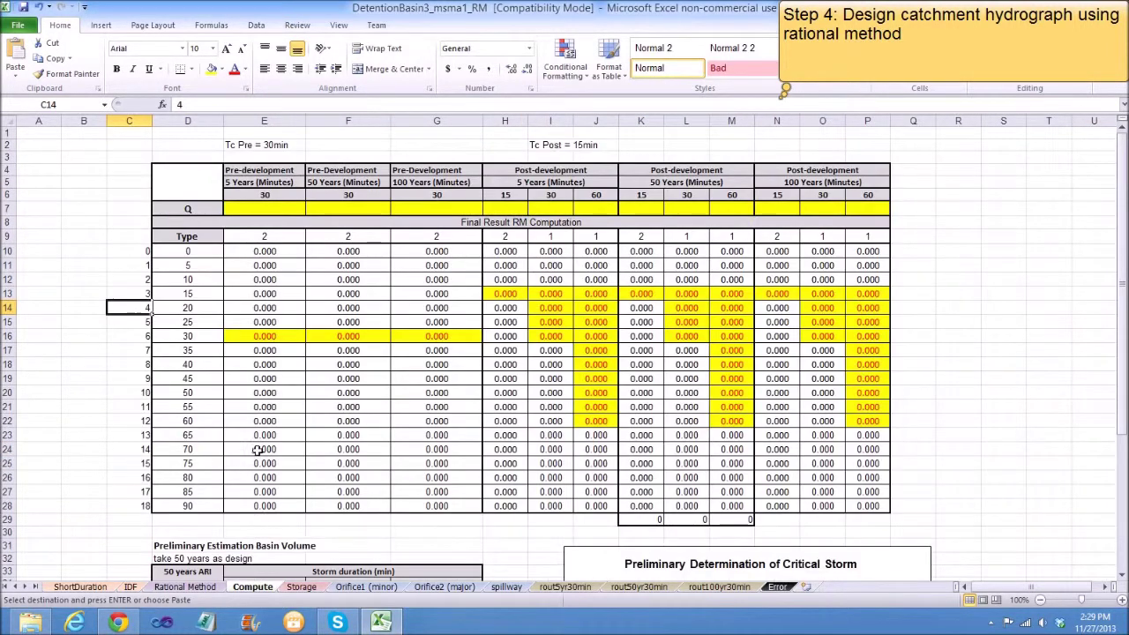
pyautogui.rightClick(260, 213)
pyautogui.click(310, 264)
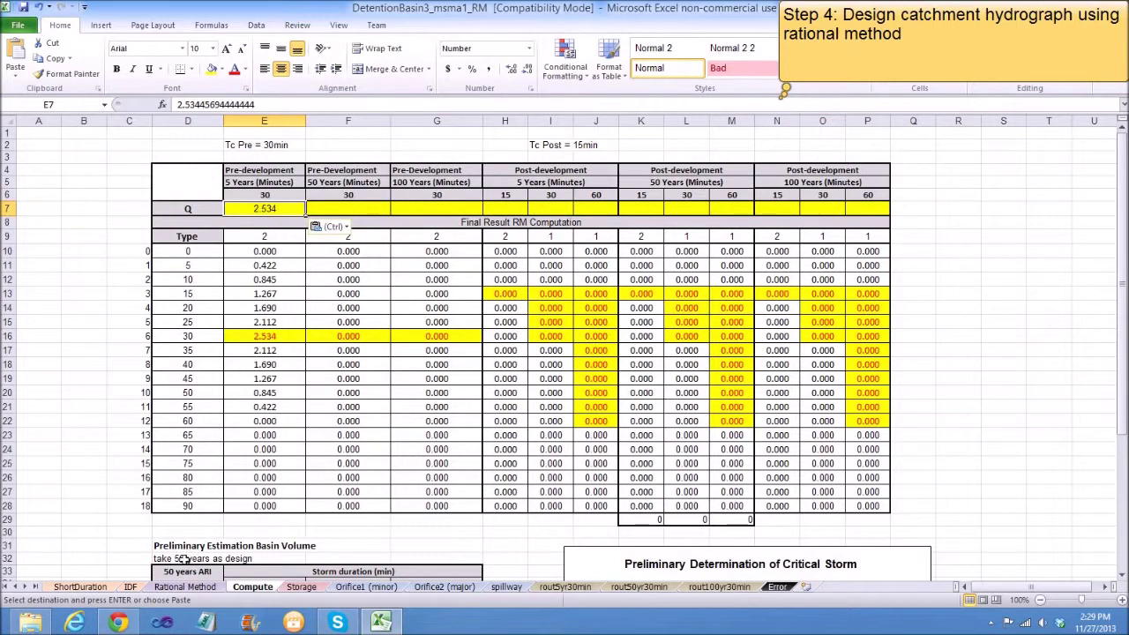
# Step: Paste the Q values 3.699 from H9 and 4.186 from H12 into F7 and G7 as values
pyautogui.click(184, 587)
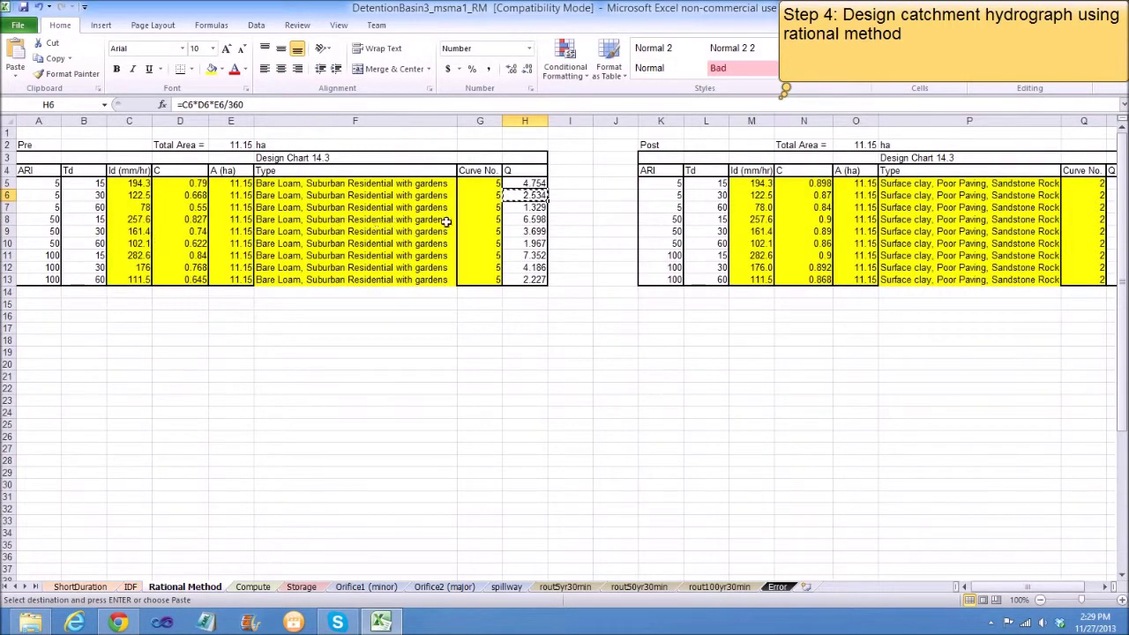
pyautogui.rightClick(525, 230)
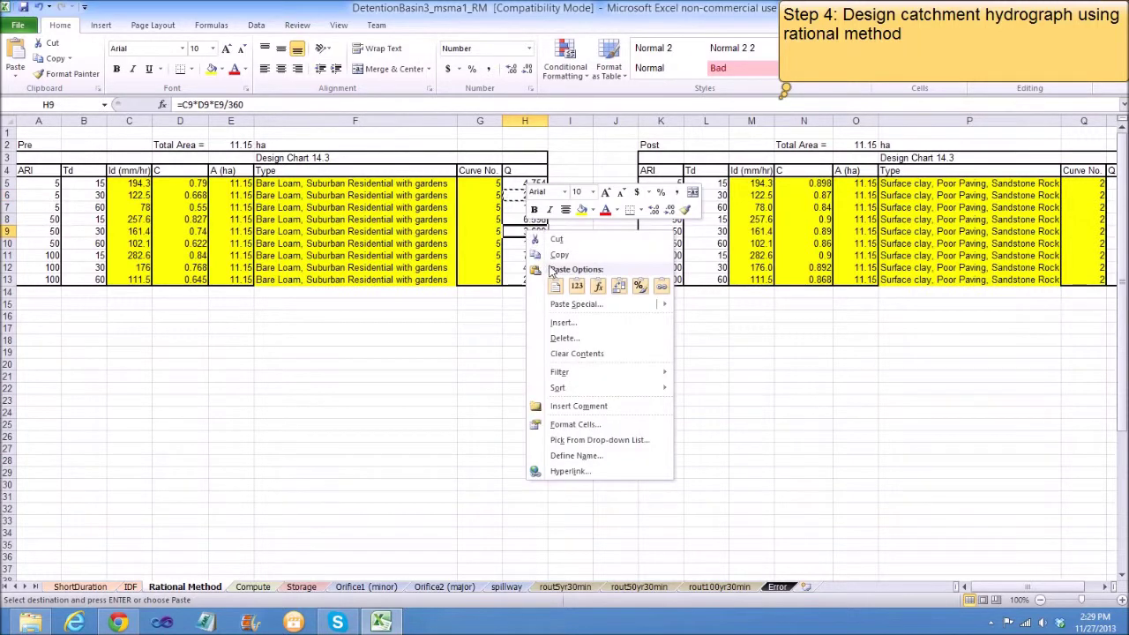
pyautogui.press('Escape')
pyautogui.click(253, 588)
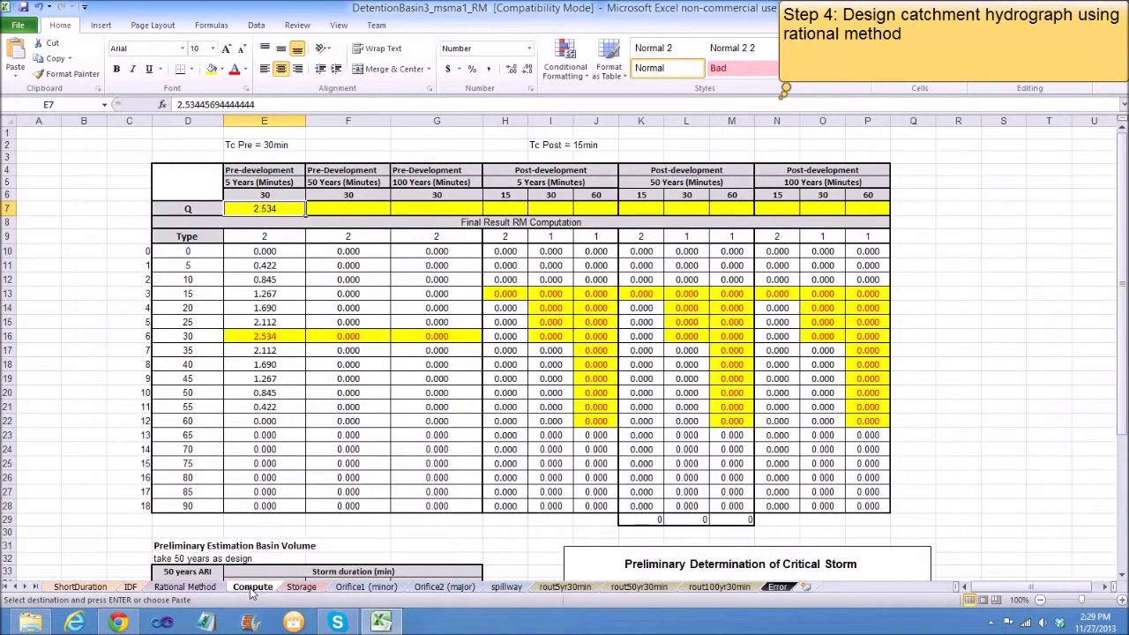
pyautogui.rightClick(341, 212)
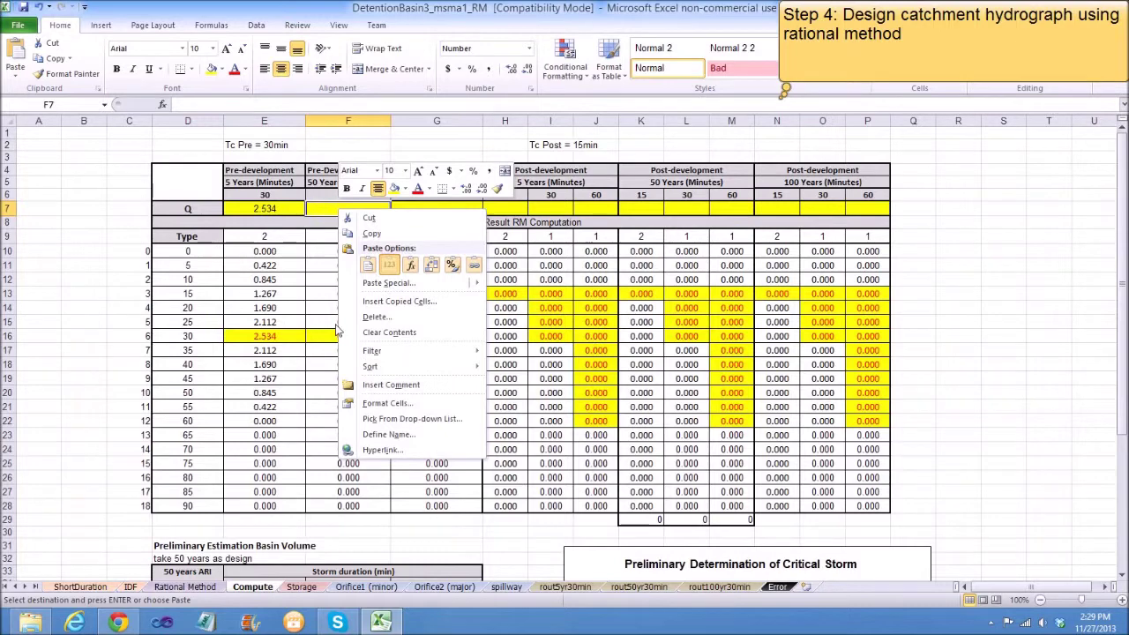
pyautogui.click(379, 281)
pyautogui.click(184, 587)
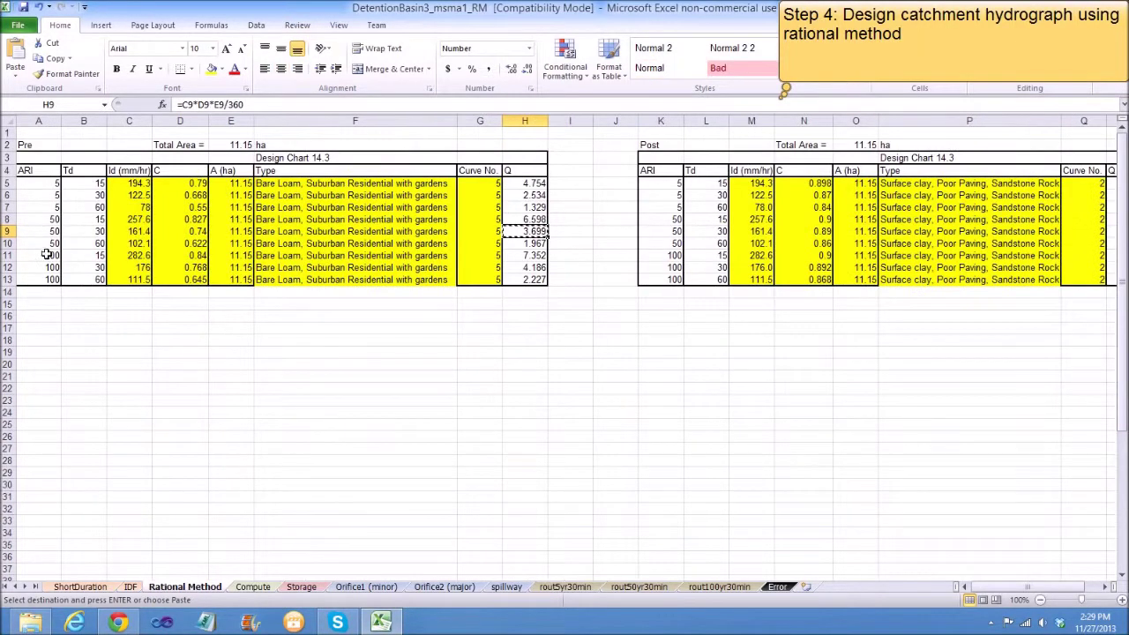
pyautogui.click(518, 266)
pyautogui.rightClick(519, 265)
pyautogui.press('c')
pyautogui.click(236, 587)
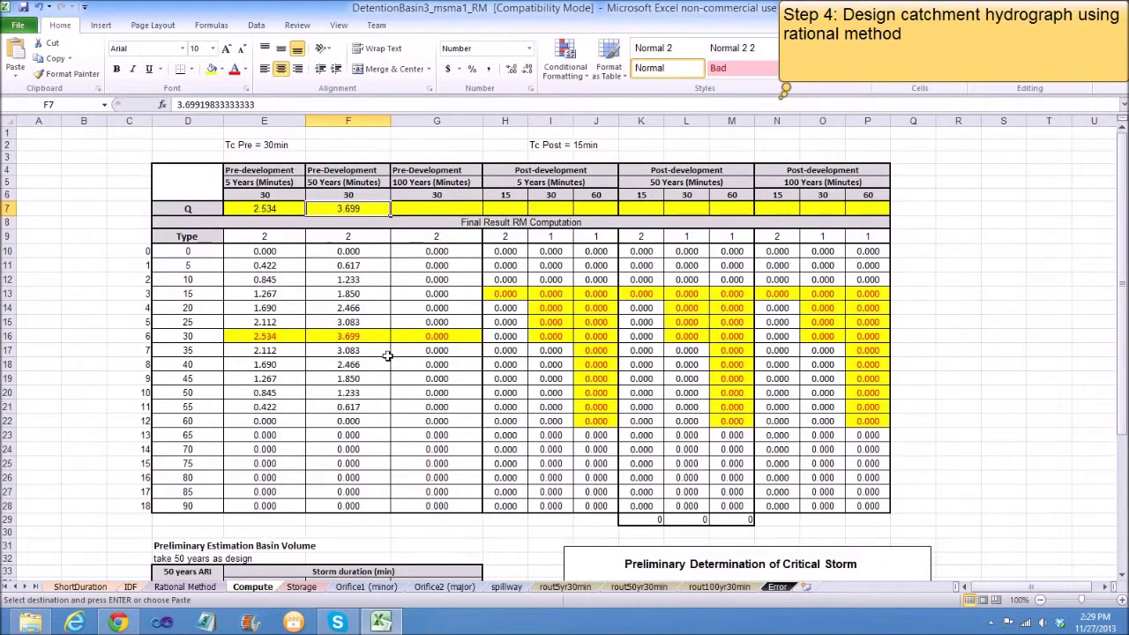
pyautogui.rightClick(431, 211)
pyautogui.click(475, 266)
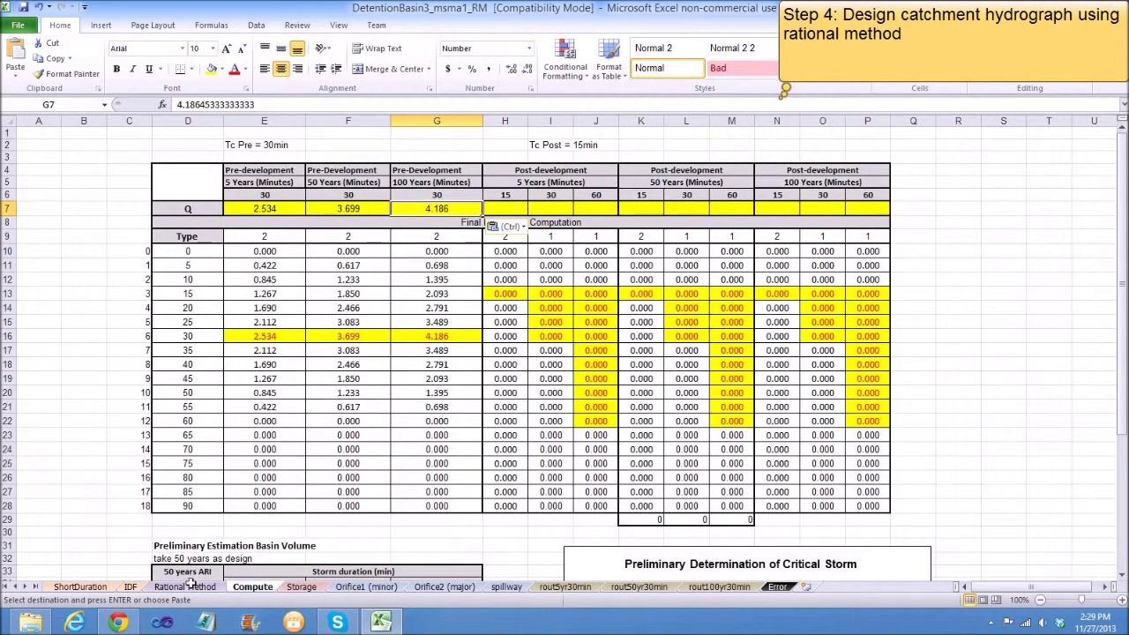
pyautogui.click(184, 588)
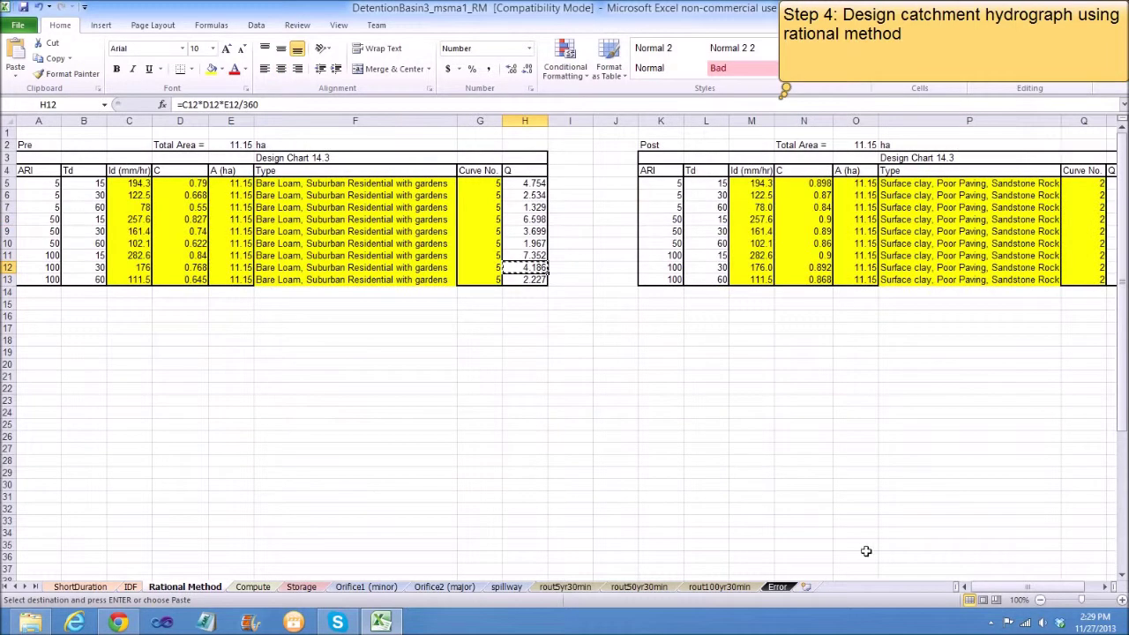
# Step: Copy the 5-year post-development flows 5.404, 3.301 and 2.029 from R5:R7 into Compute H7:J7
pyautogui.moveTo(995, 588); pyautogui.dragTo(1044, 586)
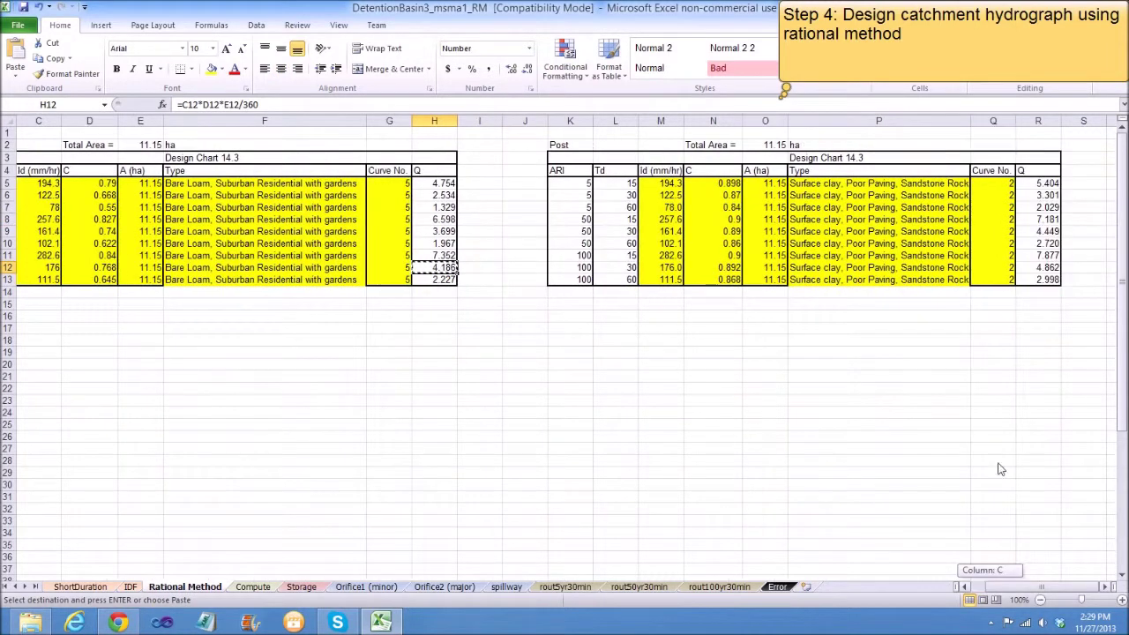
pyautogui.rightClick(1053, 186)
pyautogui.click(979, 215)
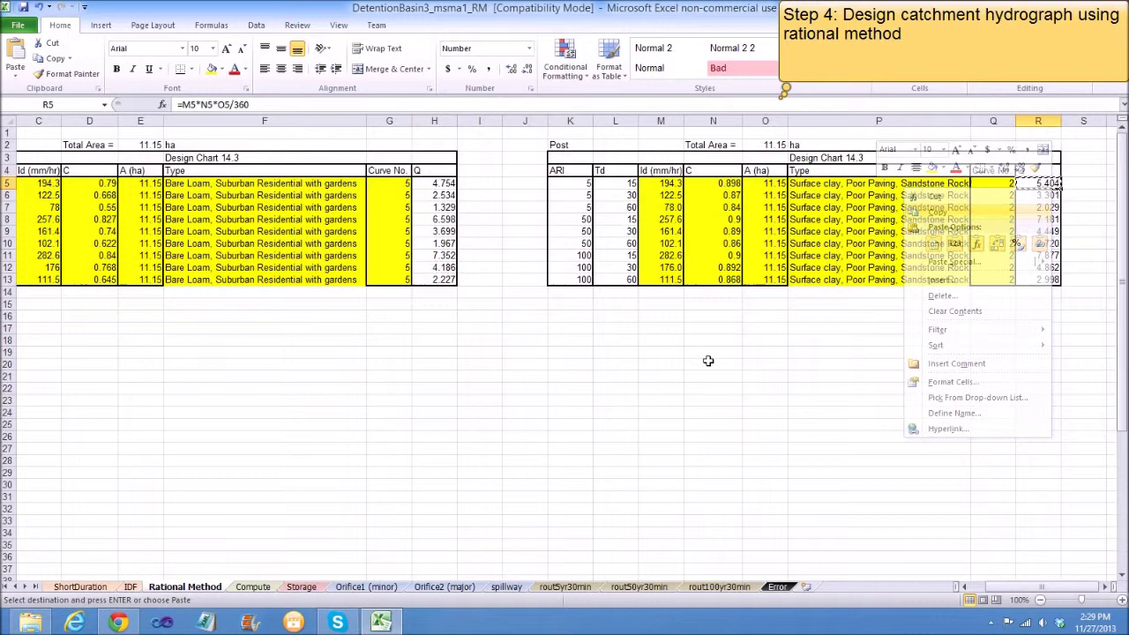
pyautogui.click(267, 587)
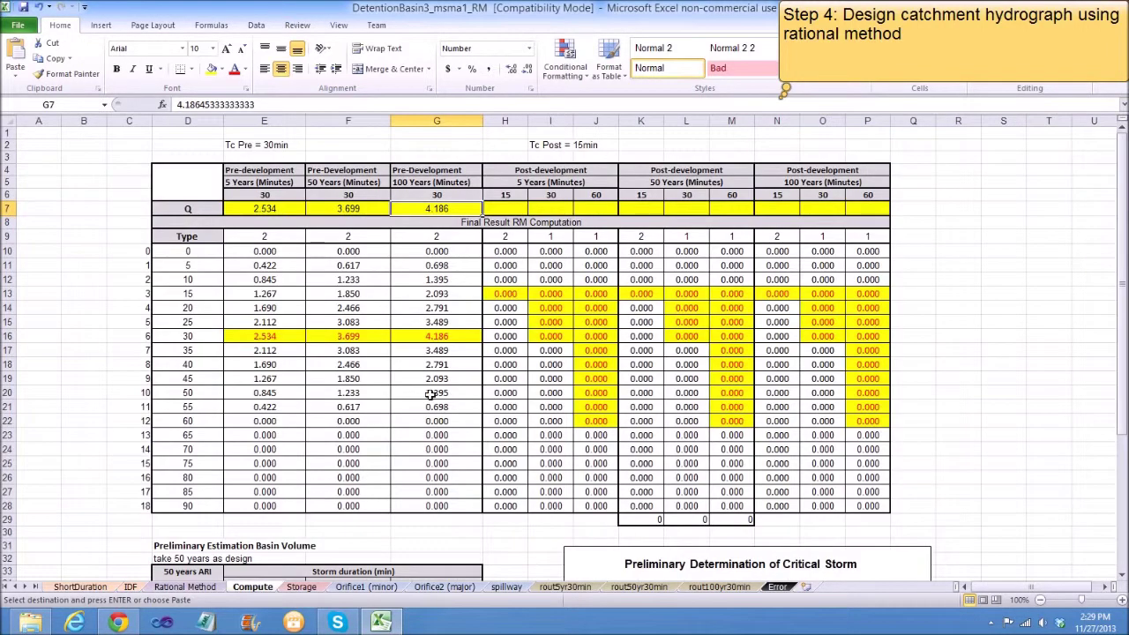
pyautogui.rightClick(510, 212)
pyautogui.click(523, 278)
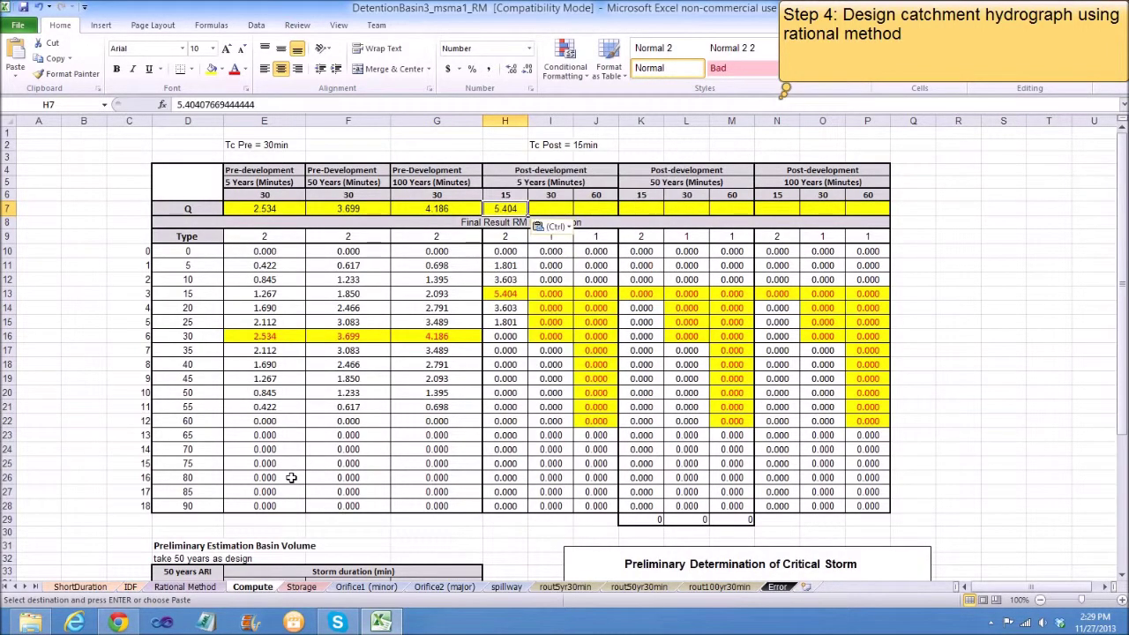
pyautogui.click(186, 586)
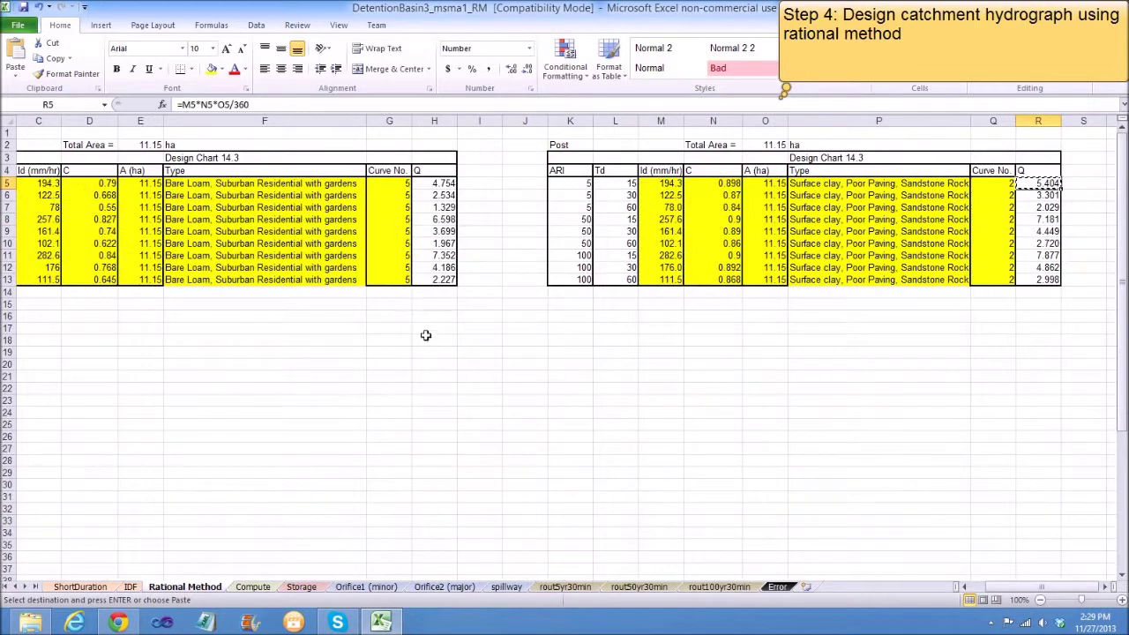
pyautogui.rightClick(1028, 197)
pyautogui.press('Escape')
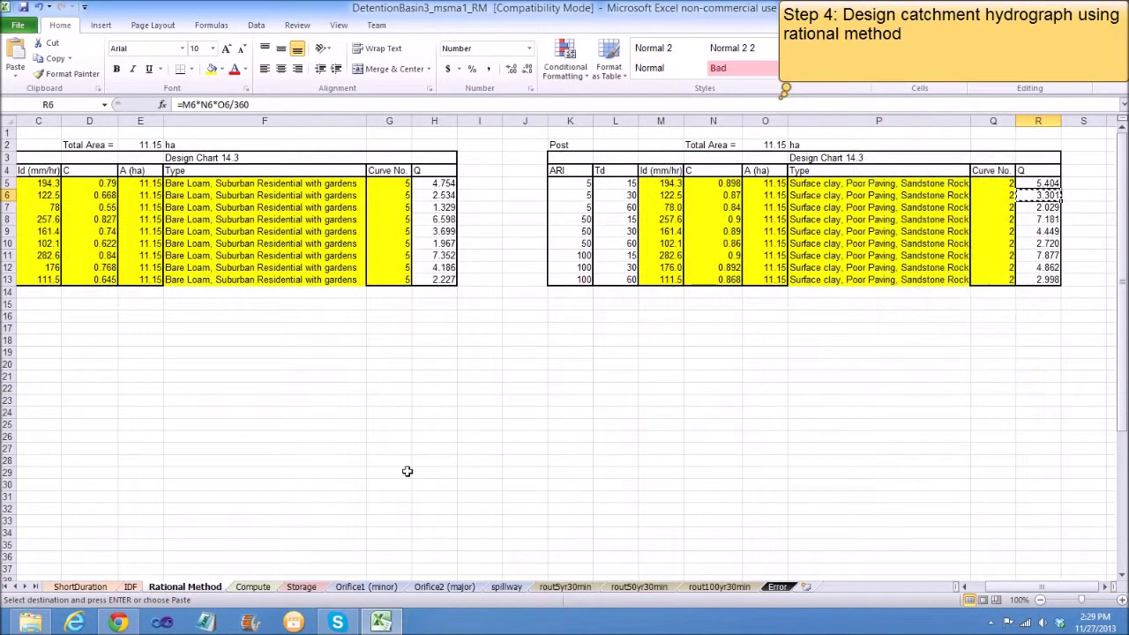
pyautogui.click(254, 587)
pyautogui.rightClick(549, 209)
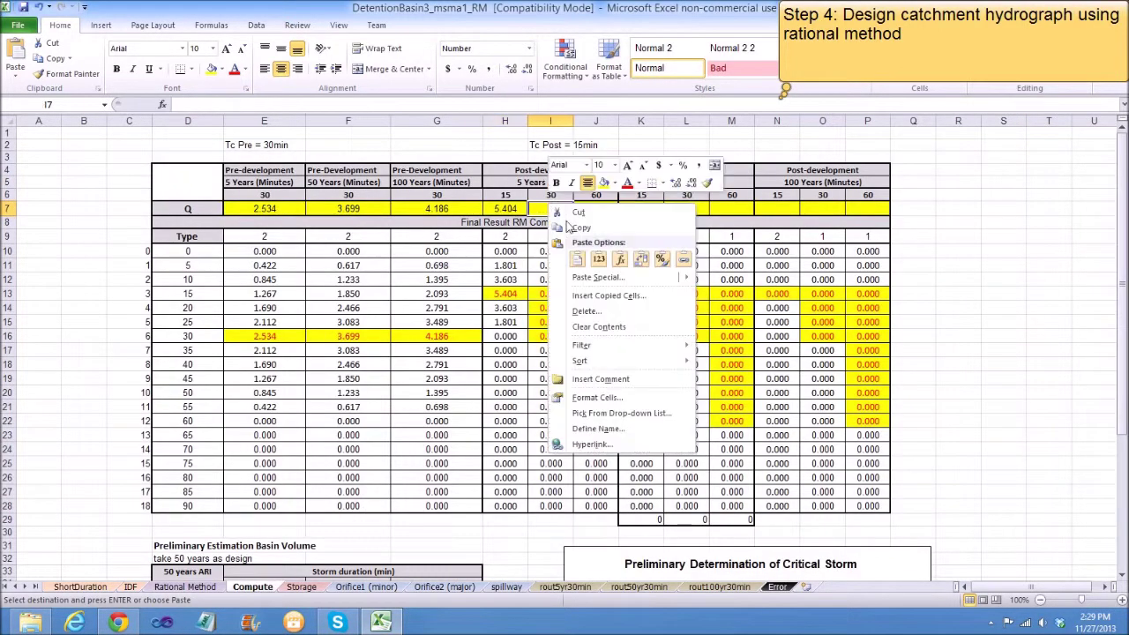
pyautogui.click(587, 262)
pyautogui.click(212, 588)
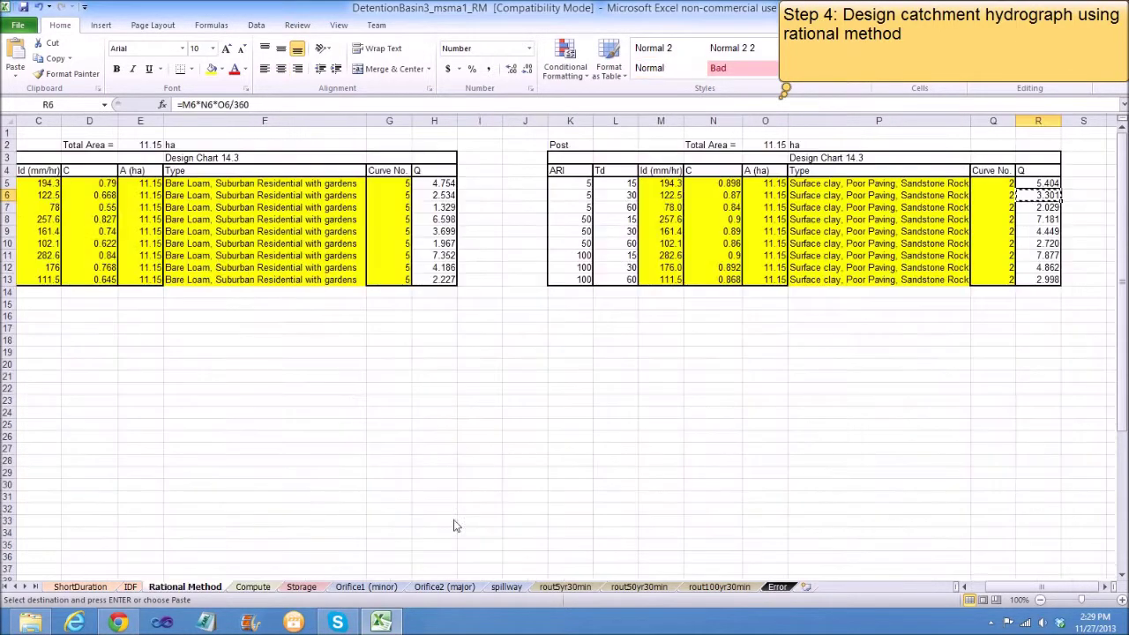
pyautogui.rightClick(1051, 213)
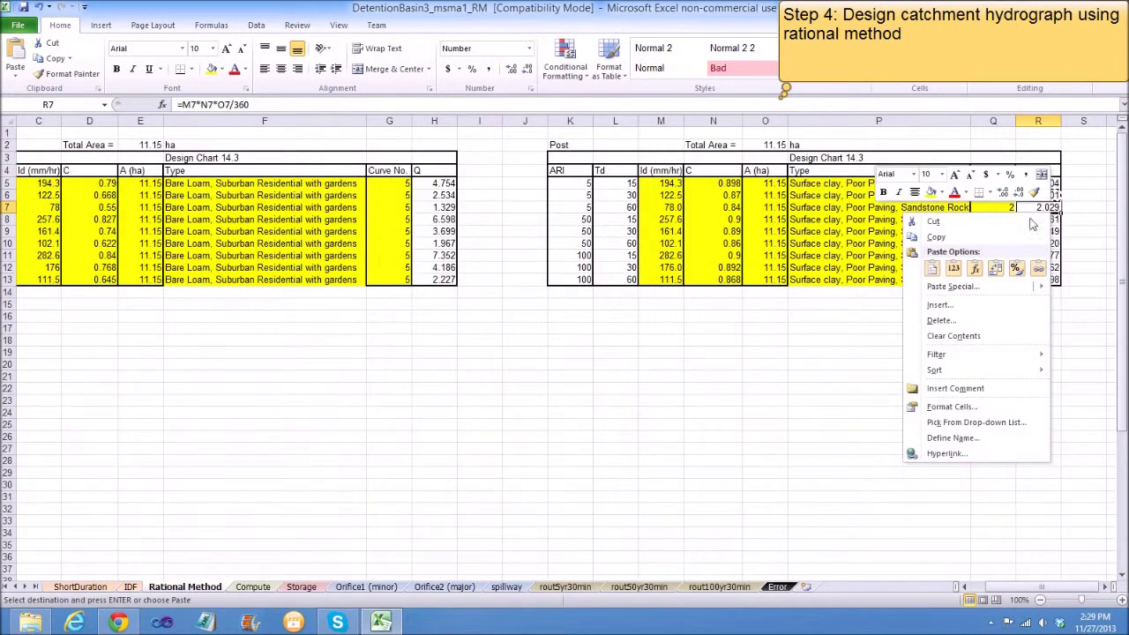
pyautogui.click(935, 237)
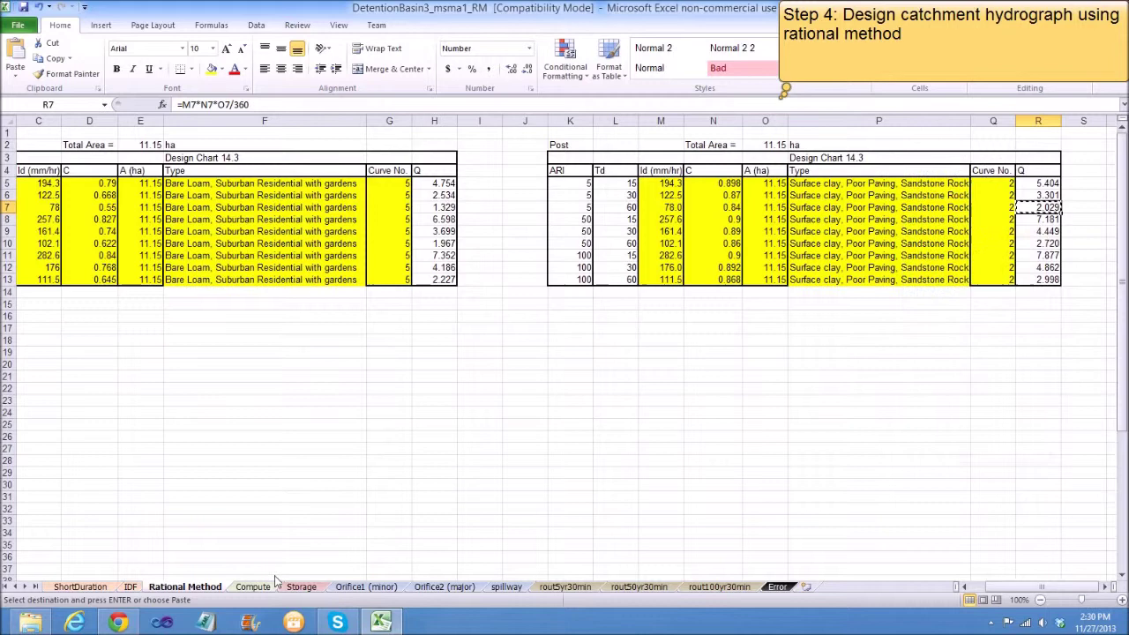
pyautogui.click(255, 588)
pyautogui.rightClick(607, 212)
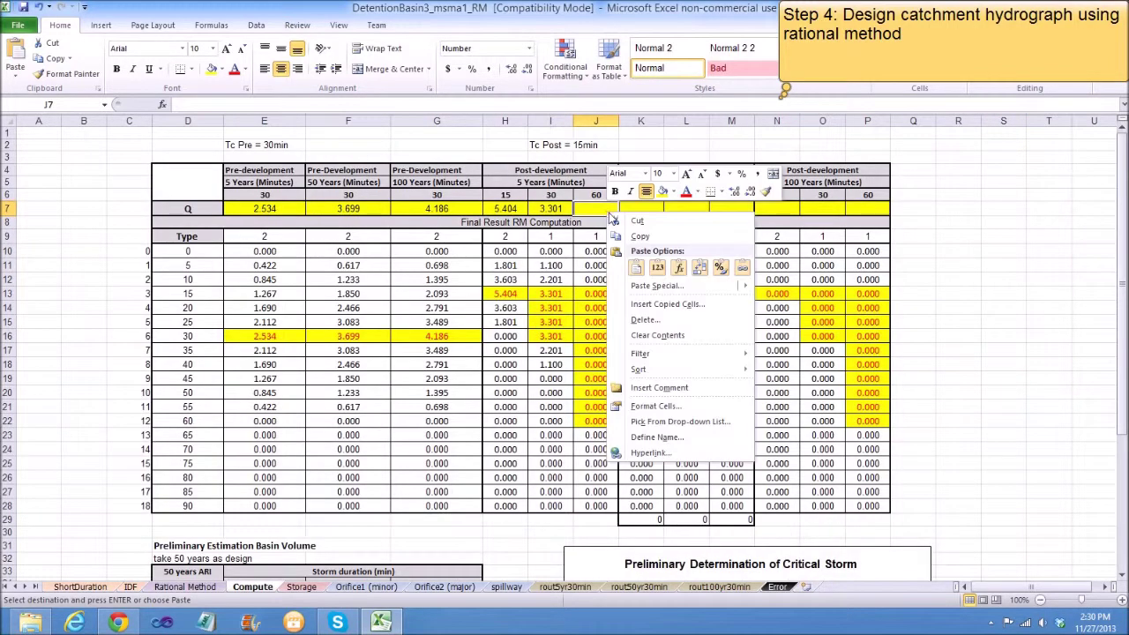
pyautogui.click(642, 269)
# Step: Copy the 50-year flows 7.181, 4.449 and 2.720 from R8:R10 into K7:M7
pyautogui.click(185, 586)
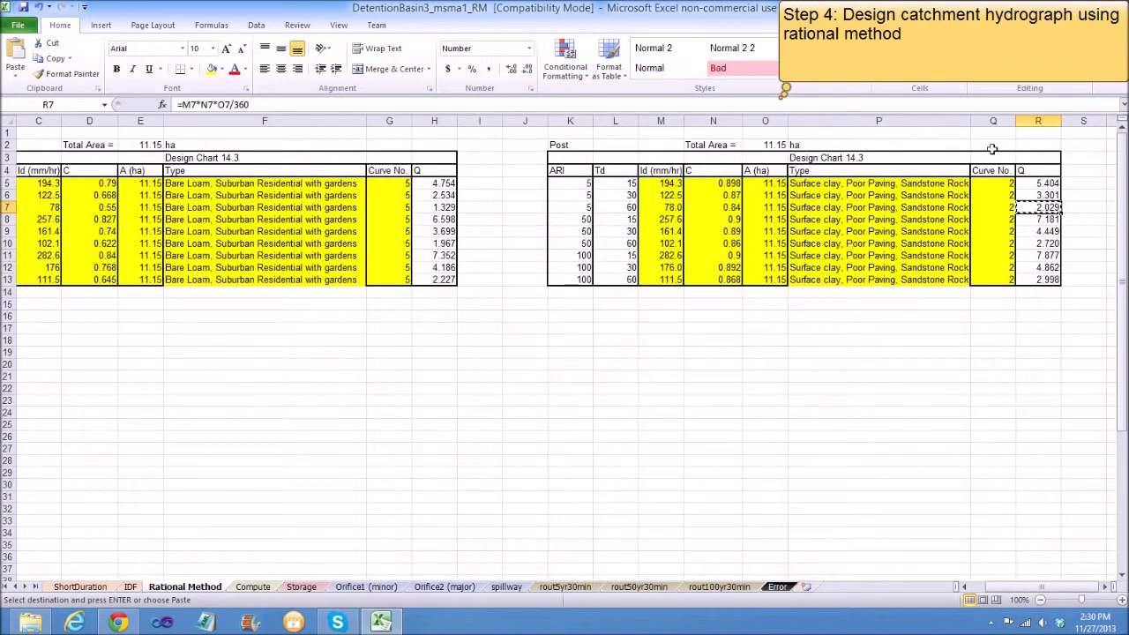
pyautogui.rightClick(1026, 219)
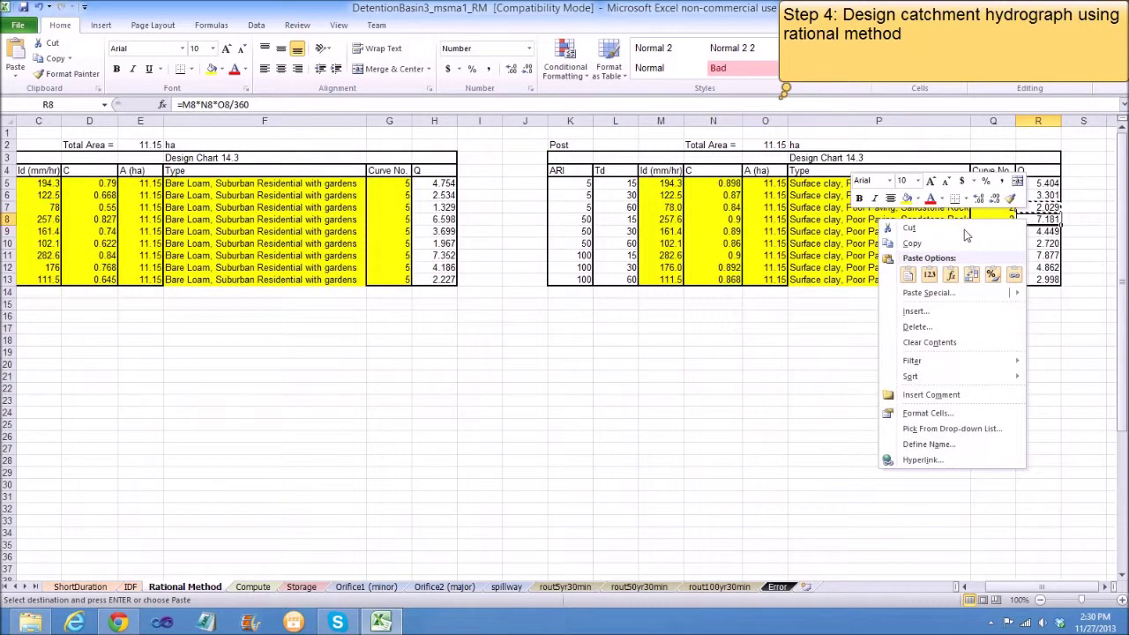
pyautogui.click(962, 231)
pyautogui.press('Escape')
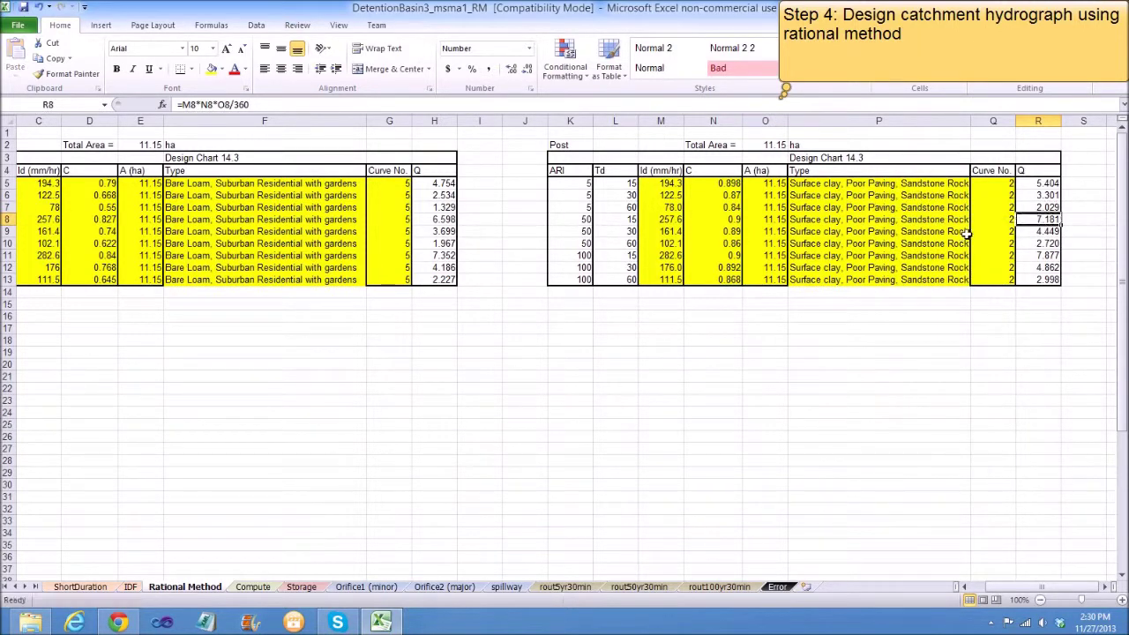
pyautogui.rightClick(1024, 225)
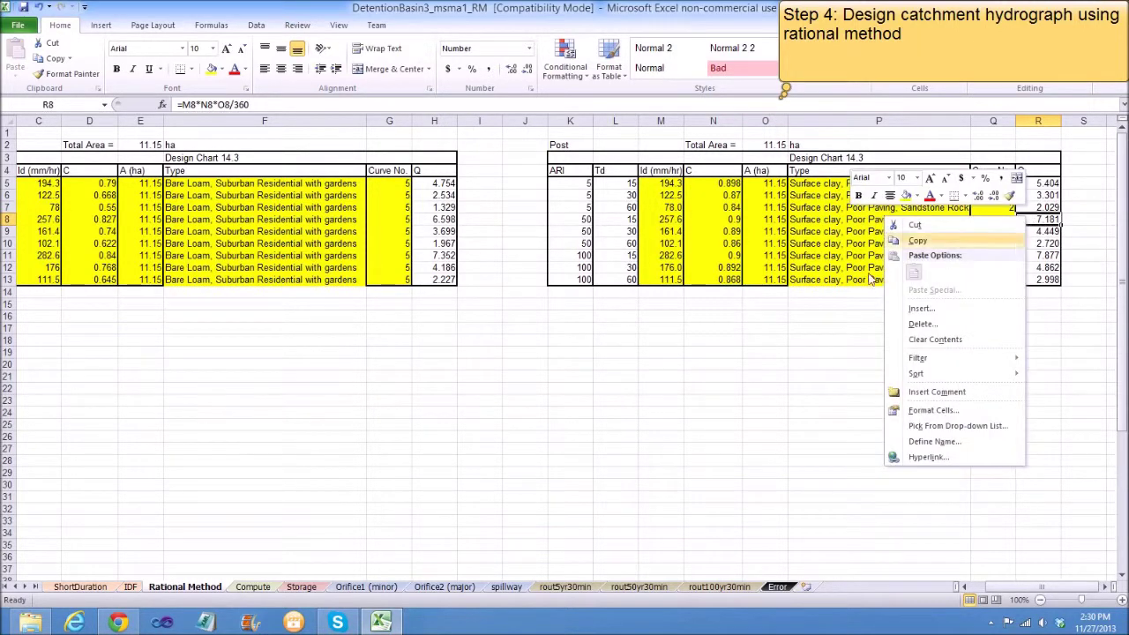
pyautogui.click(917, 240)
pyautogui.click(252, 587)
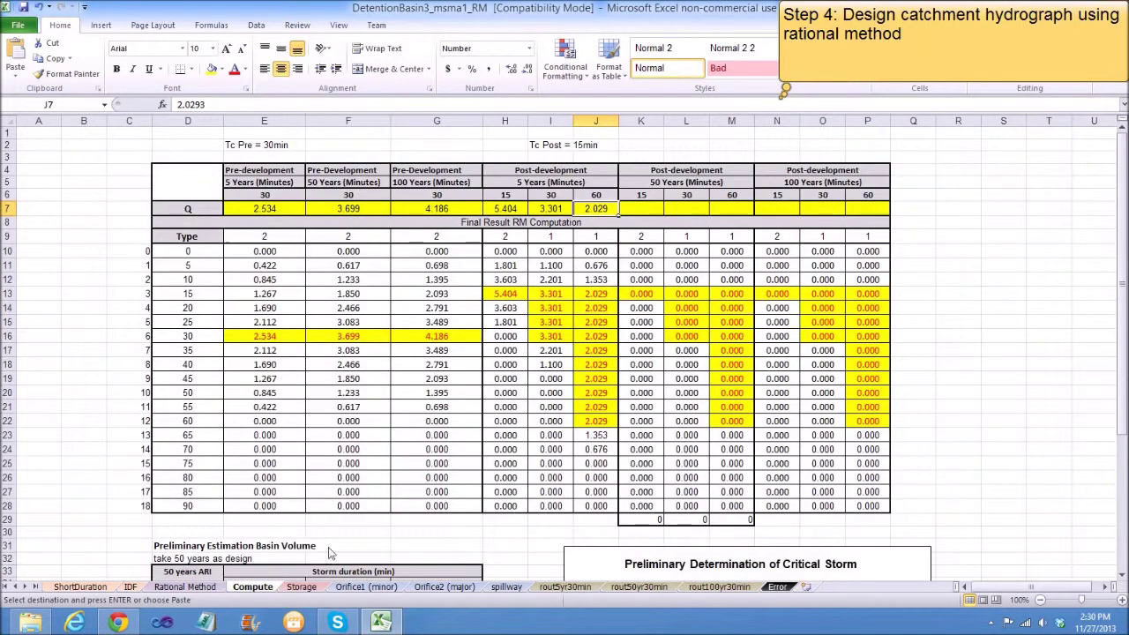
pyautogui.click(641, 209)
pyautogui.rightClick(642, 211)
pyautogui.click(690, 269)
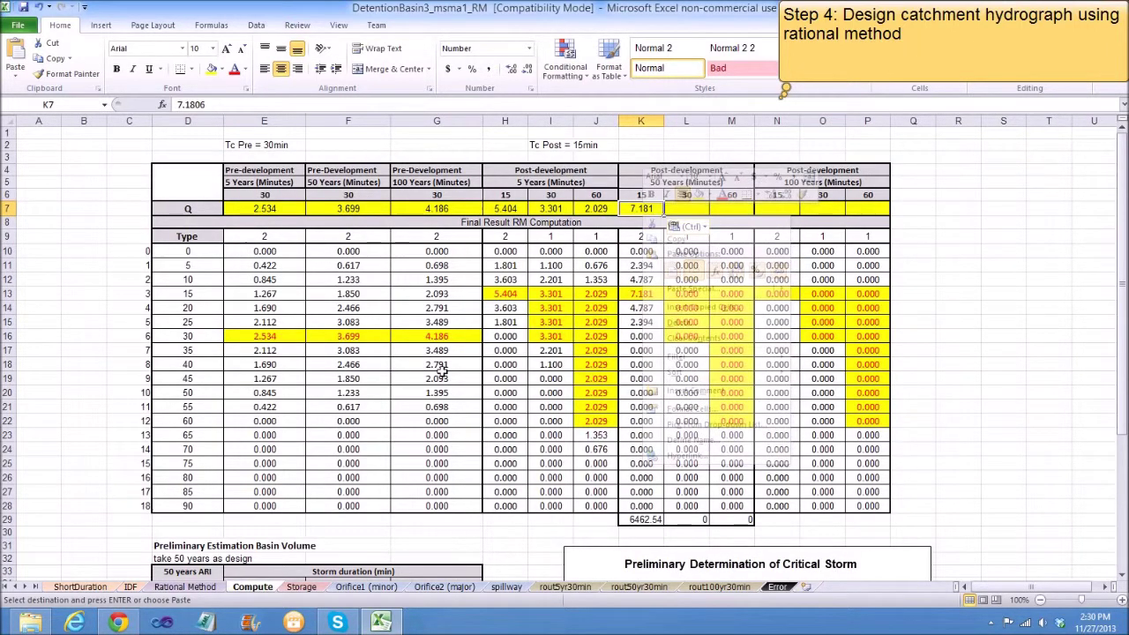
pyautogui.click(212, 582)
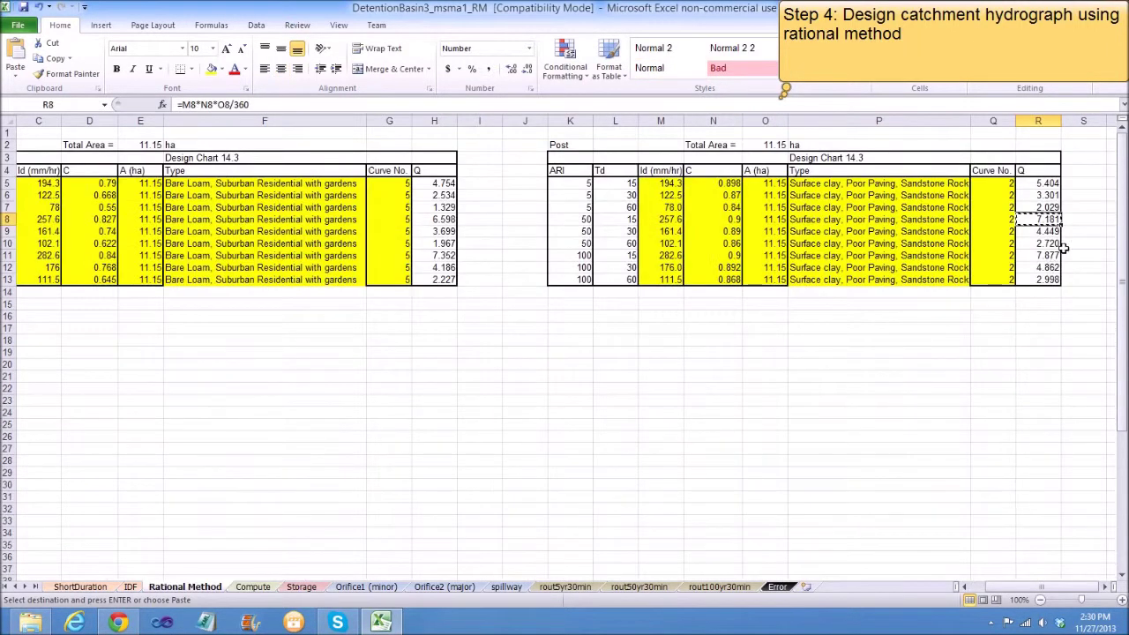
pyautogui.rightClick(1039, 233)
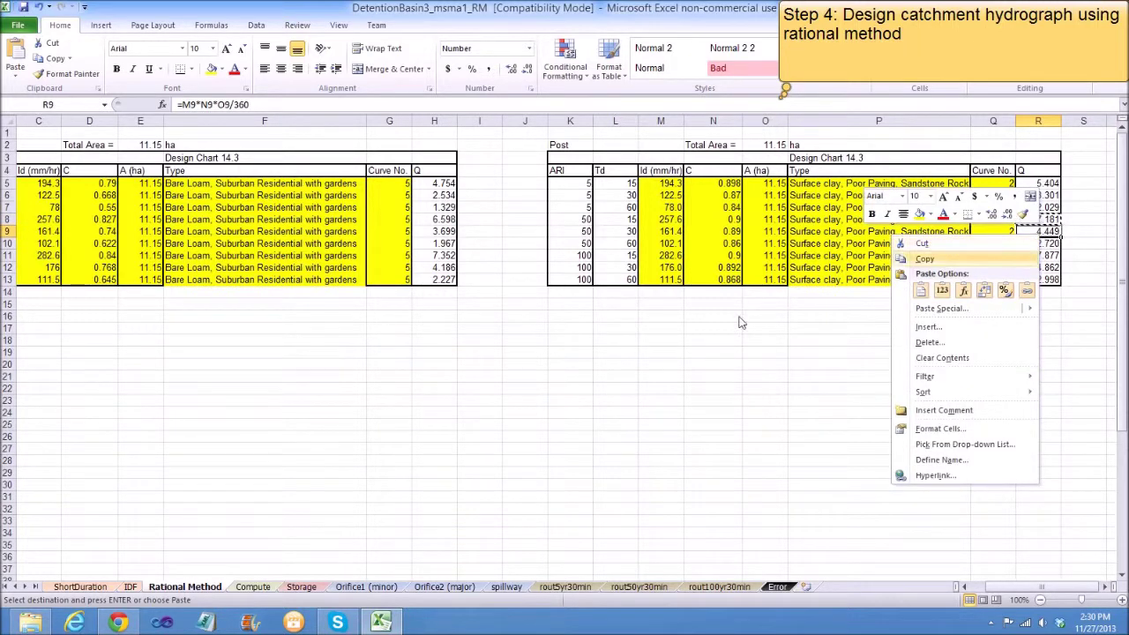
pyautogui.click(935, 259)
pyautogui.click(256, 586)
pyautogui.click(698, 212)
pyautogui.rightClick(704, 222)
pyautogui.click(734, 272)
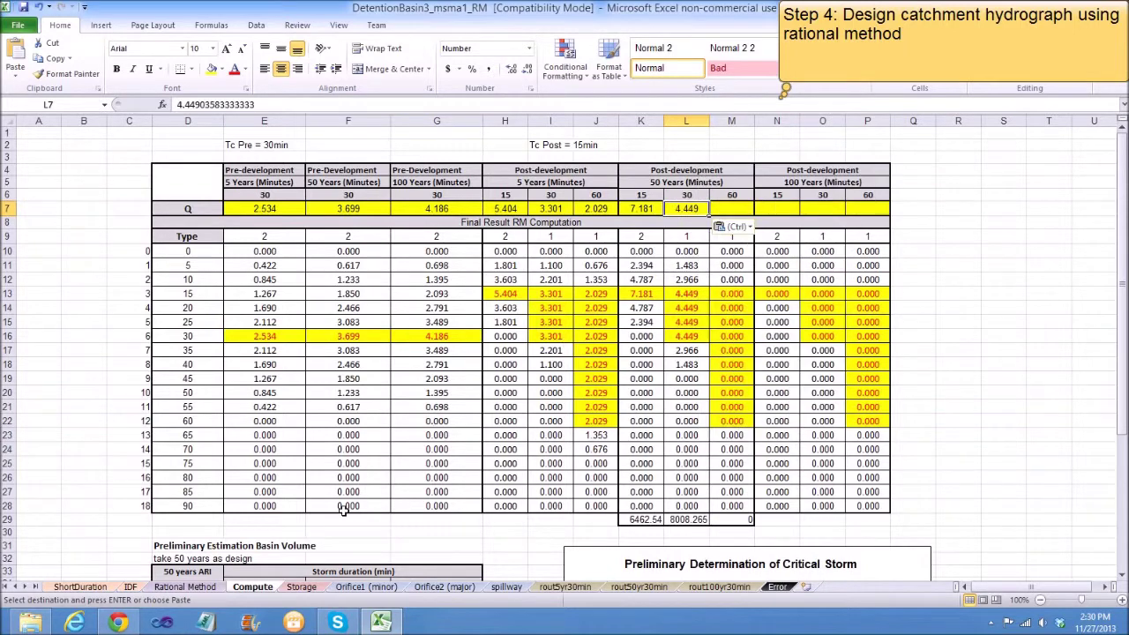
pyautogui.click(187, 587)
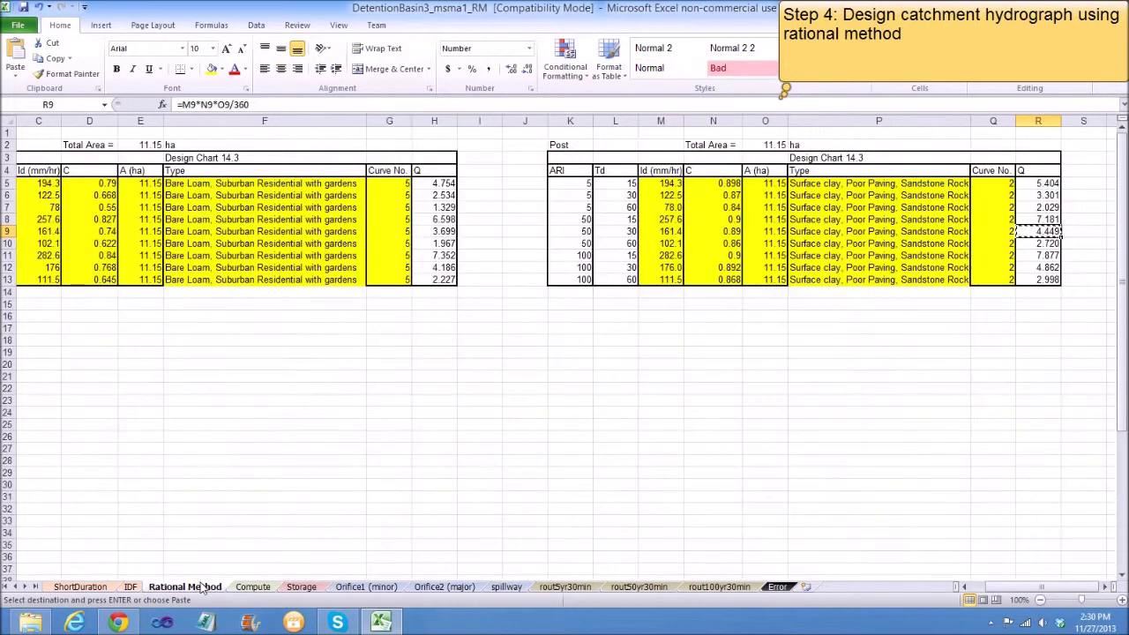
pyautogui.rightClick(1041, 245)
pyautogui.click(927, 271)
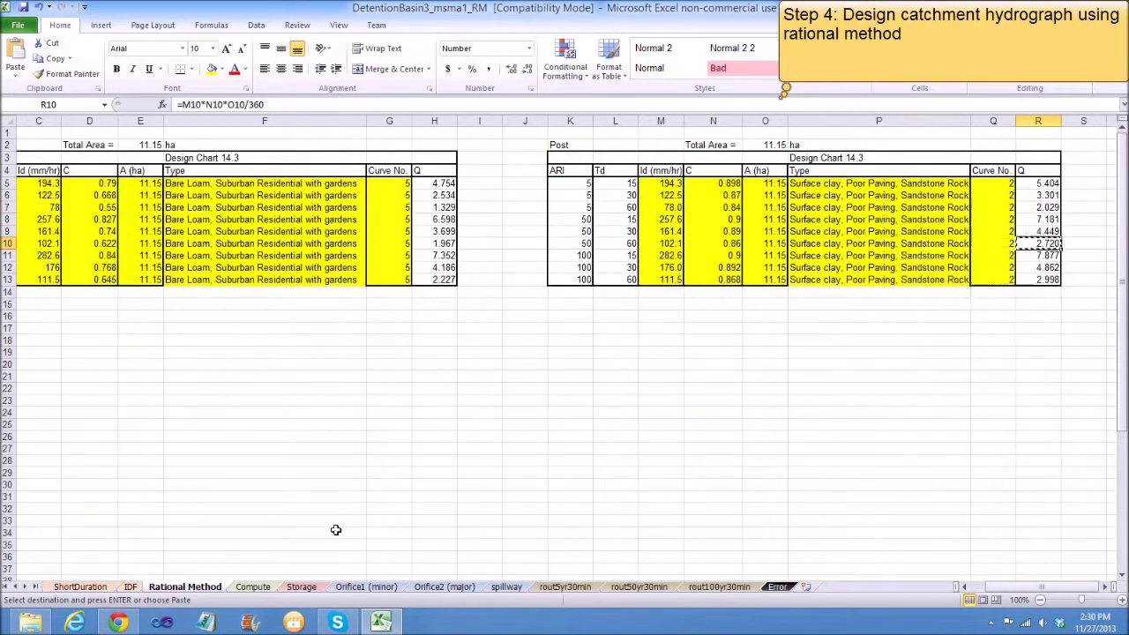
pyautogui.click(256, 586)
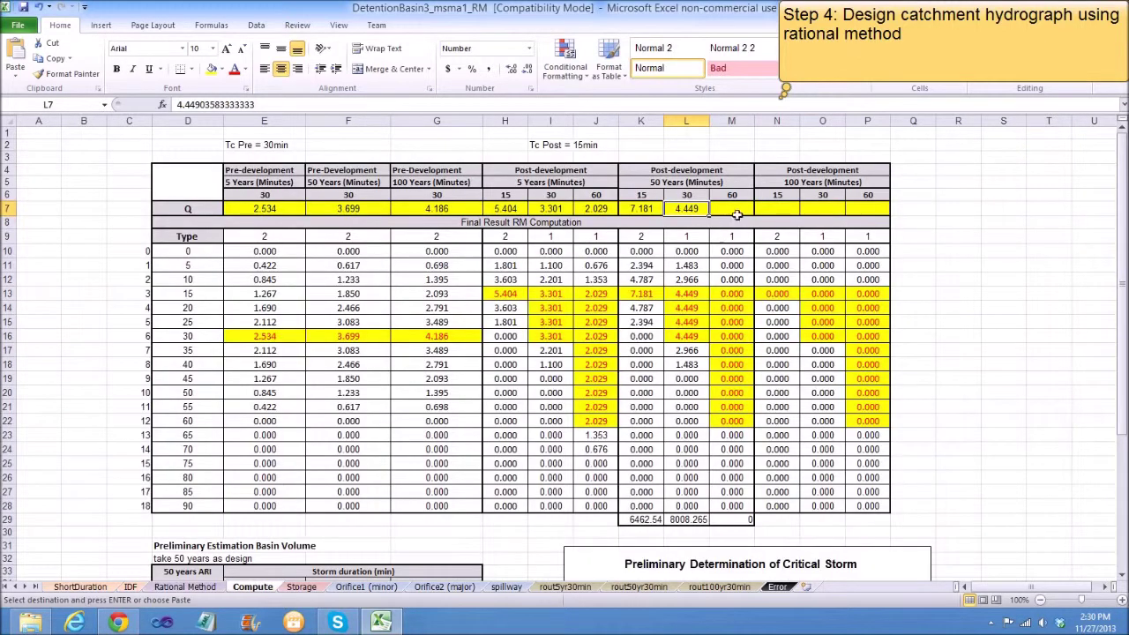
pyautogui.rightClick(738, 214)
pyautogui.click(784, 266)
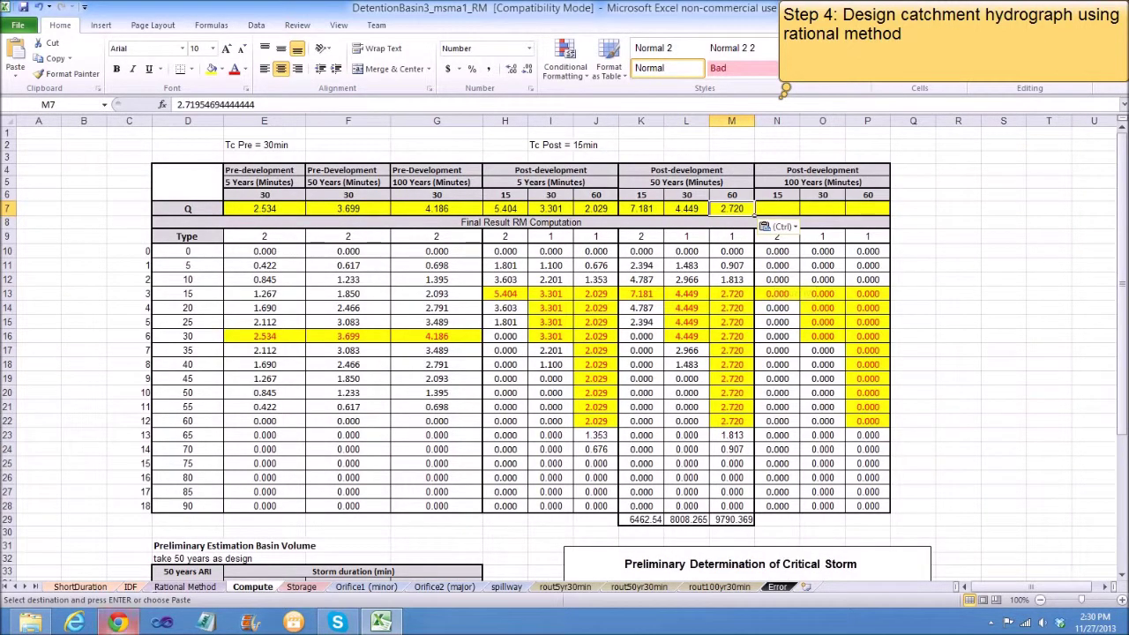
# Step: Paste the 100-year flows 7.877 from R11 and 4.862 from R12 into Compute N7 and O7
pyautogui.click(173, 589)
pyautogui.click(1041, 256)
pyautogui.rightClick(1041, 256)
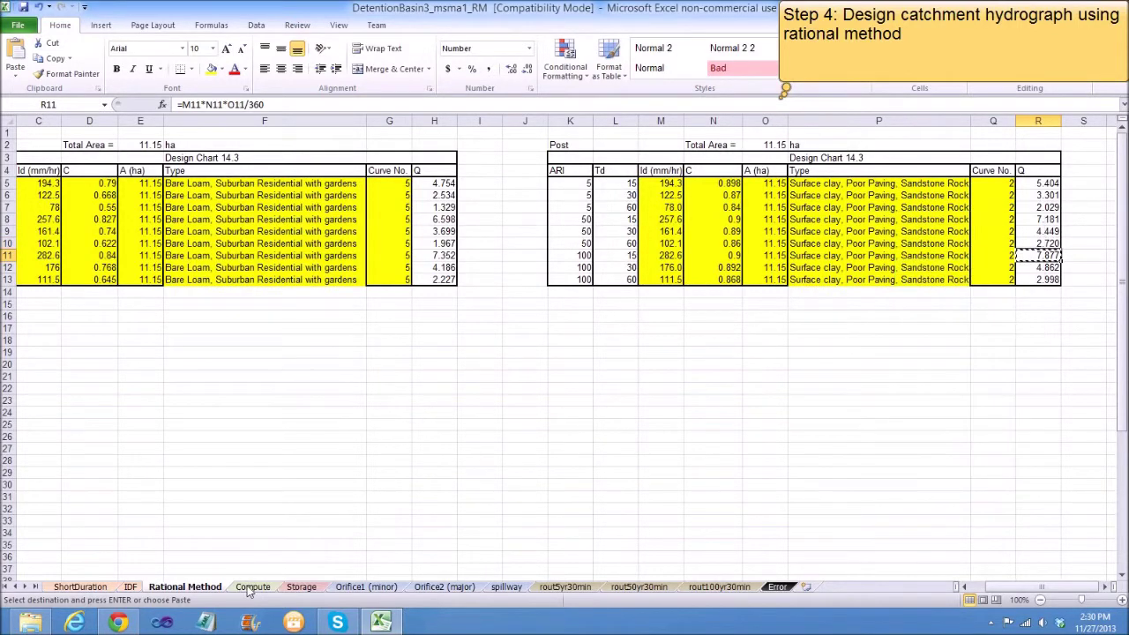
pyautogui.click(252, 587)
pyautogui.click(788, 207)
pyautogui.rightClick(788, 207)
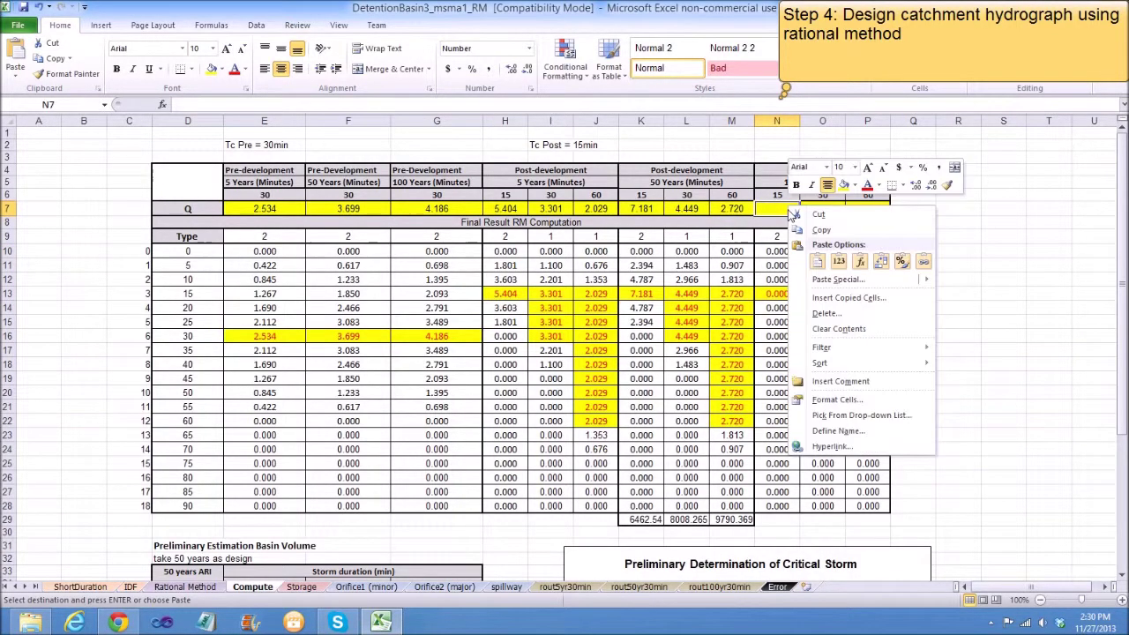
pyautogui.click(817, 262)
pyautogui.click(185, 586)
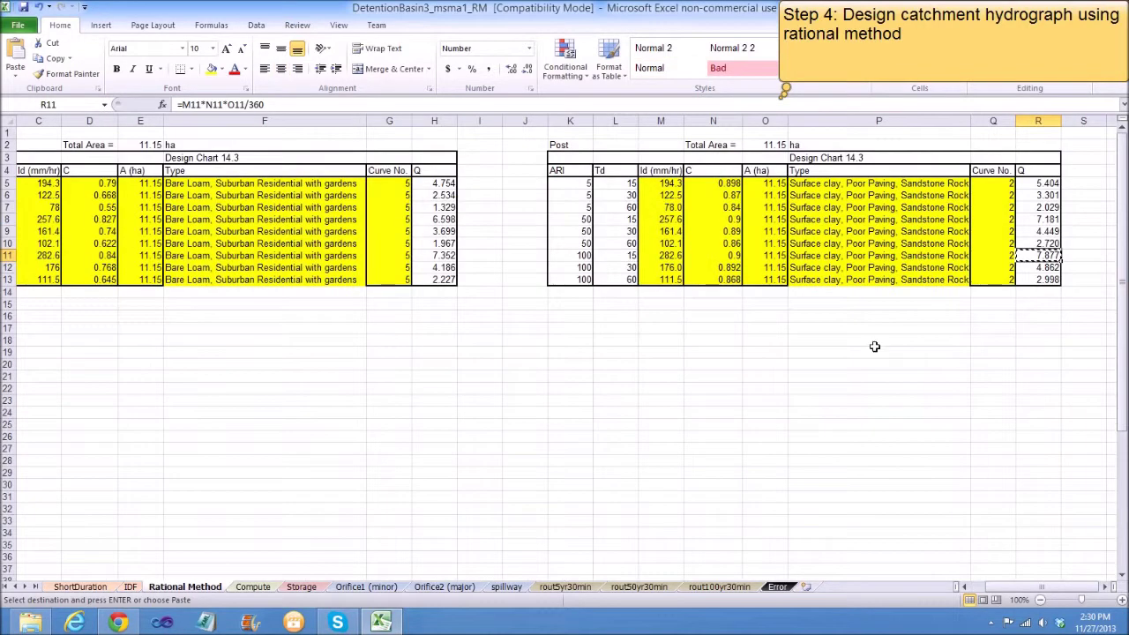
pyautogui.click(1045, 267)
pyautogui.rightClick(1050, 269)
pyautogui.click(938, 293)
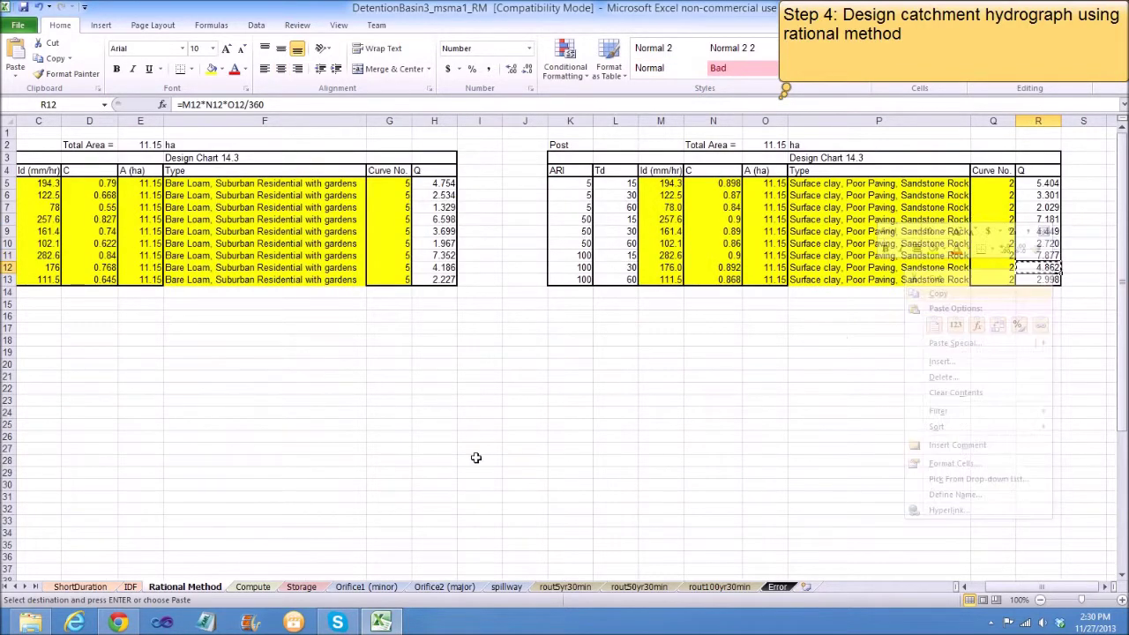
pyautogui.click(252, 587)
pyautogui.click(822, 208)
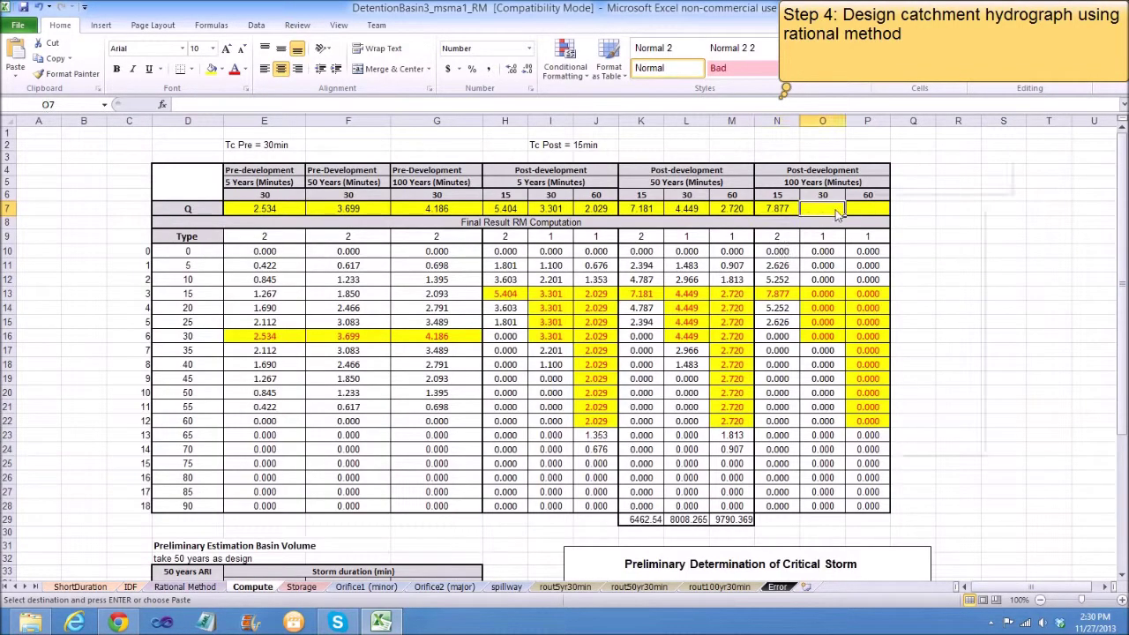
pyautogui.rightClick(825, 210)
pyautogui.click(869, 257)
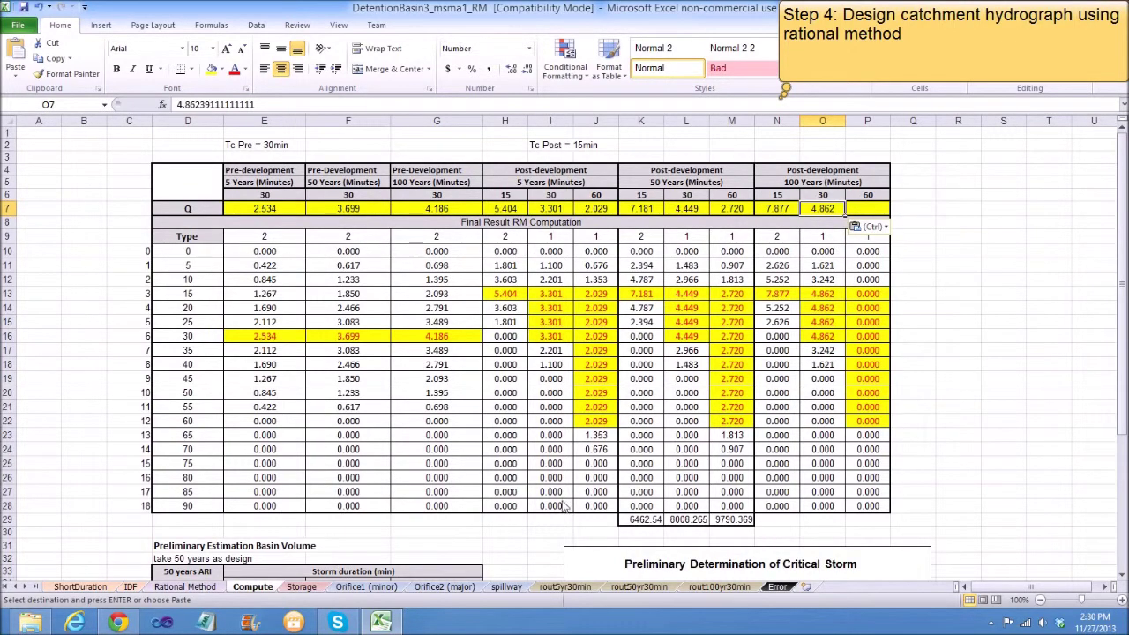
# Step: Paste the 2.998 flow from R13 into P7, completing the Q row
pyautogui.click(184, 586)
pyautogui.click(1038, 280)
pyautogui.rightClick(1036, 281)
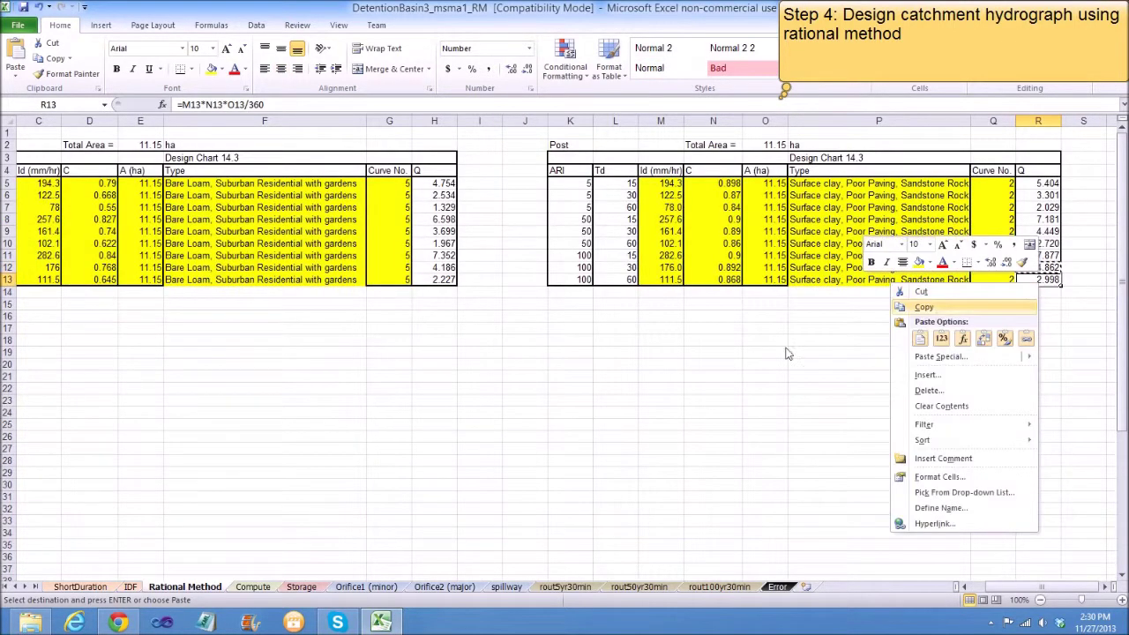
pyautogui.click(924, 307)
pyautogui.click(253, 586)
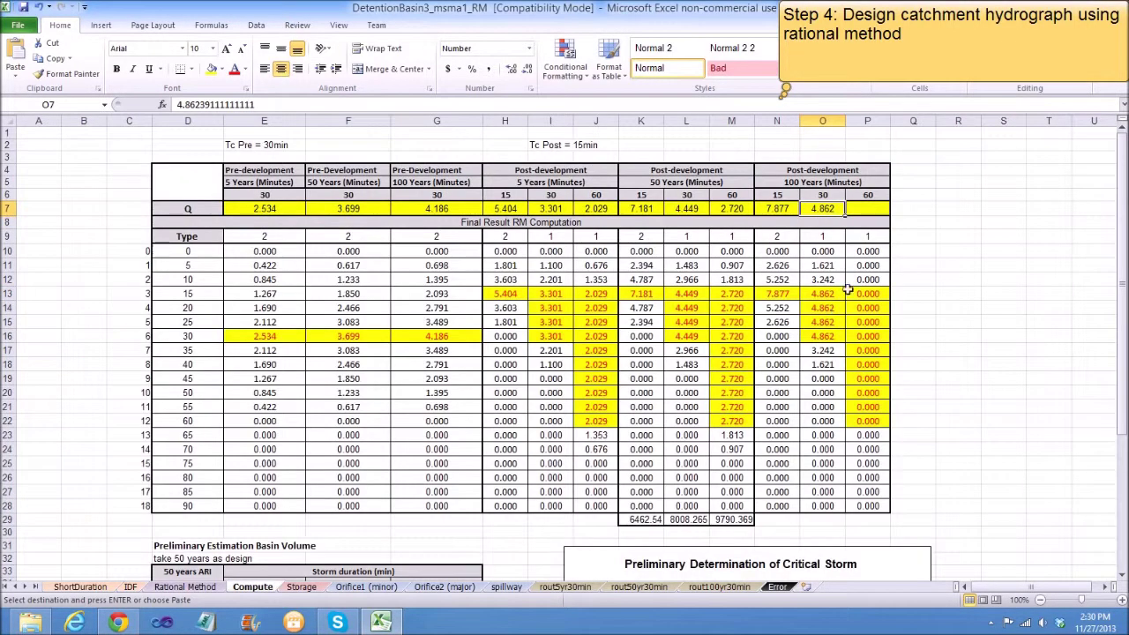
pyautogui.click(868, 212)
pyautogui.rightClick(870, 213)
pyautogui.click(926, 265)
pyautogui.click(970, 277)
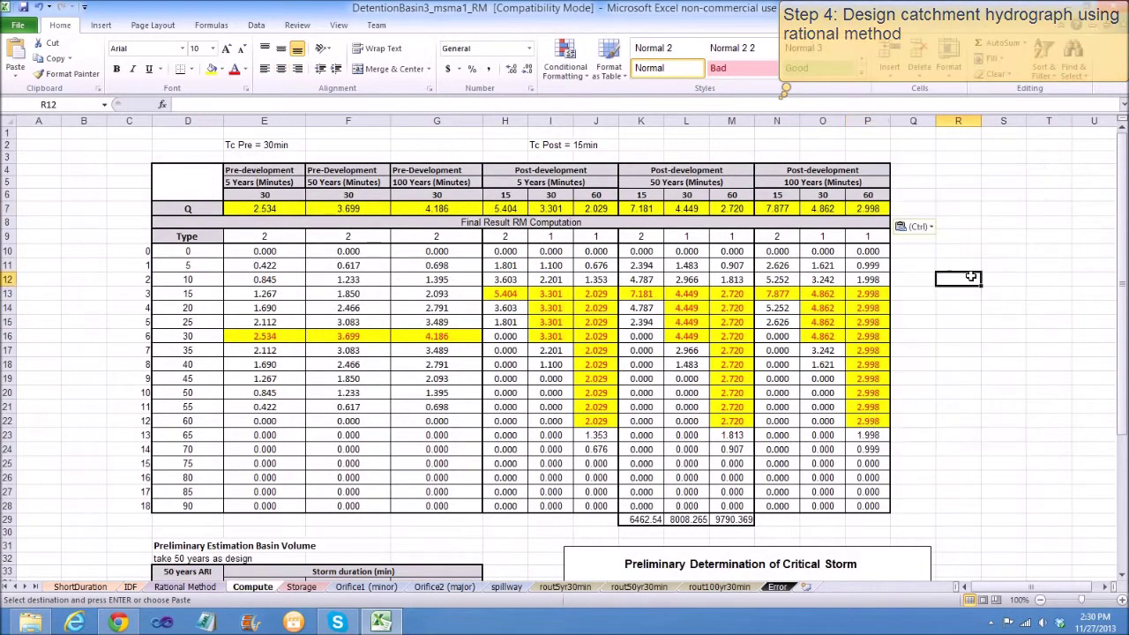
pyautogui.scroll(-3, 970, 276)
pyautogui.scroll(-3, 970, 276)
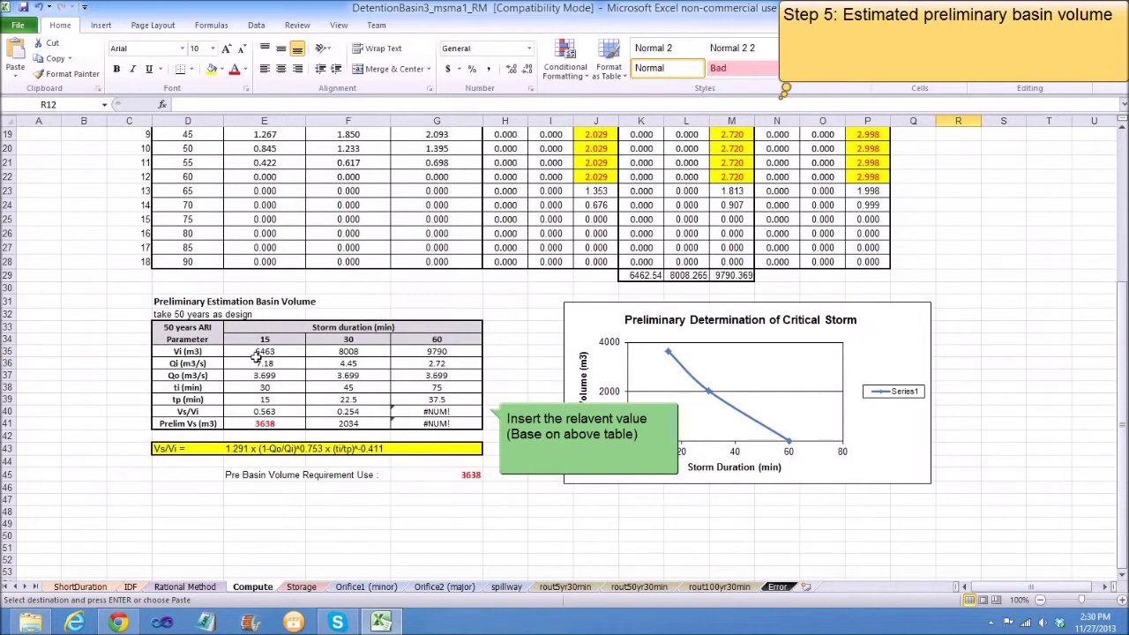
pyautogui.click(258, 363)
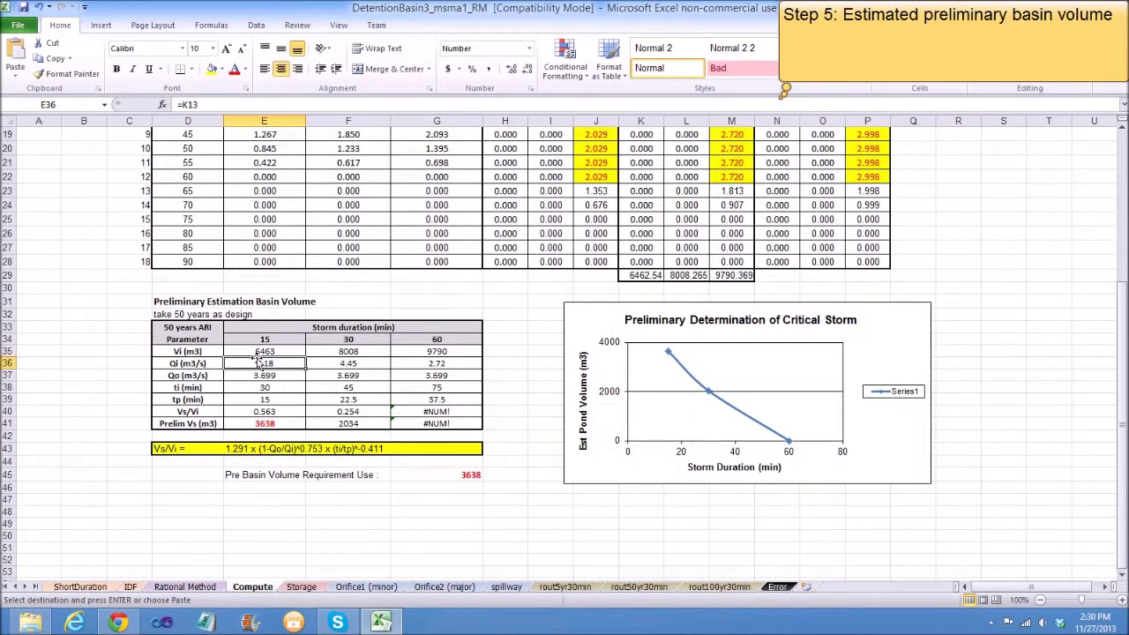
pyautogui.scroll(3, 258, 363)
pyautogui.scroll(1, 255, 358)
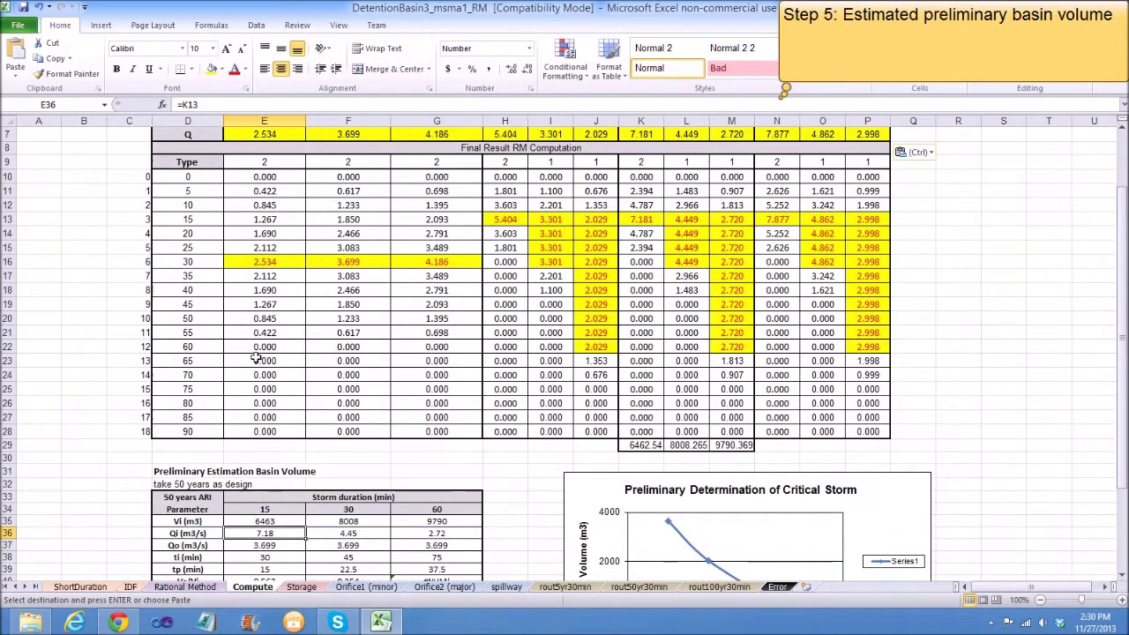
pyautogui.click(255, 521)
pyautogui.doubleClick(256, 522)
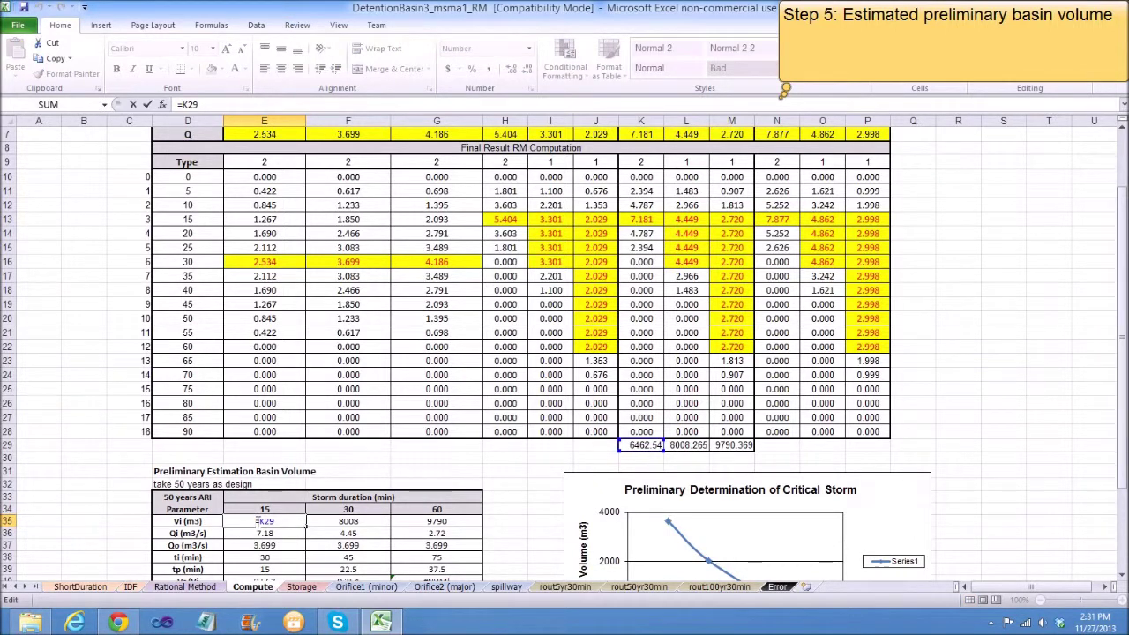
pyautogui.doubleClick(340, 522)
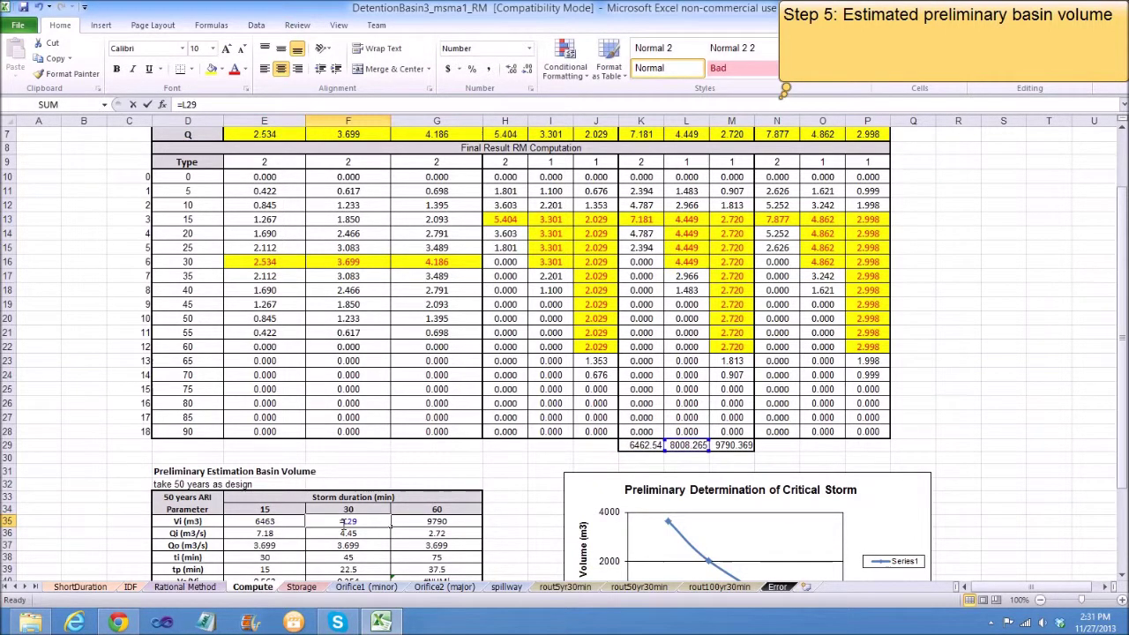
pyautogui.click(413, 524)
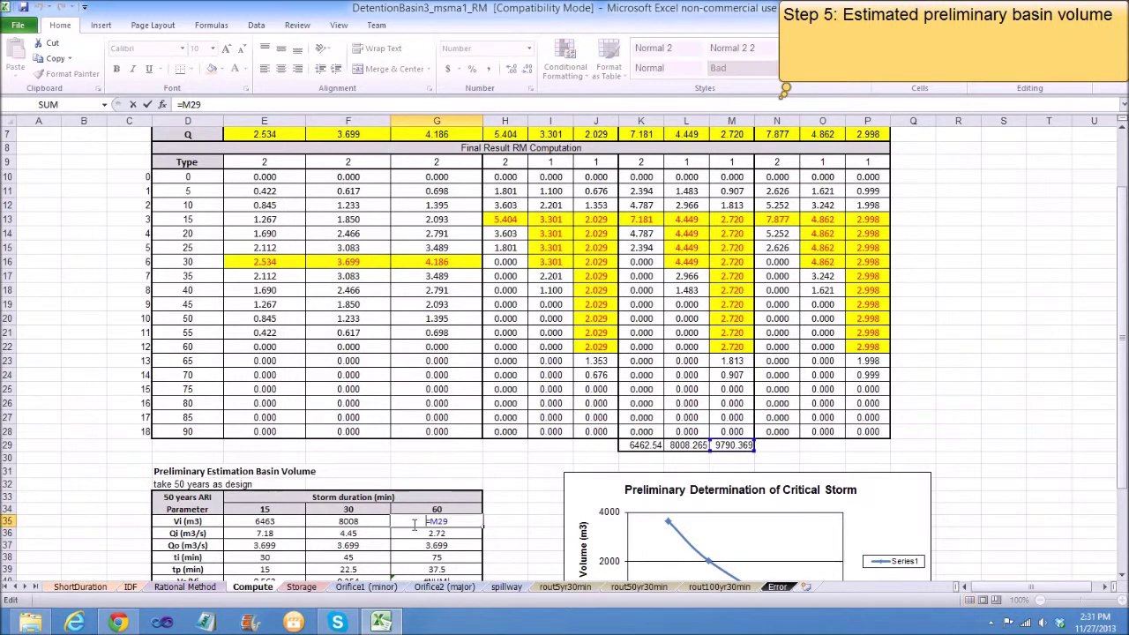
pyautogui.doubleClick(265, 533)
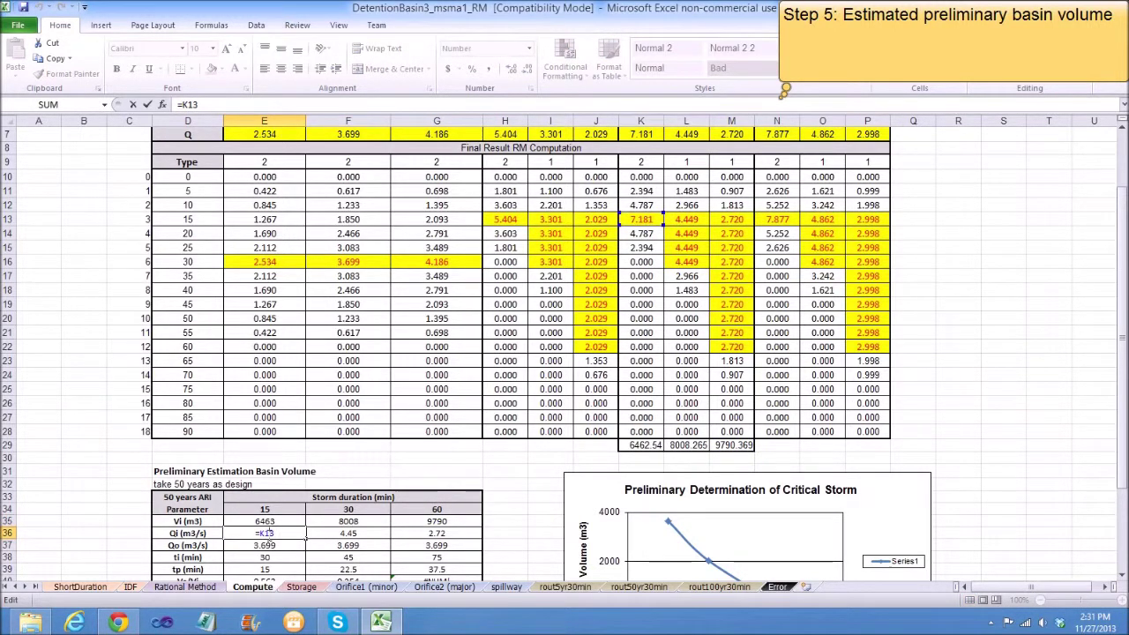
pyautogui.press('Escape')
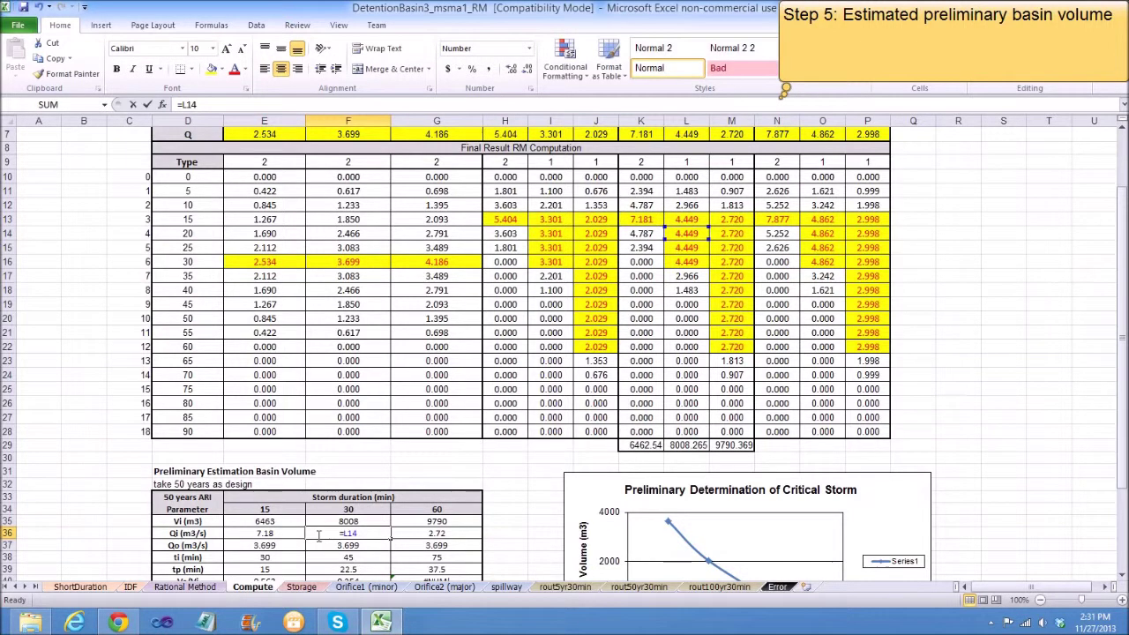
pyautogui.doubleClick(318, 534)
pyautogui.press('Escape')
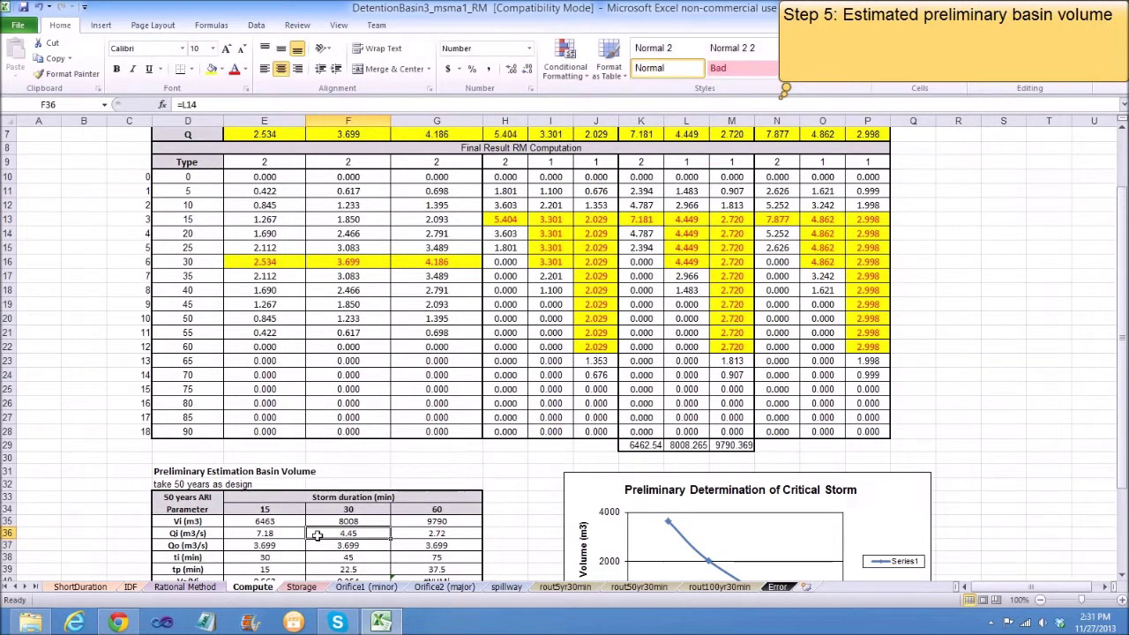
pyautogui.click(406, 536)
pyautogui.hotkey('ctrl', 'Down')
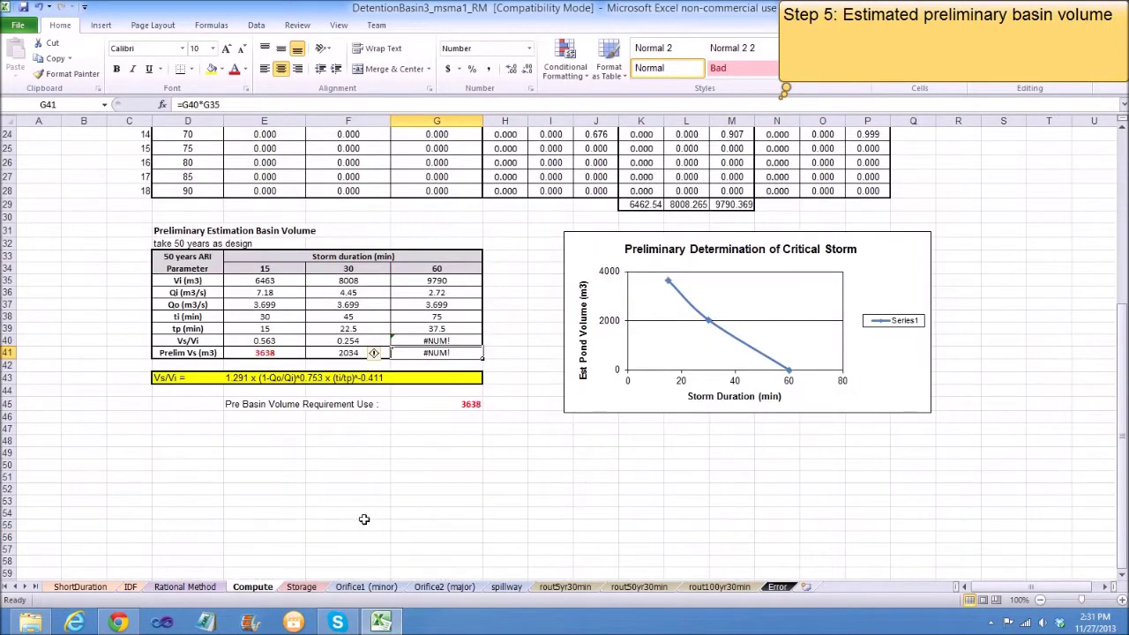
pyautogui.scroll(4, 274, 468)
pyautogui.scroll(3, 270, 465)
pyautogui.scroll(-1, 399, 524)
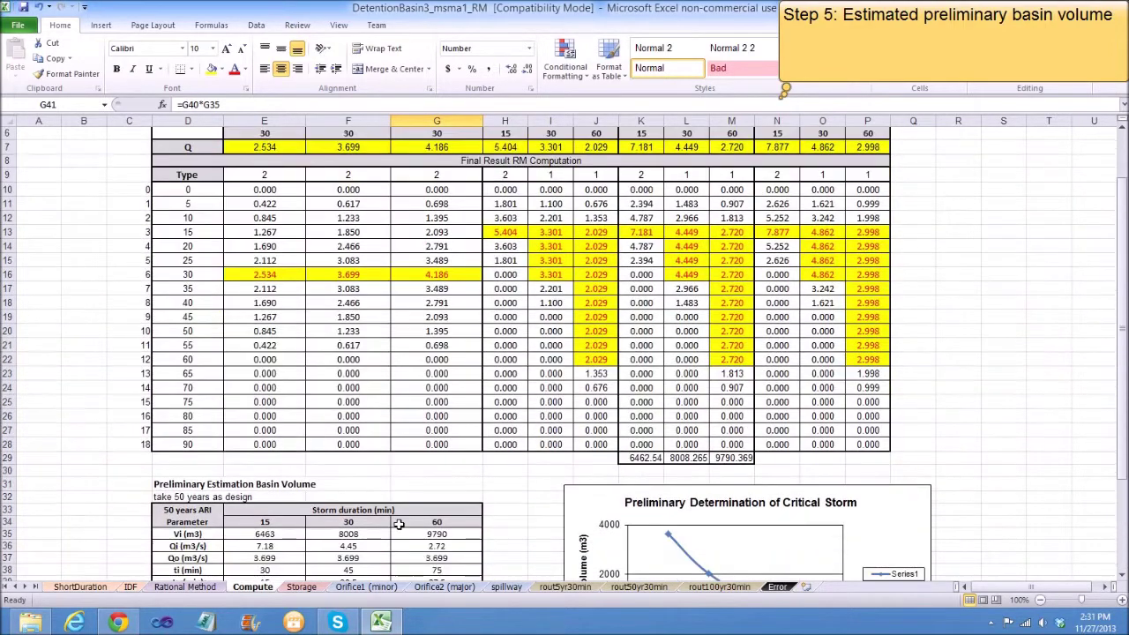
pyautogui.doubleClick(409, 546)
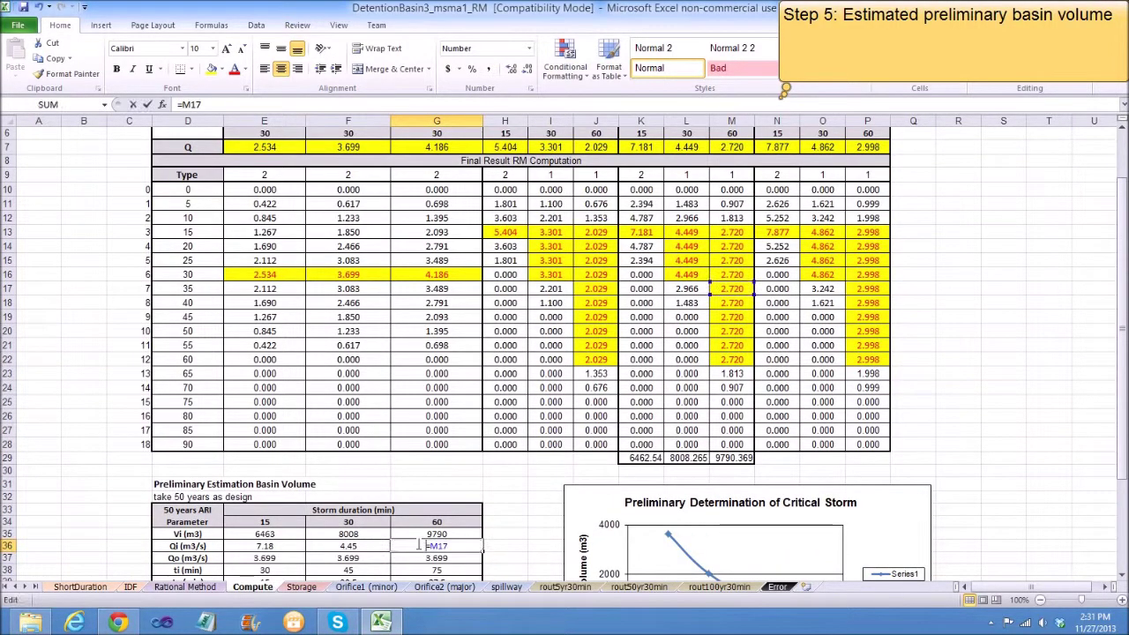
pyautogui.doubleClick(240, 557)
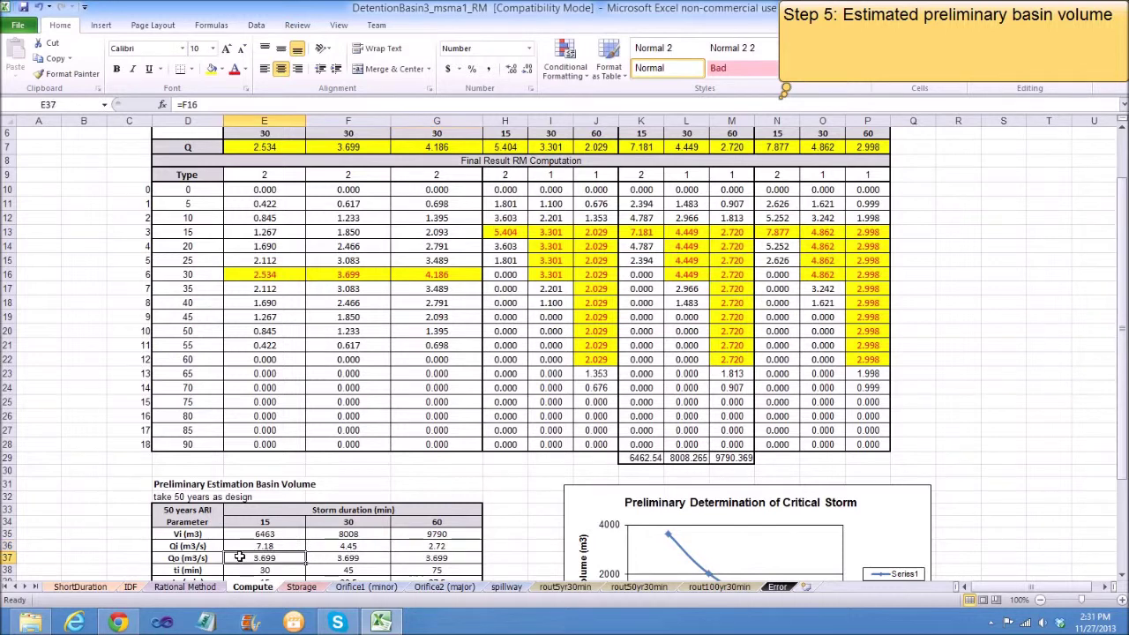
pyautogui.click(353, 559)
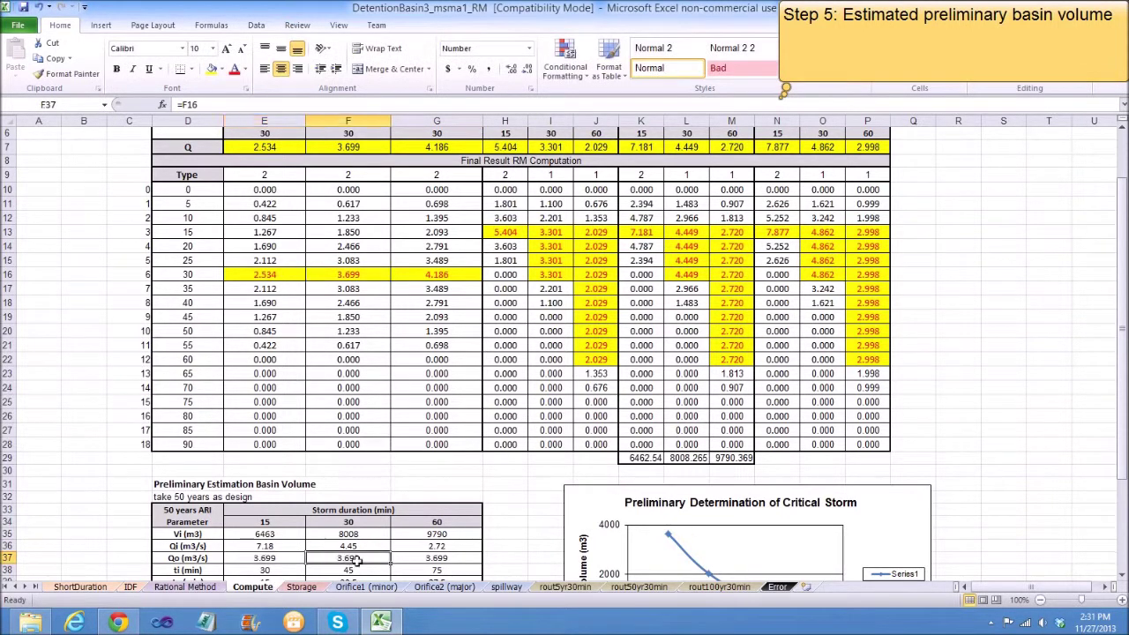
pyautogui.click(399, 558)
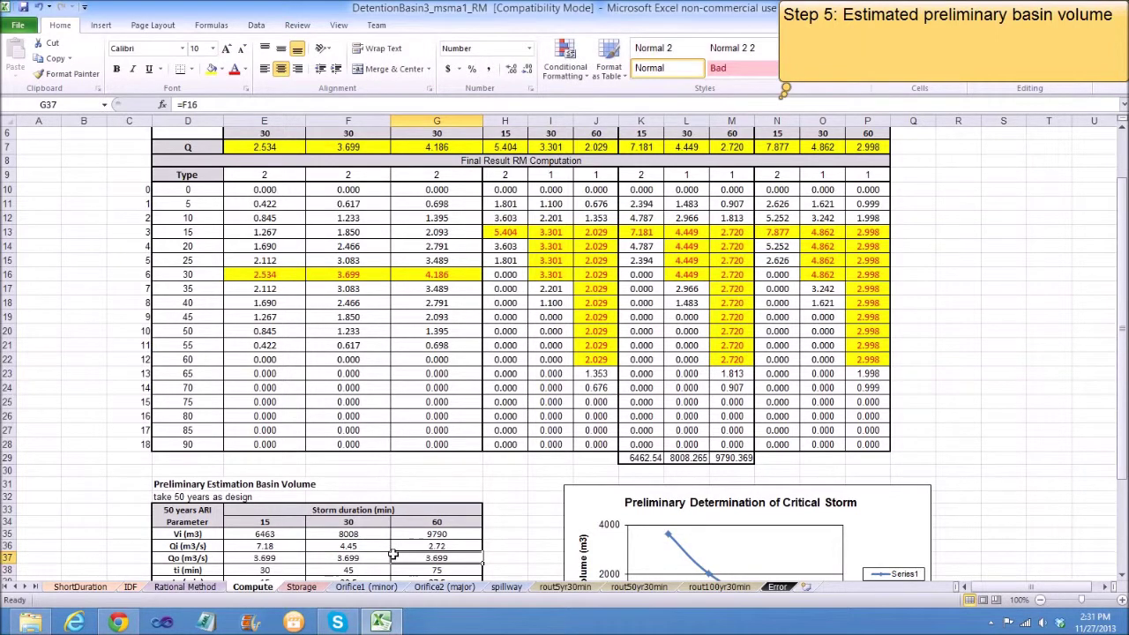
pyautogui.scroll(-1, 366, 537)
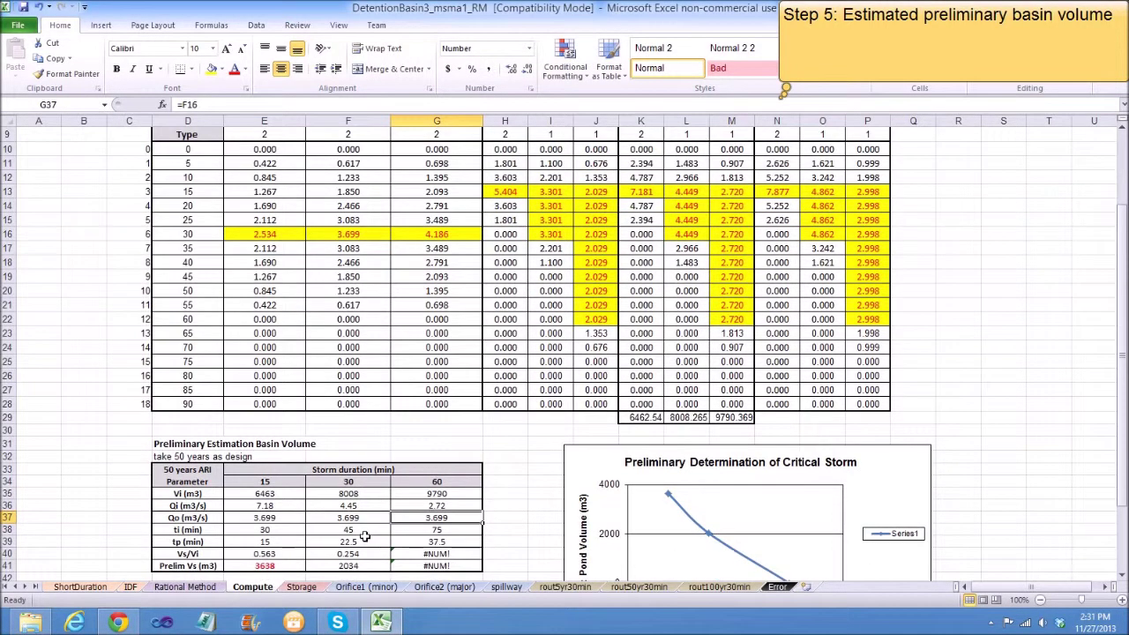
pyautogui.doubleClick(274, 529)
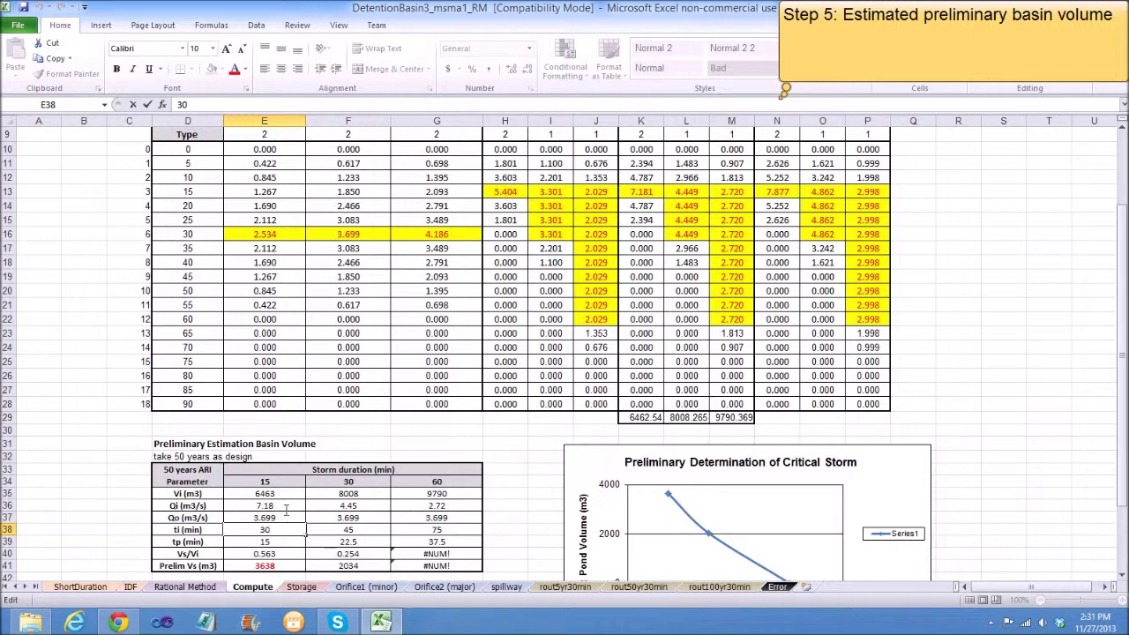
pyautogui.scroll(1, 607, 235)
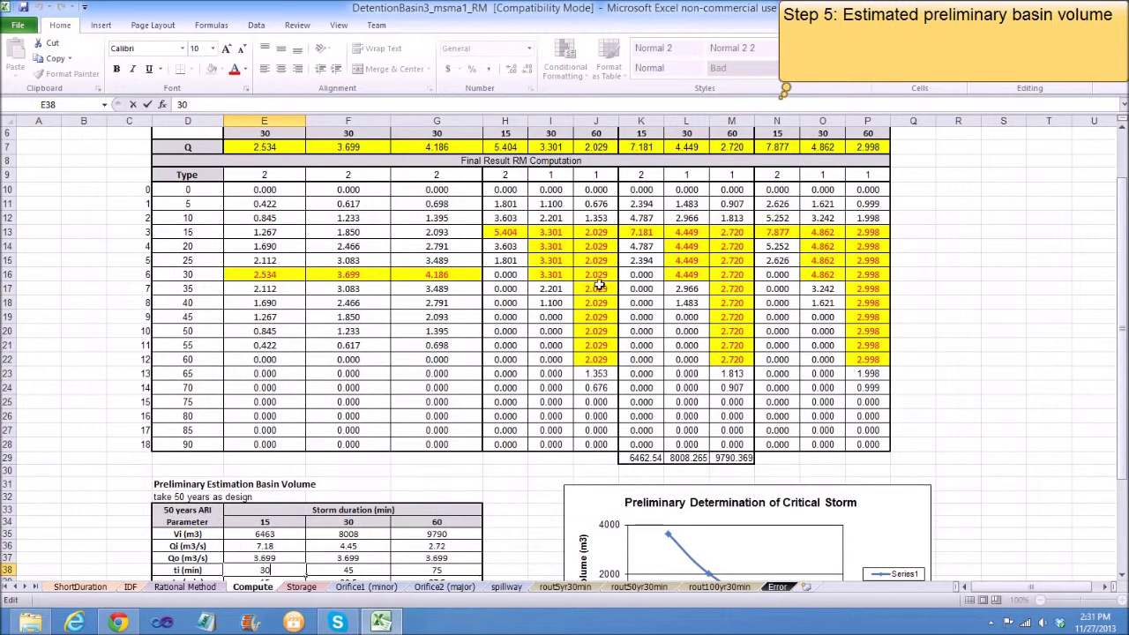
pyautogui.click(596, 330)
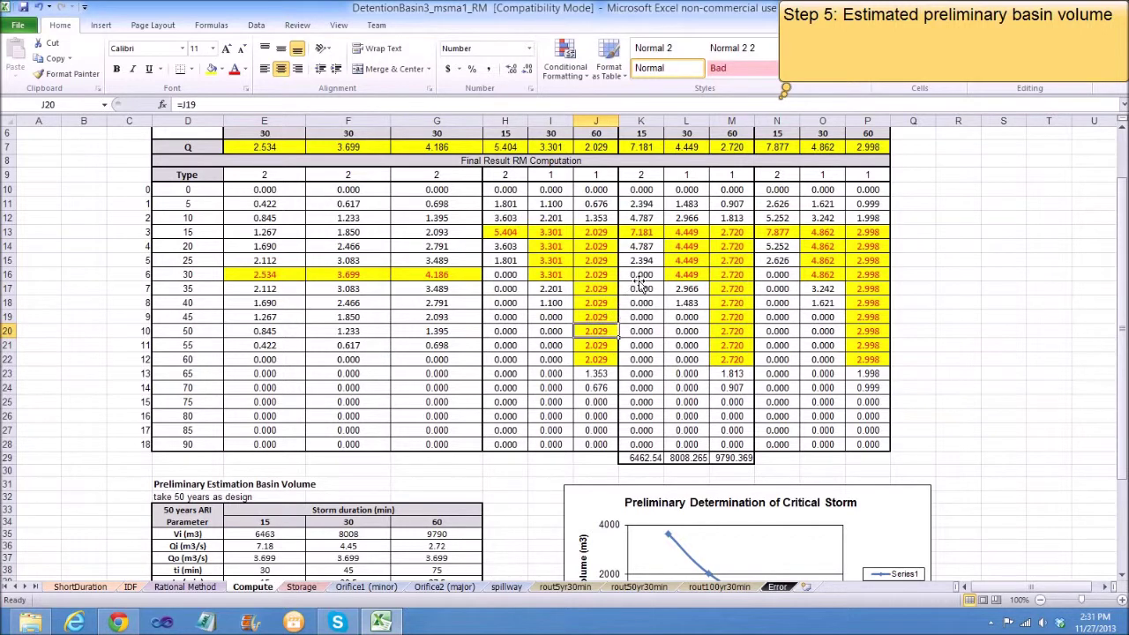
pyautogui.click(198, 274)
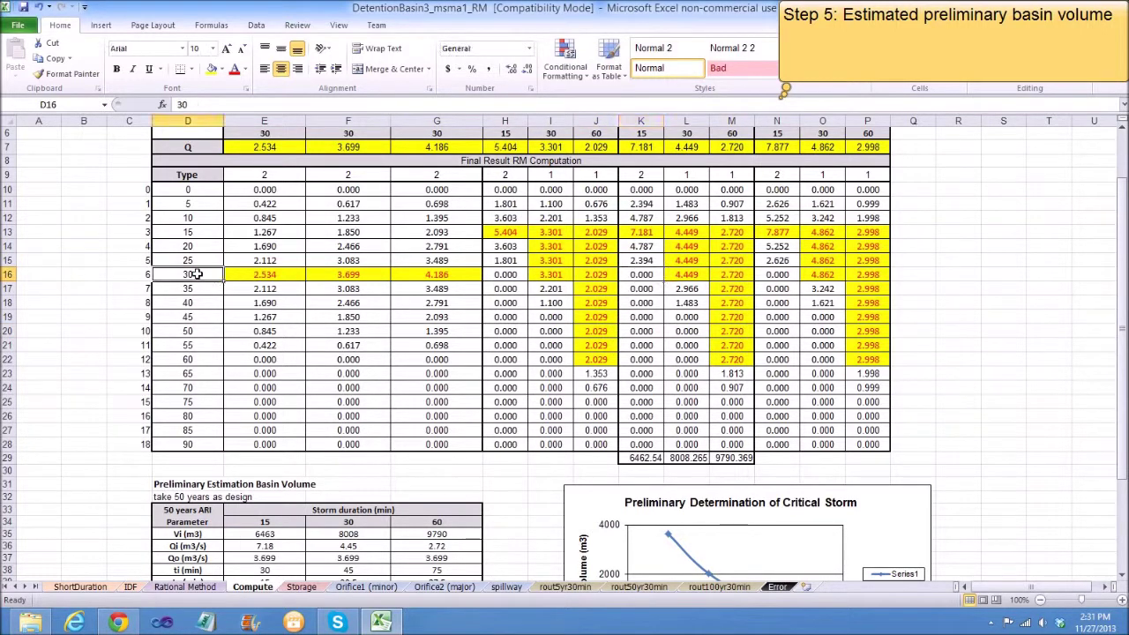
pyautogui.click(331, 566)
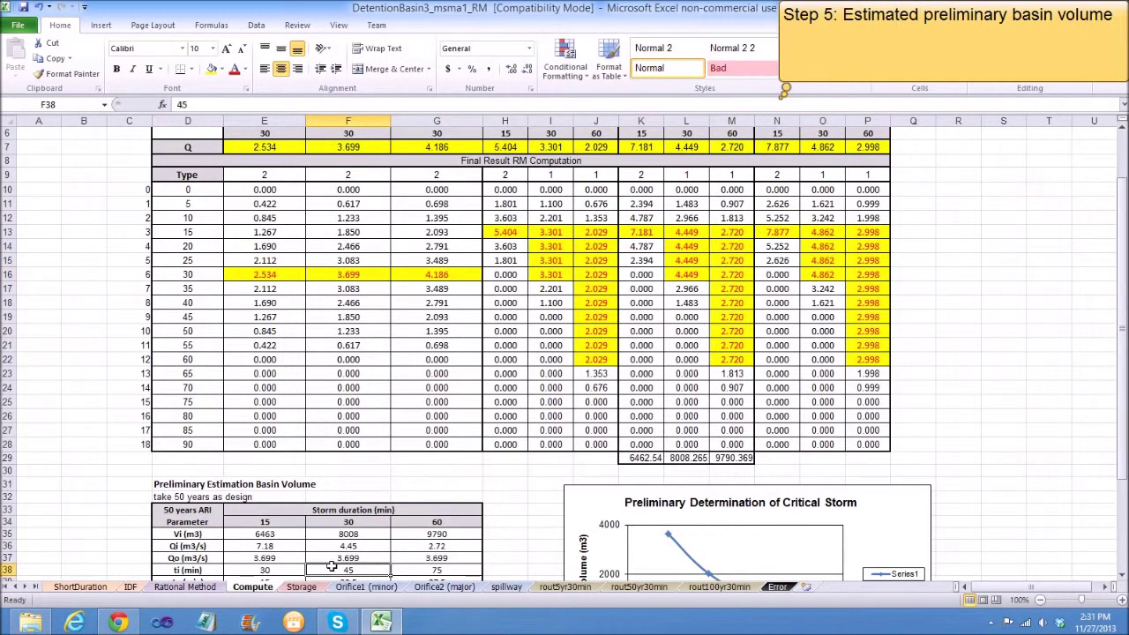
pyautogui.click(686, 320)
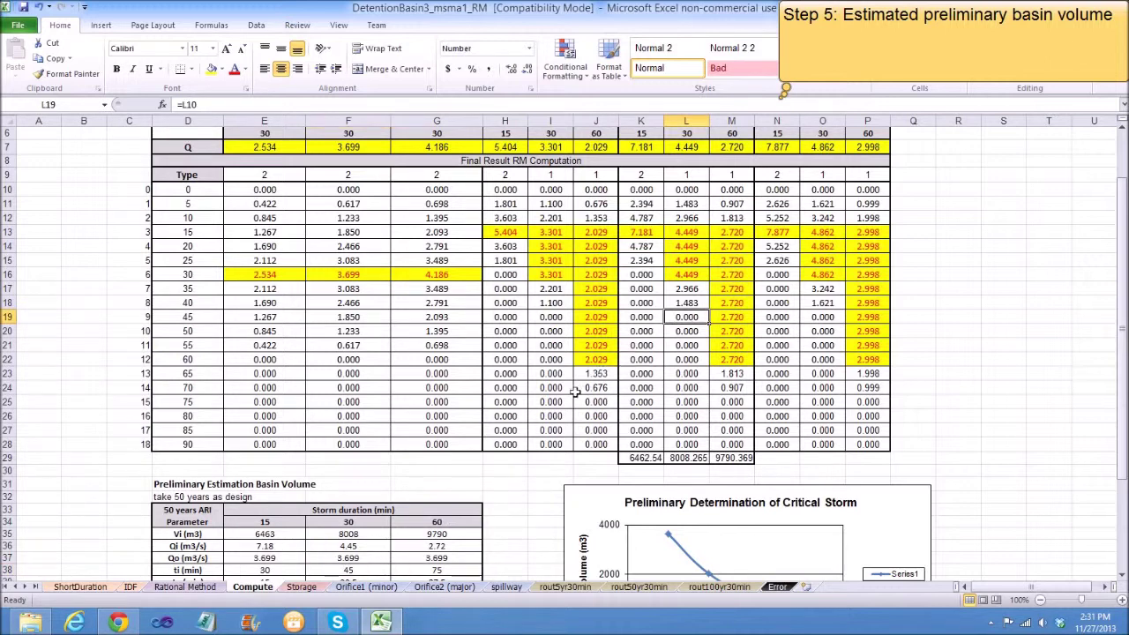
pyautogui.click(457, 570)
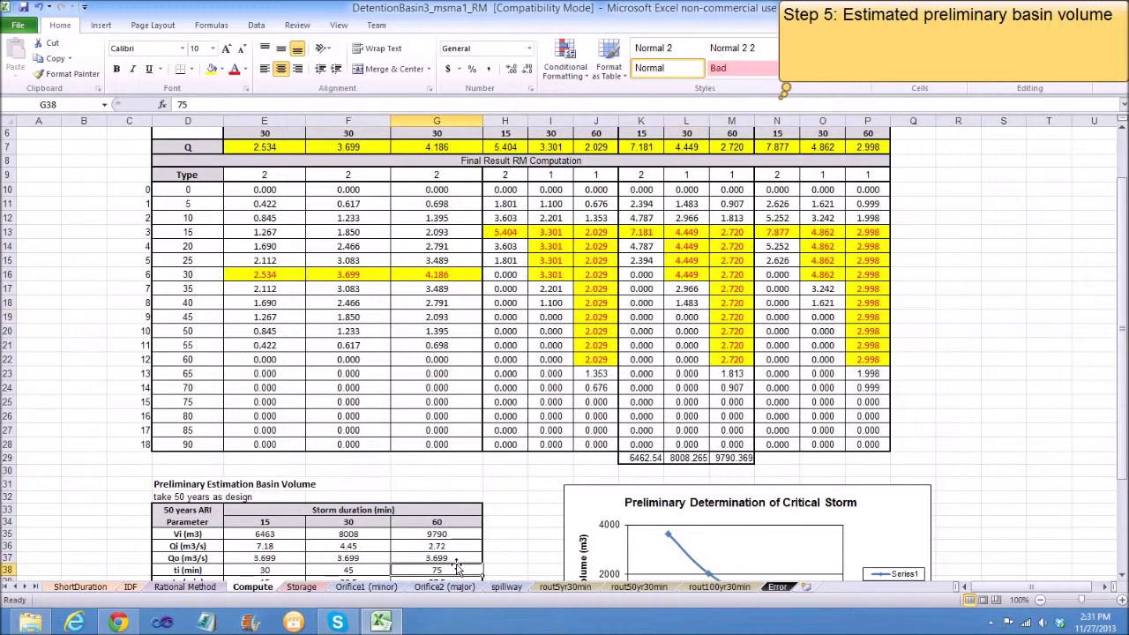
pyautogui.click(741, 401)
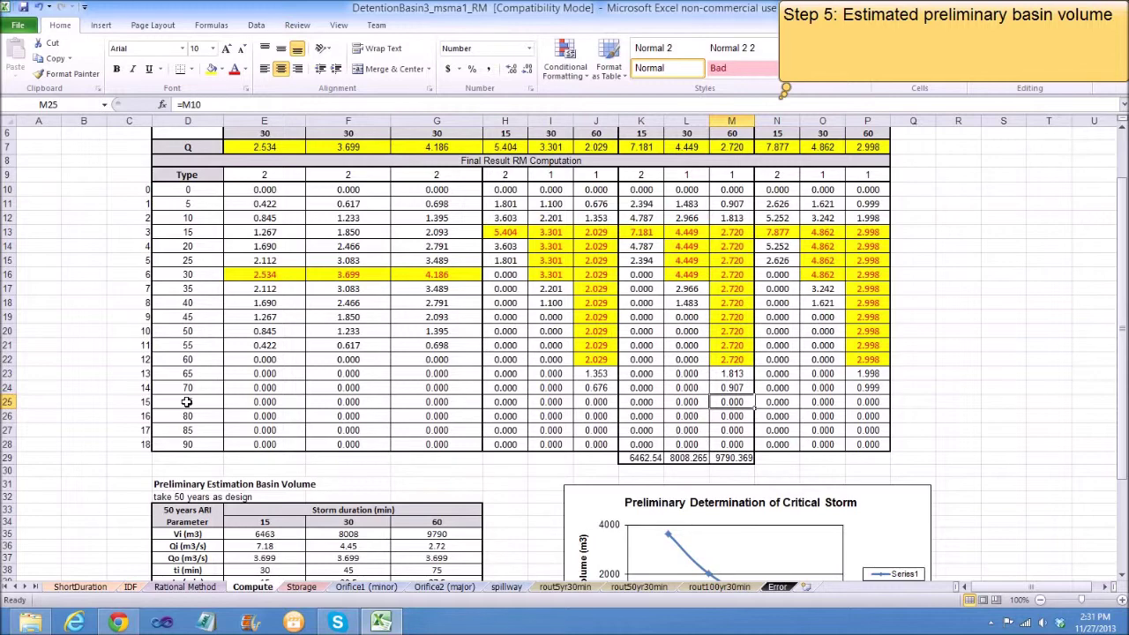
pyautogui.scroll(-2, 187, 402)
pyautogui.click(256, 499)
pyautogui.scroll(1, 265, 499)
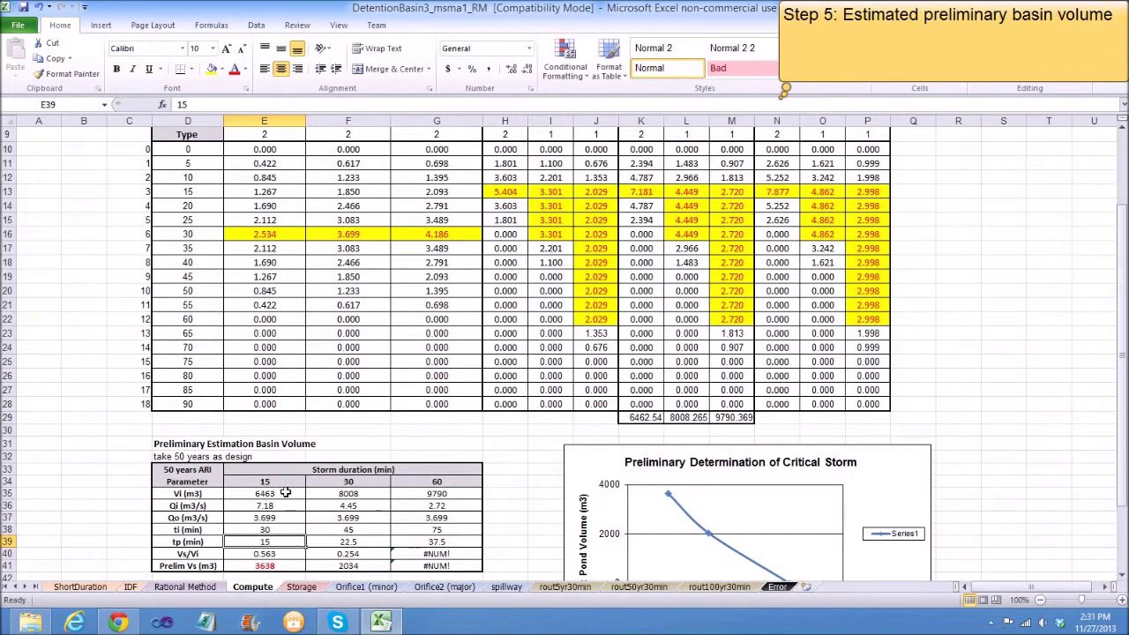
pyautogui.click(621, 195)
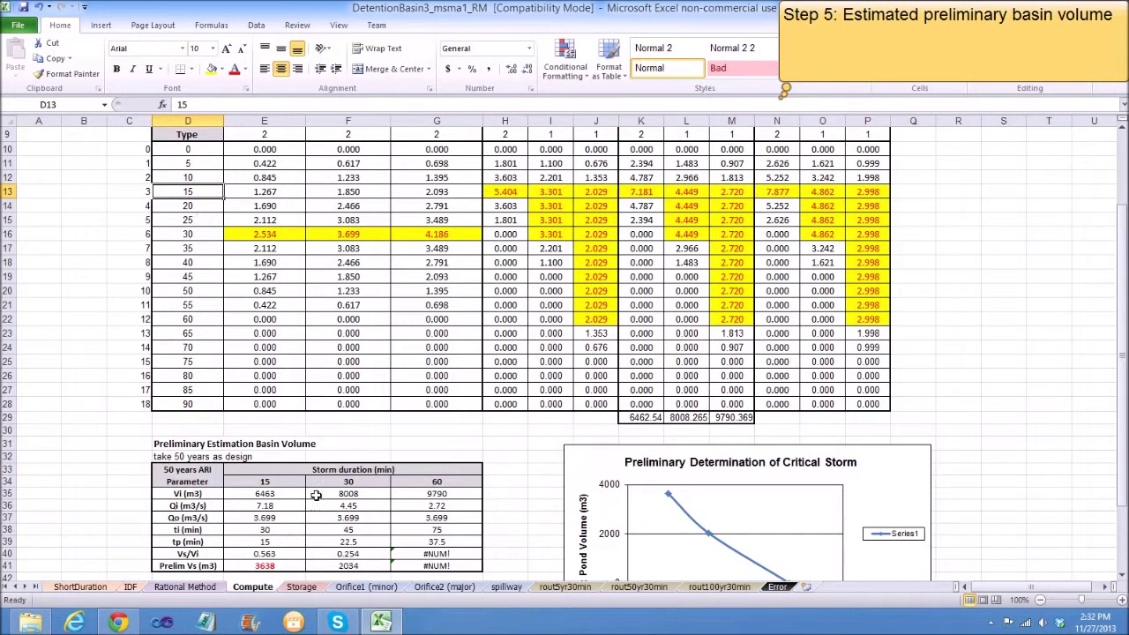
pyautogui.click(327, 543)
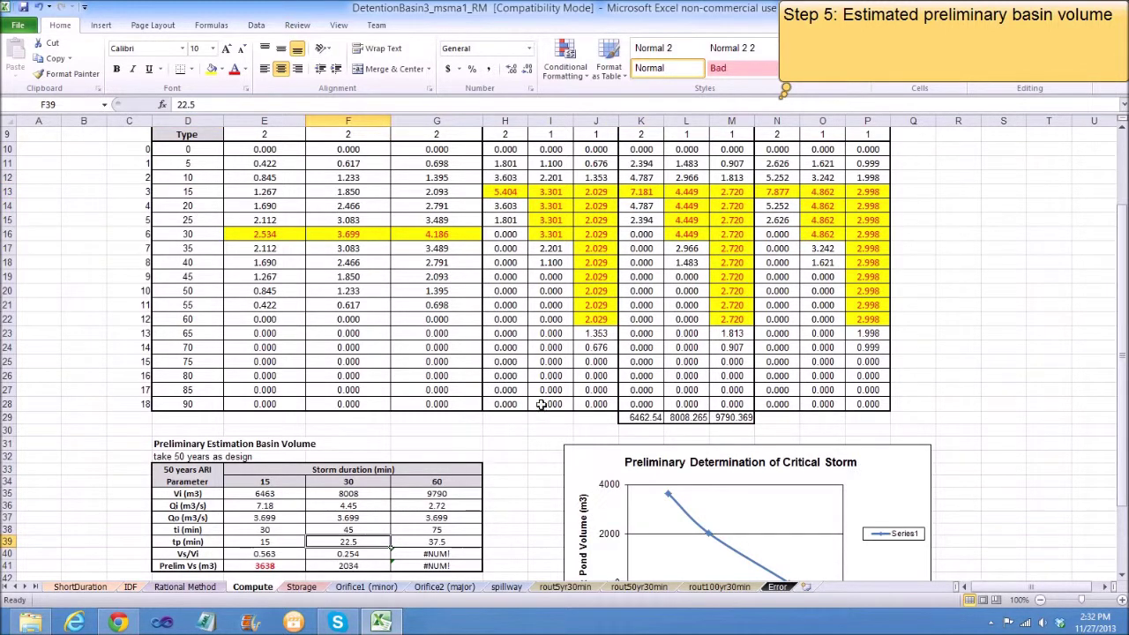
pyautogui.click(685, 219)
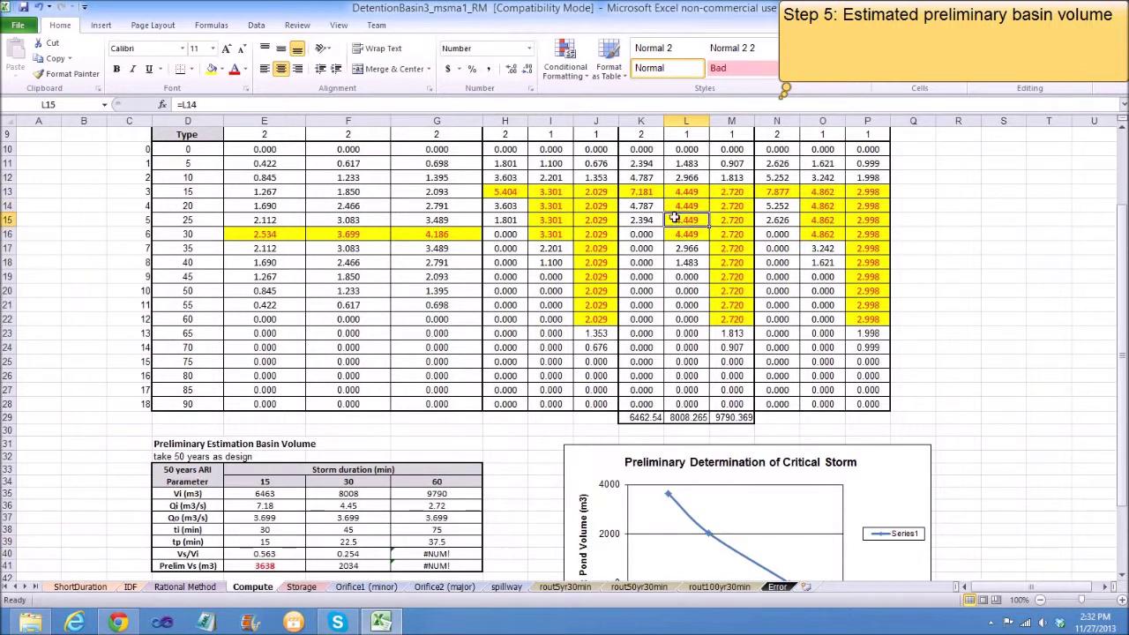
pyautogui.click(180, 217)
pyautogui.click(438, 540)
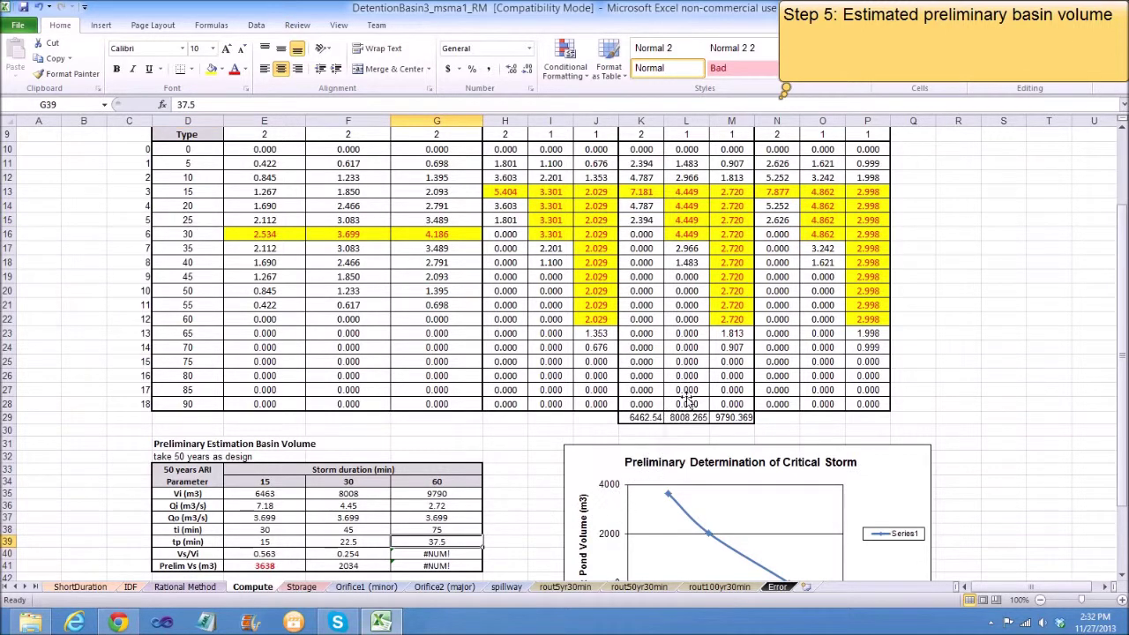
pyautogui.click(732, 262)
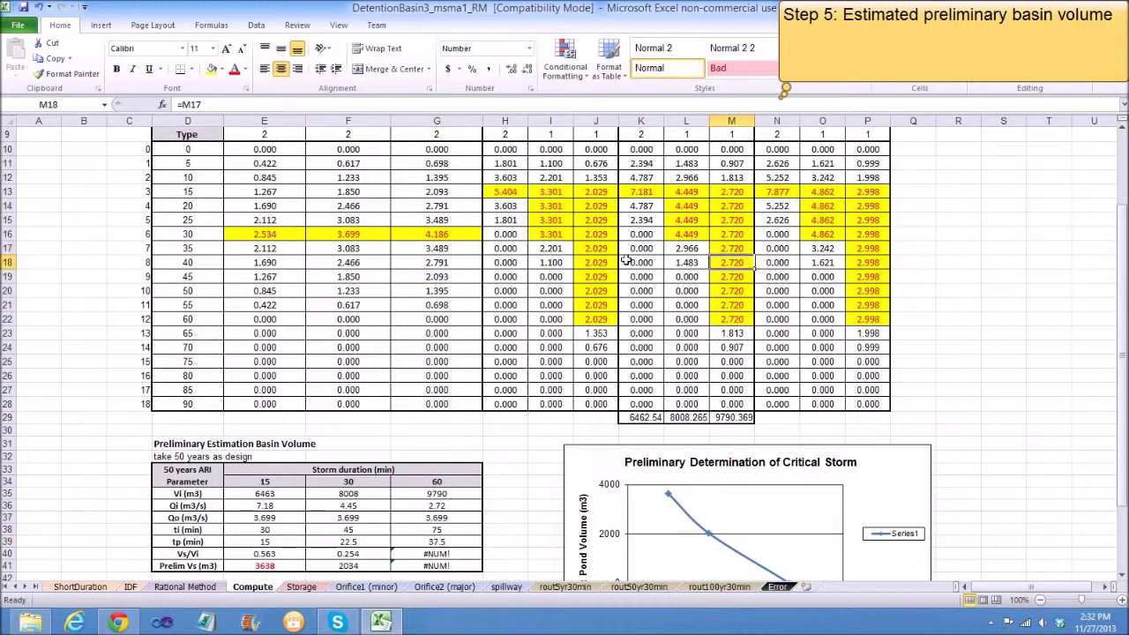
pyautogui.click(199, 251)
pyautogui.click(195, 262)
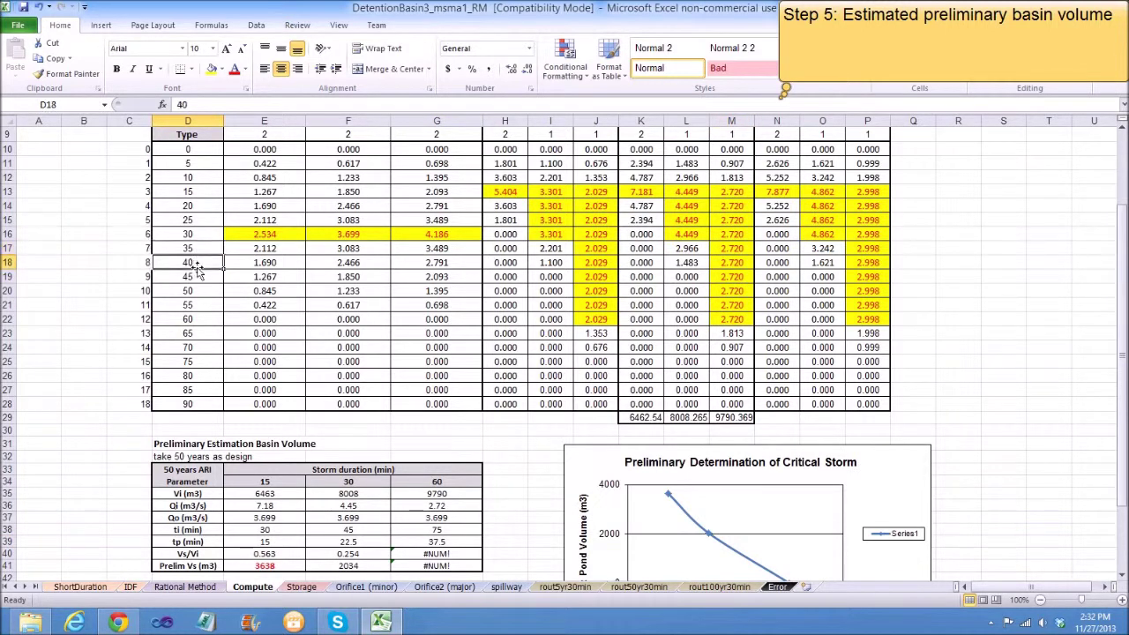
pyautogui.click(262, 540)
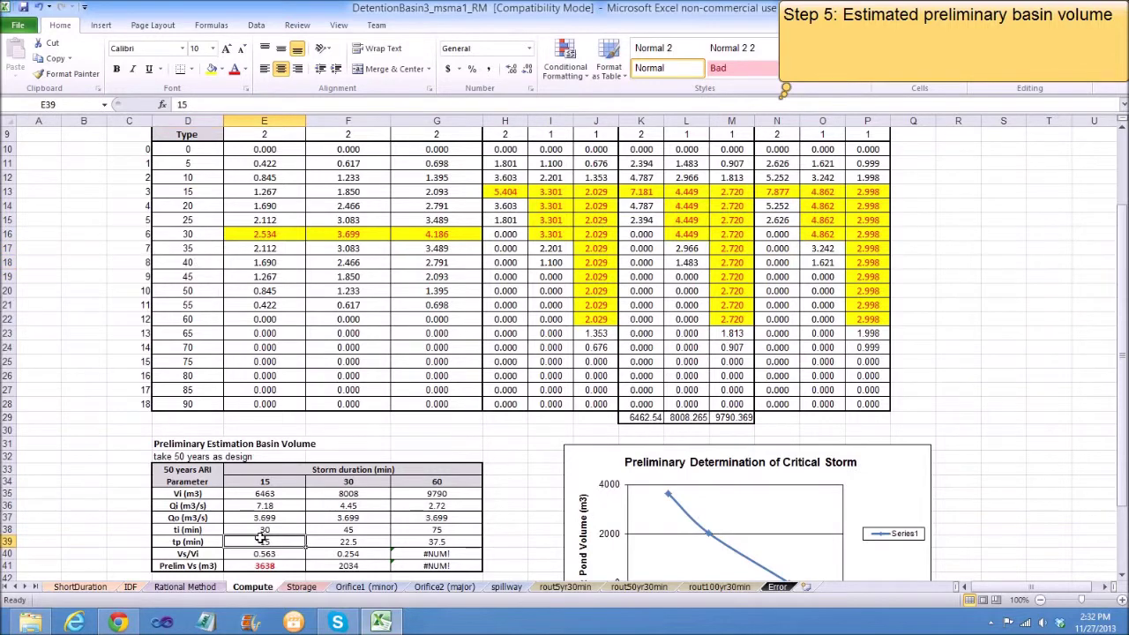
pyautogui.scroll(-2, 260, 536)
pyautogui.scroll(-1, 259, 536)
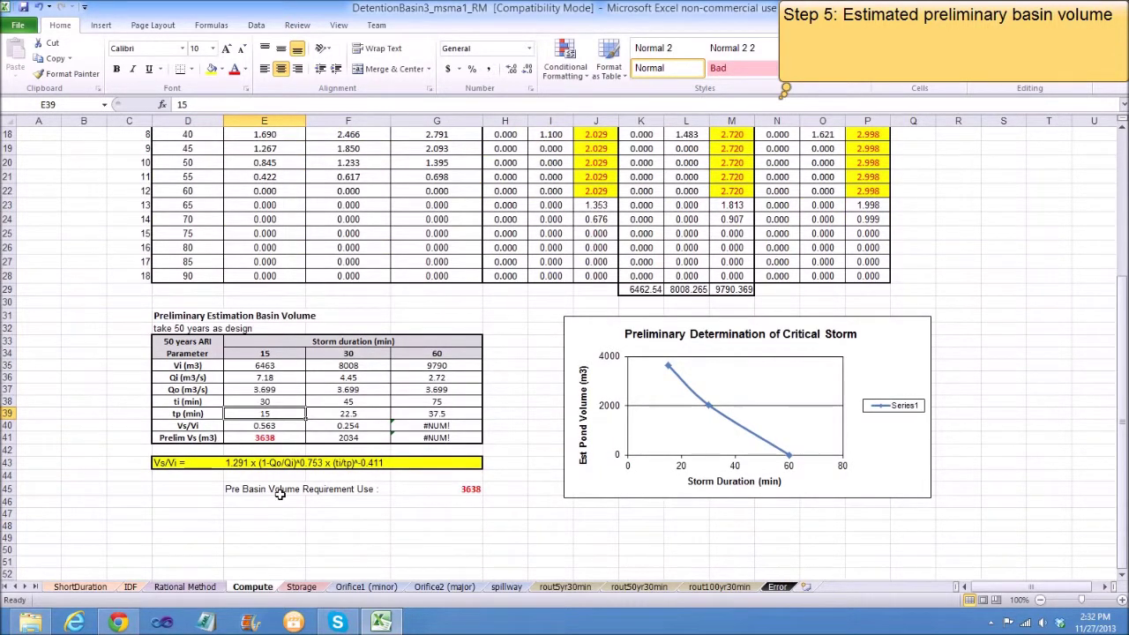
# Step: Check the preliminary volume formulas and the 3638 m3 requirement in G45, then go to the Storage sheet
pyautogui.click(293, 436)
pyautogui.click(328, 435)
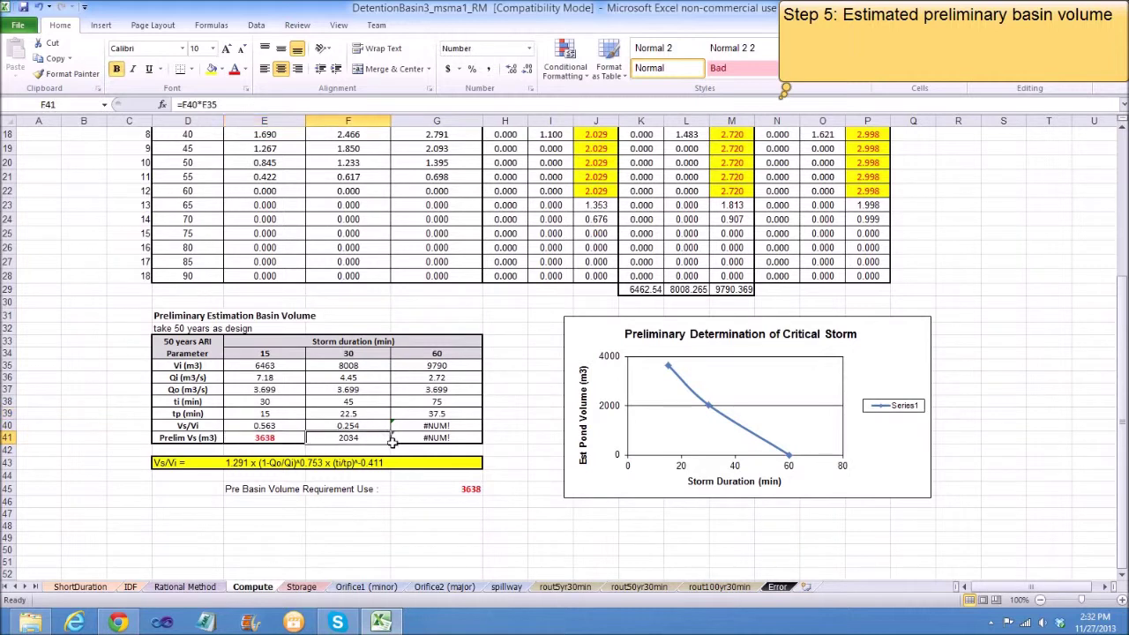
pyautogui.click(435, 437)
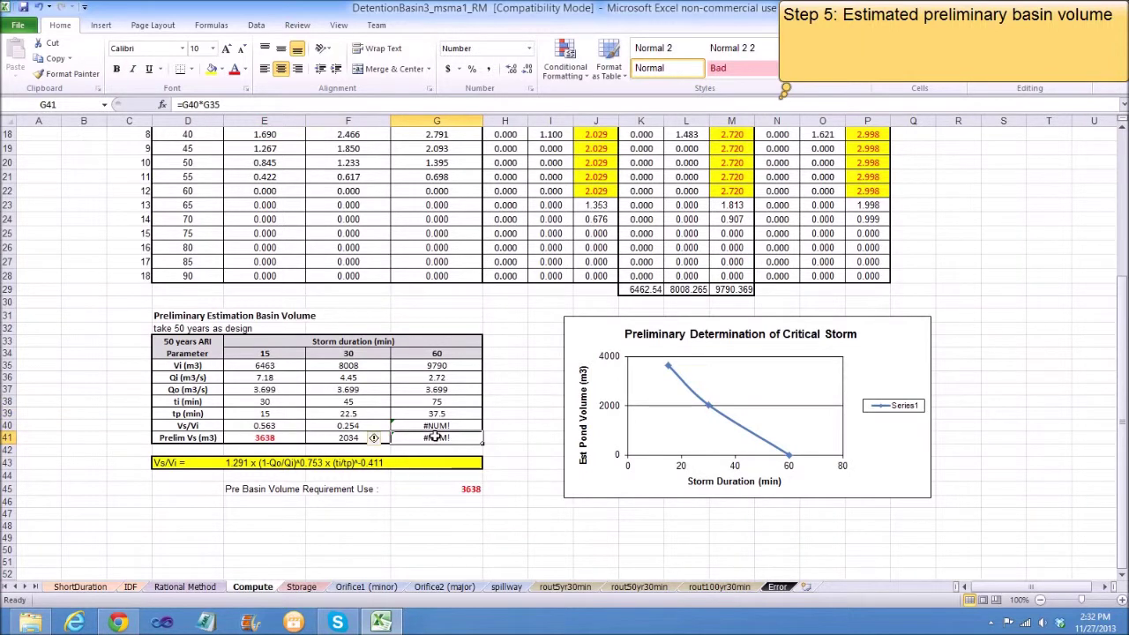
pyautogui.click(276, 438)
pyautogui.click(430, 490)
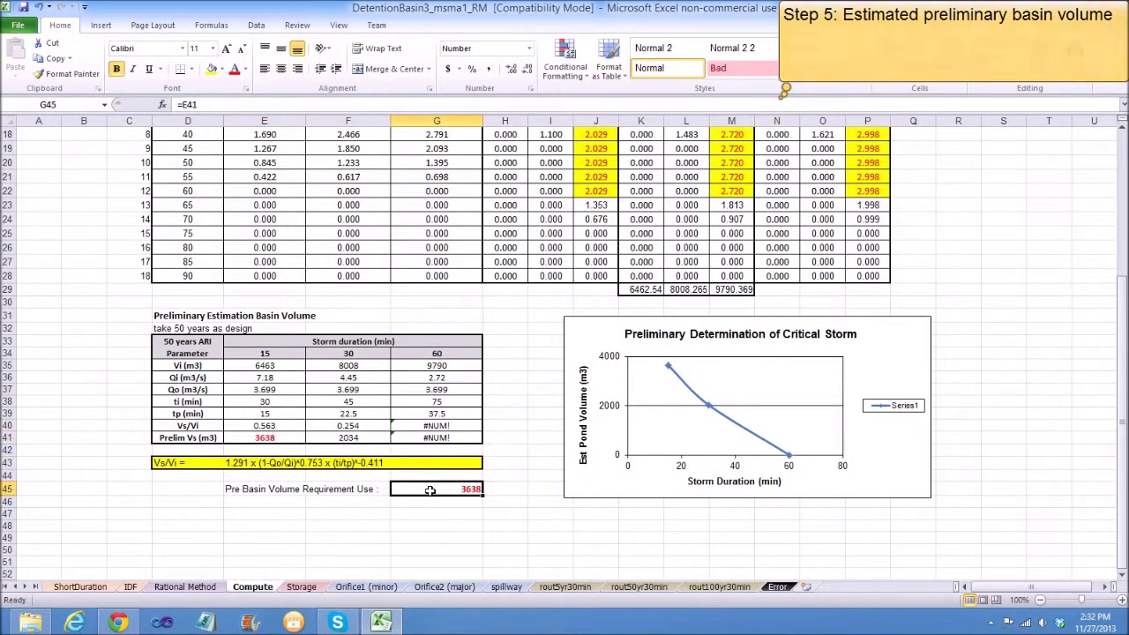
pyautogui.click(448, 514)
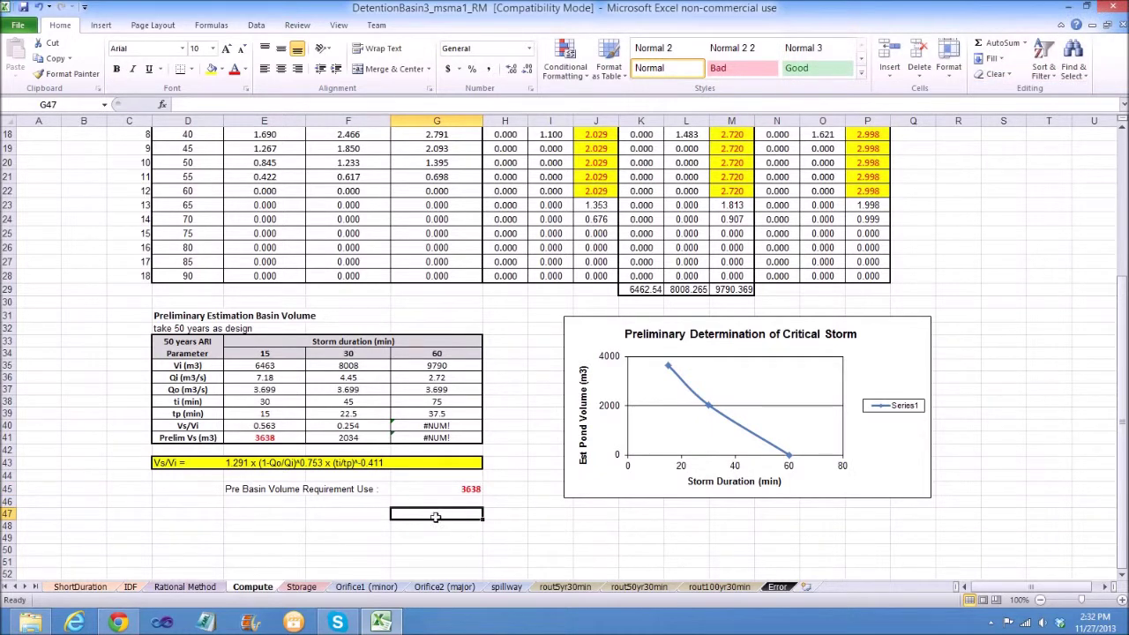
pyautogui.click(300, 586)
pyautogui.click(316, 475)
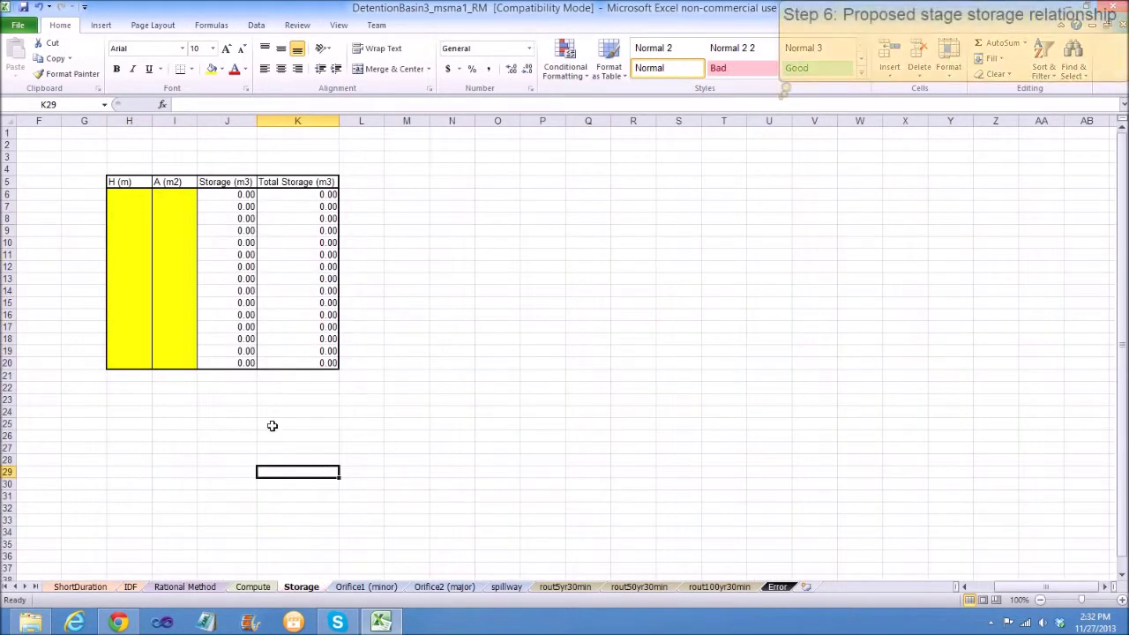
# Step: Enter stage heights 0.00, 0.25, 0.50, 0.75 and 1.00 m in H6:H10
pyautogui.click(138, 197)
pyautogui.write('0')
pyautogui.press('Return')
pyautogui.write('0.25')
pyautogui.press('Return')
pyautogui.write('0.5')
pyautogui.press('Return')
pyautogui.write('0.5')
pyautogui.press('Return')
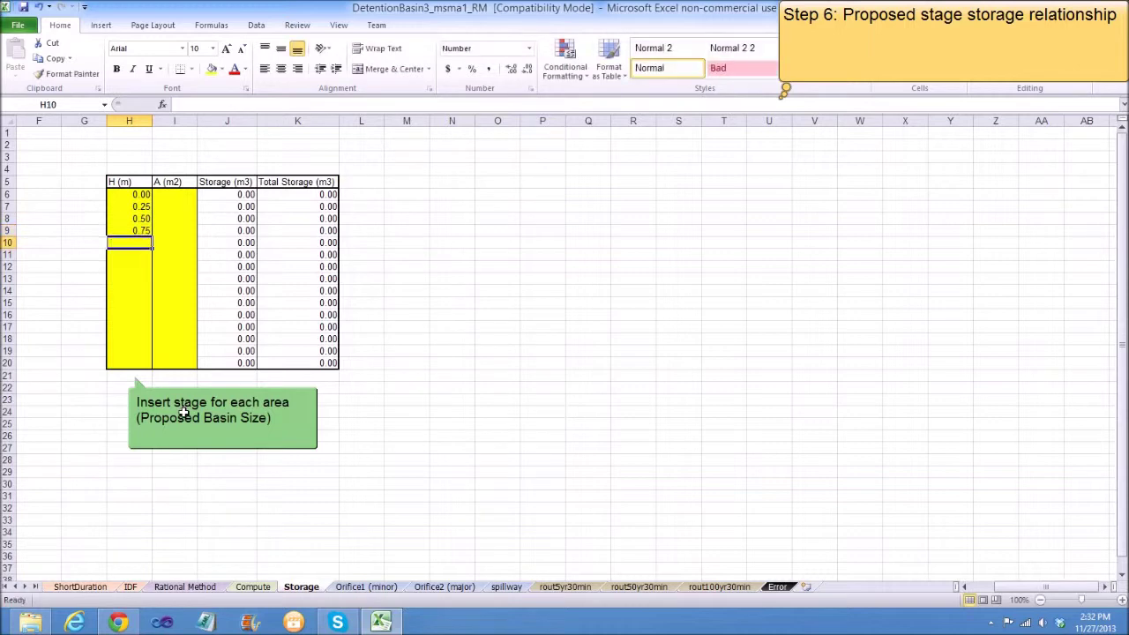
pyautogui.write('1')
pyautogui.press('Return')
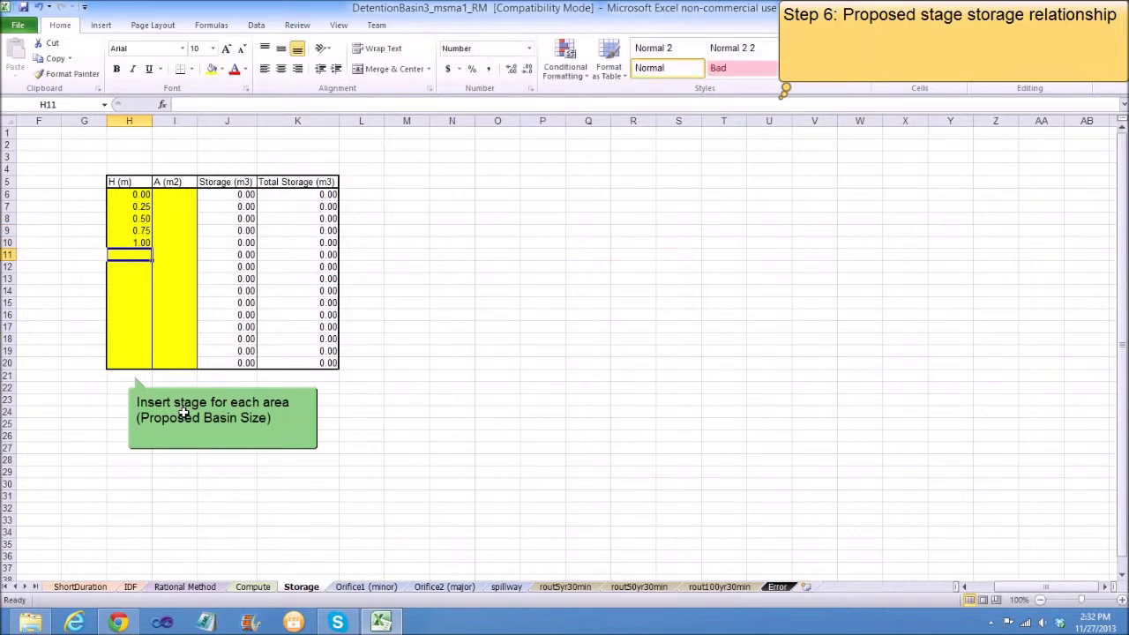
# Step: Continue the stages 1.25 through 3.50 m in H11:H20, correcting H19 to 3.25
pyautogui.write('1.25')
pyautogui.press('Return')
pyautogui.write('1.5')
pyautogui.press('Return')
pyautogui.write('1.')
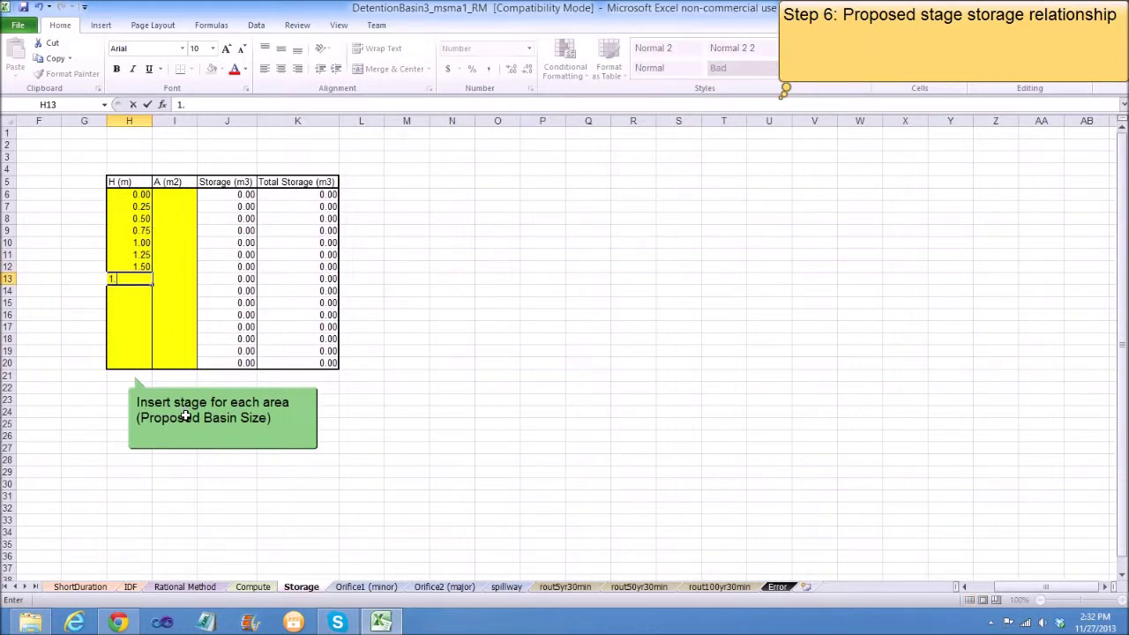
pyautogui.write('75')
pyautogui.press('Return')
pyautogui.write('2')
pyautogui.press('Return')
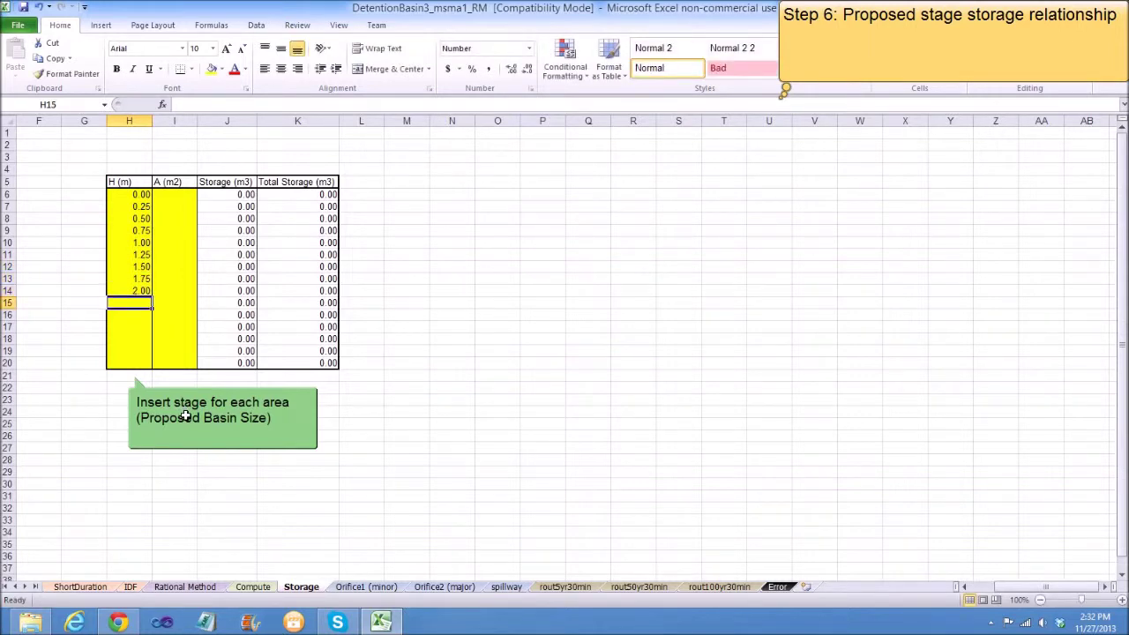
pyautogui.write('2.25')
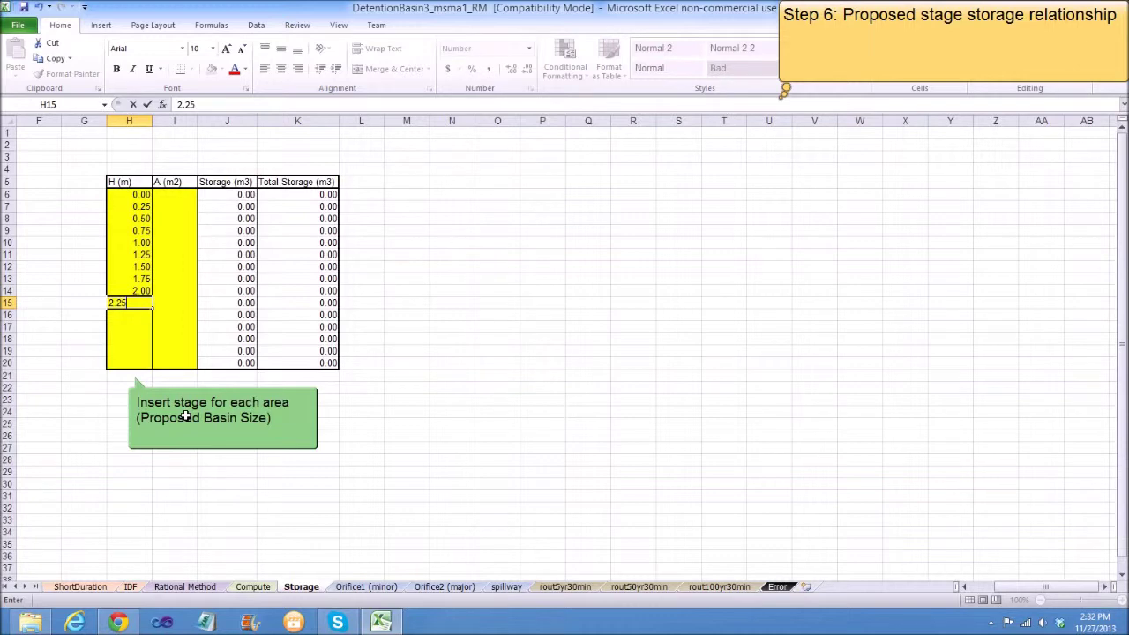
pyautogui.press('Return')
pyautogui.write('2.5')
pyautogui.press('Return')
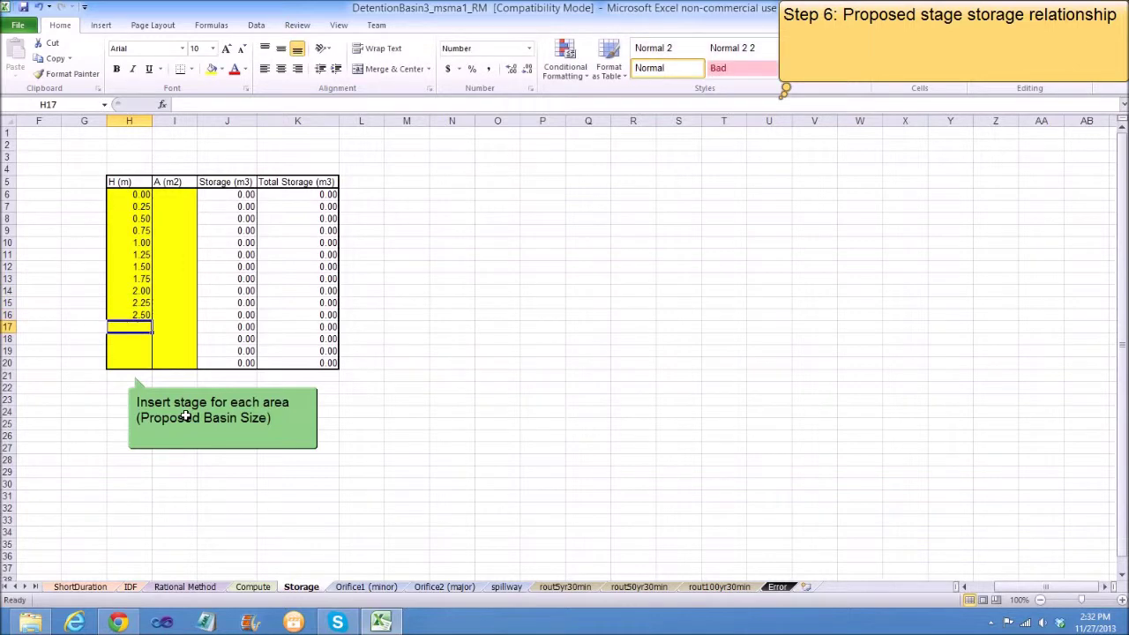
pyautogui.write('2.75')
pyautogui.press('Return')
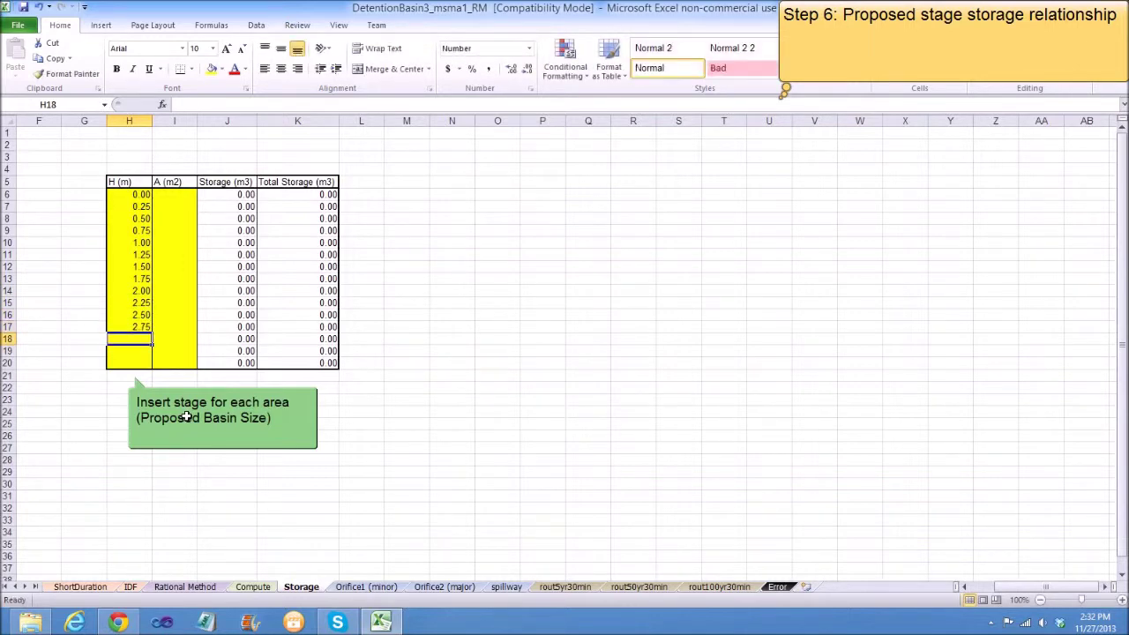
pyautogui.write('3')
pyautogui.press('Return')
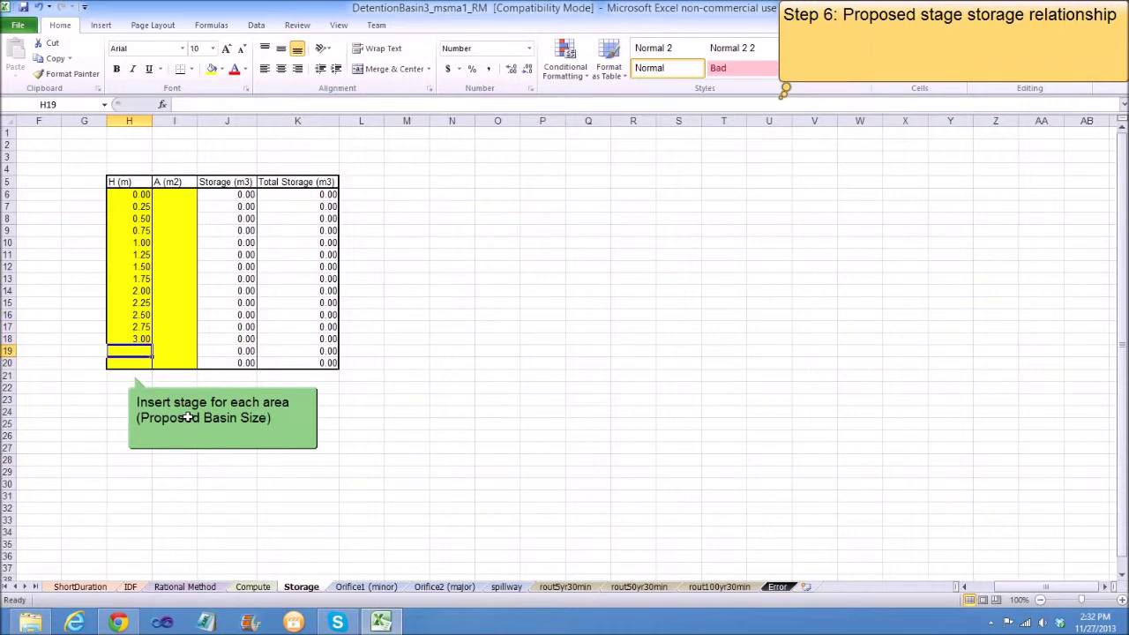
pyautogui.write('3.5')
pyautogui.press('Return')
pyautogui.write('3.25')
pyautogui.press('Return')
pyautogui.write('3.')
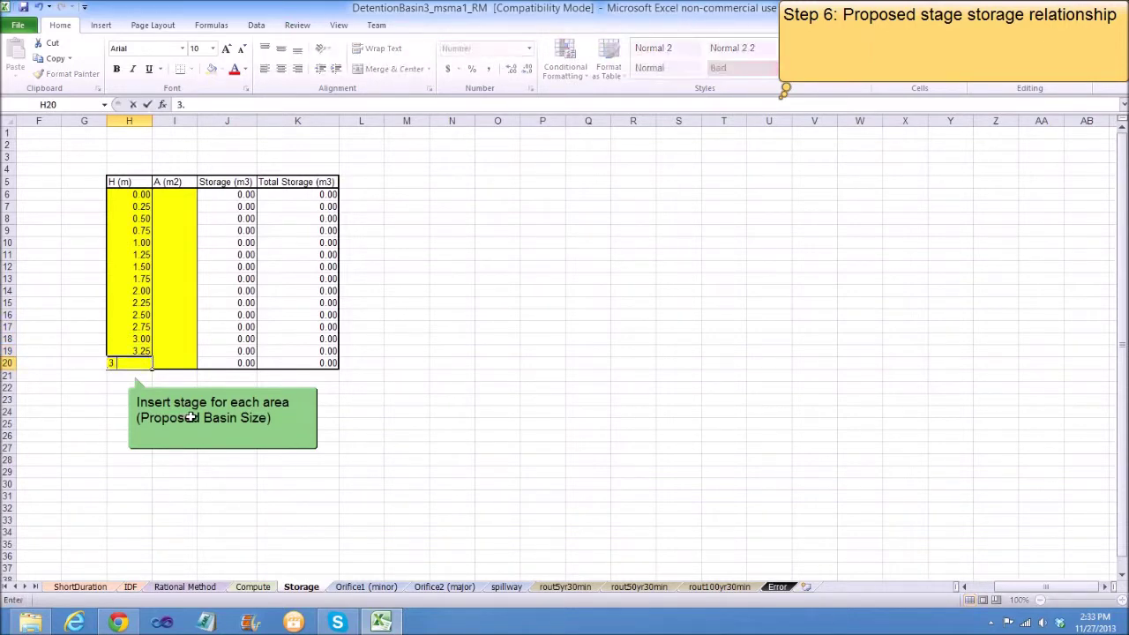
pyautogui.write('5')
pyautogui.press('Return')
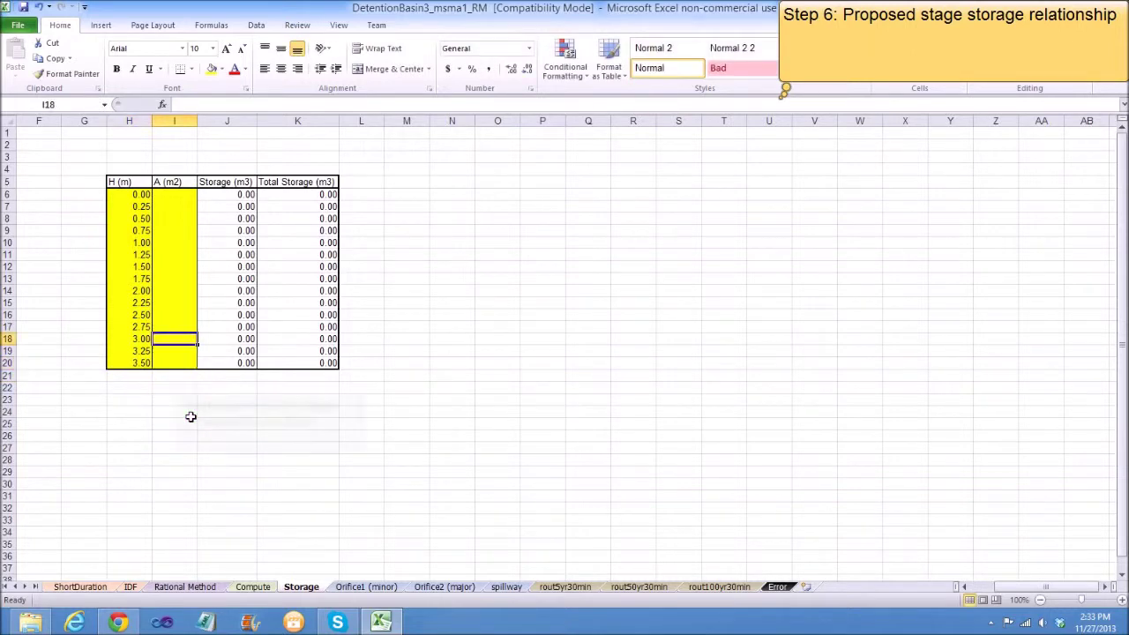
pyautogui.press('Up')
pyautogui.press('Up')
pyautogui.press('Up')
pyautogui.press('Up')
pyautogui.press('Up')
pyautogui.press('Up')
pyautogui.press('Up')
pyautogui.press('Up')
pyautogui.press('Up')
# Step: Enter areas 4280, 4411, 4497, 4579, 4701, 4799 and 4892 m² for stages 0.00 to 1.50
pyautogui.write('4280')
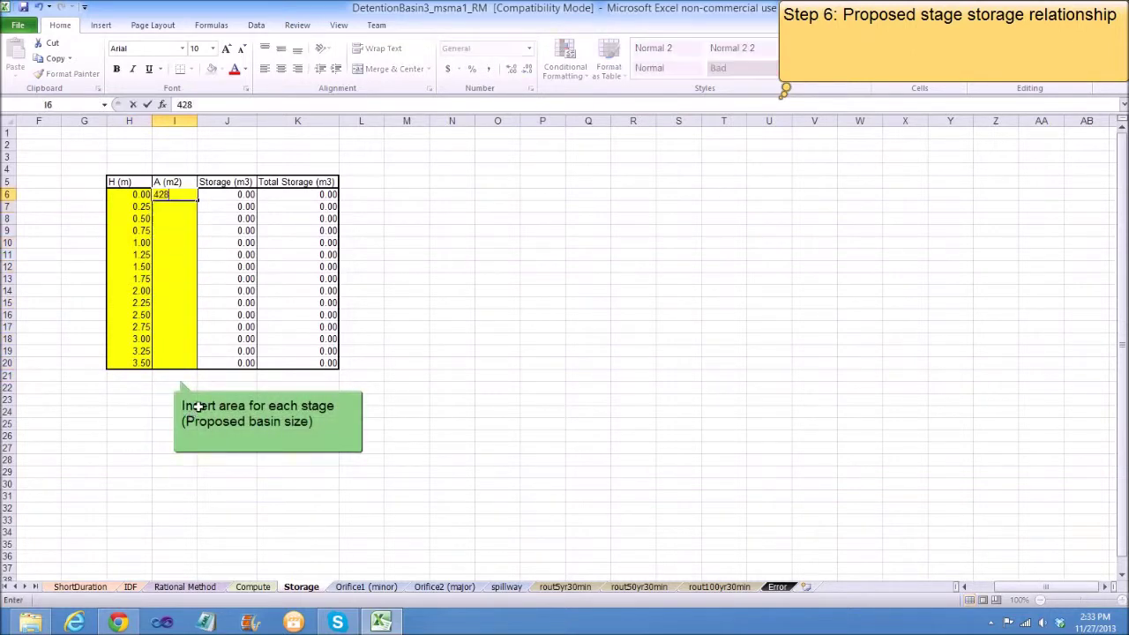
pyautogui.press('Return')
pyautogui.write('4411')
pyautogui.press('Return')
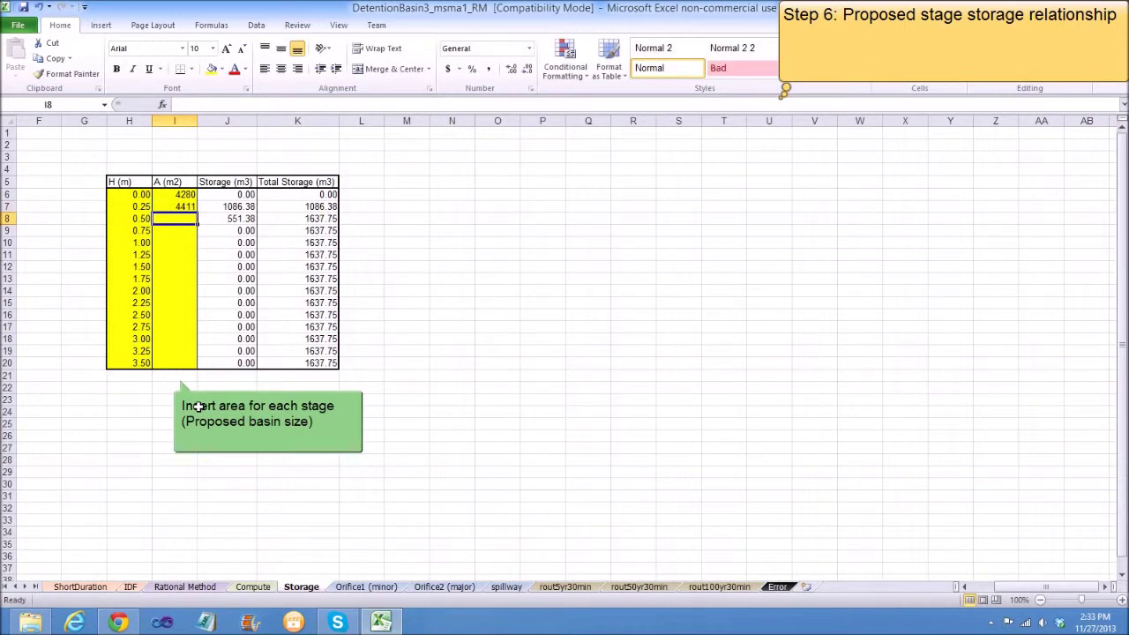
pyautogui.write('4497')
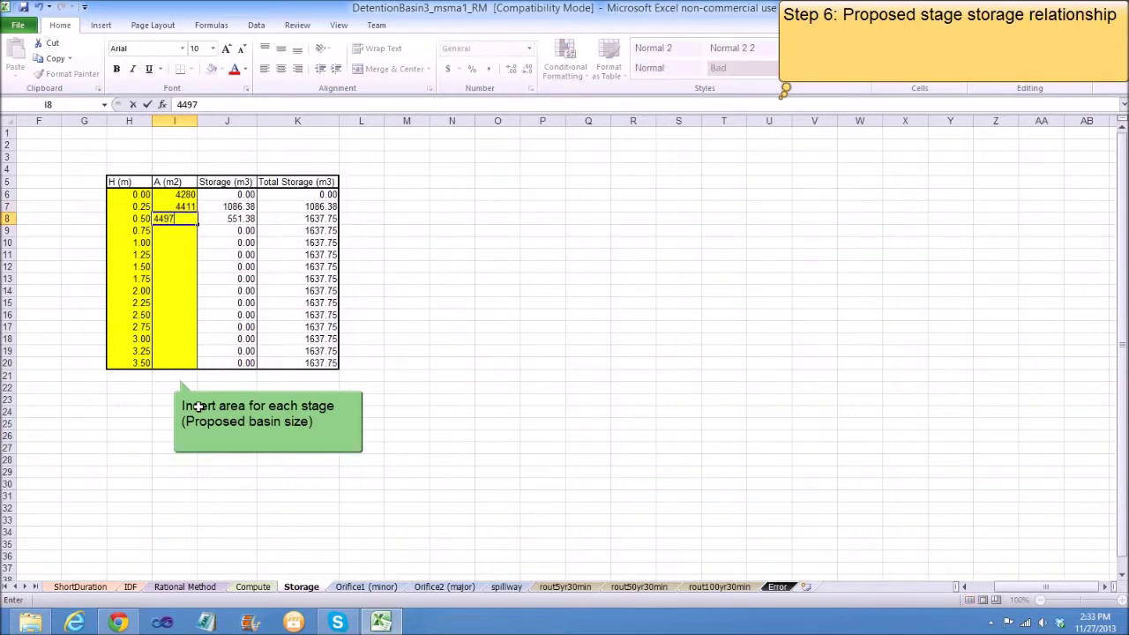
pyautogui.press('Return')
pyautogui.write('4579')
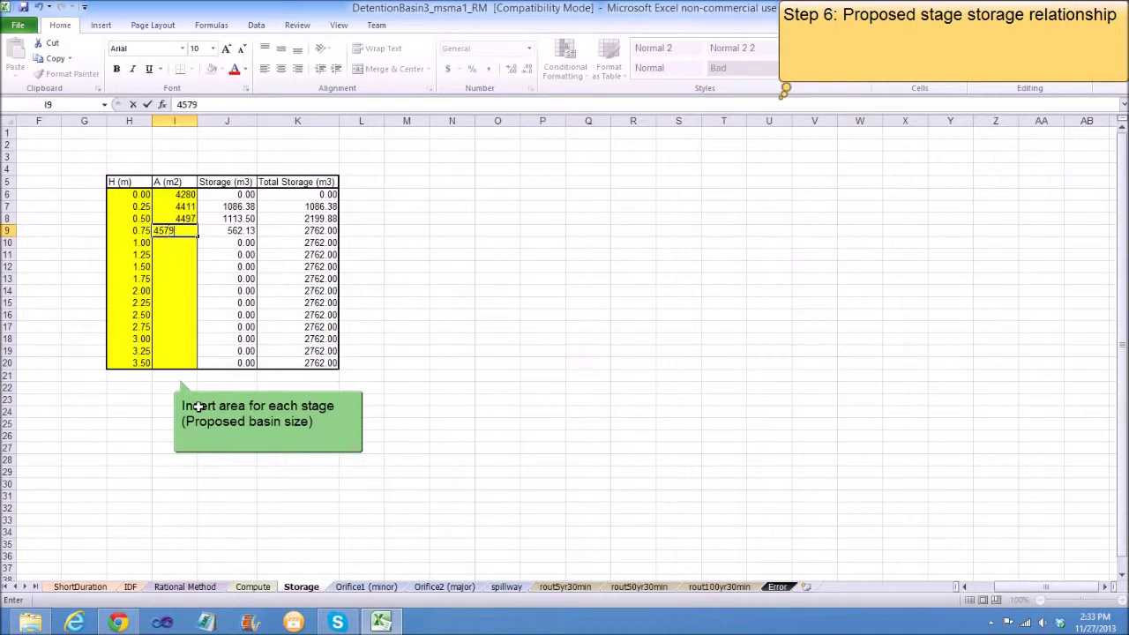
pyautogui.press('Return')
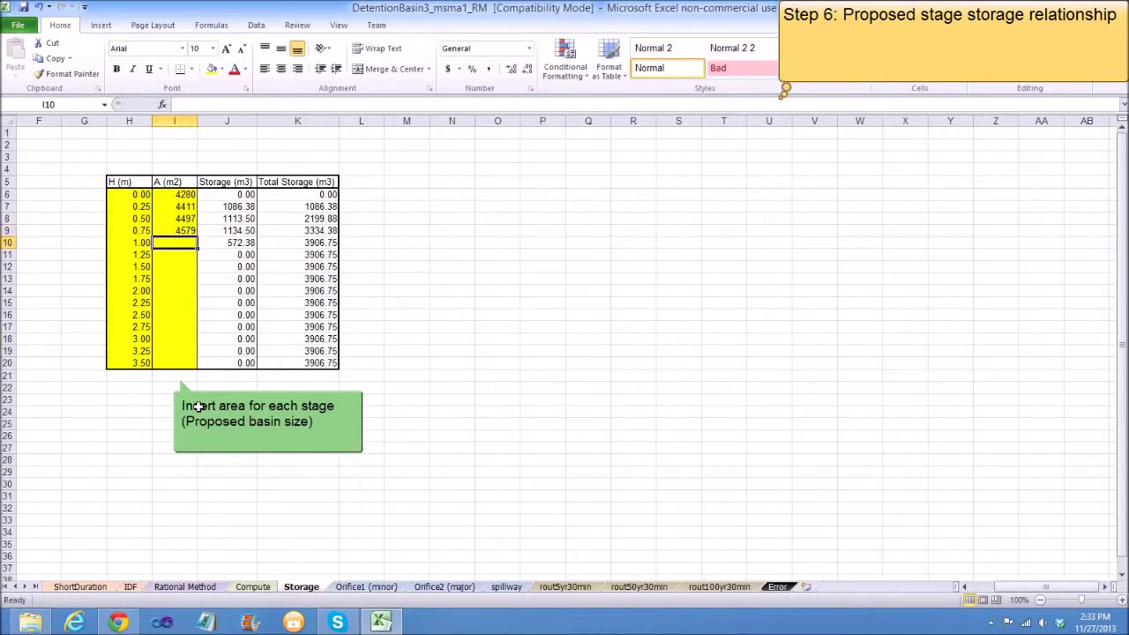
pyautogui.write('4701')
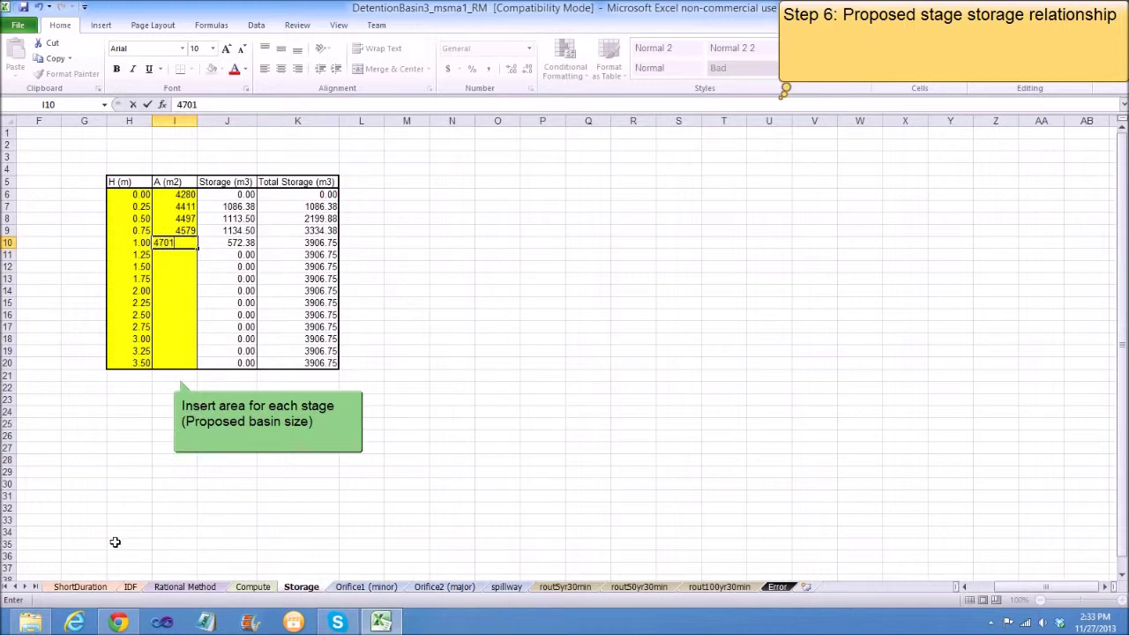
pyautogui.press('Return')
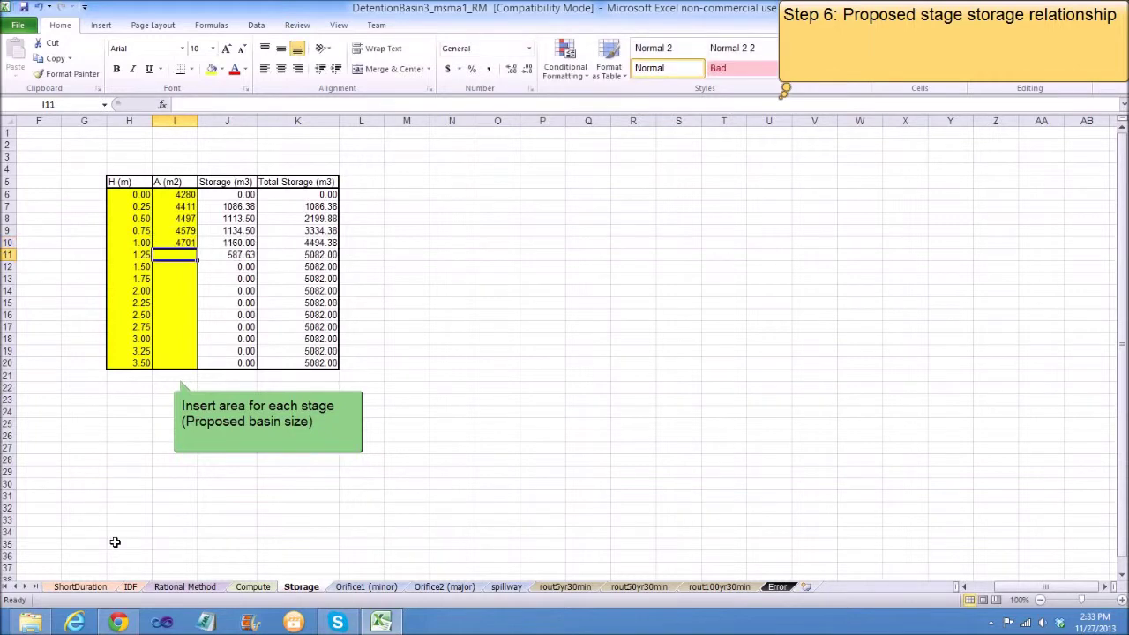
pyautogui.write('4799')
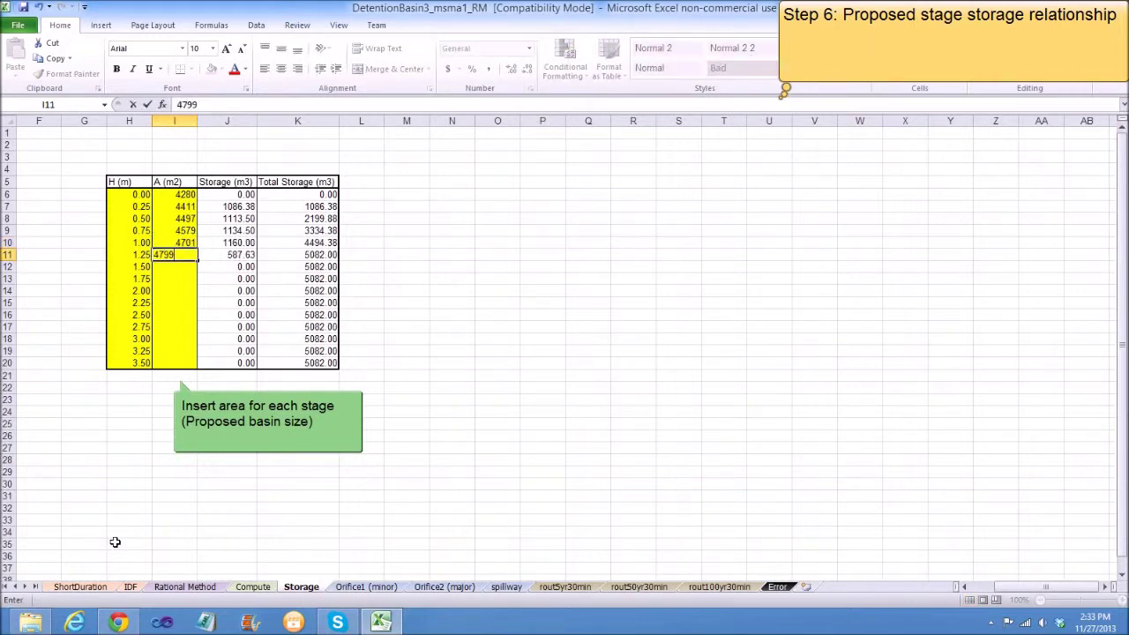
pyautogui.press('Return')
pyautogui.write('4892')
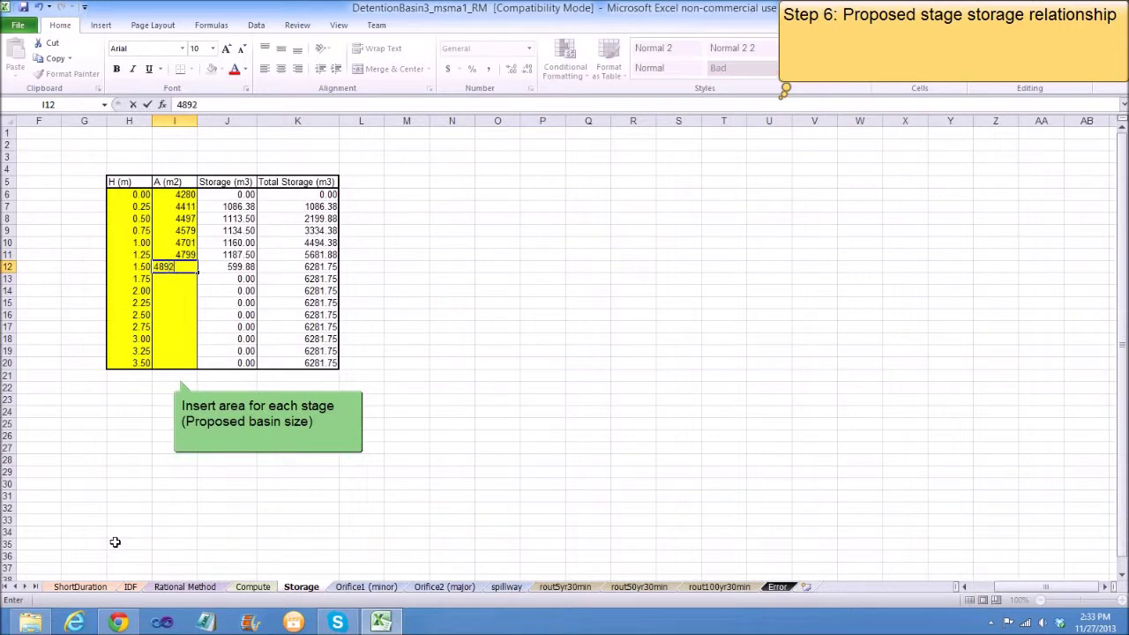
pyautogui.press('Return')
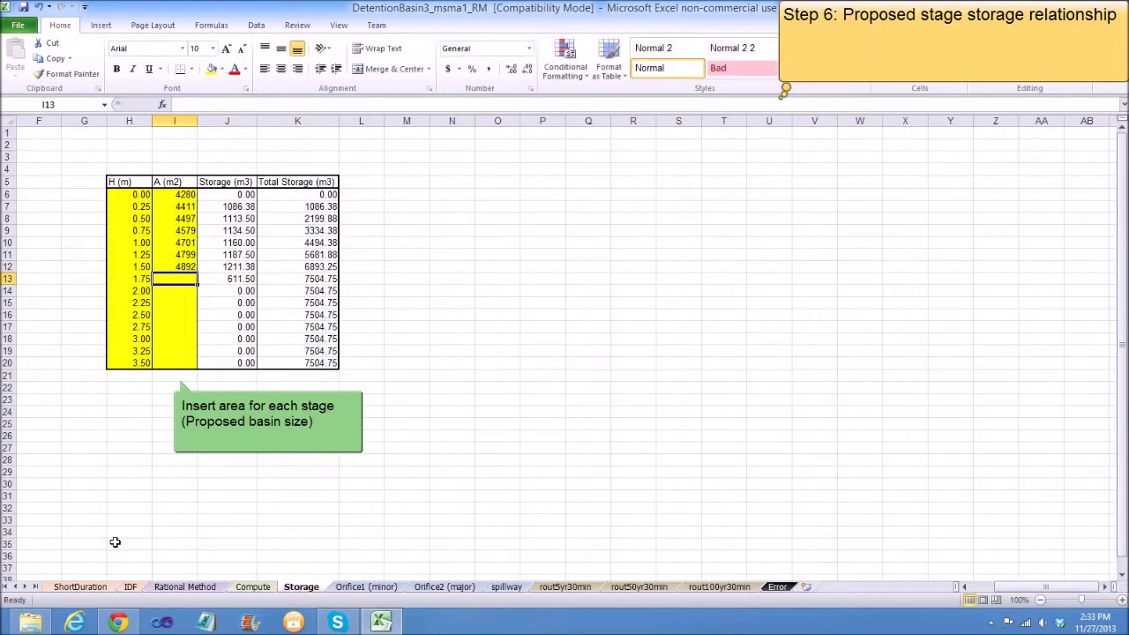
# Step: Enter areas 5012, 5092, 5211, 5305, 5389, 5508, 5622 and 5712 m² for stages 1.75 to 3.50
pyautogui.write('5012')
pyautogui.press('Return')
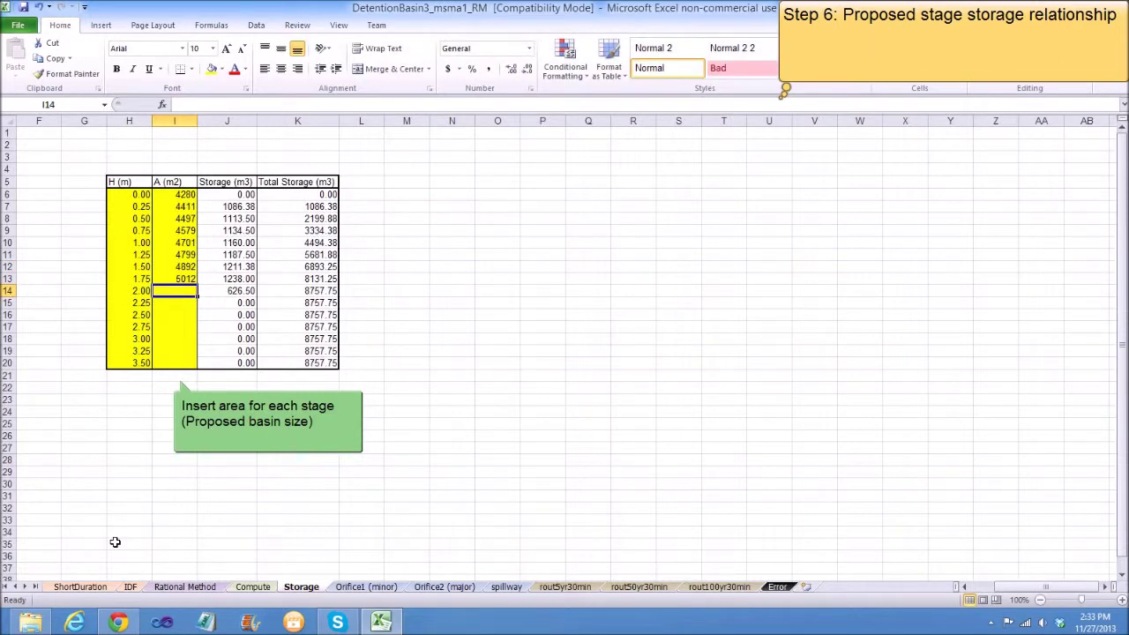
pyautogui.write('5092')
pyautogui.press('Return')
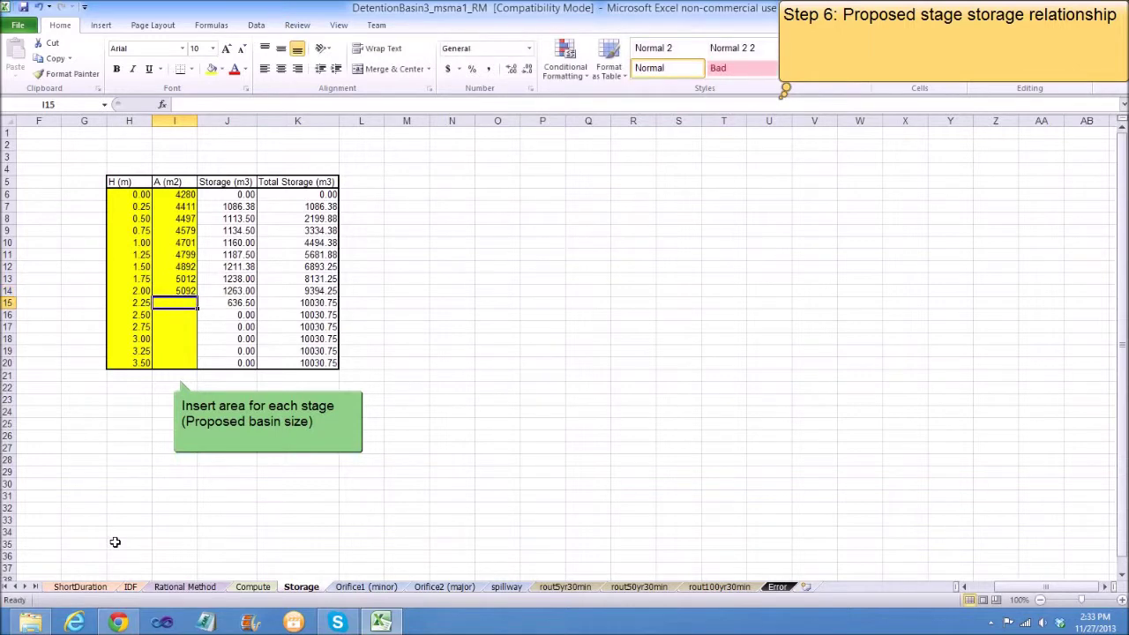
pyautogui.write('5')
pyautogui.press('Return')
pyautogui.write('530')
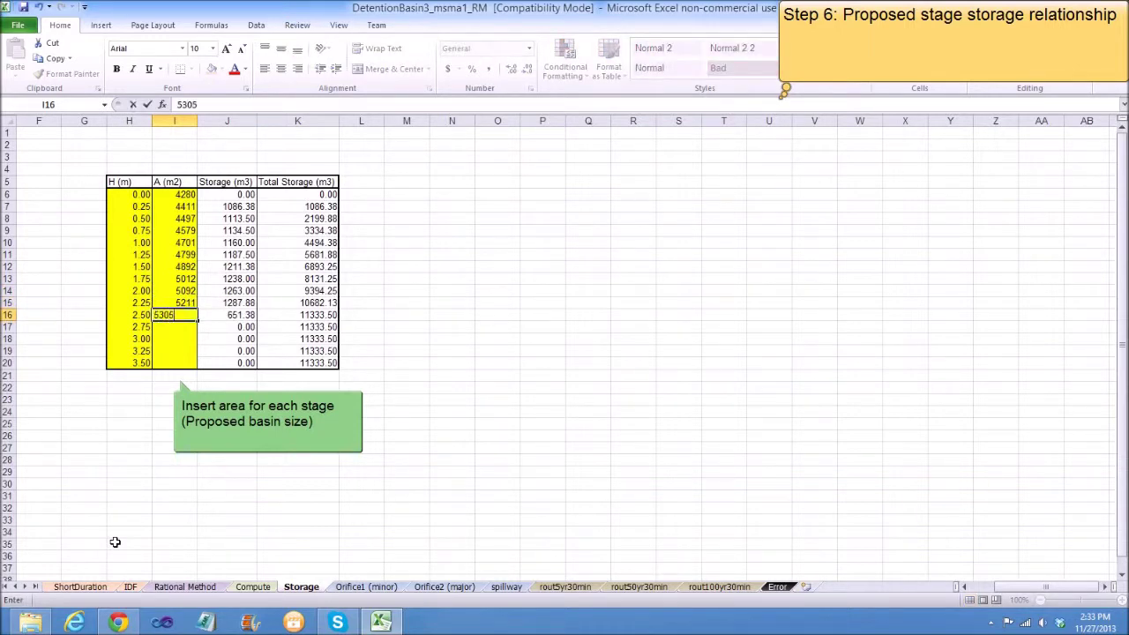
pyautogui.press('Return')
pyautogui.write('53')
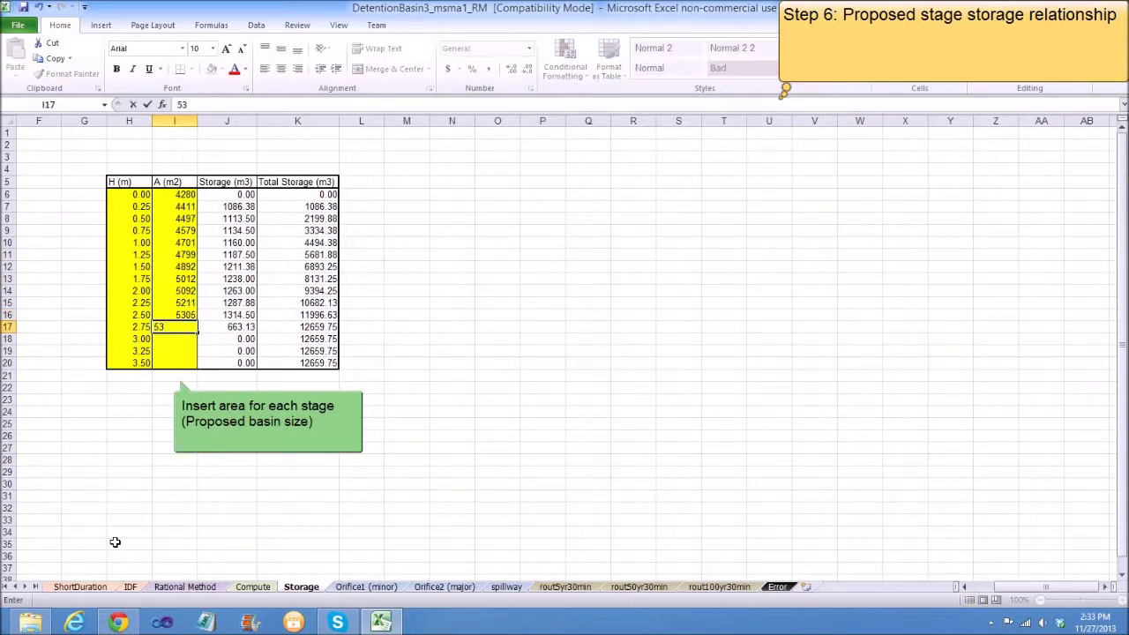
pyautogui.write('89')
pyautogui.press('Return')
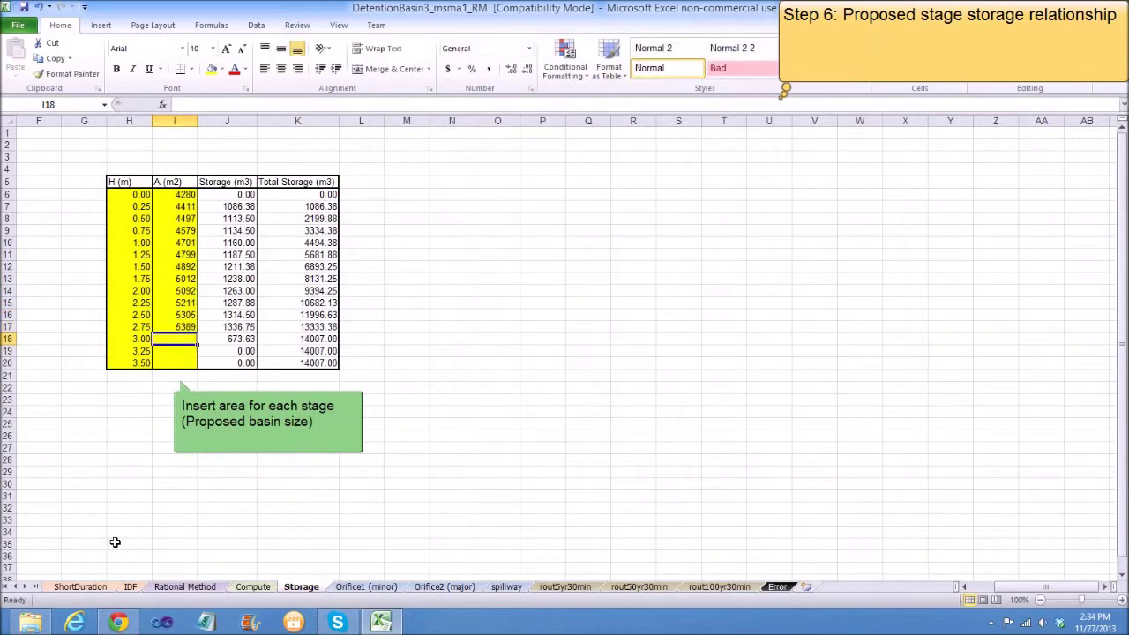
pyautogui.write('5508')
pyautogui.press('Return')
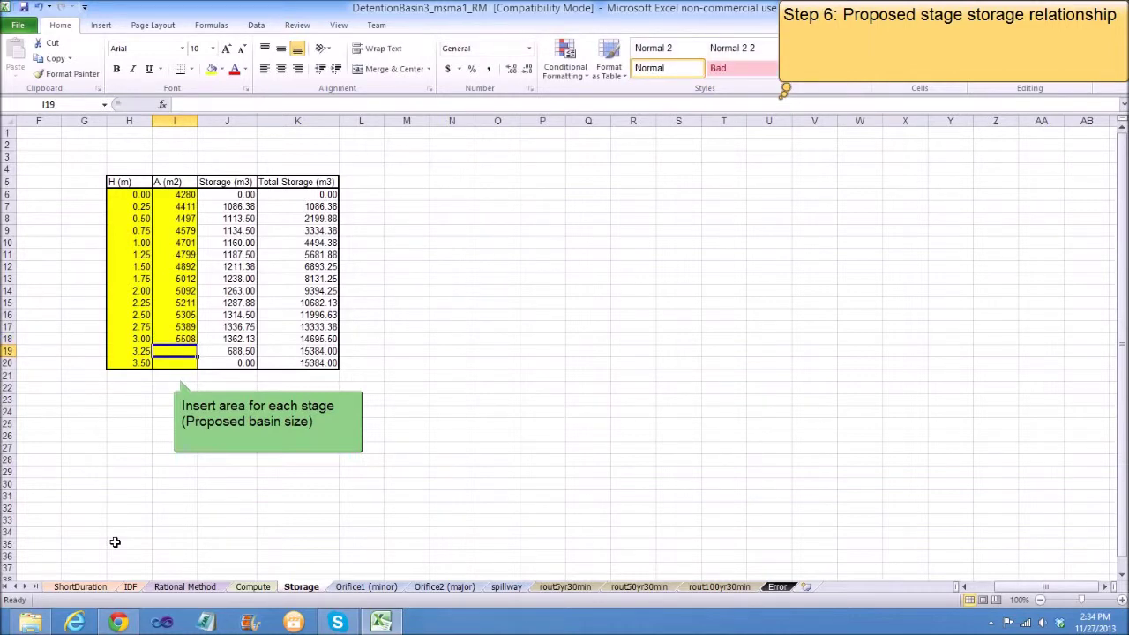
pyautogui.write('5622')
pyautogui.press('Return')
pyautogui.write('5712')
pyautogui.press('Return')
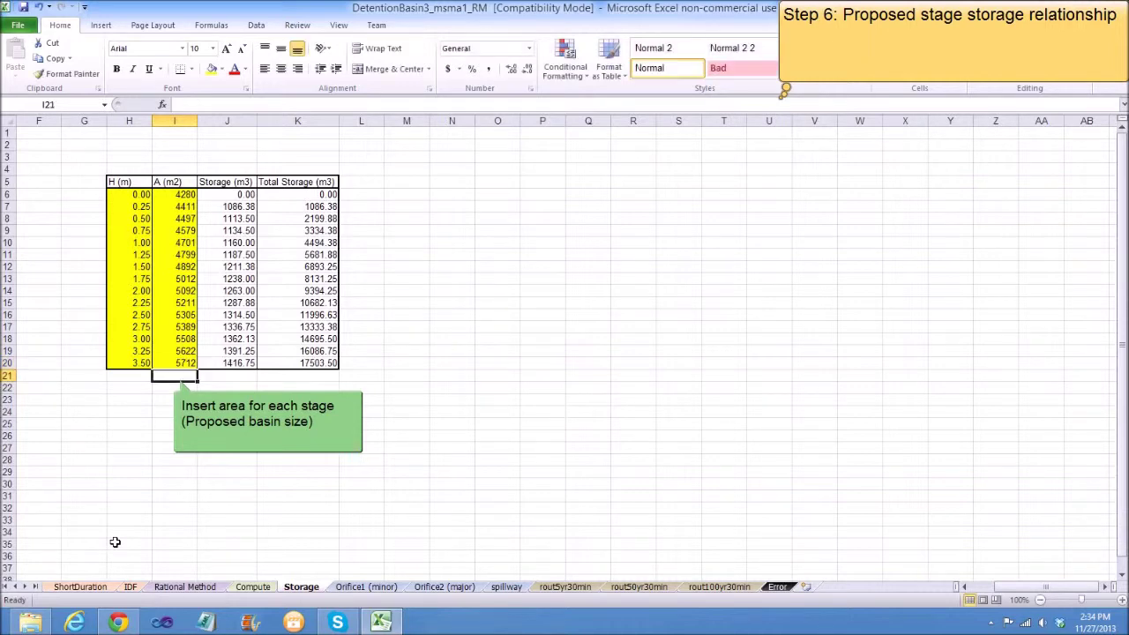
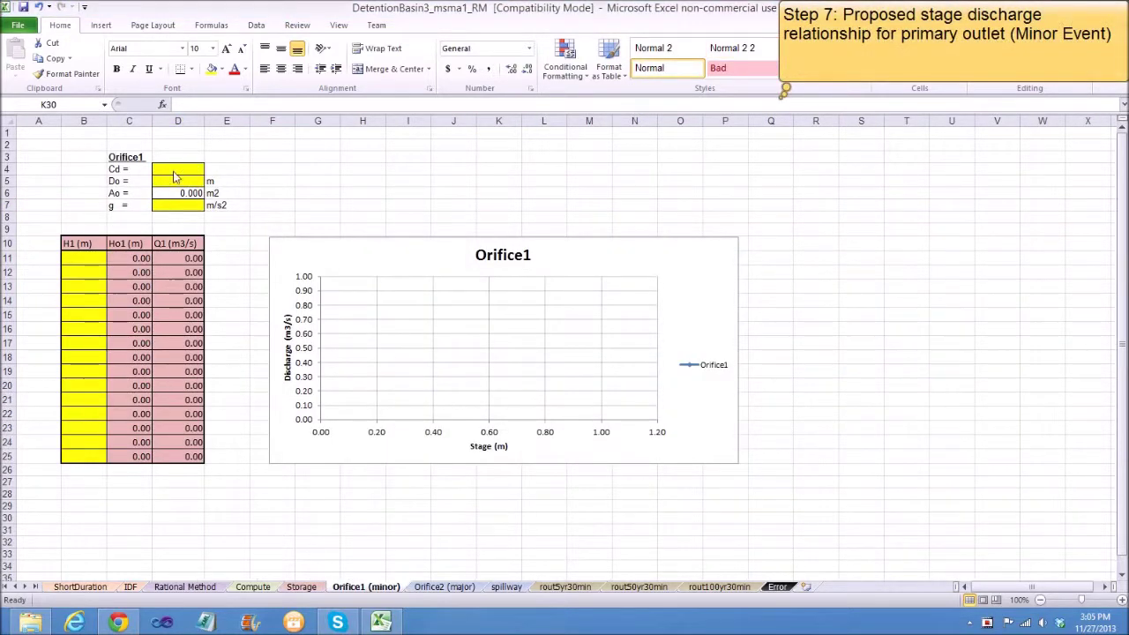
# Step: On Orifice1, enter Cd 0.6, Do 1 and g 9.81
pyautogui.doubleClick(176, 170)
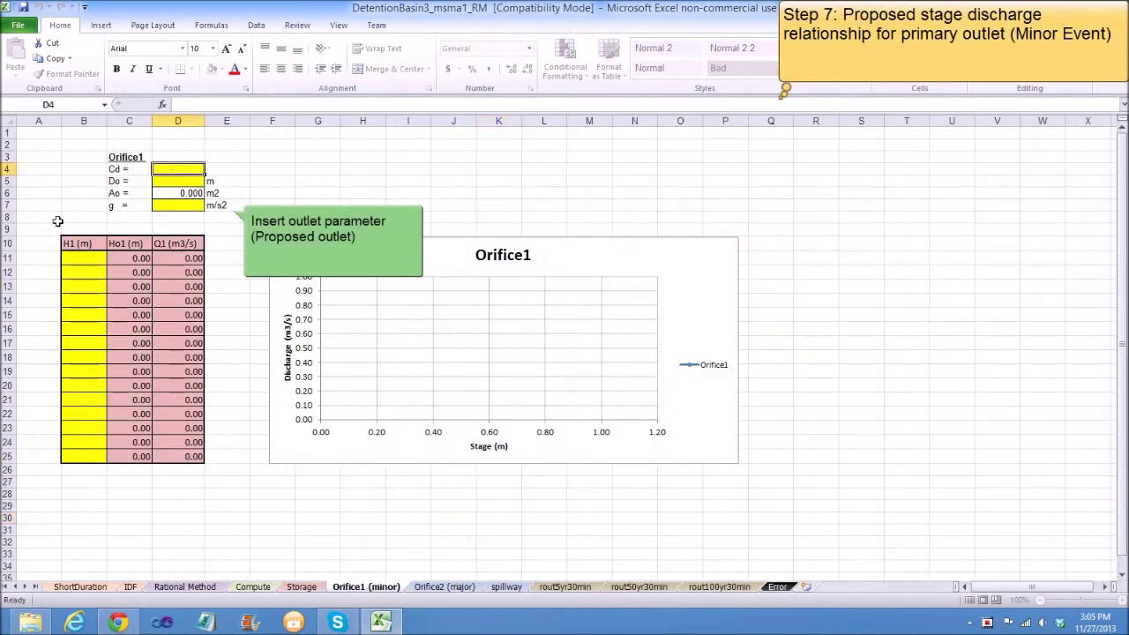
pyautogui.write('0.6')
pyautogui.press('Return')
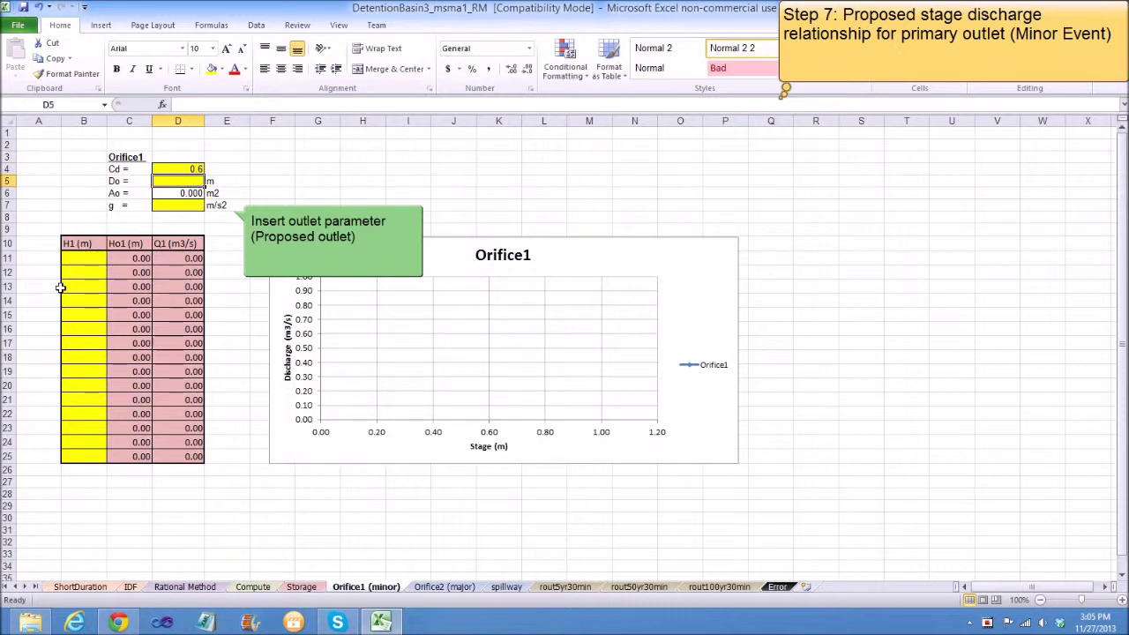
pyautogui.write('1')
pyautogui.press('Return')
pyautogui.press('Return')
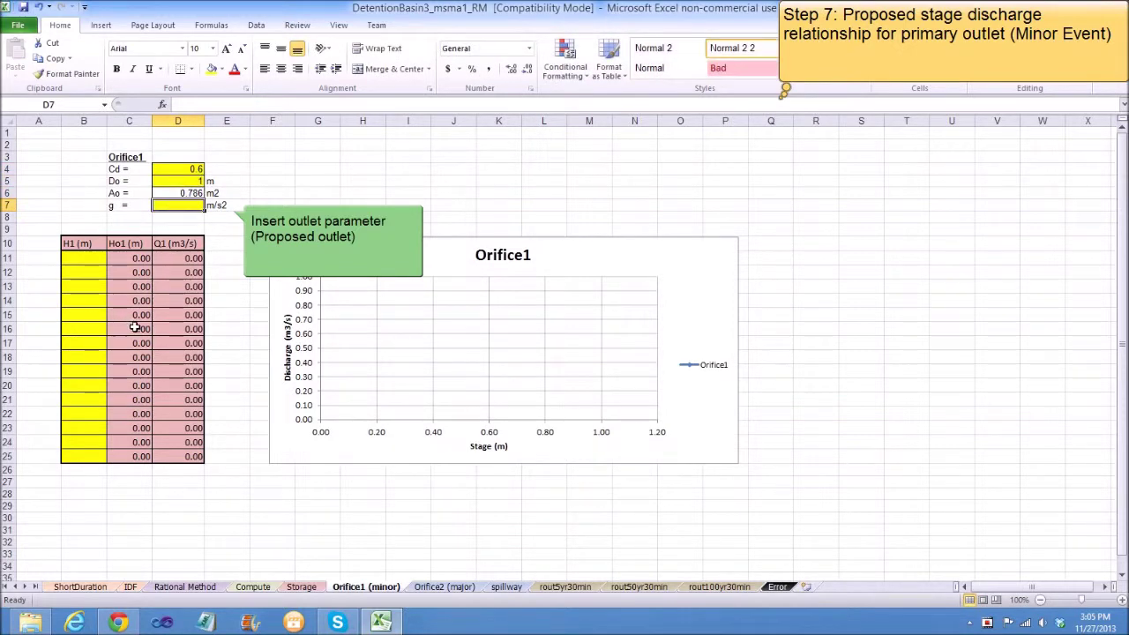
pyautogui.write('9.81')
pyautogui.press('Return')
pyautogui.press('Return')
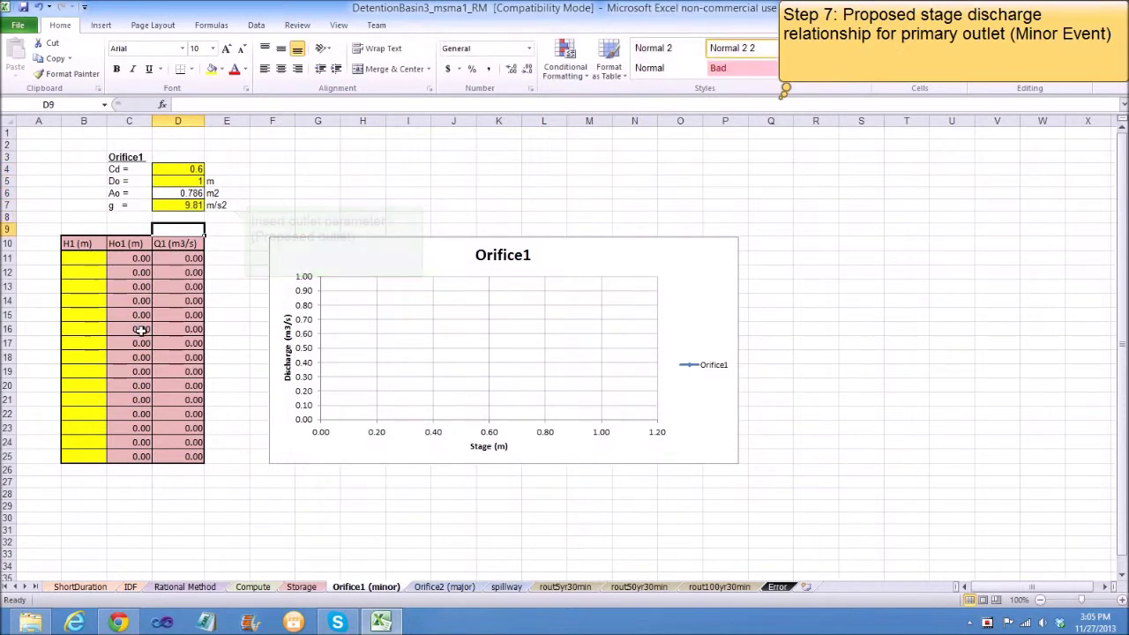
# Step: Enter stages 0.00 to 1.00 in 0.25 steps in B11:B15
pyautogui.press('Down')
pyautogui.press('Down')
pyautogui.press('Left')
pyautogui.press('Up')
pyautogui.press('Left')
pyautogui.press('Down')
pyautogui.write('0')
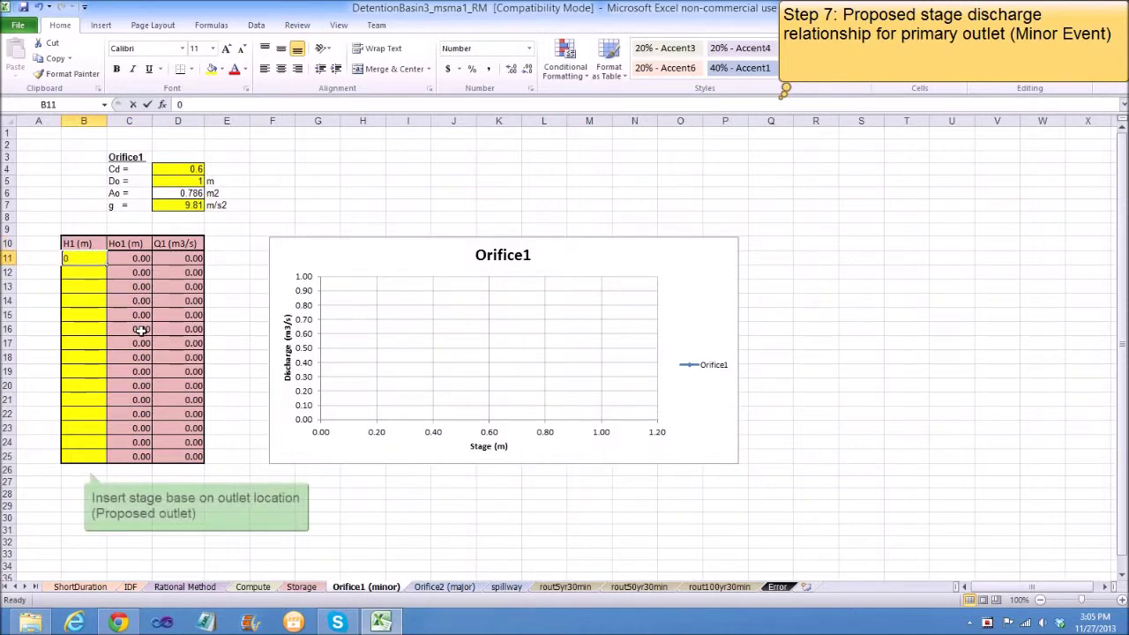
pyautogui.press('Return')
pyautogui.write('0.25')
pyautogui.press('Return')
pyautogui.write('0.7')
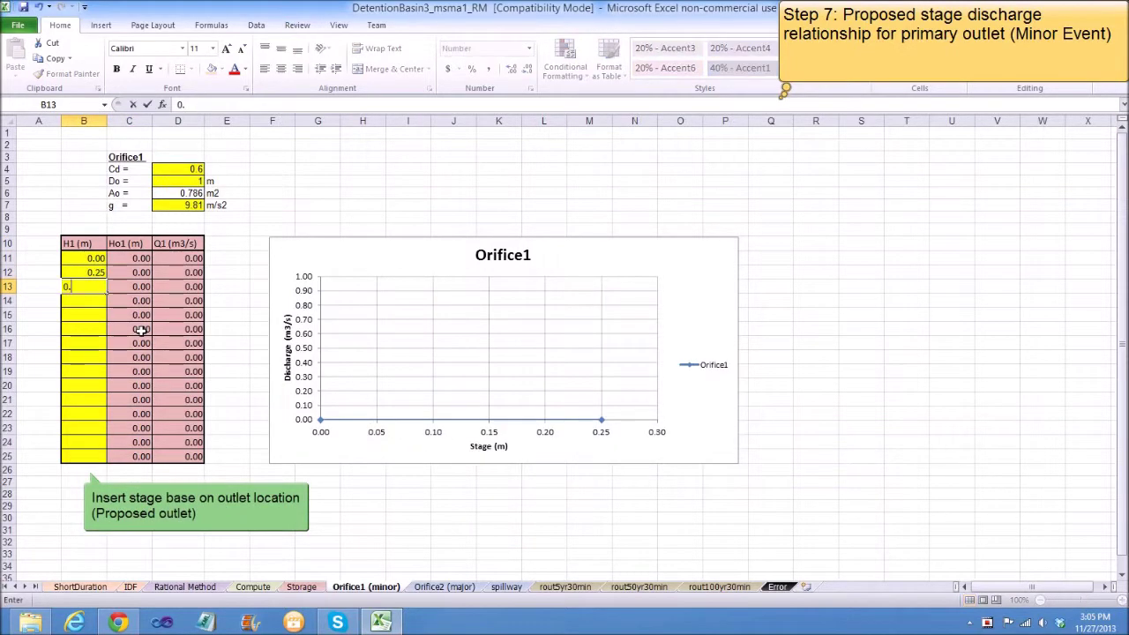
pyautogui.write('5')
pyautogui.press('Return')
pyautogui.write('0.75')
pyautogui.press('Return')
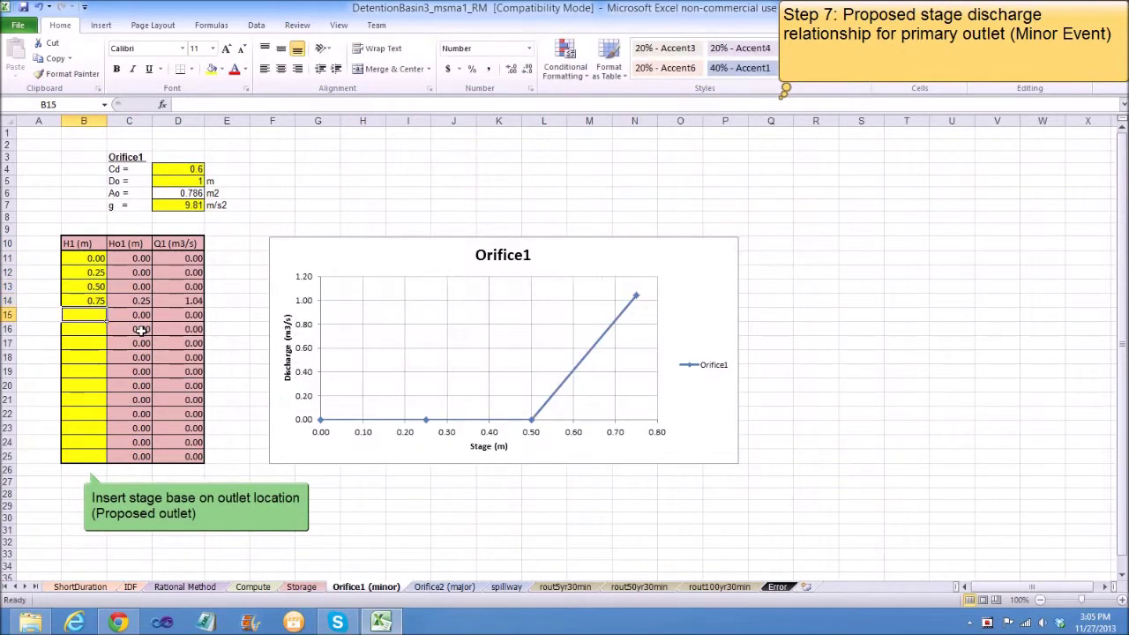
pyautogui.write('1')
pyautogui.press('Return')
# Step: Continue the stages from 1.25 to 3.50 in B16:B25, correcting mistyped entries
pyautogui.write('0.25')
pyautogui.press('Return')
pyautogui.write('0.5')
pyautogui.press('Return')
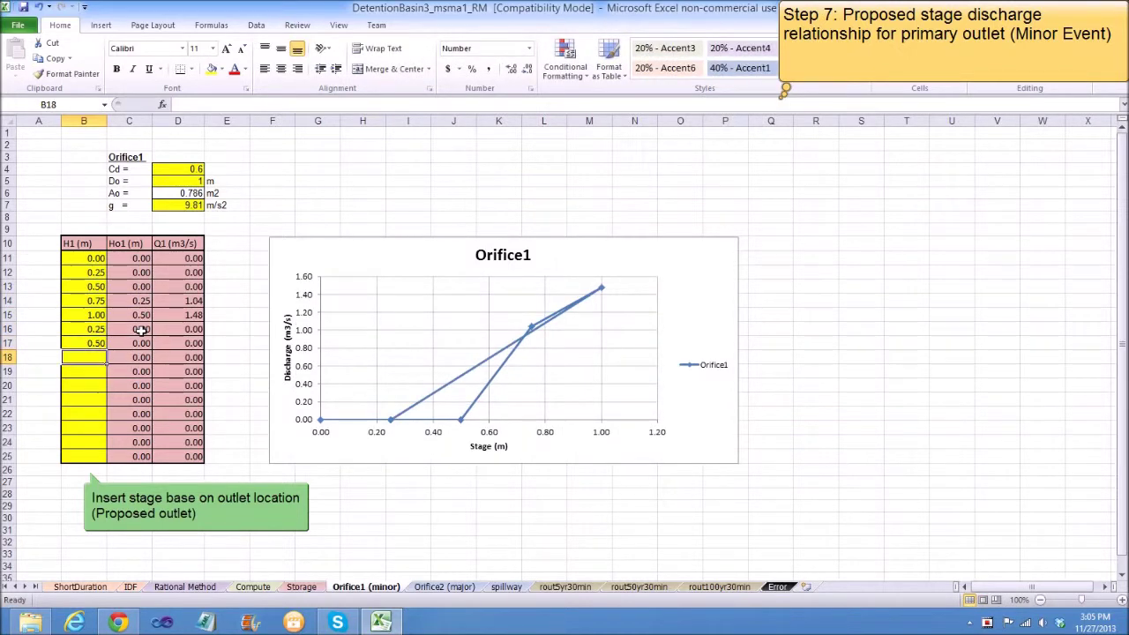
pyautogui.press('Up')
pyautogui.press('Up')
pyautogui.write('1.25')
pyautogui.press('Return')
pyautogui.write('1.5')
pyautogui.press('Return')
pyautogui.write('1.5')
pyautogui.press('Return')
pyautogui.write('2')
pyautogui.press('Return')
pyautogui.write('2.')
pyautogui.press('Return')
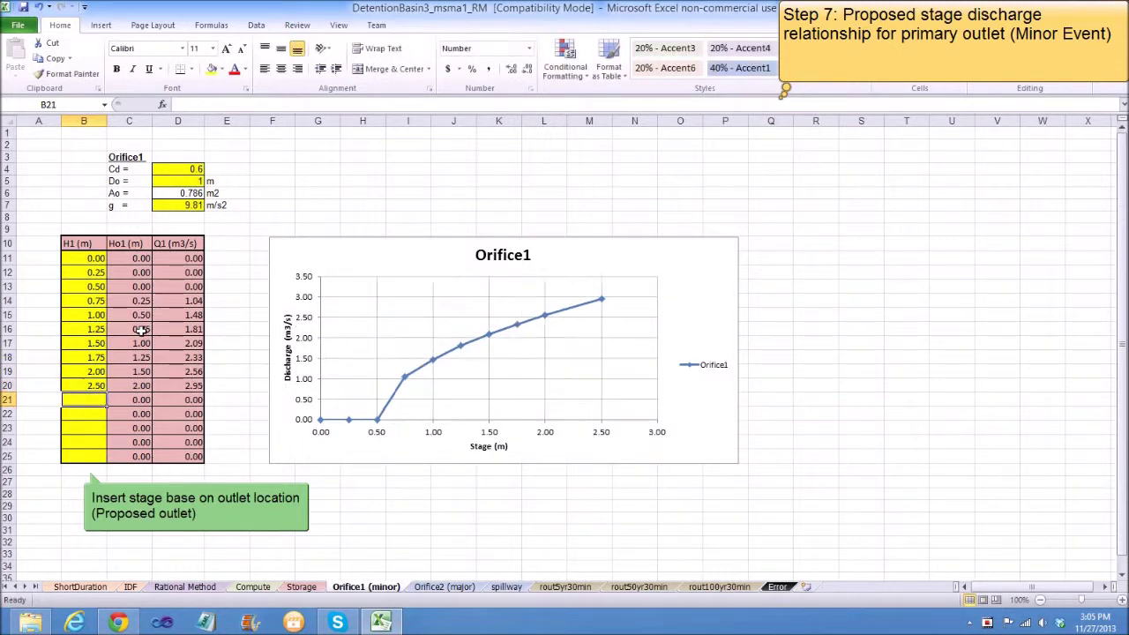
pyautogui.press('Up')
pyautogui.write('2.25')
pyautogui.press('Return')
pyautogui.write('2.')
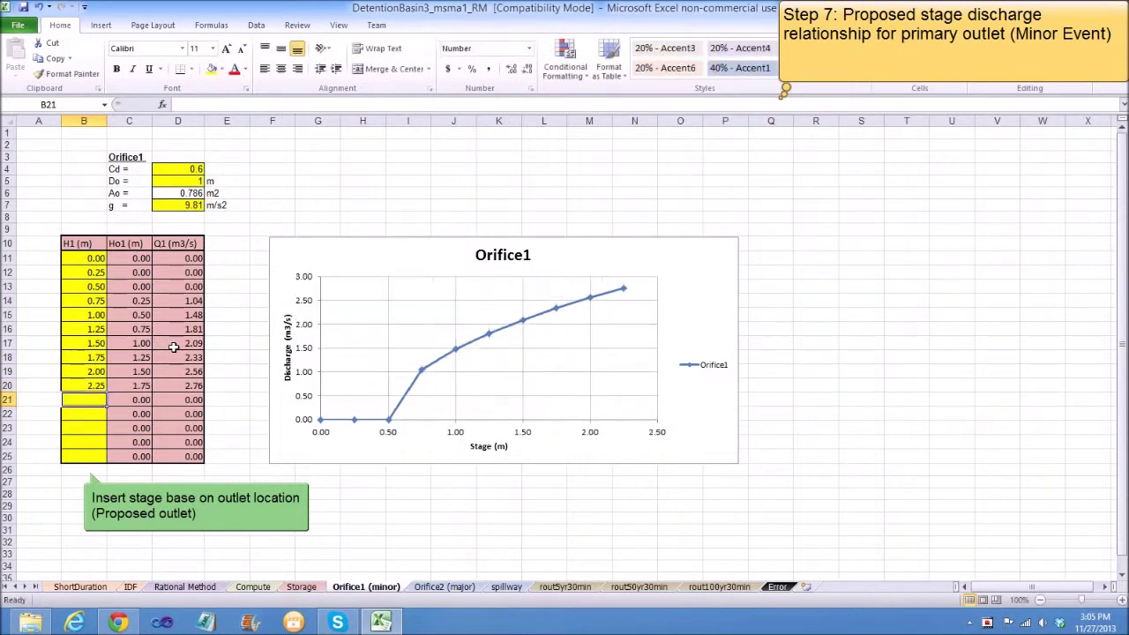
pyautogui.write('5')
pyautogui.press('Return')
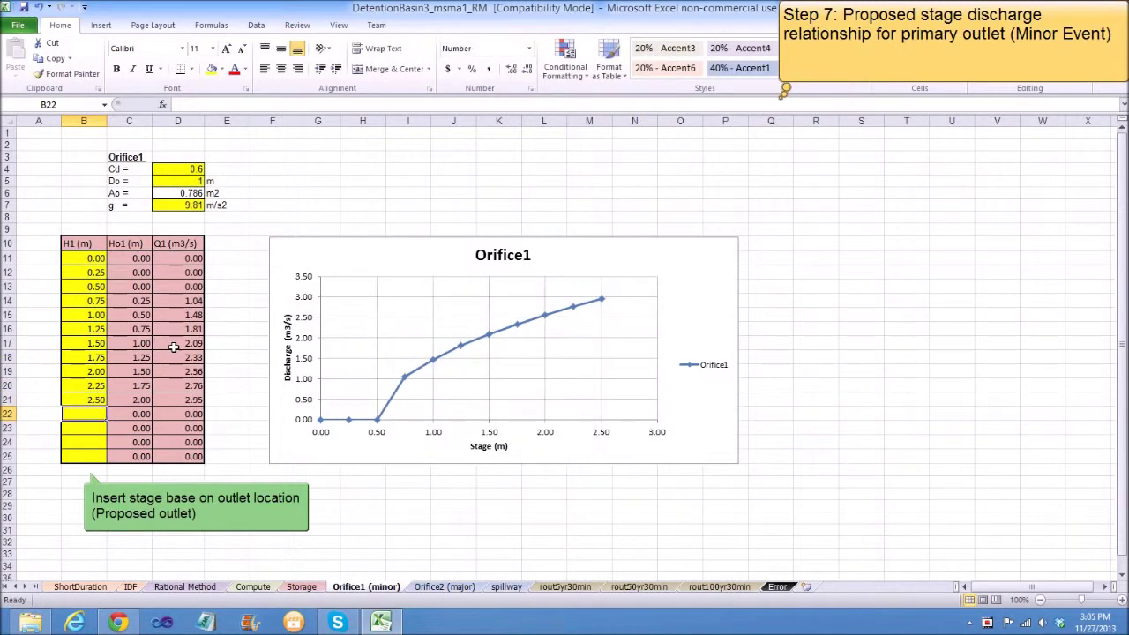
pyautogui.write('2.75')
pyautogui.press('Return')
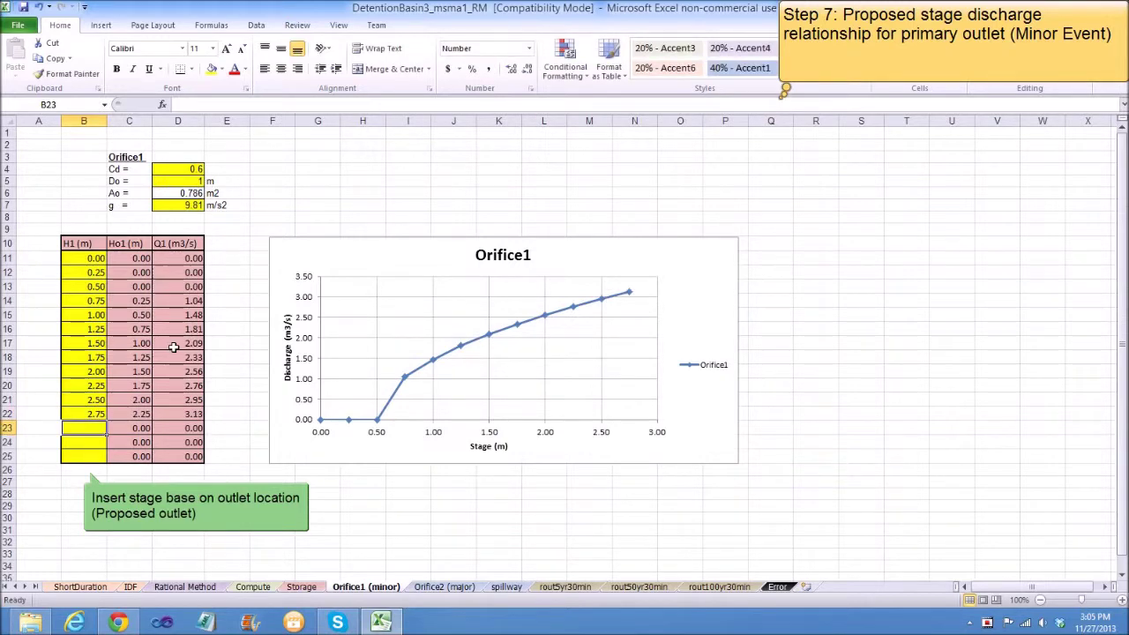
pyautogui.write('3')
pyautogui.press('Return')
pyautogui.write('3.25')
pyautogui.press('Return')
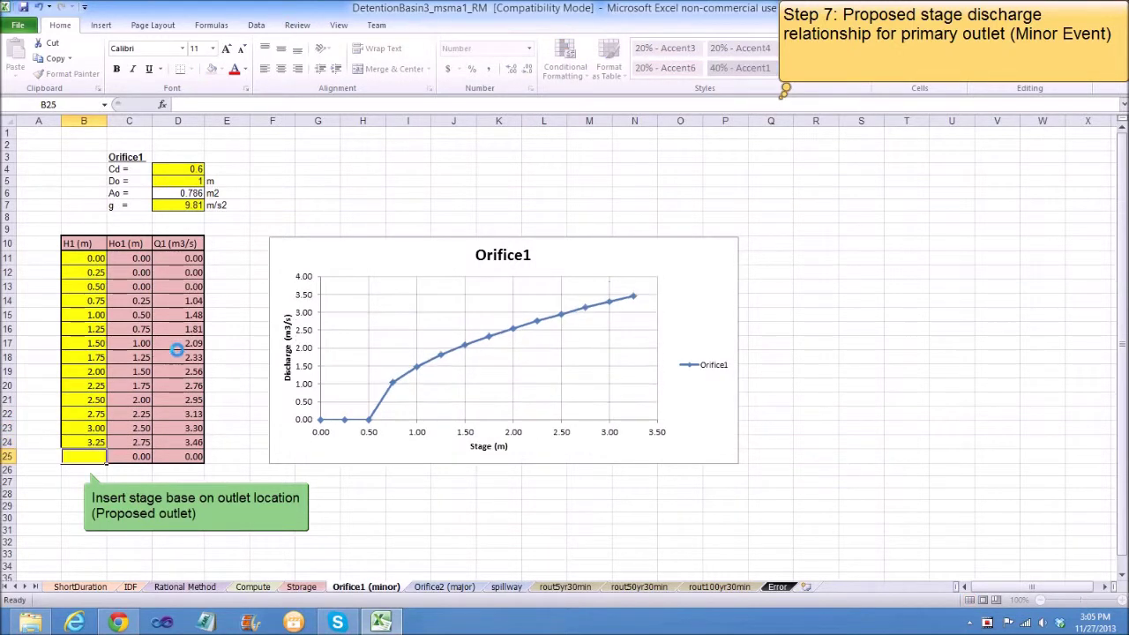
pyautogui.write('3.5')
pyautogui.press('Return')
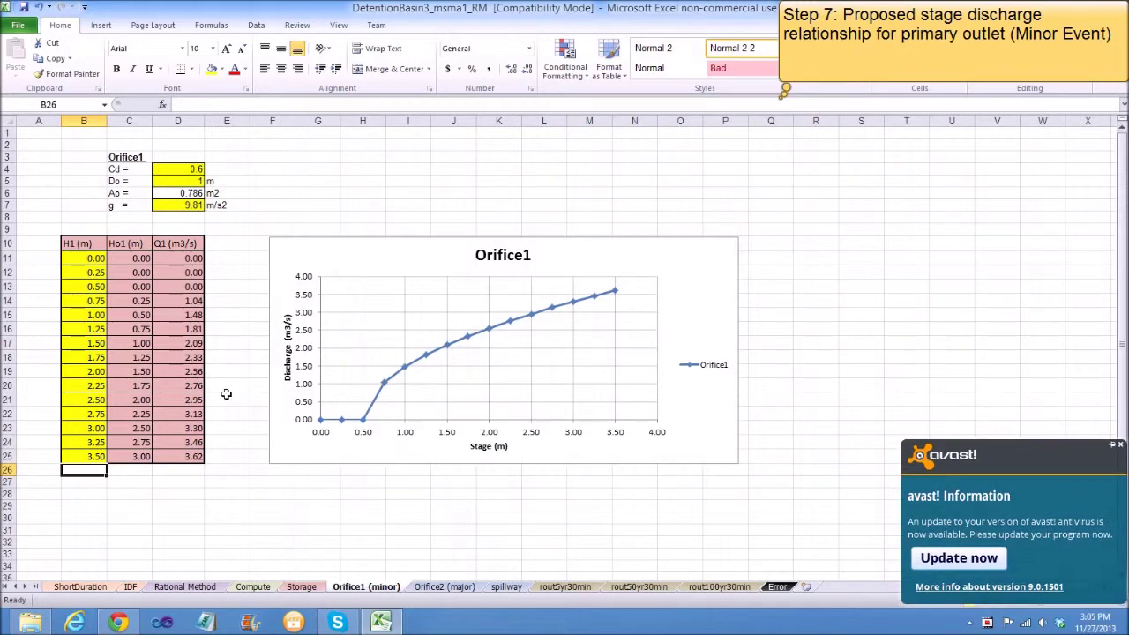
pyautogui.click(264, 510)
# Step: Copy the Q1 discharges D11:D25 and paste them as values into G11 on Orifice2
pyautogui.moveTo(185, 257); pyautogui.dragTo(201, 452)
pyautogui.rightClick(192, 363)
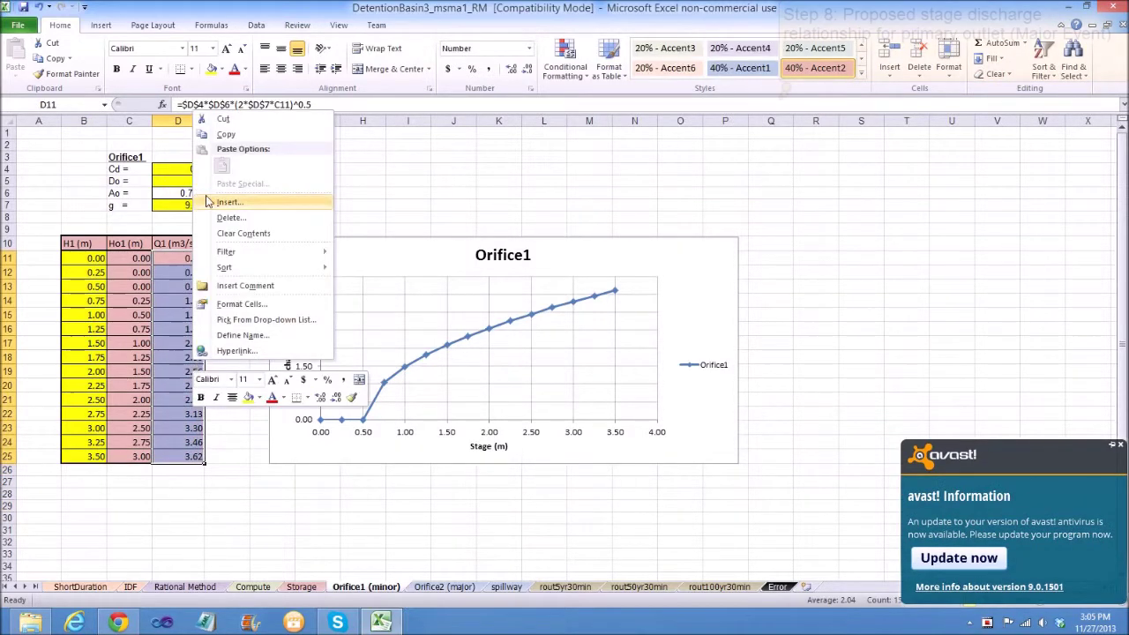
pyautogui.click(226, 134)
pyautogui.click(418, 589)
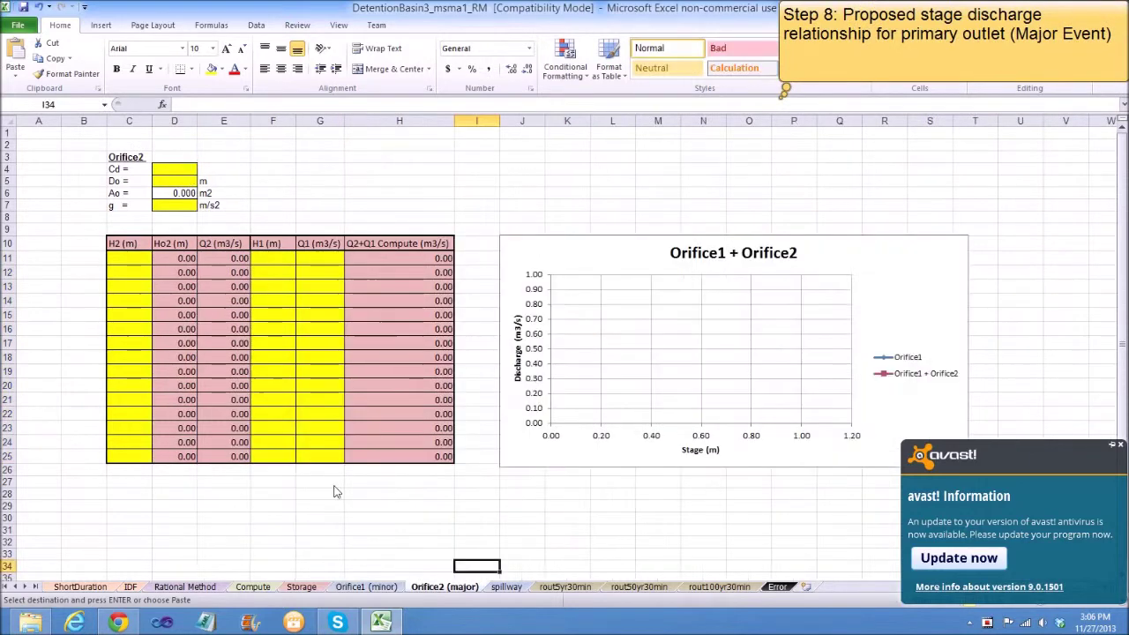
pyautogui.rightClick(308, 261)
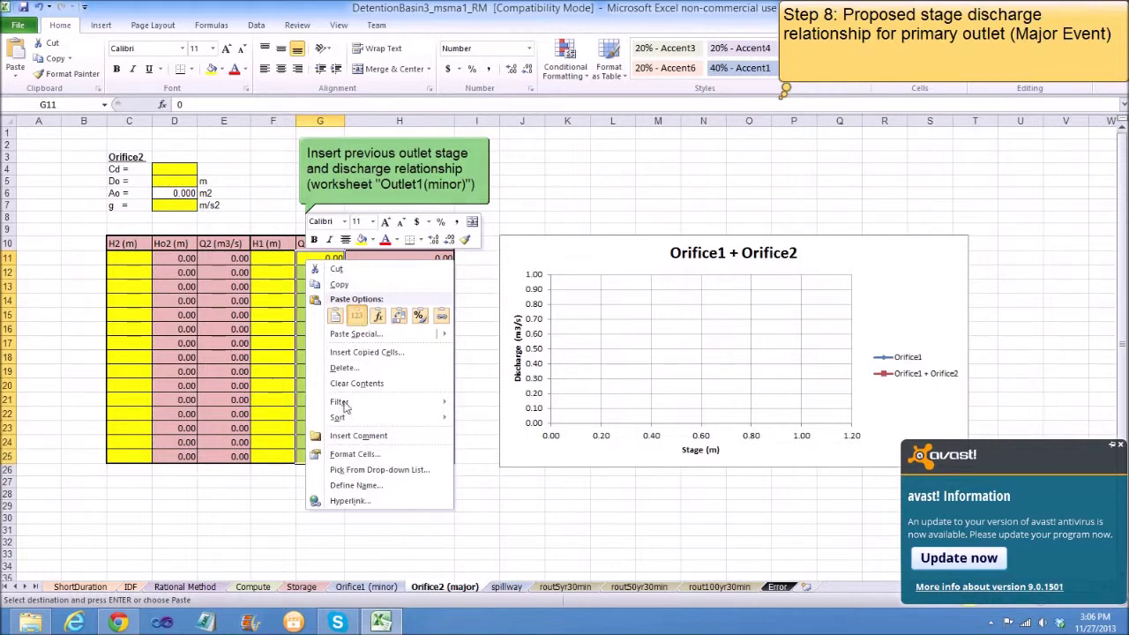
pyautogui.click(358, 315)
# Step: Copy the H1 stages B11:B25 and paste them as values into F11 on Orifice2
pyautogui.click(392, 587)
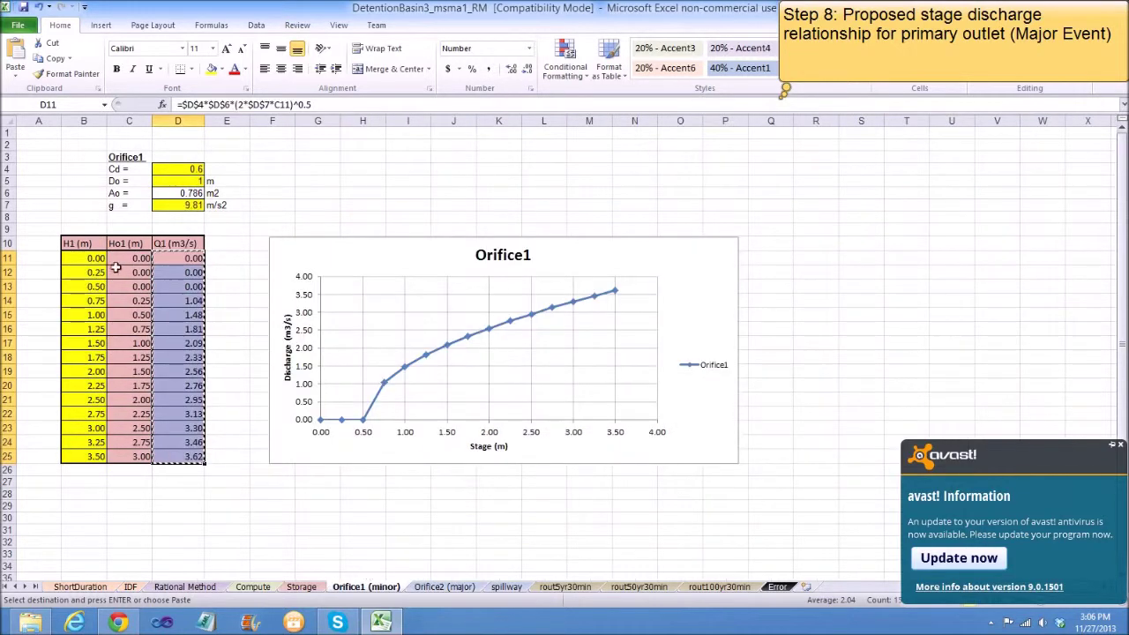
pyautogui.moveTo(92, 259); pyautogui.dragTo(89, 456)
pyautogui.rightClick(97, 400)
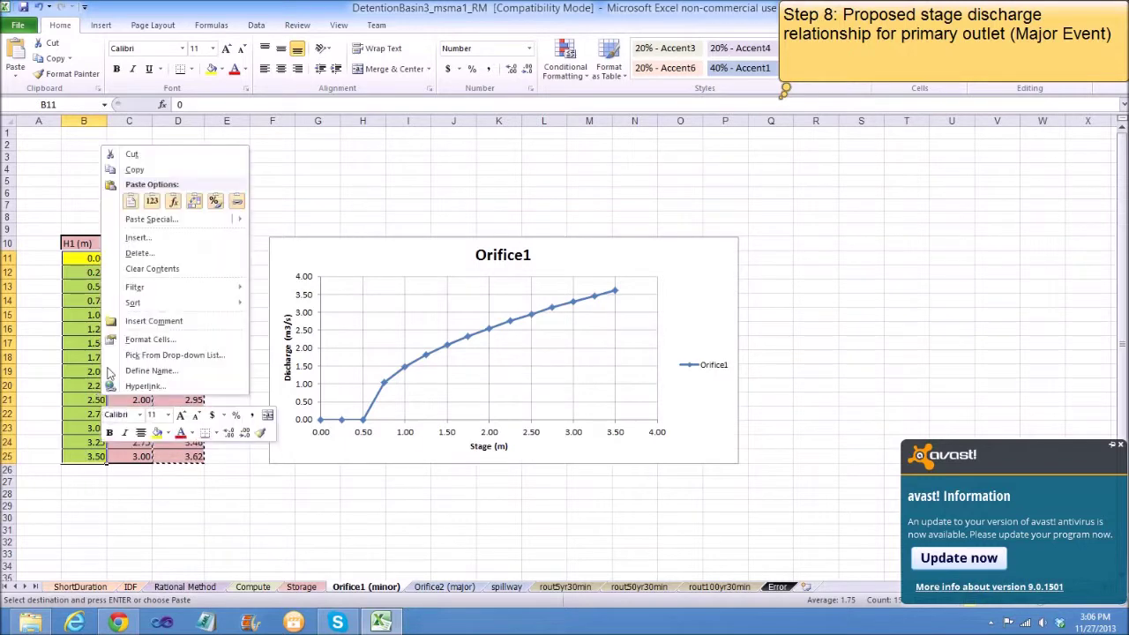
pyautogui.click(134, 170)
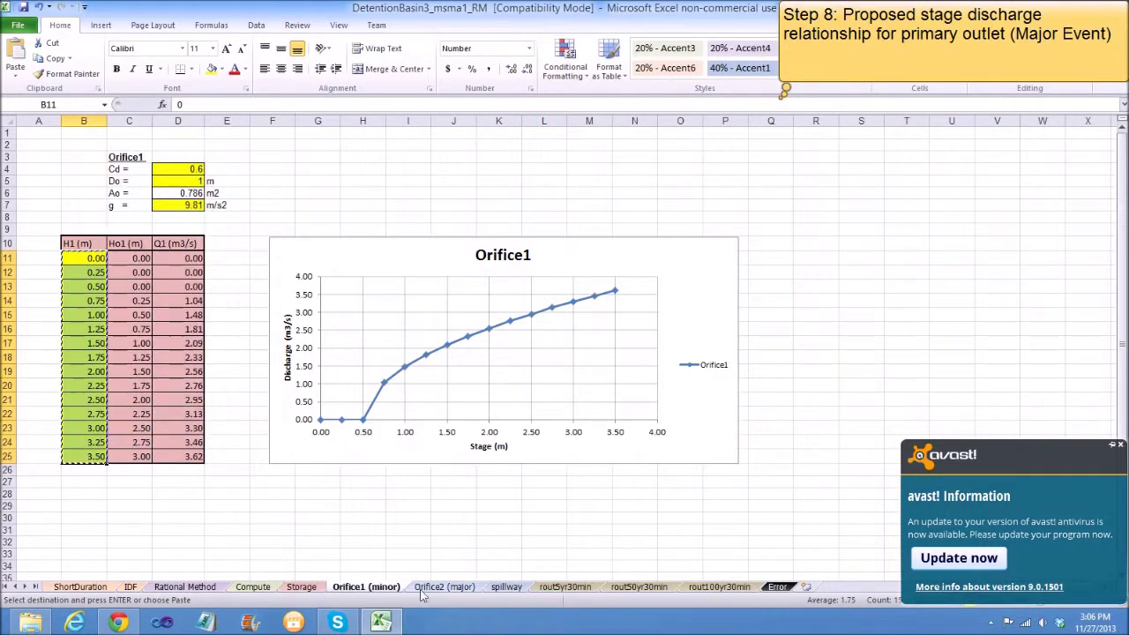
pyautogui.click(445, 587)
pyautogui.rightClick(275, 265)
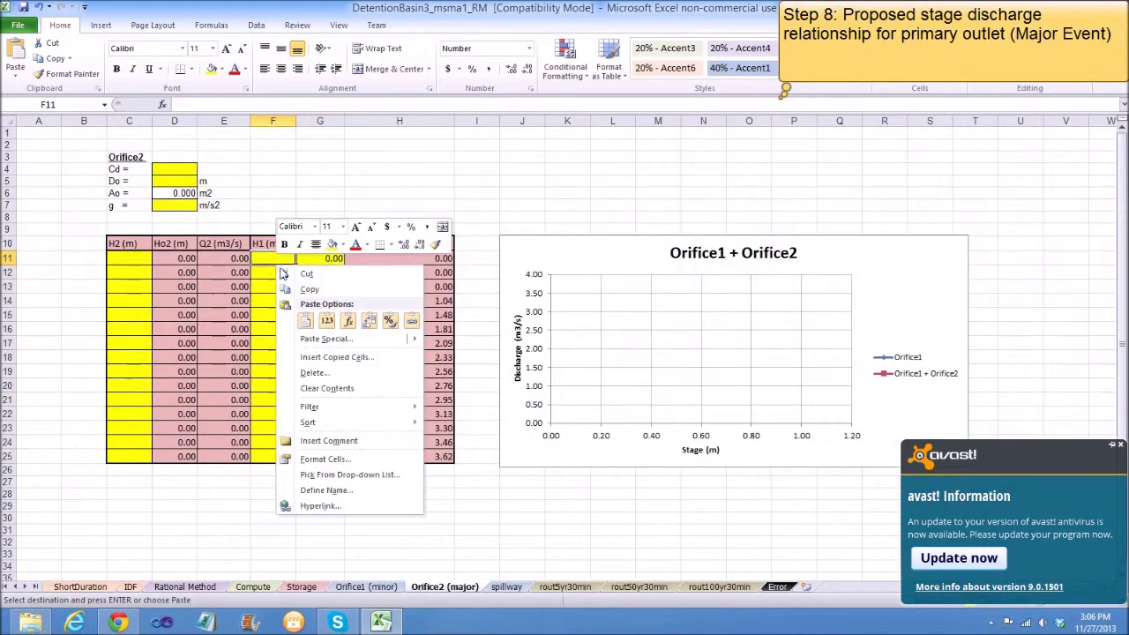
pyautogui.click(325, 322)
pyautogui.click(291, 491)
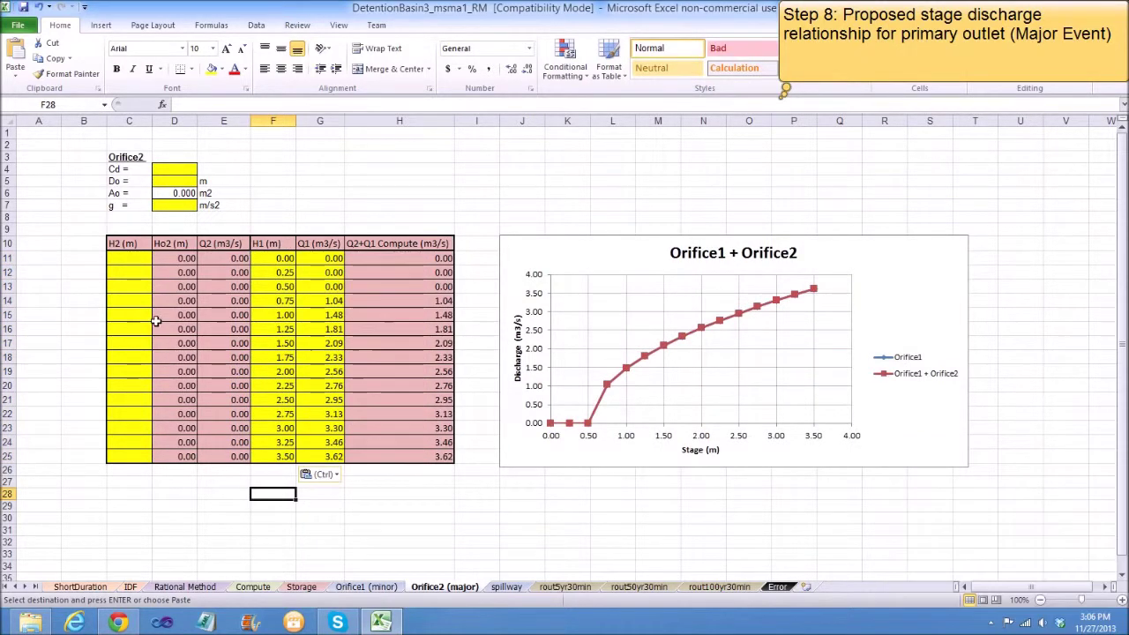
pyautogui.click(174, 168)
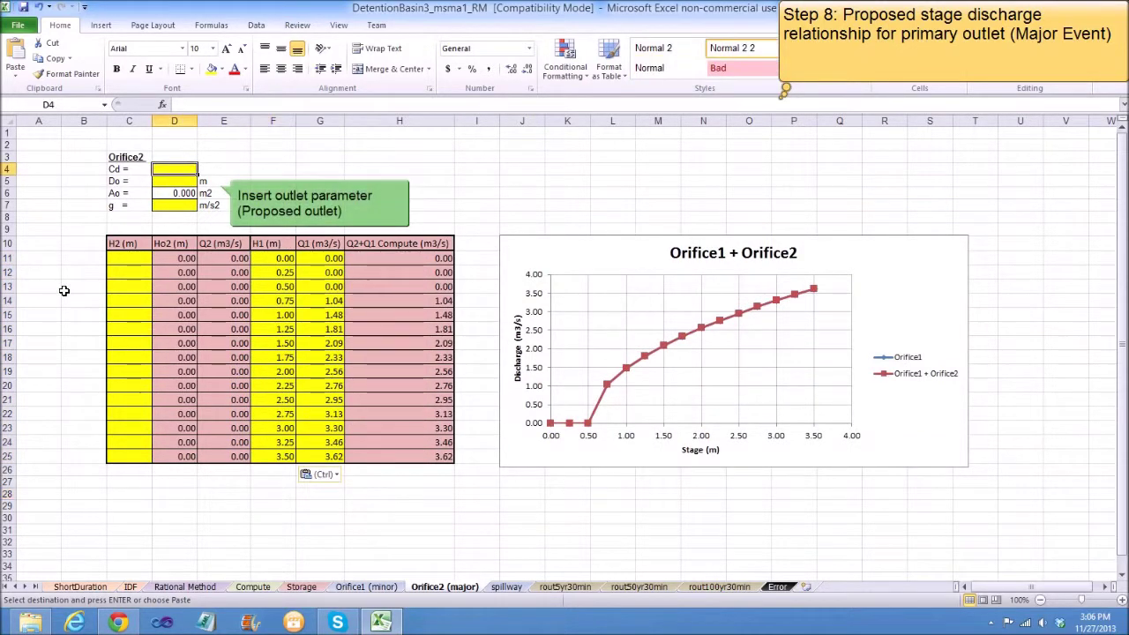
# Step: On Orifice2, enter Cd 0.6, Do 1 and g 9.81
pyautogui.write('0.6')
pyautogui.press('Return')
pyautogui.write('1')
pyautogui.press('Return')
pyautogui.press('Return')
pyautogui.write('9.81')
pyautogui.press('Return')
pyautogui.press('Return')
pyautogui.press('Return')
pyautogui.press('Return')
pyautogui.press('Return')
pyautogui.press('Return')
# Step: Enter H2 stages 0.00 to 1.75 in 0.25 steps in C18:C25
pyautogui.press('Down')
pyautogui.press('Down')
pyautogui.press('Down')
pyautogui.press('Down')
pyautogui.press('Down')
pyautogui.press('Left')
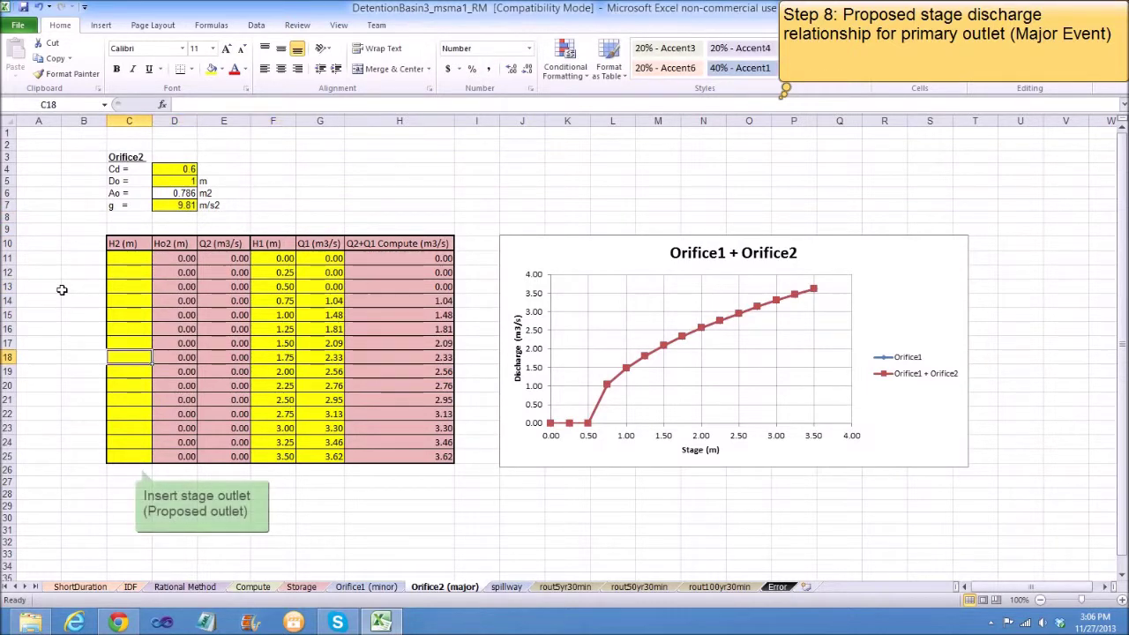
pyautogui.write('0')
pyautogui.press('Return')
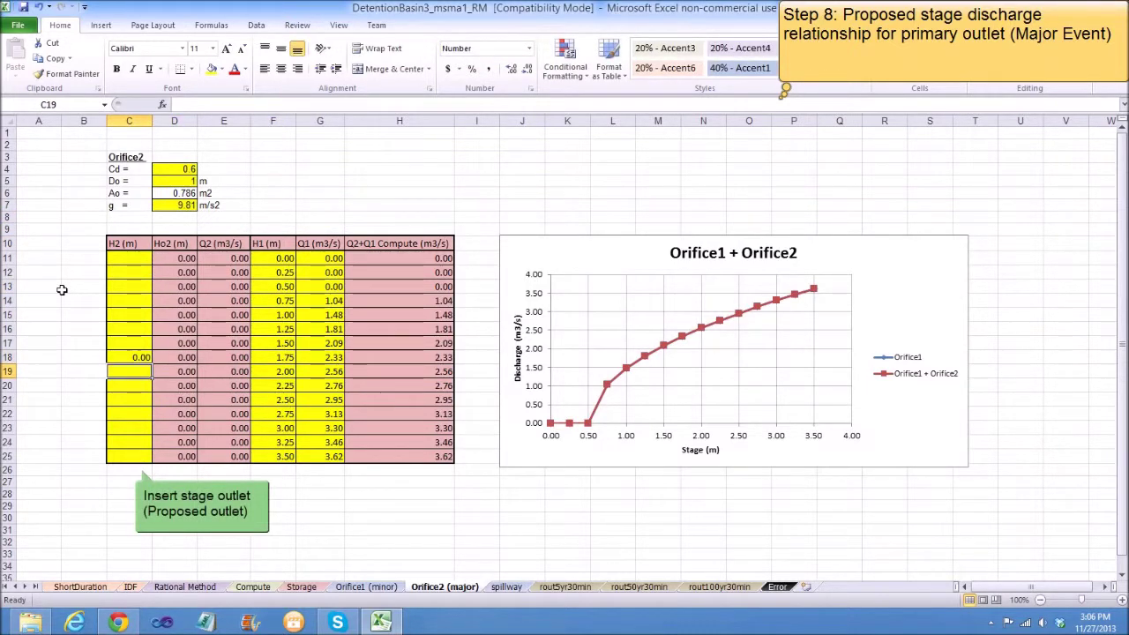
pyautogui.write('0.25')
pyautogui.press('Return')
pyautogui.write('0.5')
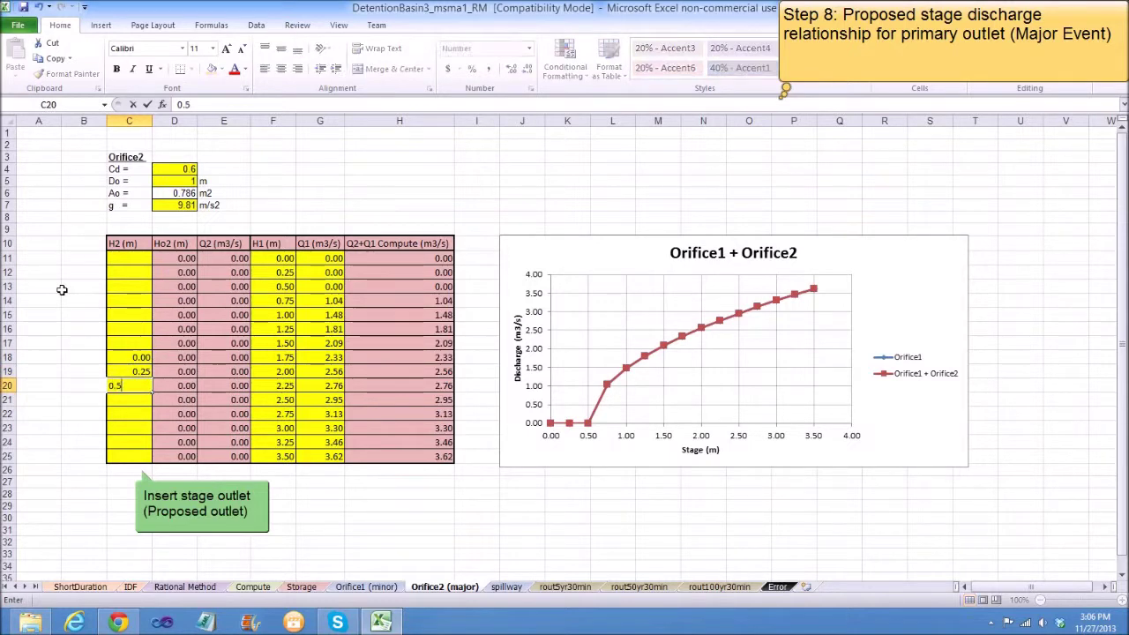
pyautogui.press('Return')
pyautogui.write('0.75')
pyautogui.press('Return')
pyautogui.write('1')
pyautogui.press('Return')
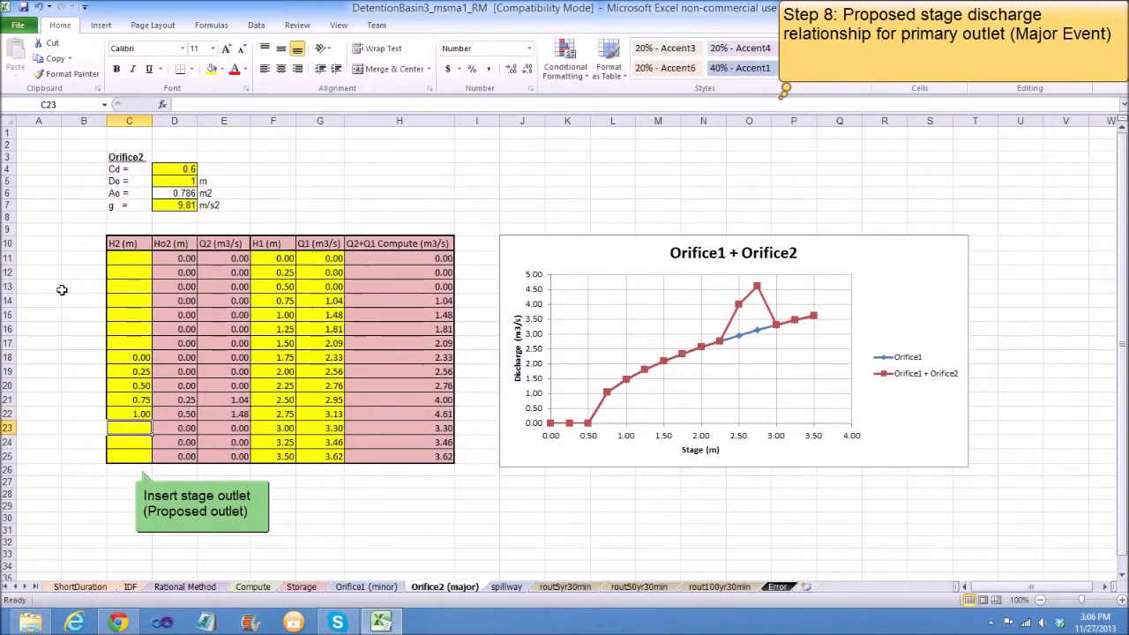
pyautogui.write('1.25')
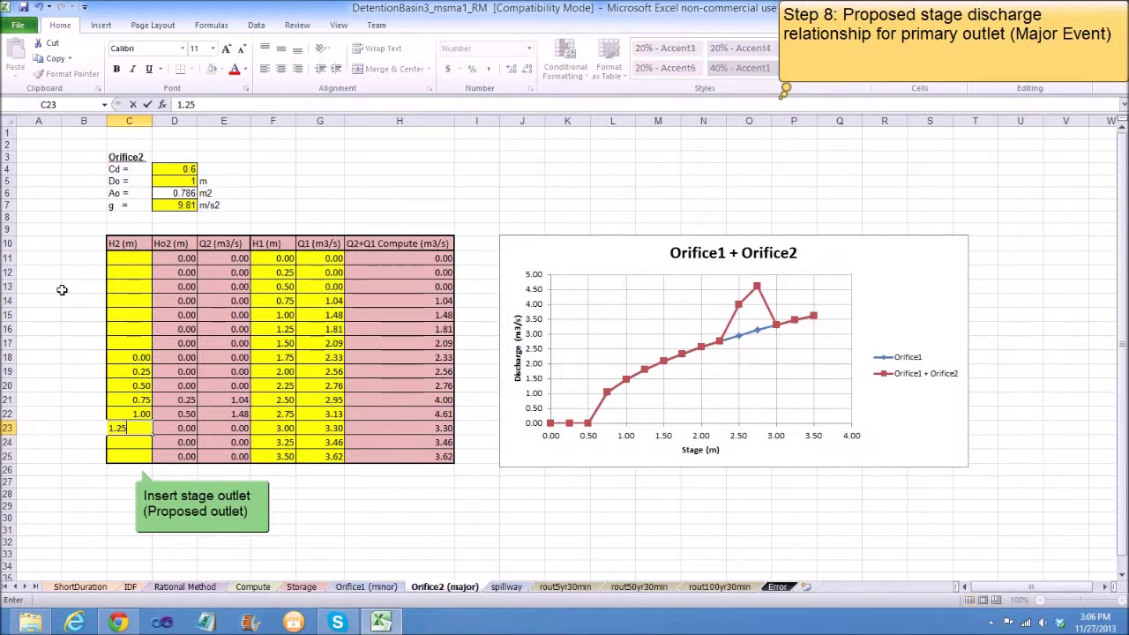
pyautogui.press('Return')
pyautogui.write('1.75')
pyautogui.press('Return')
pyautogui.press('Up')
pyautogui.write('1.5')
pyautogui.press('Return')
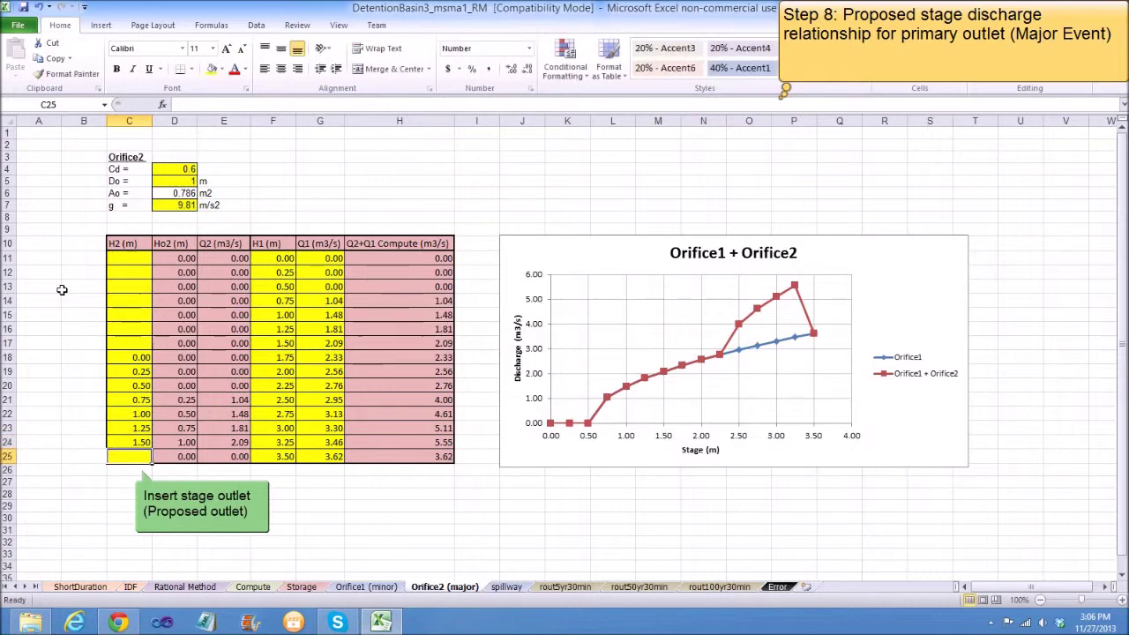
pyautogui.write('1.75')
pyautogui.press('Return')
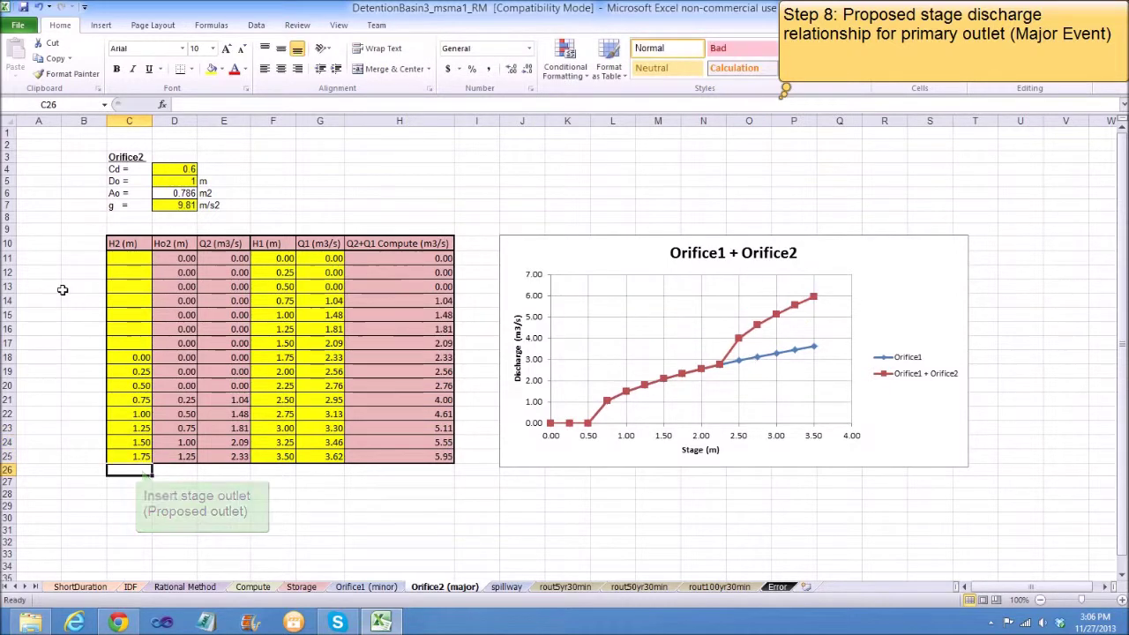
pyautogui.click(264, 494)
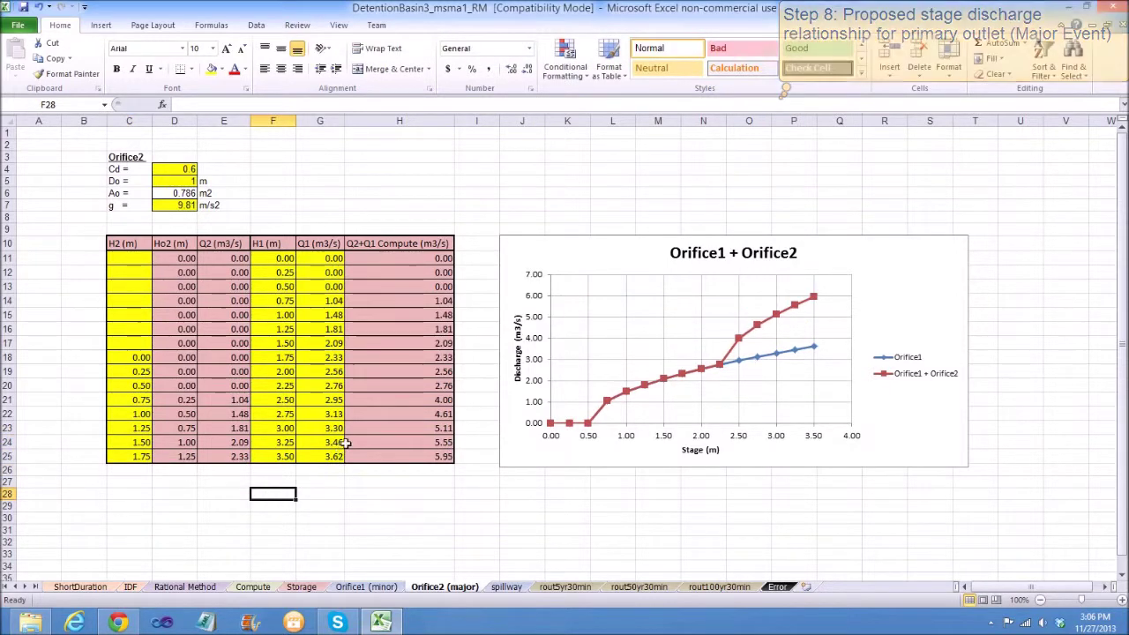
# Step: Copy the Q2+Q1 discharges H11:H25 from Orifice2 into F13 on the spillway sheet
pyautogui.moveTo(357, 258); pyautogui.dragTo(357, 457)
pyautogui.rightClick(369, 383)
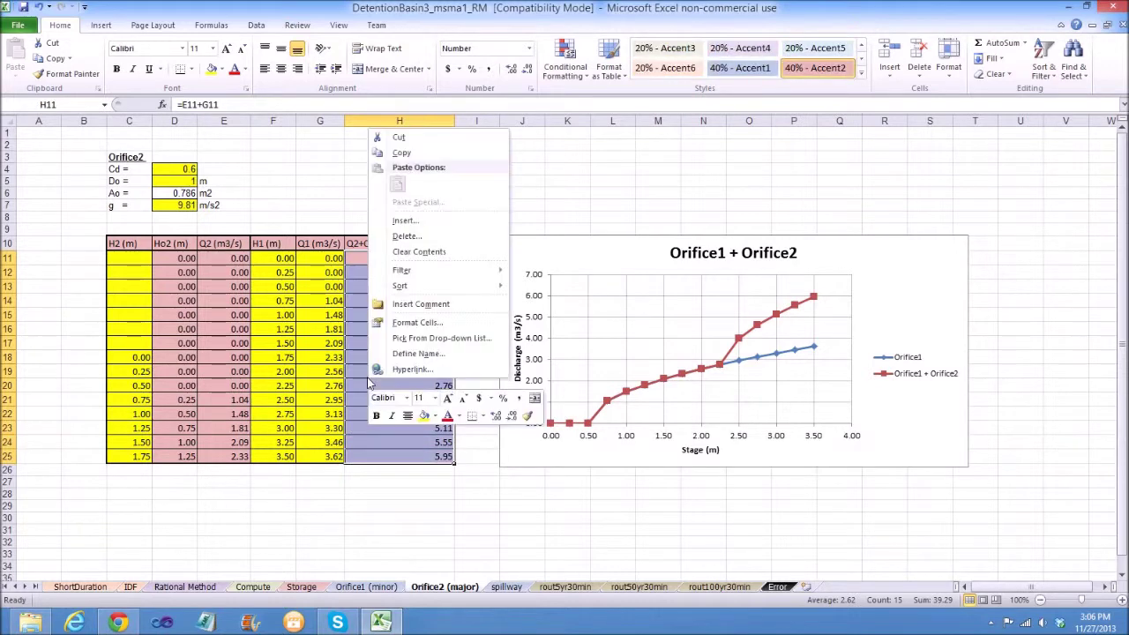
pyautogui.click(402, 152)
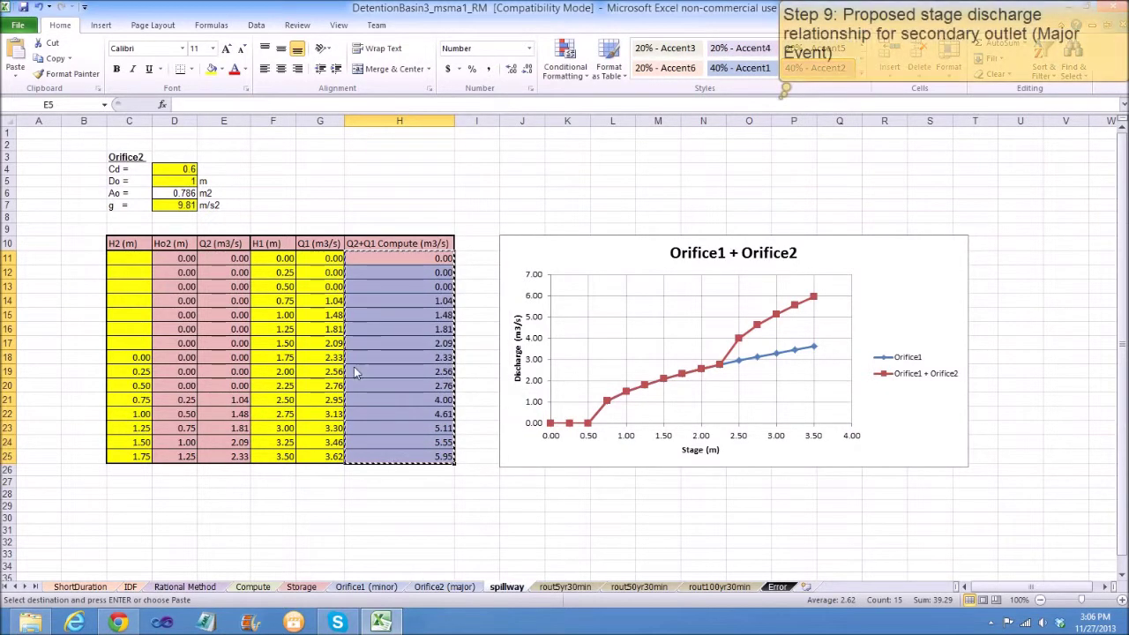
pyautogui.hotkey('ctrl', 'pagedown')
pyautogui.rightClick(334, 292)
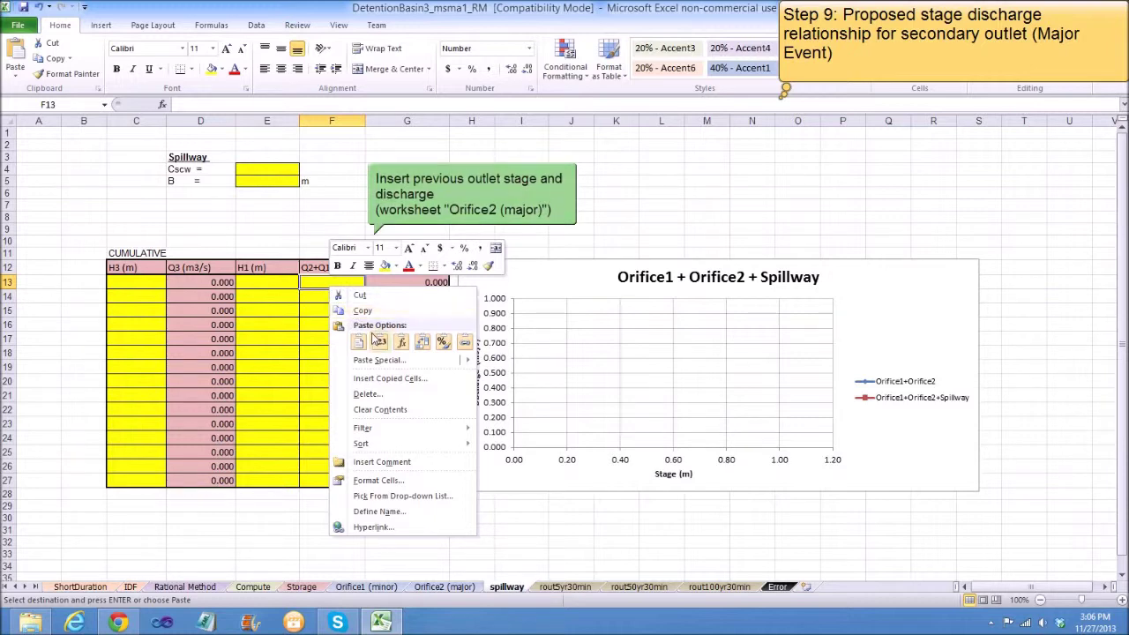
pyautogui.click(360, 343)
# Step: Copy the H1 stages F11:F25 from Orifice2 into E13 on the spillway sheet
pyautogui.hotkey('ctrl', 'pageup')
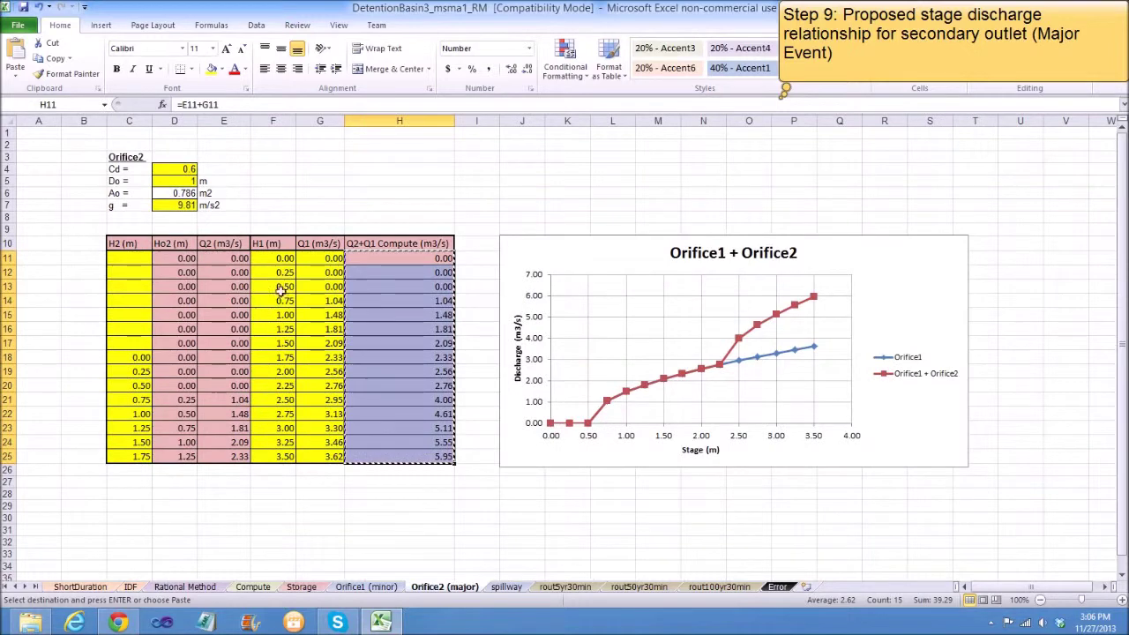
pyautogui.moveTo(273, 258); pyautogui.dragTo(274, 453)
pyautogui.rightClick(260, 361)
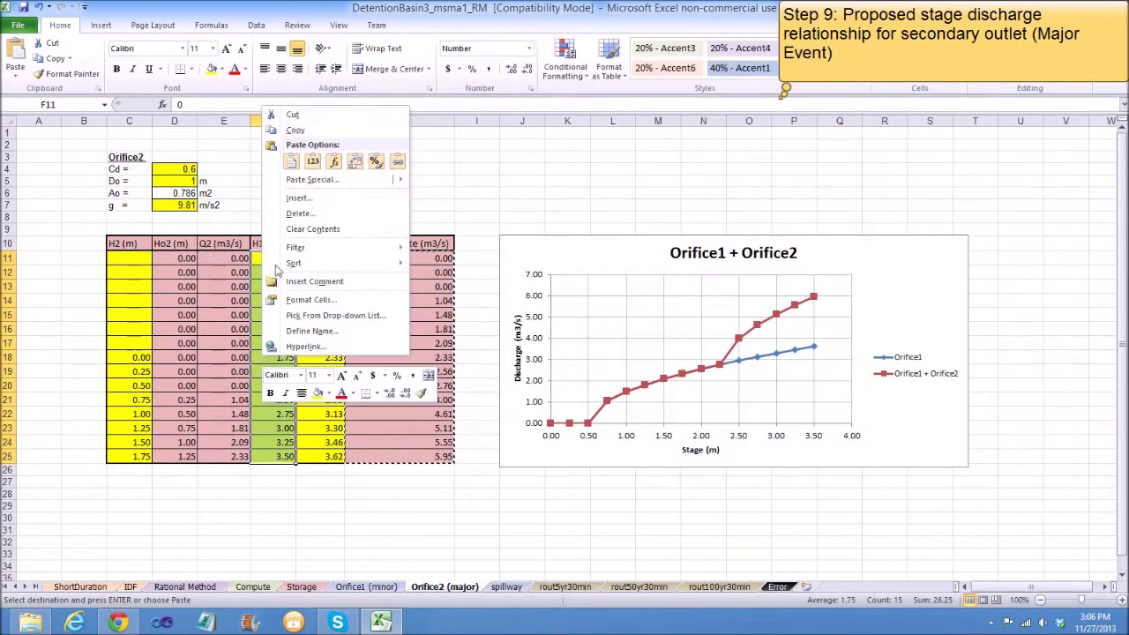
pyautogui.click(300, 131)
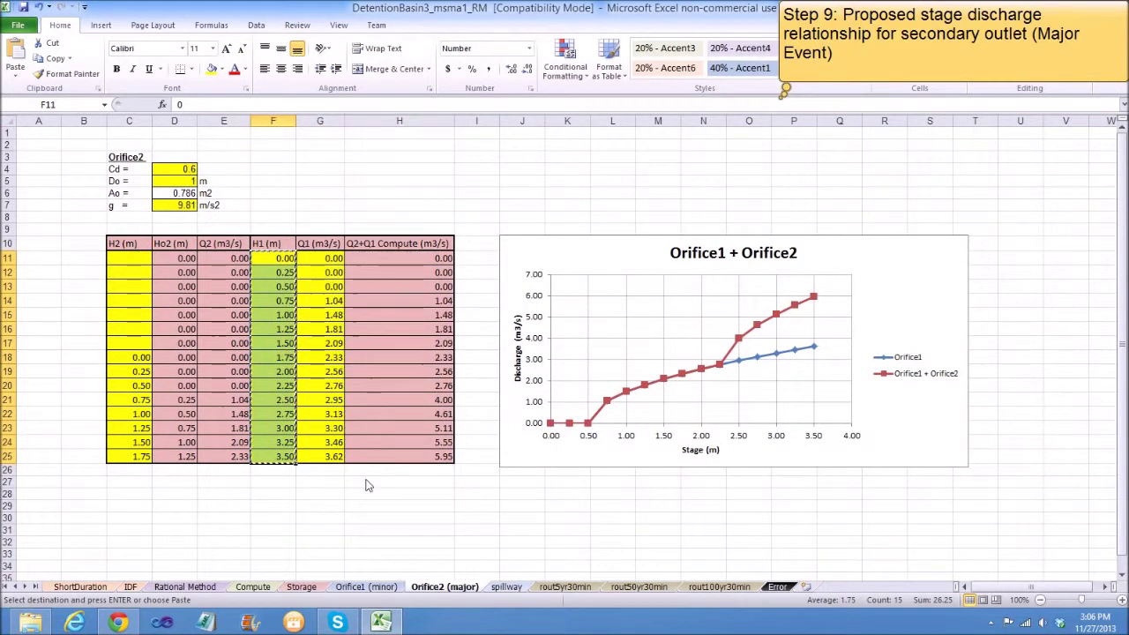
pyautogui.hotkey('ctrl', 'pagedown')
pyautogui.rightClick(262, 283)
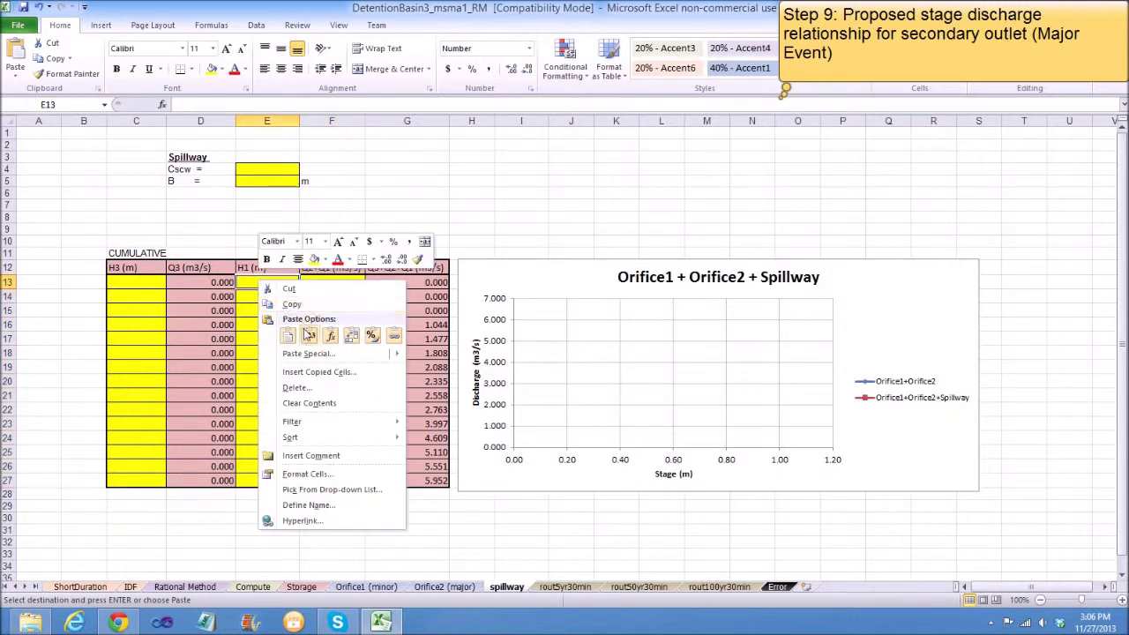
pyautogui.click(305, 335)
pyautogui.hotkey('ctrl', 'pageup')
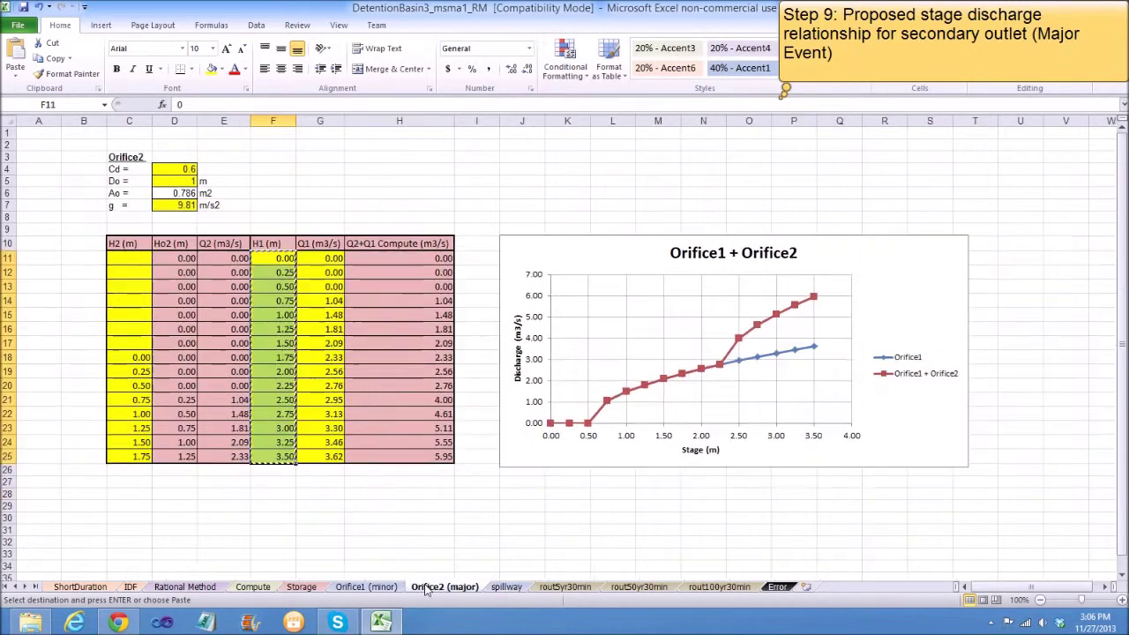
pyautogui.click(504, 587)
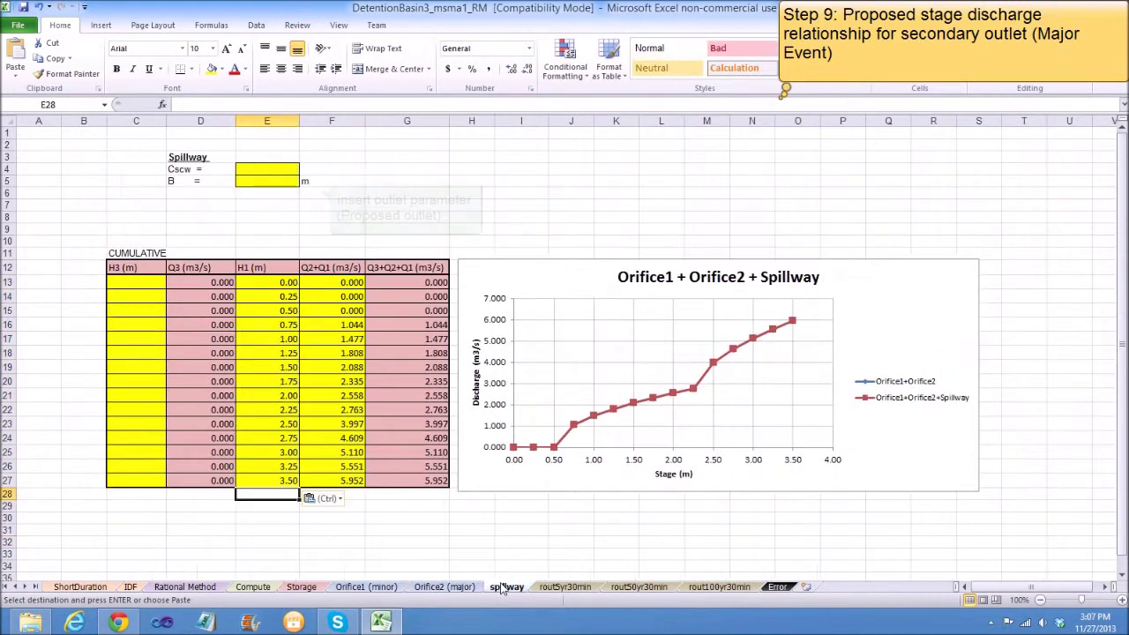
# Step: Set the spillway Cscw to 1.45 and width B to 4 m
pyautogui.click(239, 170)
pyautogui.write('1.45')
pyautogui.press('Return')
pyautogui.write('4')
pyautogui.press('Return')
# Step: Enter H3 stages 0, 0.25 and 0.50 in C25:C27
pyautogui.press('Down')
pyautogui.press('Down')
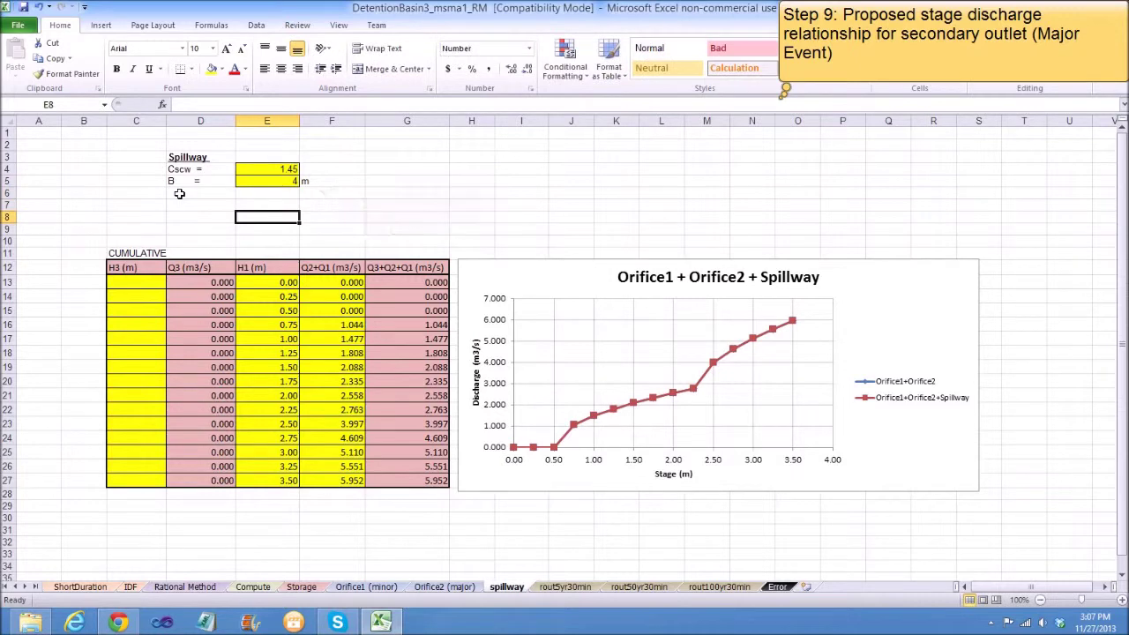
pyautogui.press('Down')
pyautogui.press('Down')
pyautogui.press('Down')
pyautogui.press('Down')
pyautogui.press('Down')
pyautogui.press('Down')
pyautogui.press('Left')
pyautogui.press('Left')
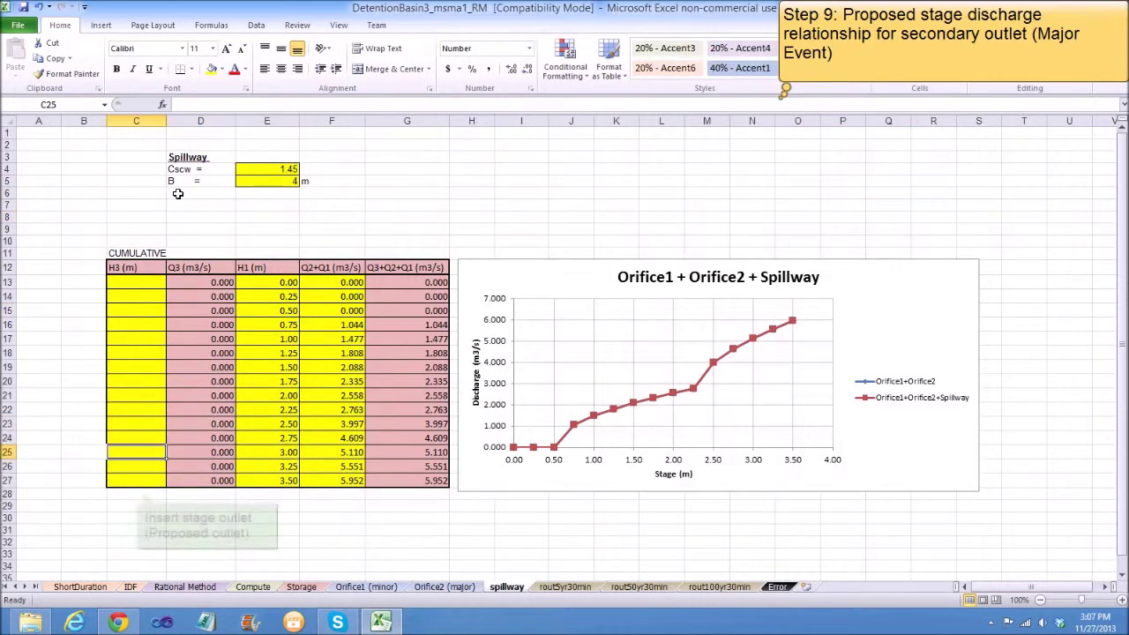
pyautogui.write('0')
pyautogui.press('Return')
pyautogui.write('0.')
pyautogui.press('Return')
pyautogui.write('0.5')
pyautogui.press('Return')
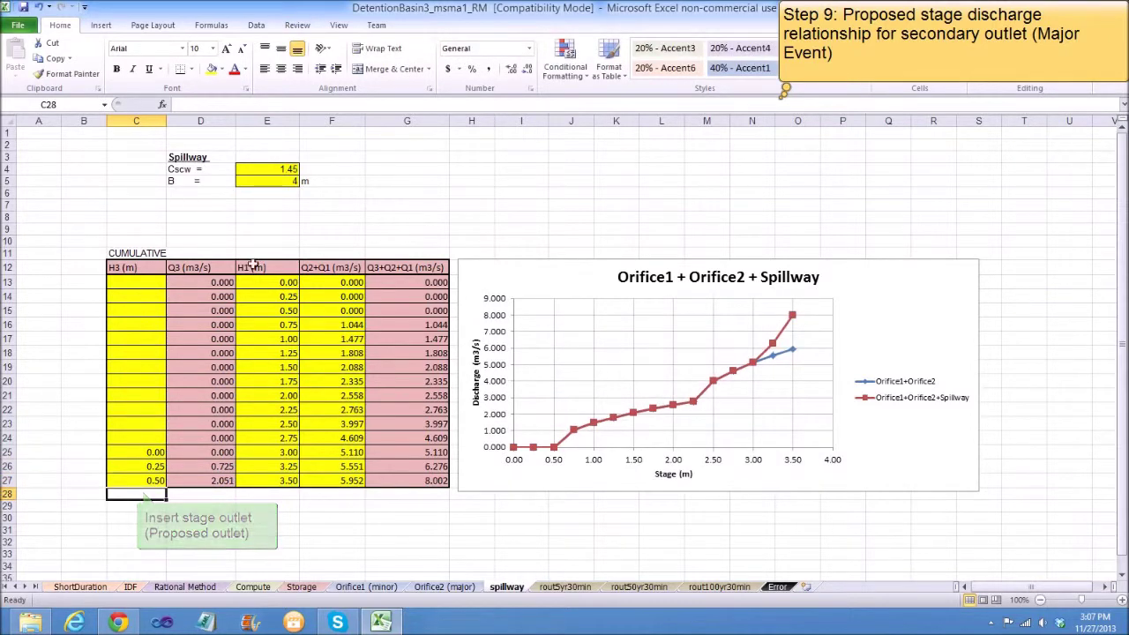
# Step: Go to the rout5yr30min routing sheet
pyautogui.click(389, 530)
pyautogui.click(554, 549)
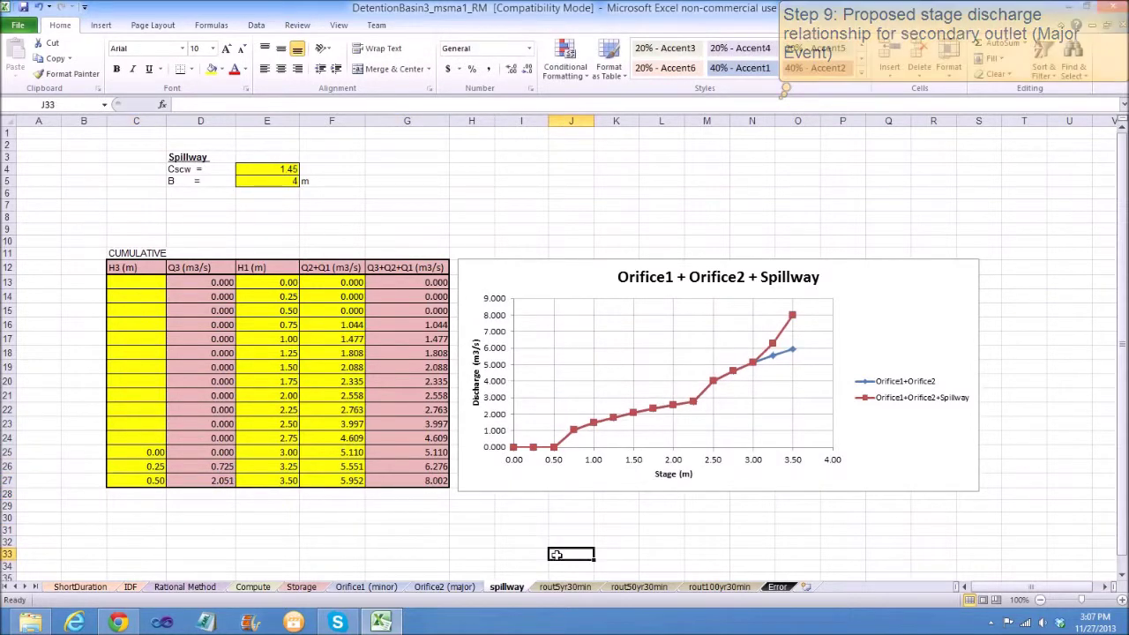
pyautogui.click(559, 587)
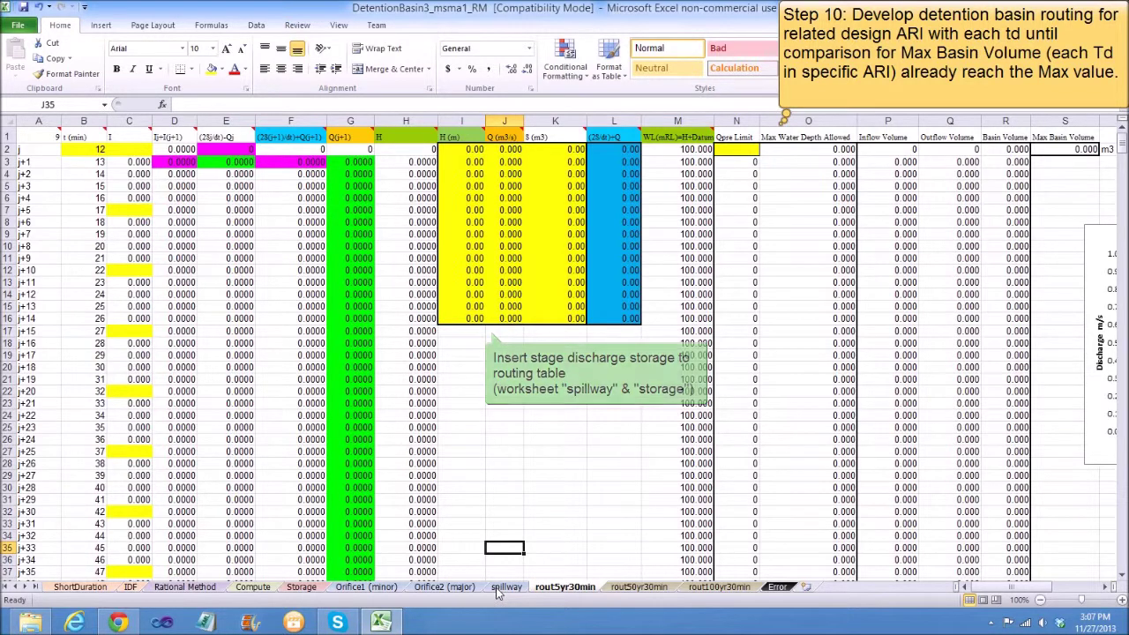
# Step: Paste the spillway cumulative discharges G13:G27 as values into J2 on rout5yr30min
pyautogui.click(490, 589)
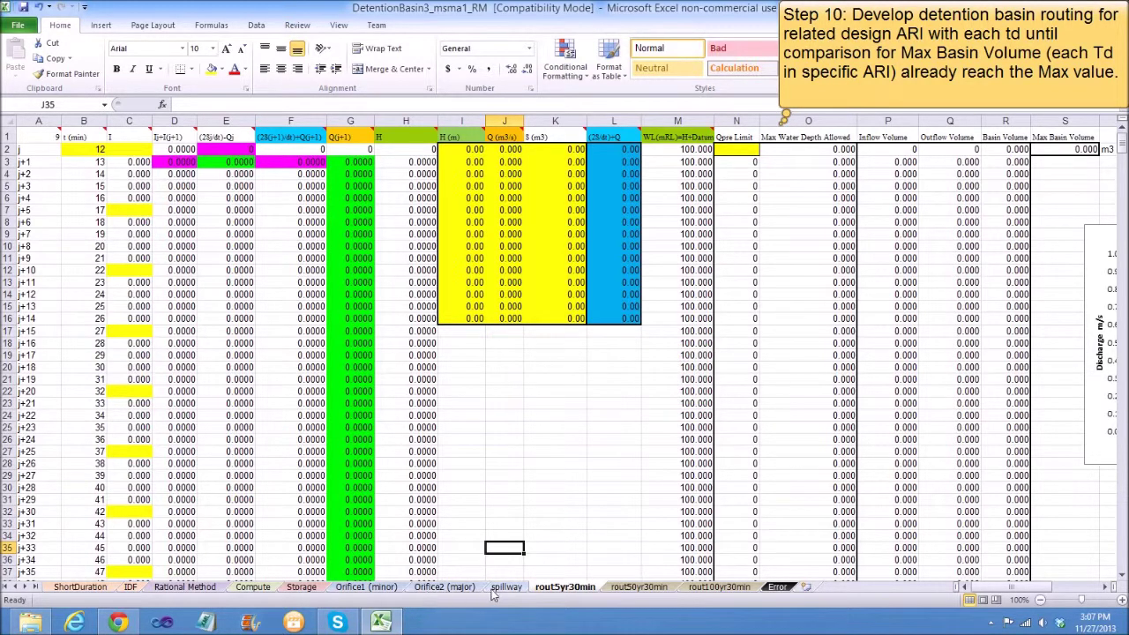
pyautogui.moveTo(338, 283); pyautogui.dragTo(349, 480)
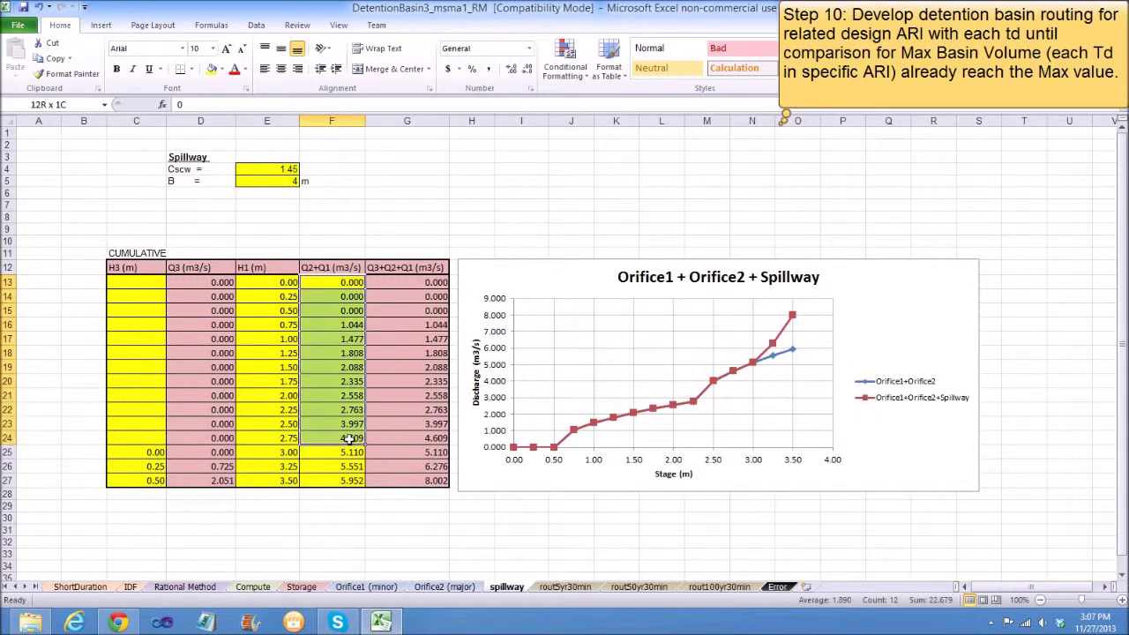
pyautogui.moveTo(426, 288); pyautogui.dragTo(419, 475)
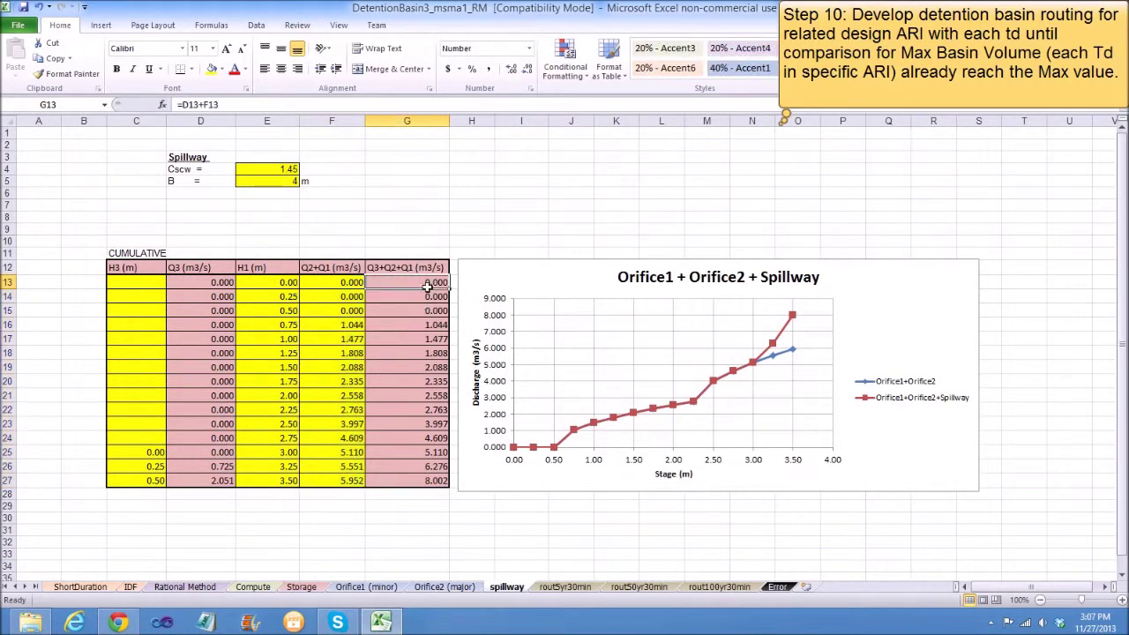
pyautogui.rightClick(432, 424)
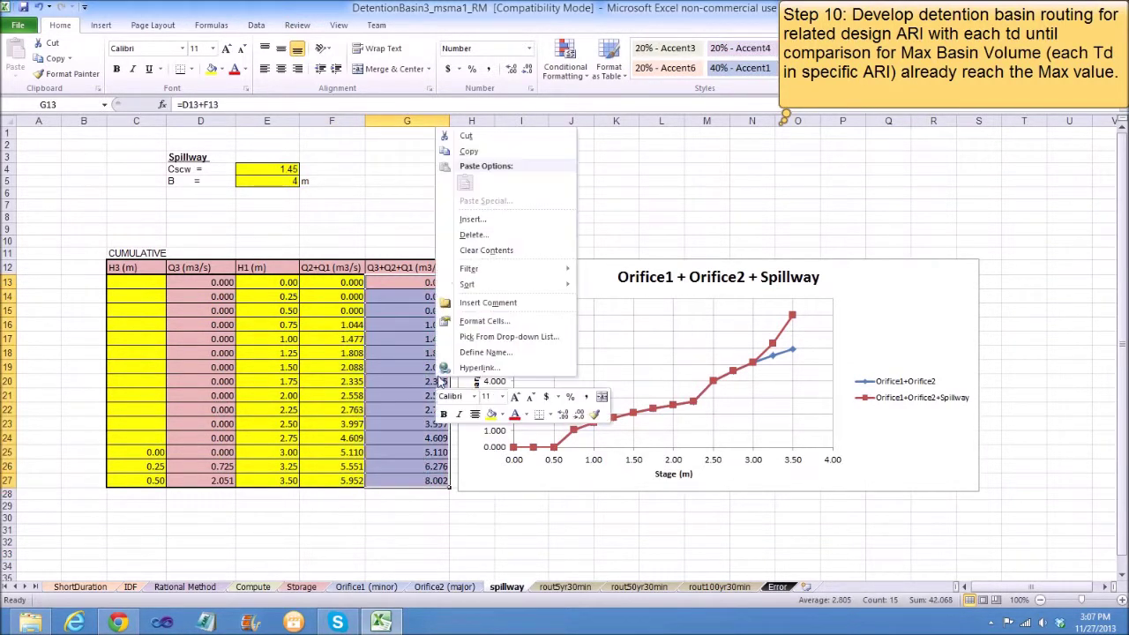
pyautogui.click(472, 151)
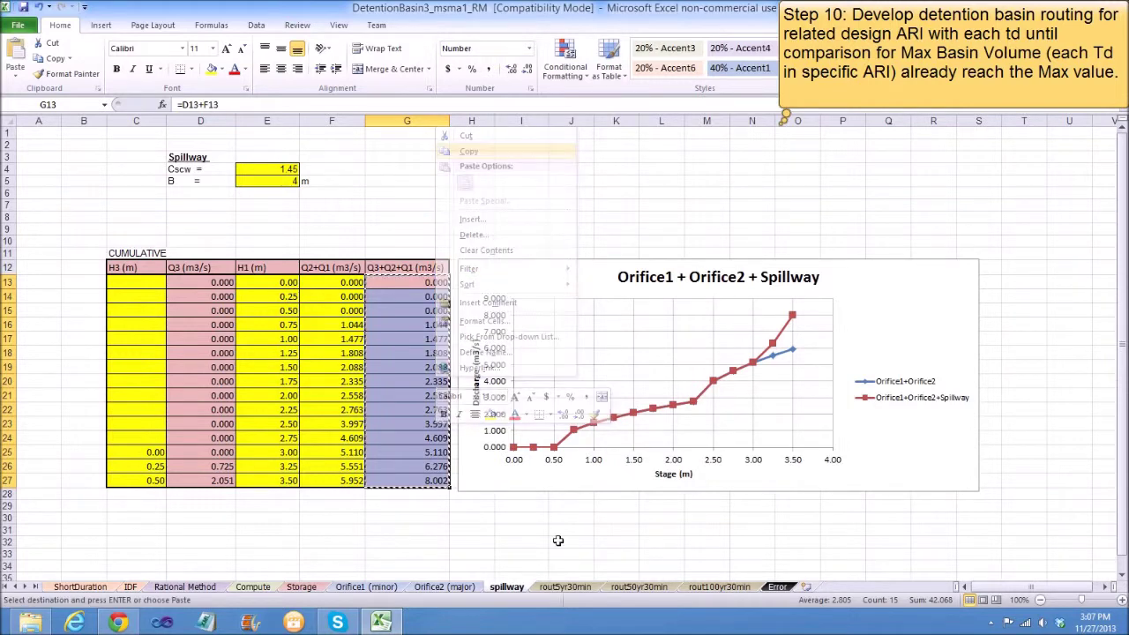
pyautogui.click(564, 587)
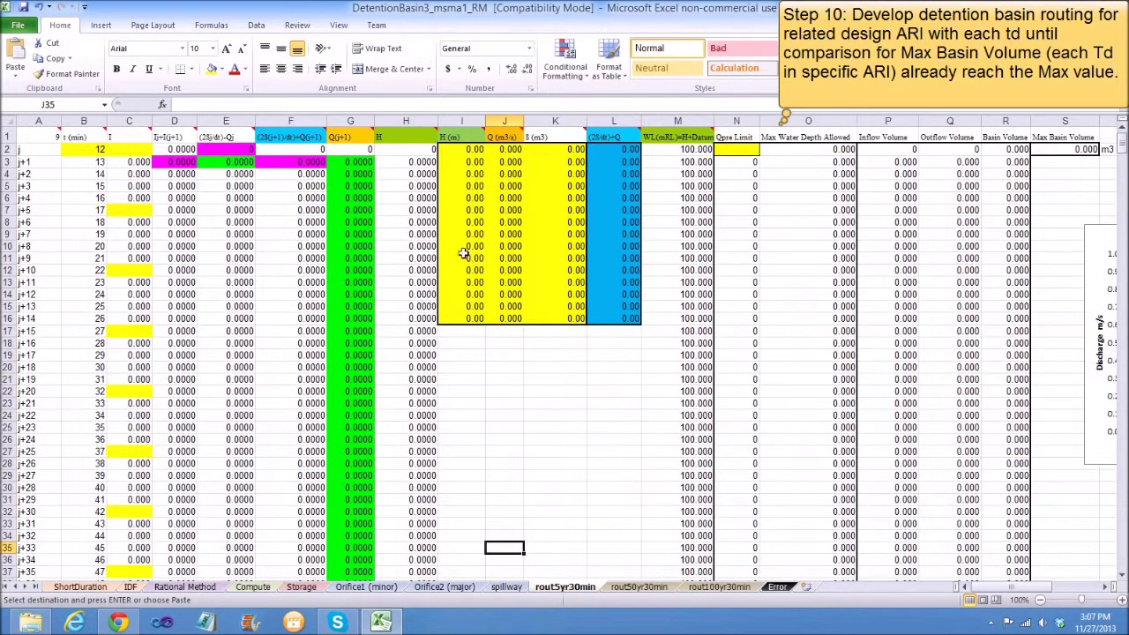
pyautogui.rightClick(497, 150)
pyautogui.click(546, 206)
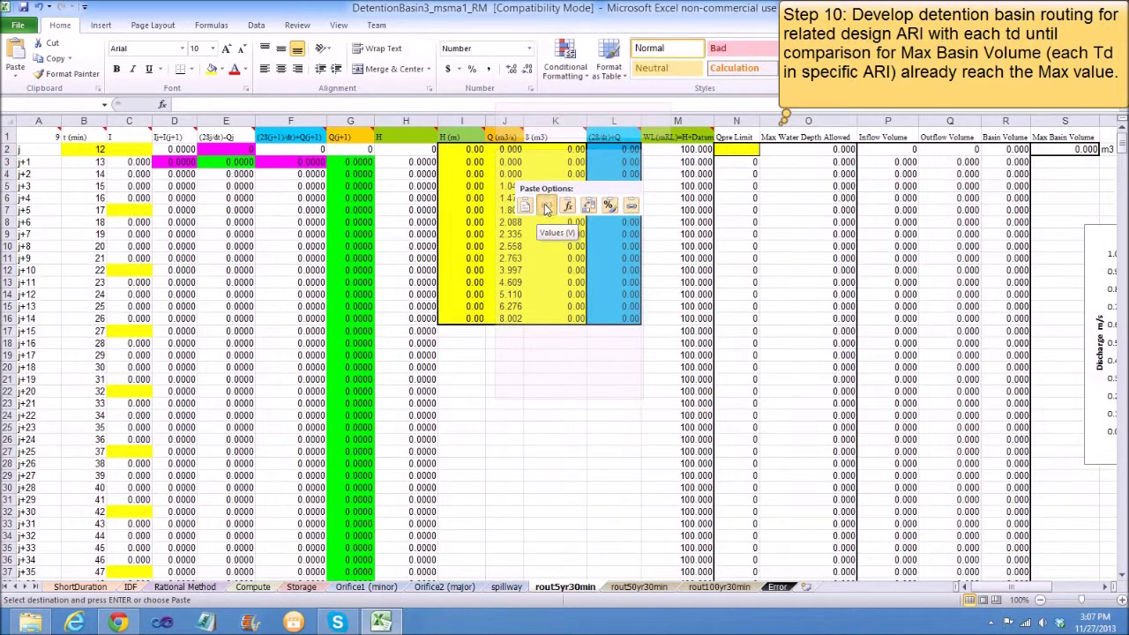
pyautogui.click(533, 403)
# Step: Cancel the pending copy and go to the Storage sheet
pyautogui.click(505, 586)
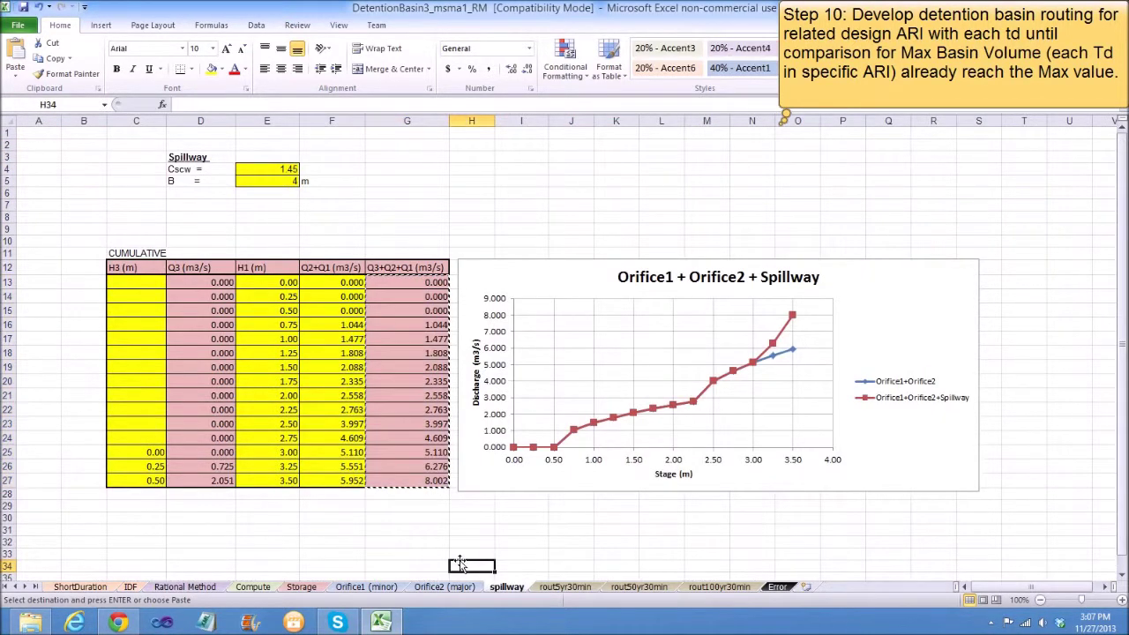
pyautogui.press('Escape')
pyautogui.click(301, 586)
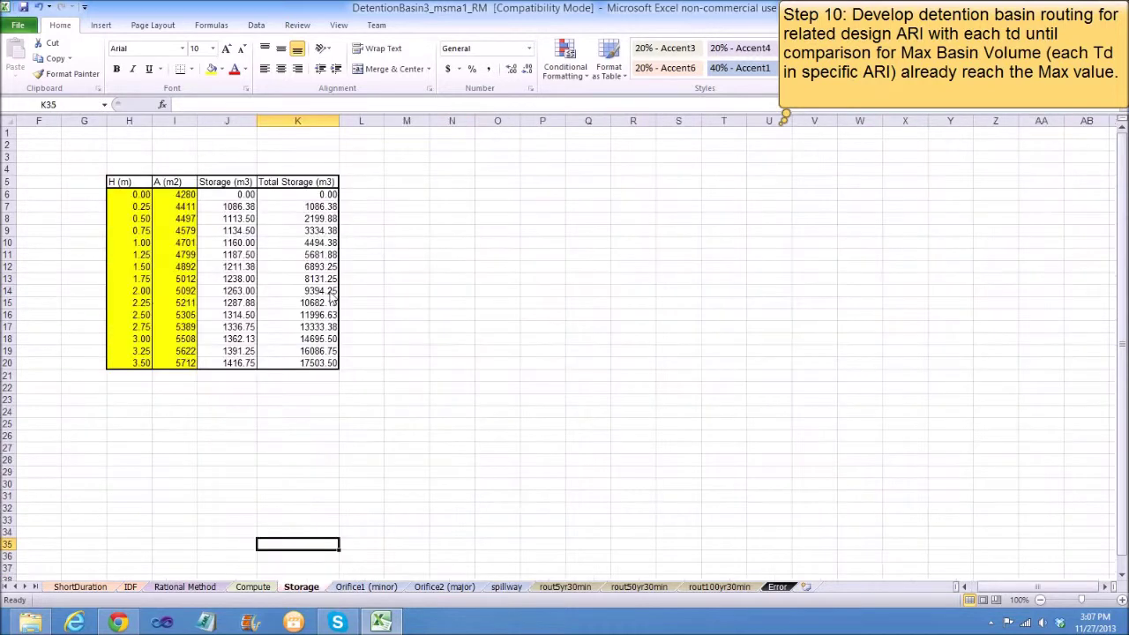
# Step: Paste the Storage sheet's total storage values (K6:K20) as values into K2 of rout5yr30min
pyautogui.moveTo(316, 194); pyautogui.dragTo(314, 363)
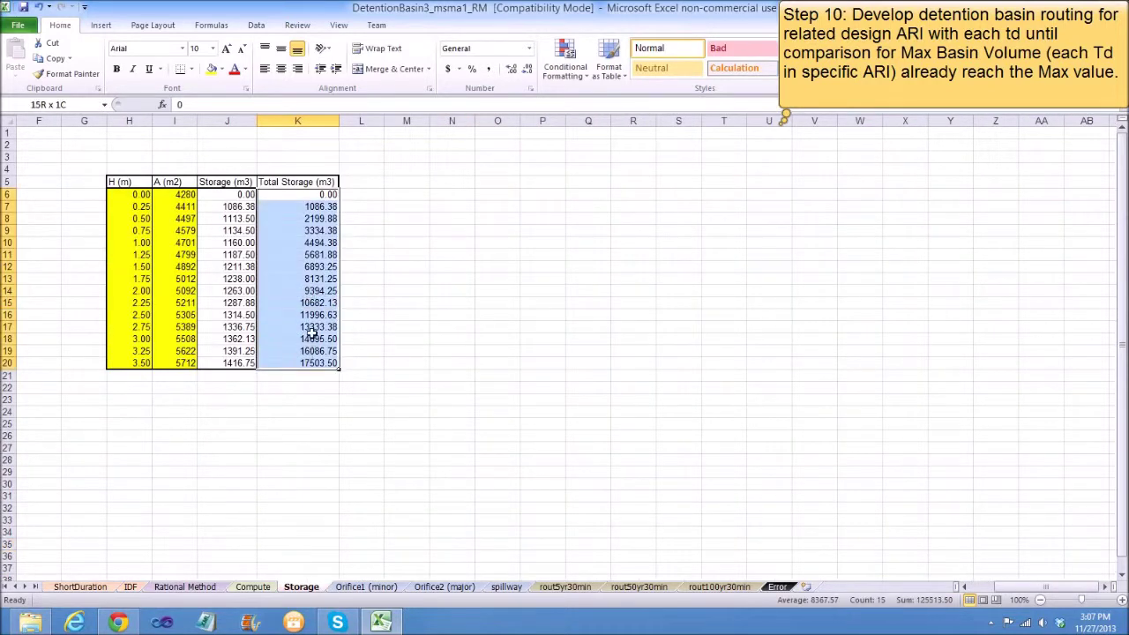
pyautogui.rightClick(328, 307)
pyautogui.click(353, 322)
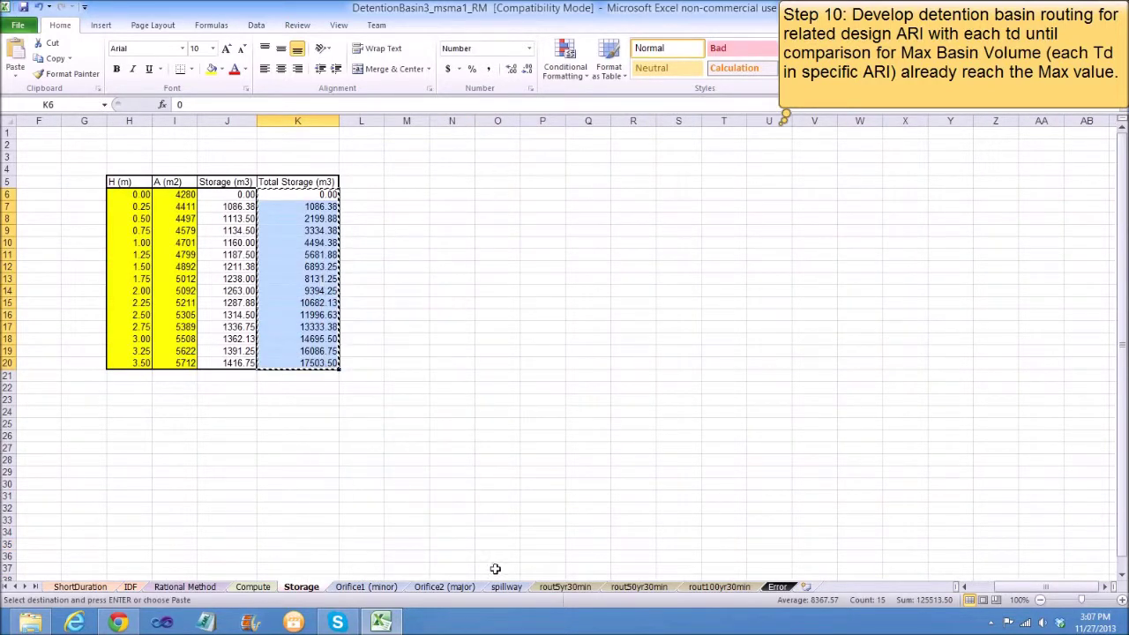
pyautogui.click(508, 587)
pyautogui.click(540, 587)
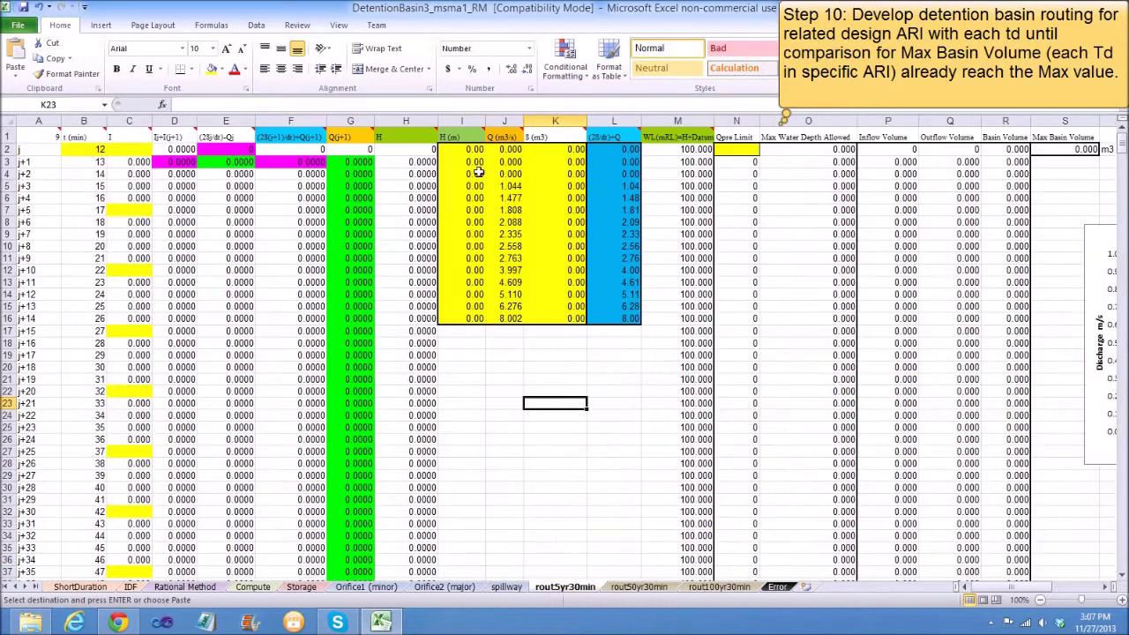
pyautogui.rightClick(538, 150)
pyautogui.click(587, 203)
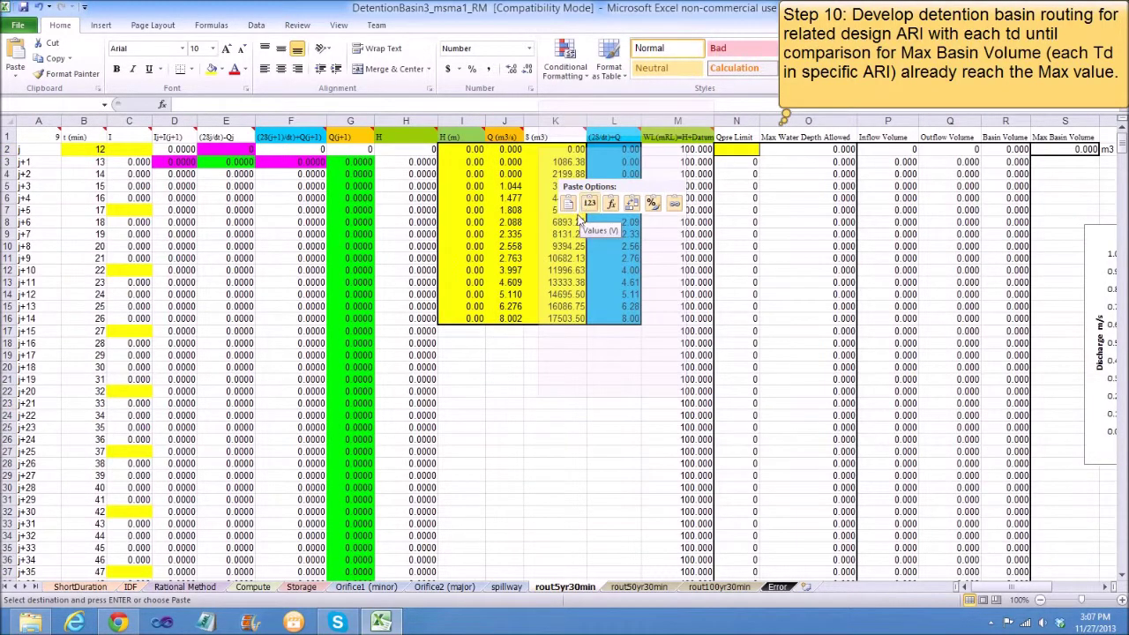
pyautogui.click(542, 391)
# Step: Paste the spillway sheet's H1 depths 0.00–3.50 (E13:E27) as values into I2
pyautogui.click(504, 588)
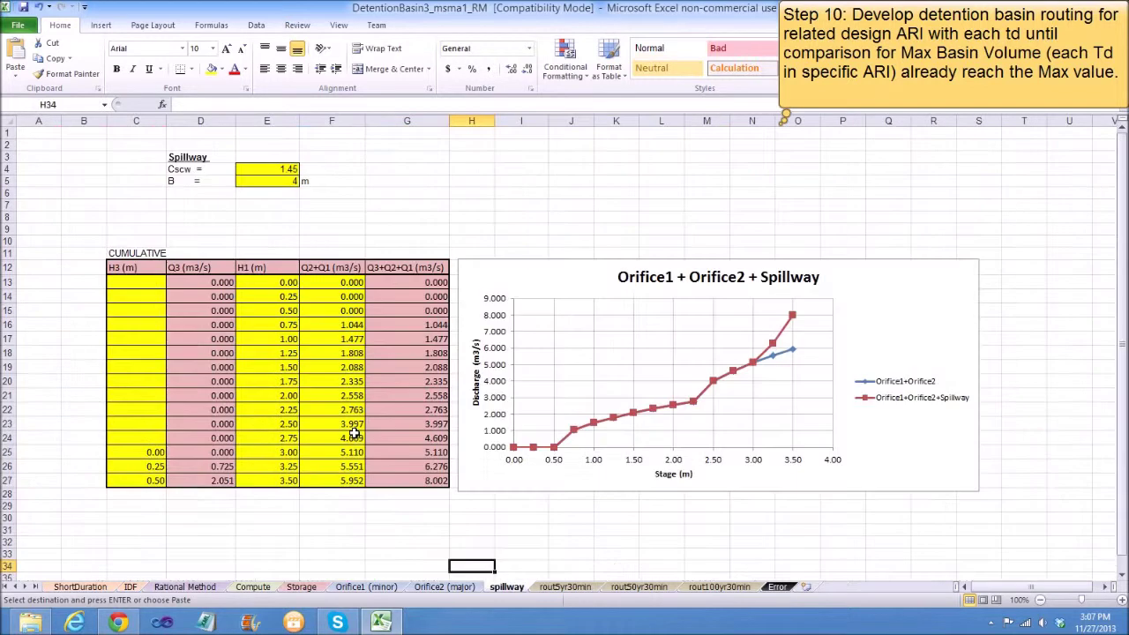
pyautogui.keyDown('shift'); pyautogui.click(288, 477); pyautogui.keyUp('shift')
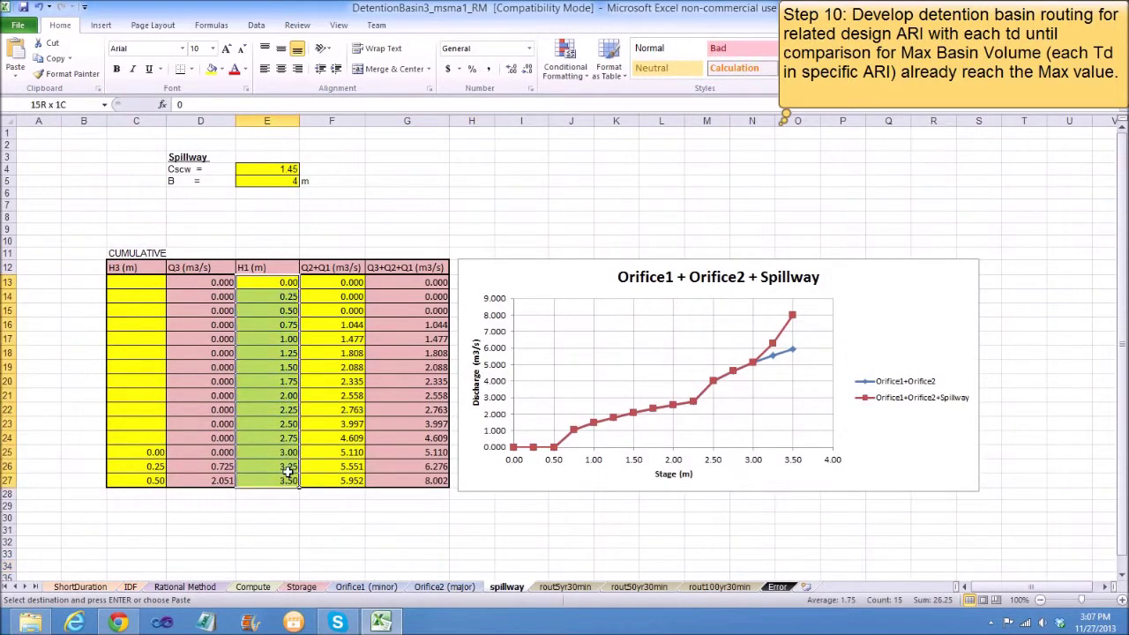
pyautogui.rightClick(290, 379)
pyautogui.click(323, 151)
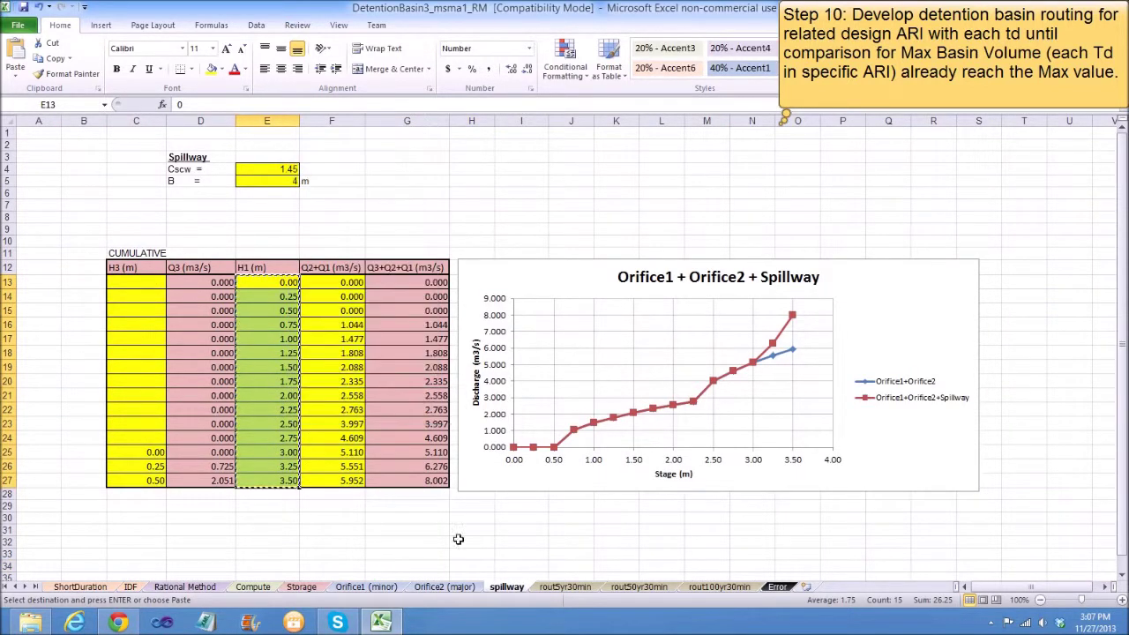
pyautogui.click(542, 589)
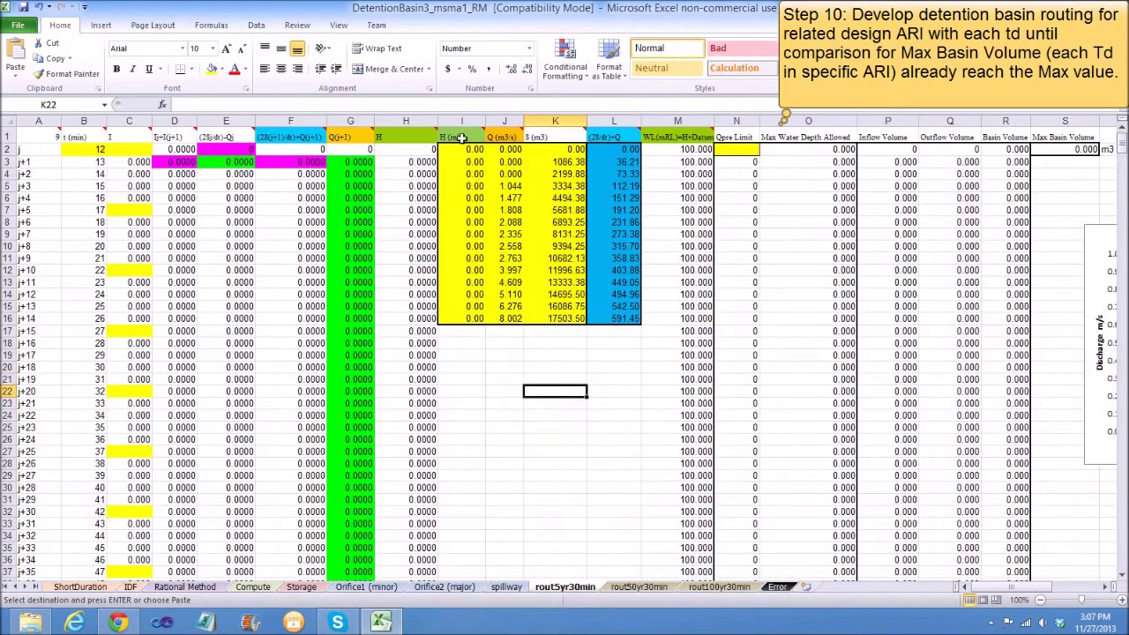
pyautogui.rightClick(470, 152)
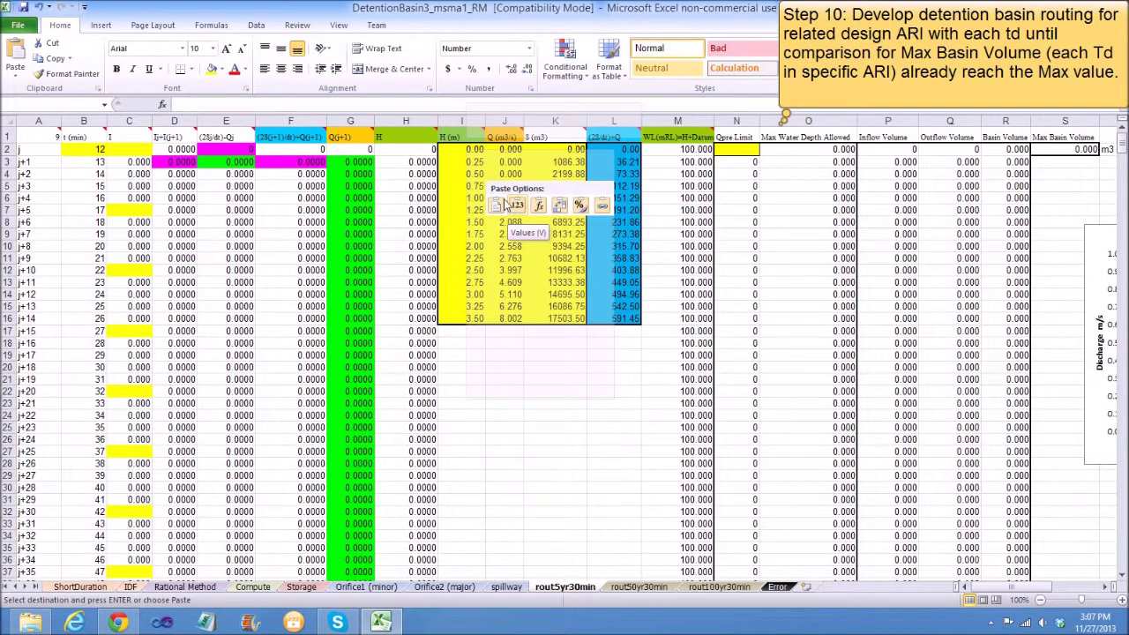
pyautogui.click(508, 205)
pyautogui.click(503, 391)
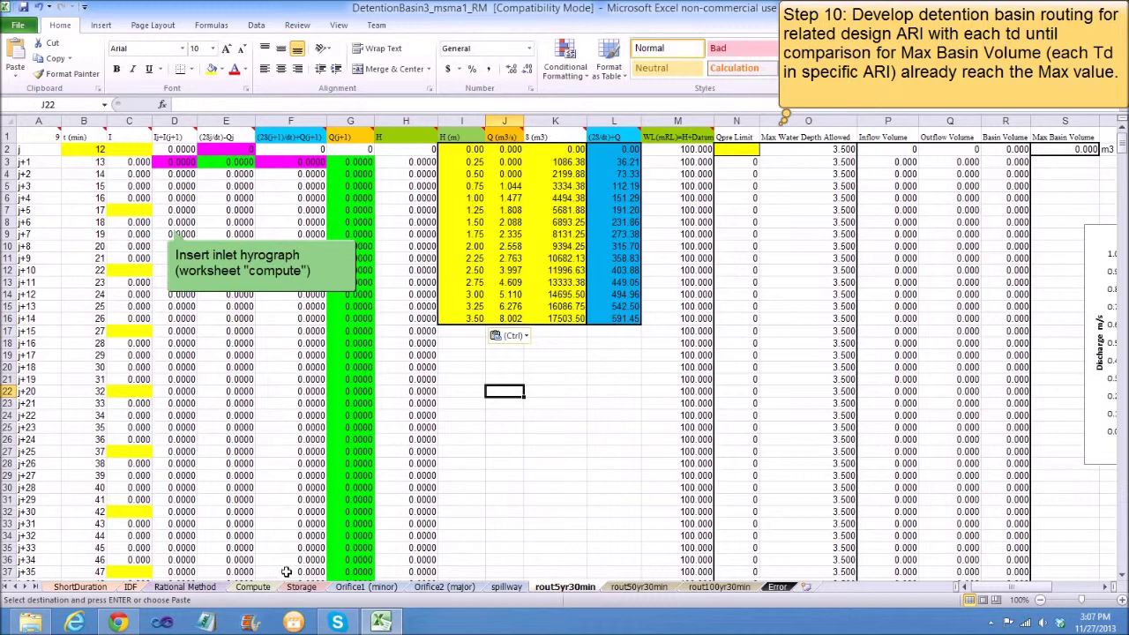
# Step: Paste the Compute sheet's 5-year 30-minute flows I10:I28 as values into K19 of rout5yr30min
pyautogui.click(256, 589)
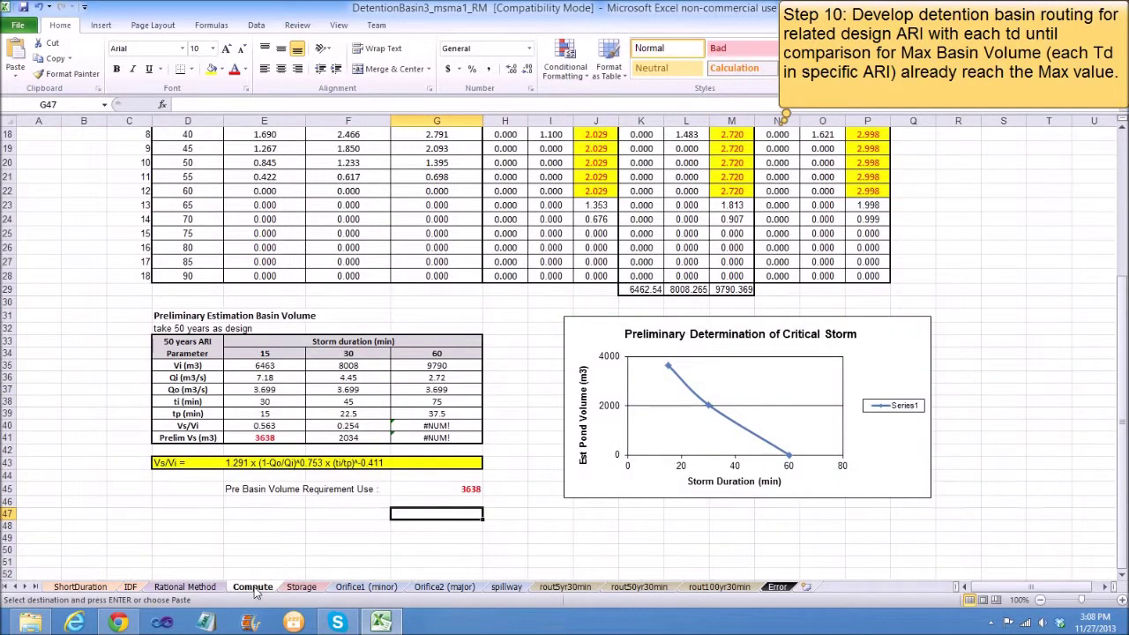
pyautogui.scroll(4, 299, 503)
pyautogui.scroll(2, 316, 463)
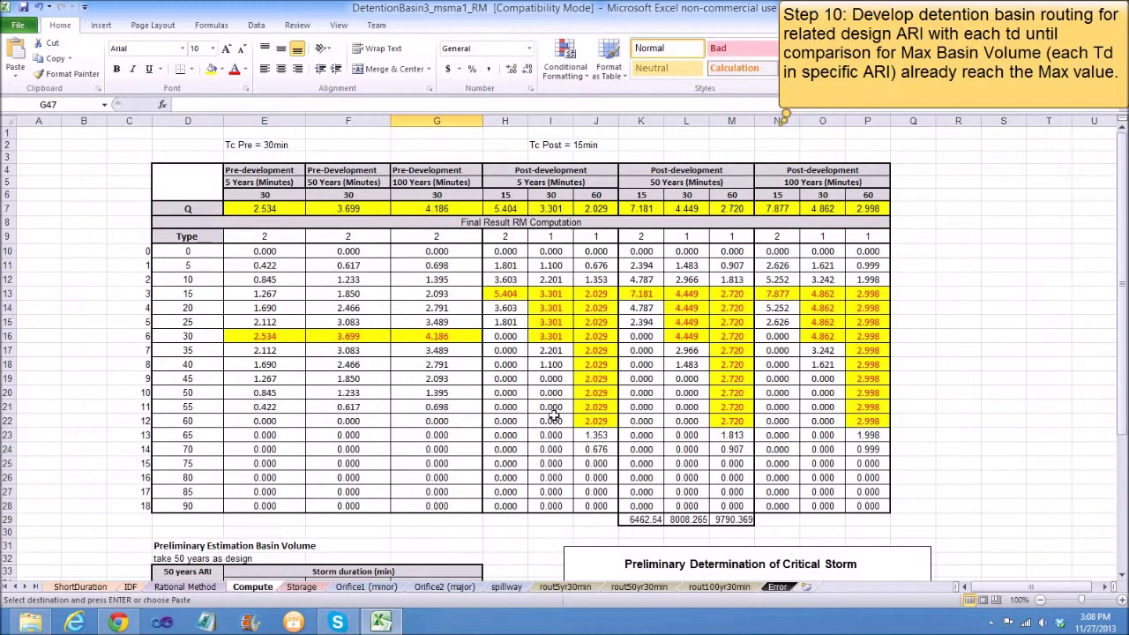
pyautogui.moveTo(551, 252); pyautogui.dragTo(551, 505)
pyautogui.rightClick(551, 371)
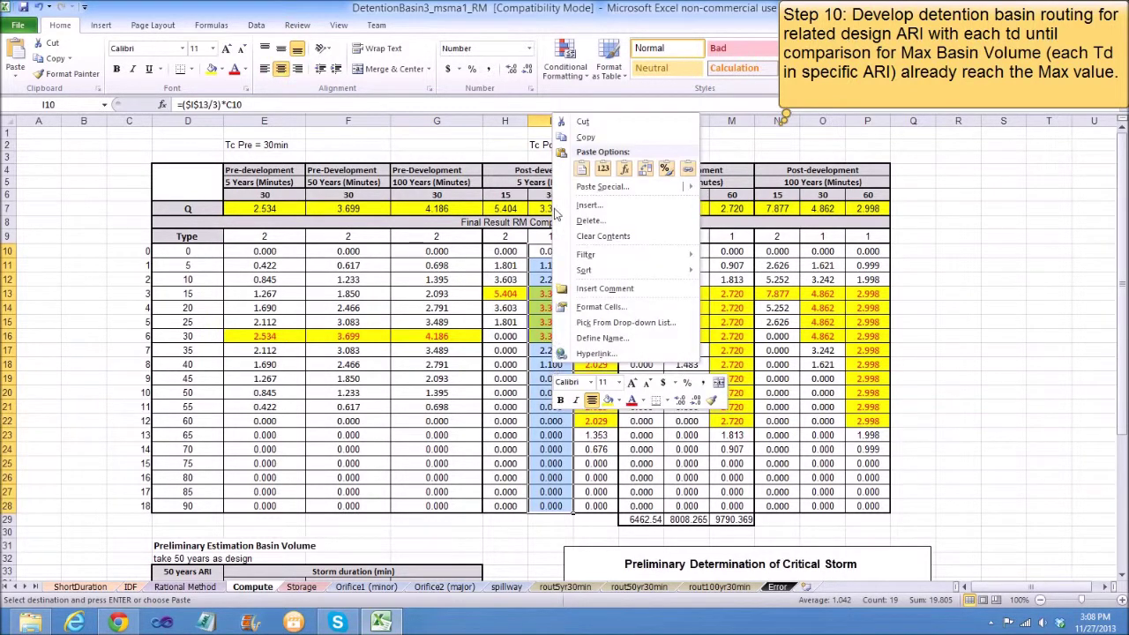
pyautogui.click(583, 167)
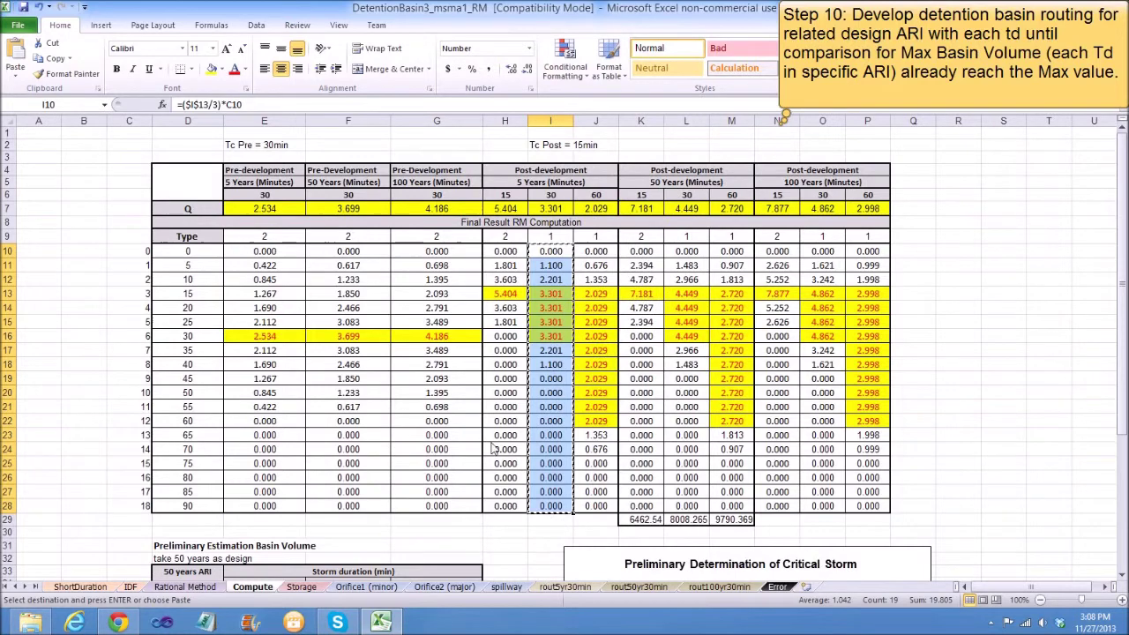
pyautogui.click(564, 587)
pyautogui.rightClick(552, 356)
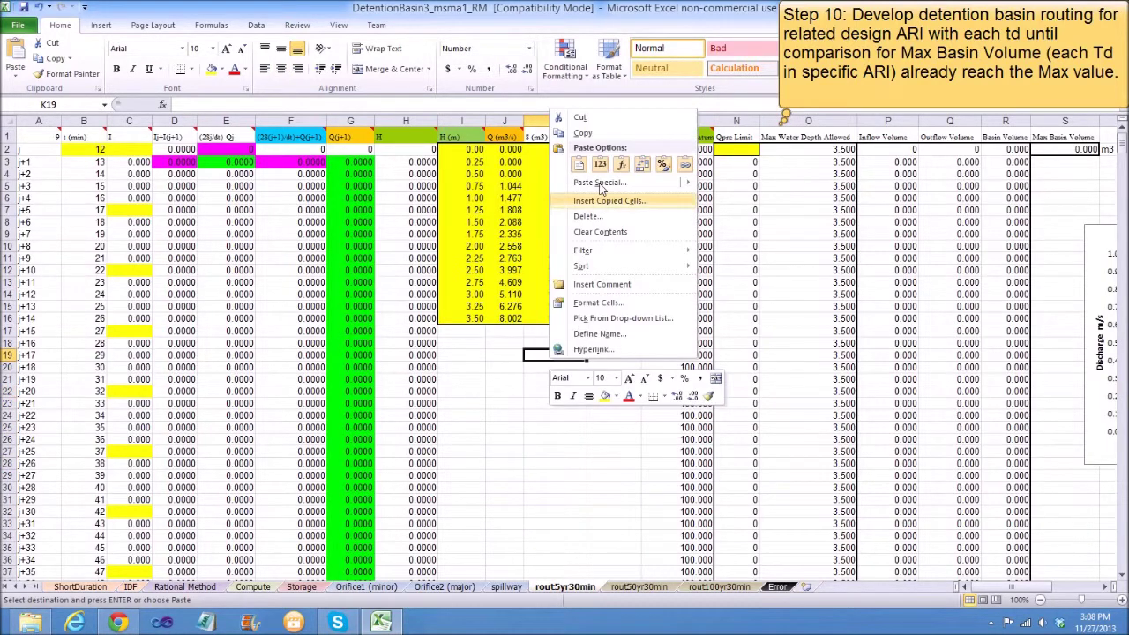
pyautogui.click(600, 196)
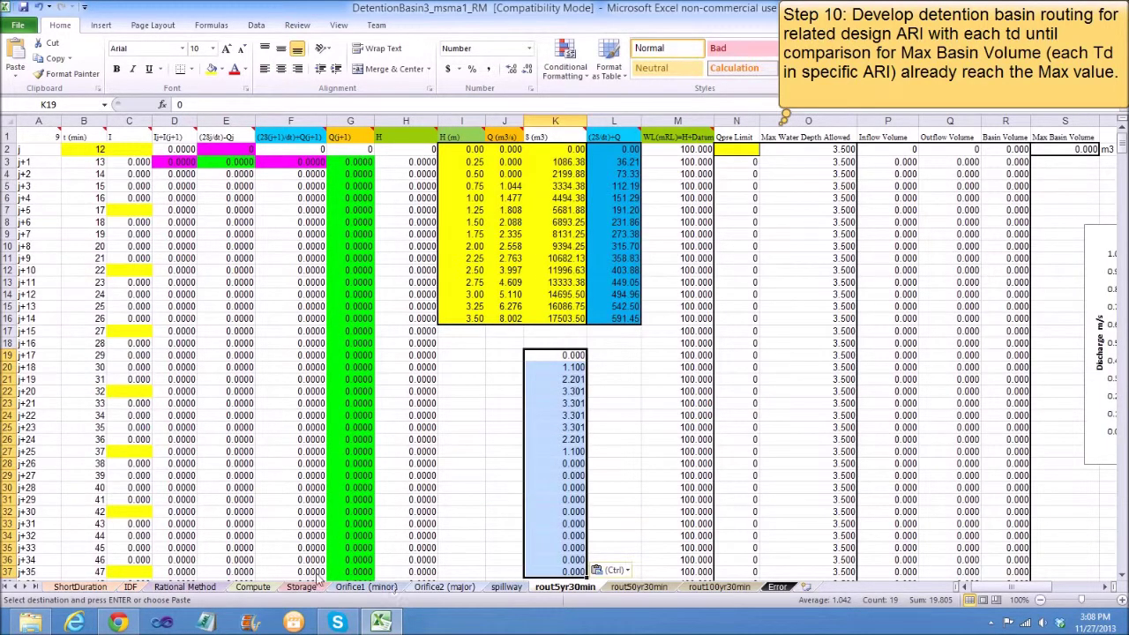
# Step: Paste the times 0–90 from Compute D10:D28 as values into J19
pyautogui.click(252, 586)
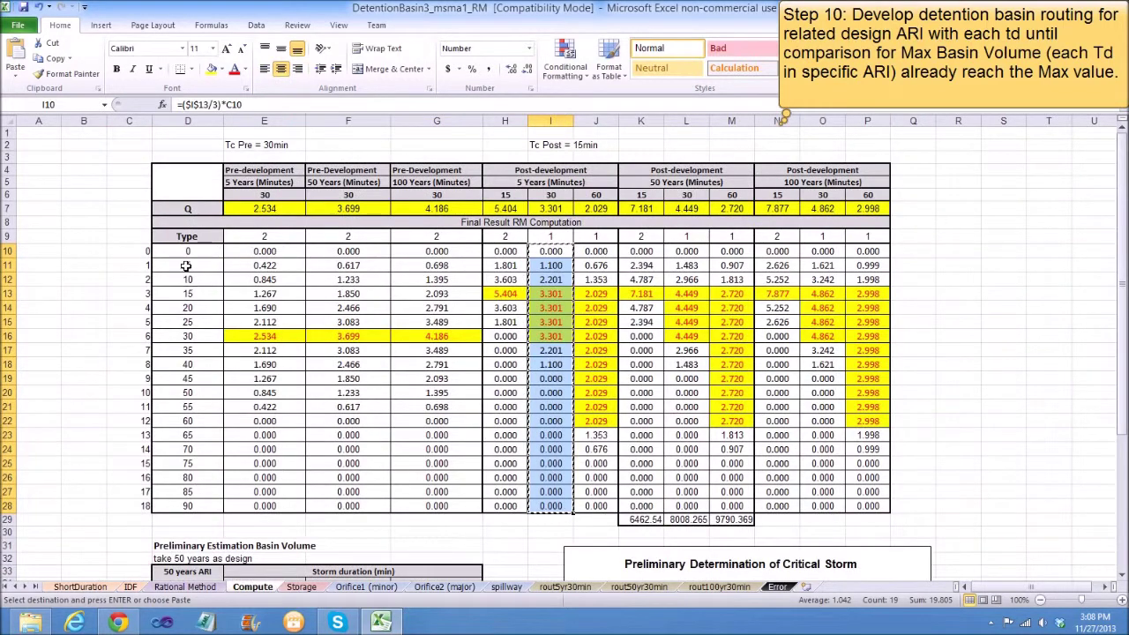
pyautogui.moveTo(188, 252); pyautogui.dragTo(189, 506)
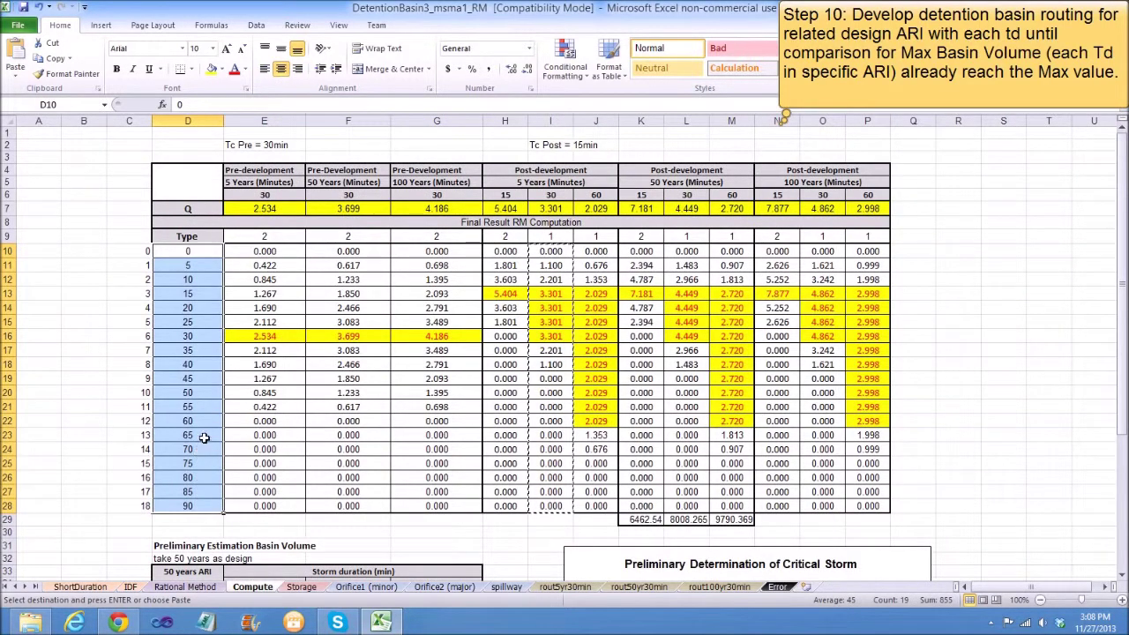
pyautogui.rightClick(204, 438)
pyautogui.click(237, 235)
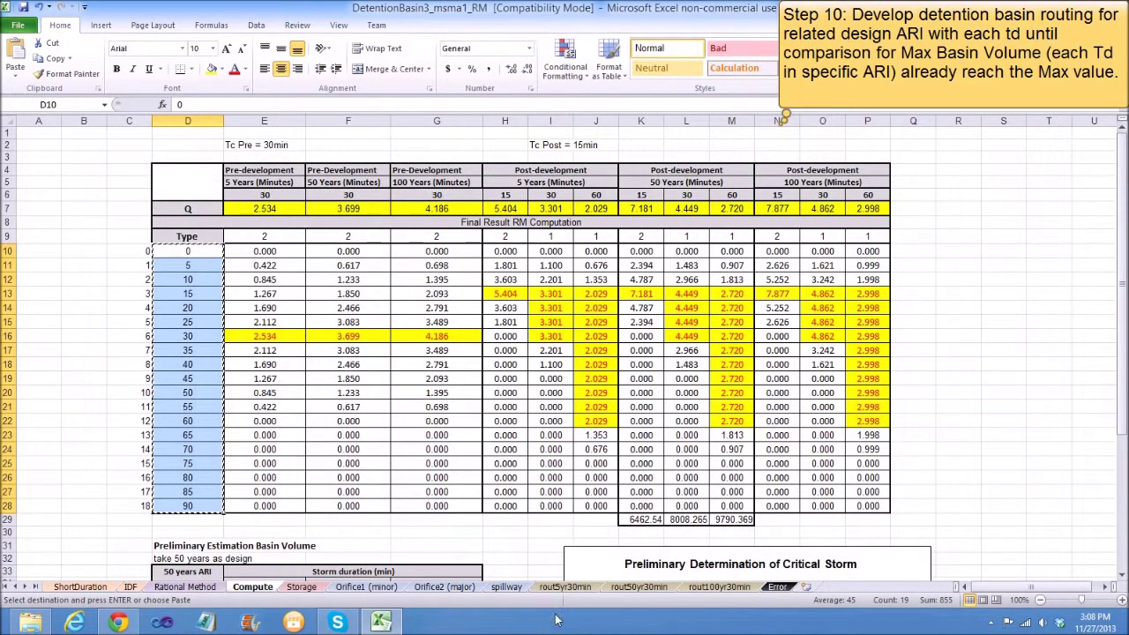
pyautogui.click(582, 590)
pyautogui.rightClick(496, 351)
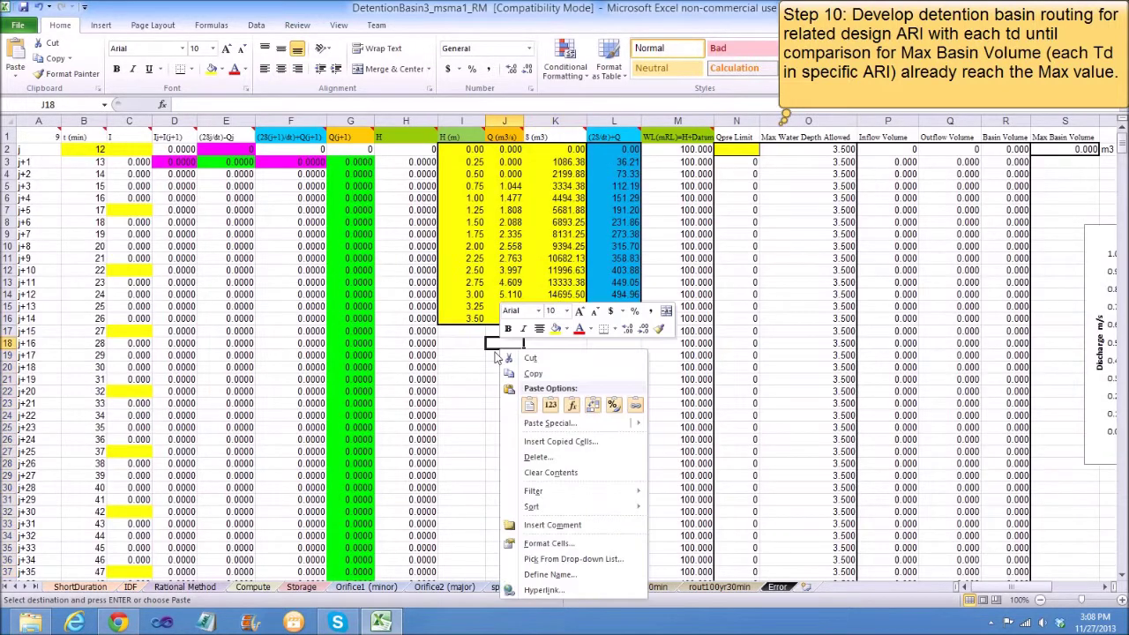
pyautogui.rightClick(496, 357)
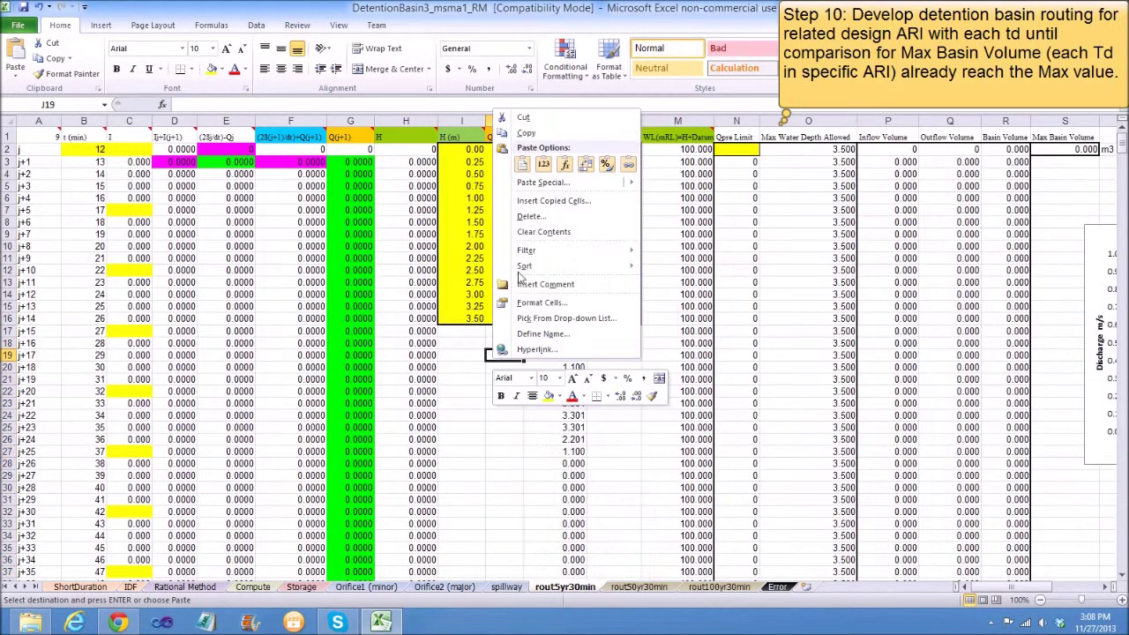
pyautogui.click(522, 201)
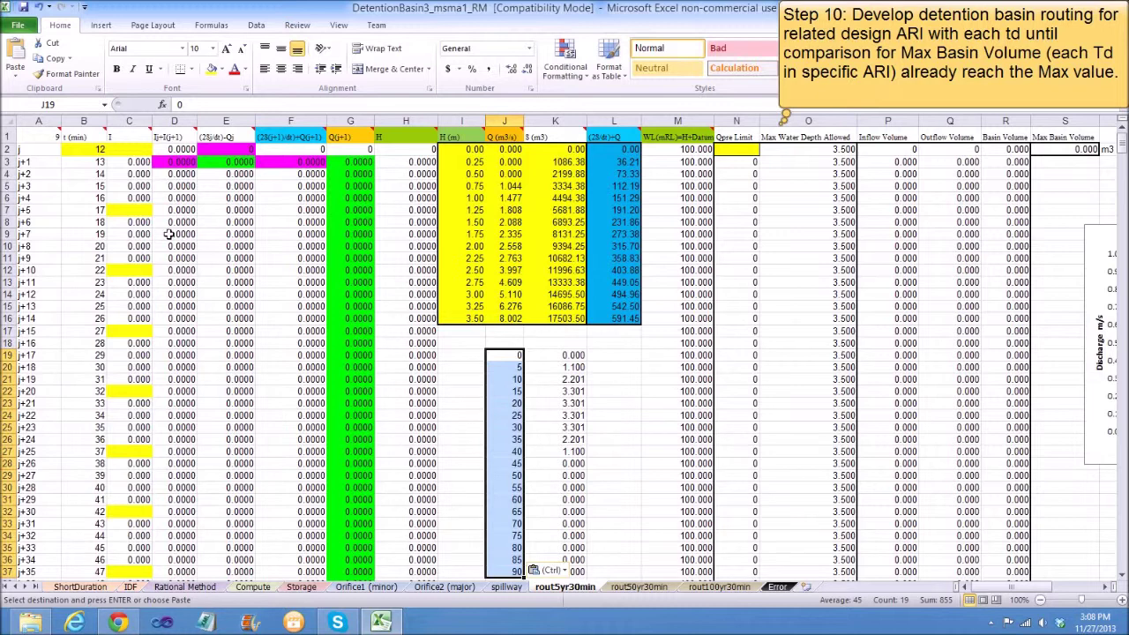
pyautogui.hotkey('ctrl', 'Home')
# Step: Enter the starting inflows in column C: 0 at minute 0 and 1.1 in C7
pyautogui.write('0')
pyautogui.press('Tab')
pyautogui.write('1.1')
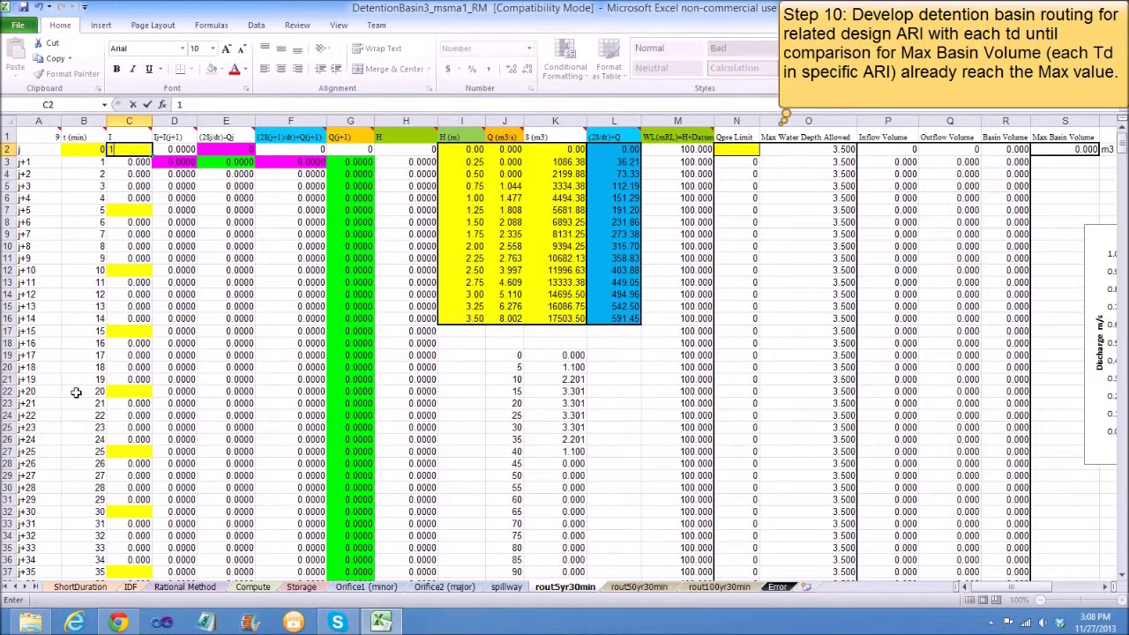
pyautogui.press('Return')
pyautogui.press('Down')
pyautogui.press('Down')
pyautogui.press('Up')
pyautogui.press('Up')
pyautogui.press('Up')
pyautogui.write('0')
pyautogui.press('Return')
pyautogui.press('Down')
pyautogui.press('Down')
pyautogui.press('Down')
pyautogui.write('1.1')
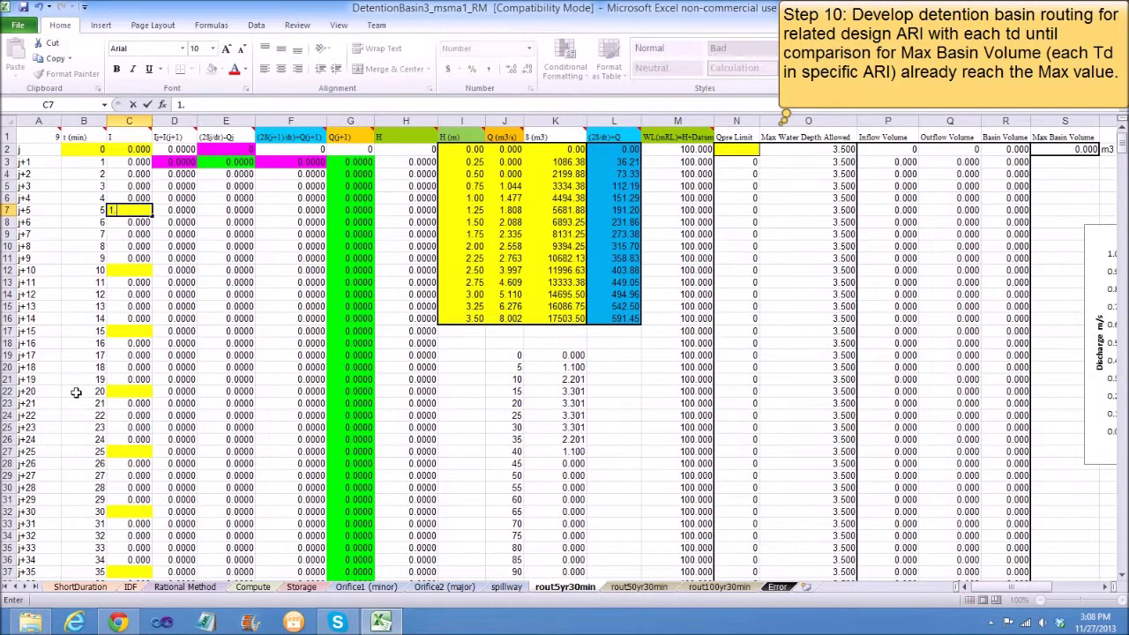
pyautogui.press('Return')
pyautogui.press('Down')
pyautogui.press('Down')
pyautogui.press('Down')
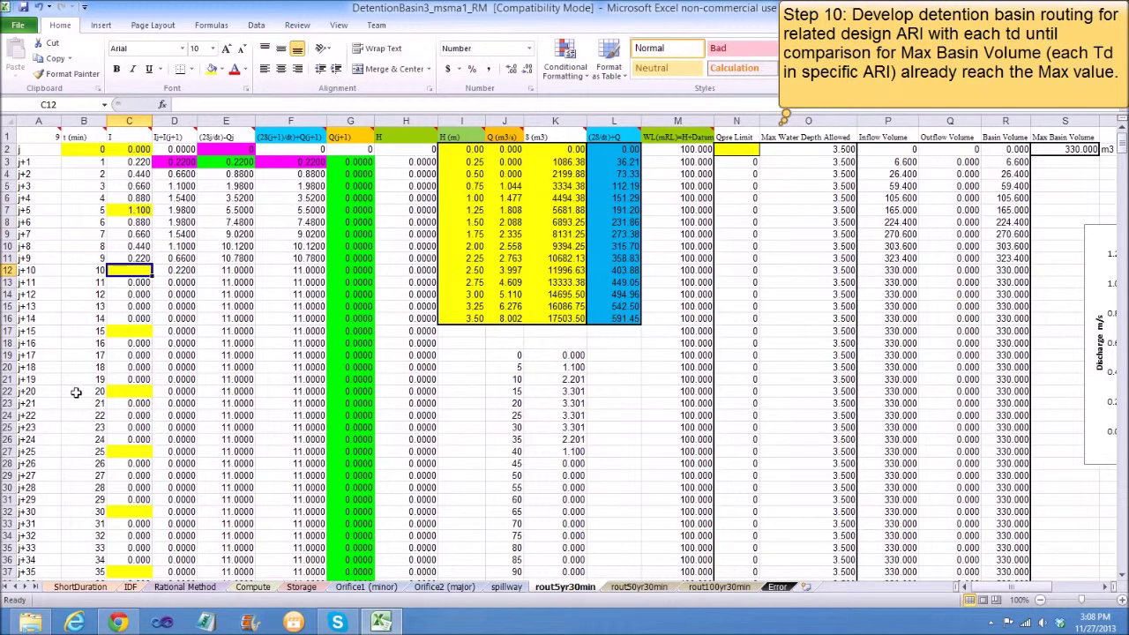
# Step: Enter the rising inflows: 2.201 in C12, then 3.301 from minute 15 through minute 30
pyautogui.write('2.201')
pyautogui.press('Return')
pyautogui.press('Down')
pyautogui.press('Down')
pyautogui.press('Down')
pyautogui.press('Down')
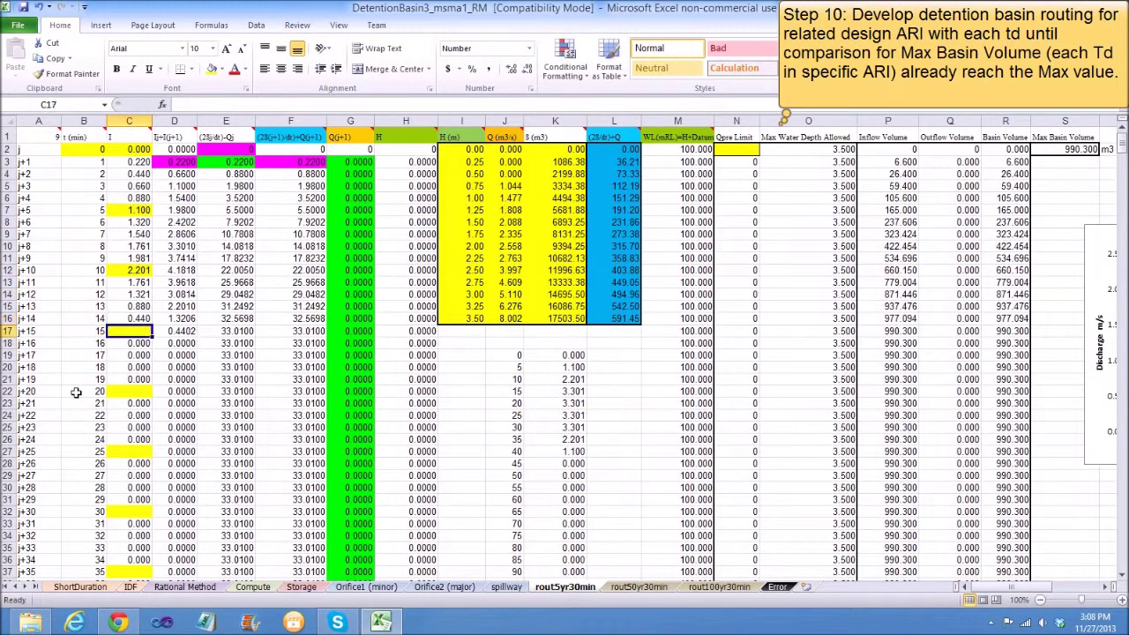
pyautogui.write('3.3')
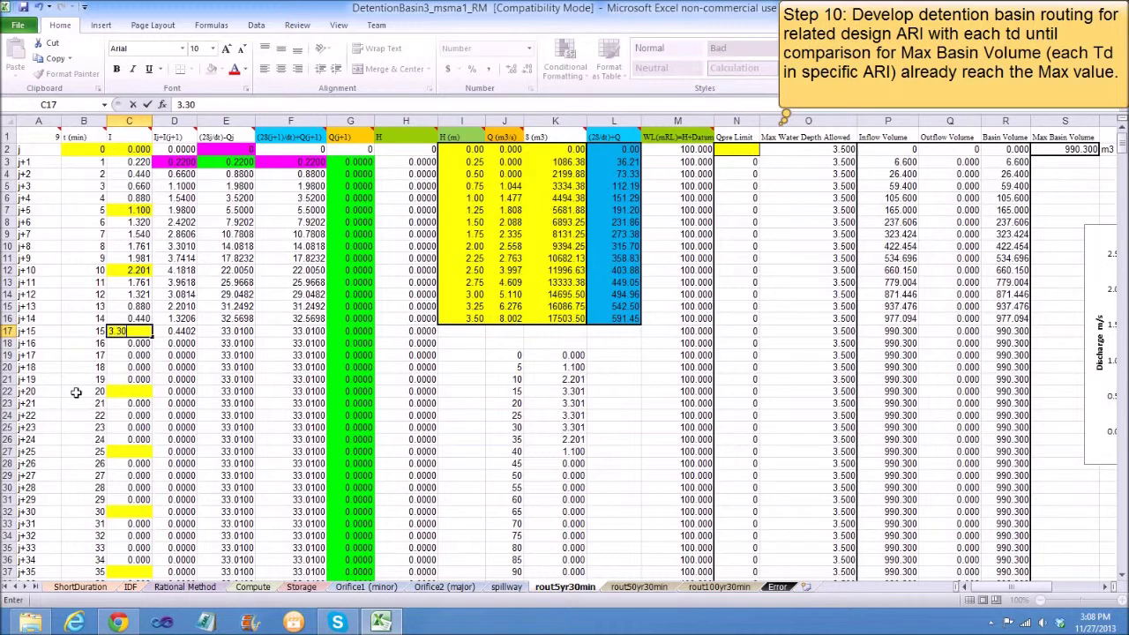
pyautogui.press('Return')
pyautogui.press('Down')
pyautogui.press('Down')
pyautogui.press('Down')
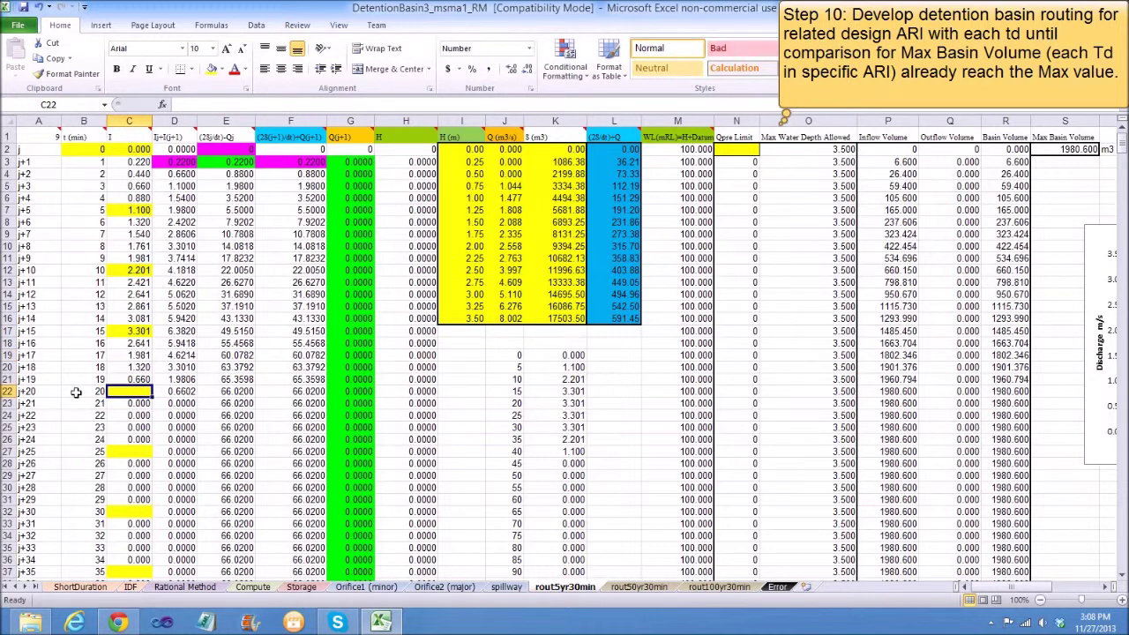
pyautogui.write('3.')
pyautogui.press('Return')
pyautogui.press('Down')
pyautogui.press('Down')
pyautogui.press('Down')
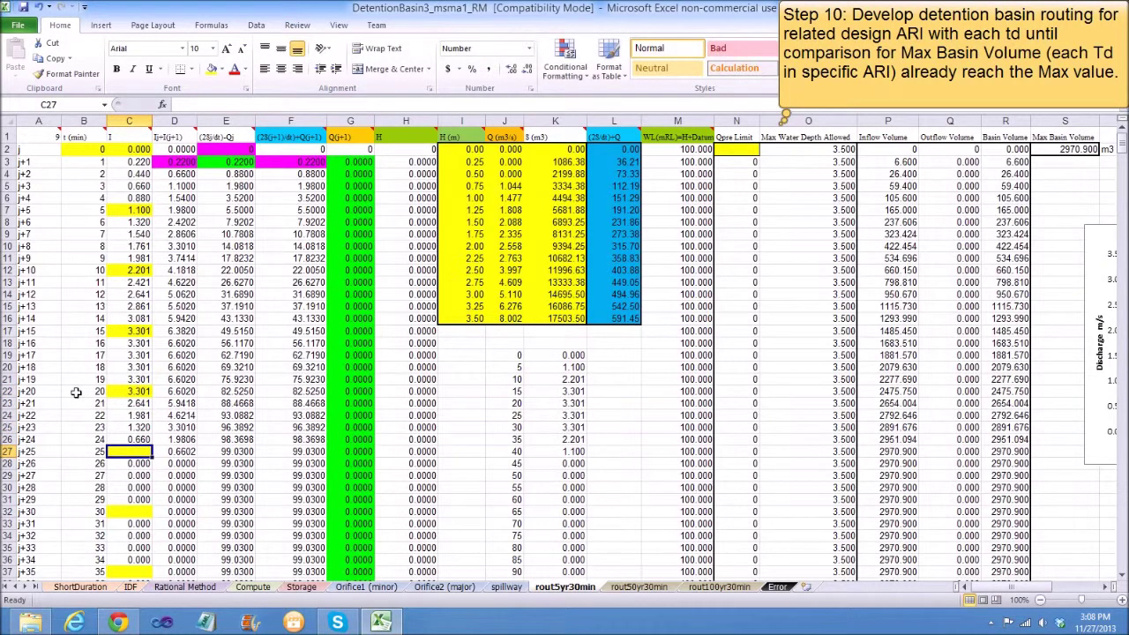
pyautogui.write('3.301')
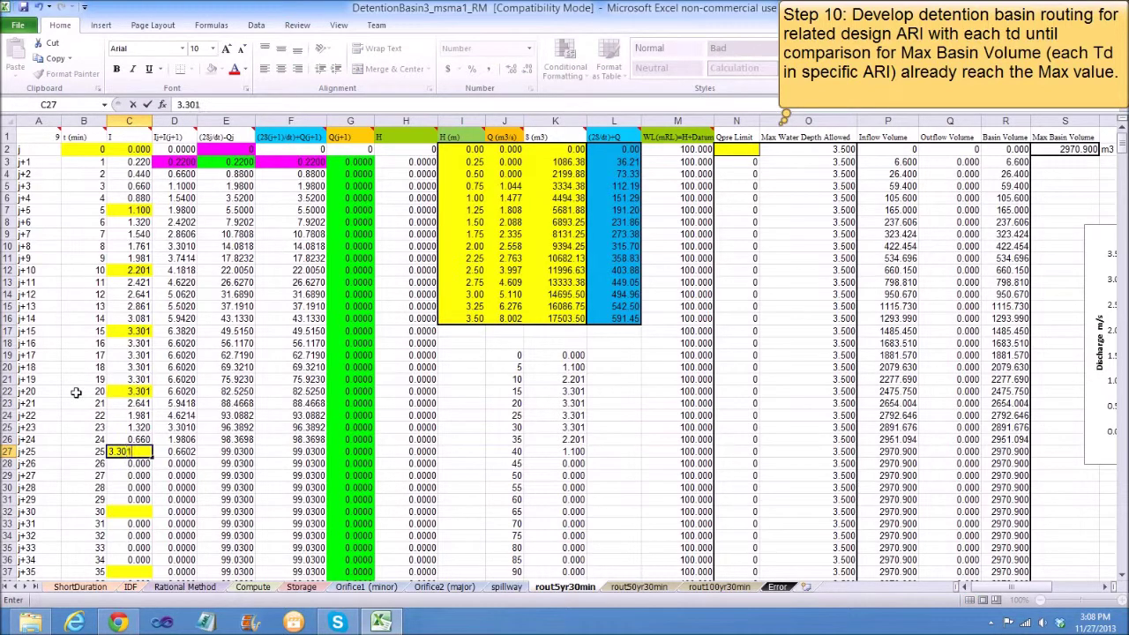
pyautogui.press('Return')
pyautogui.press('Down')
pyautogui.press('Down')
pyautogui.press('Down')
pyautogui.press('Down')
pyautogui.write('3')
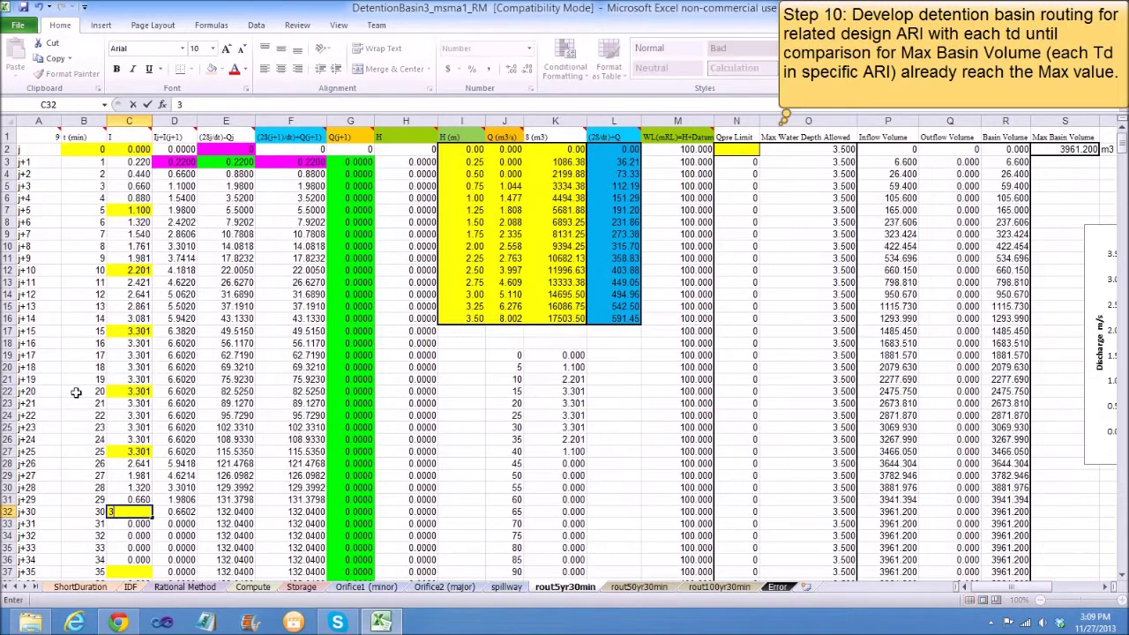
pyautogui.write('01')
pyautogui.press('Return')
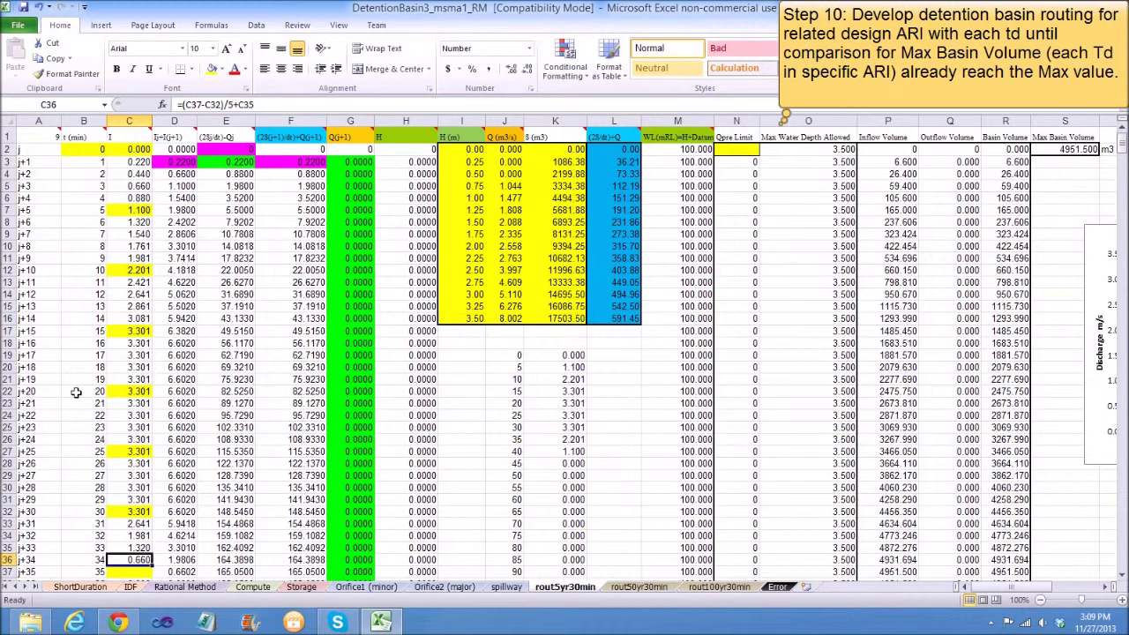
# Step: Enter the receding inflows: 2.201 at minute 35, 1.100 at minute 40, then 0 through minute 70
pyautogui.press('Down')
pyautogui.press('Down')
pyautogui.press('Down')
pyautogui.write('2')
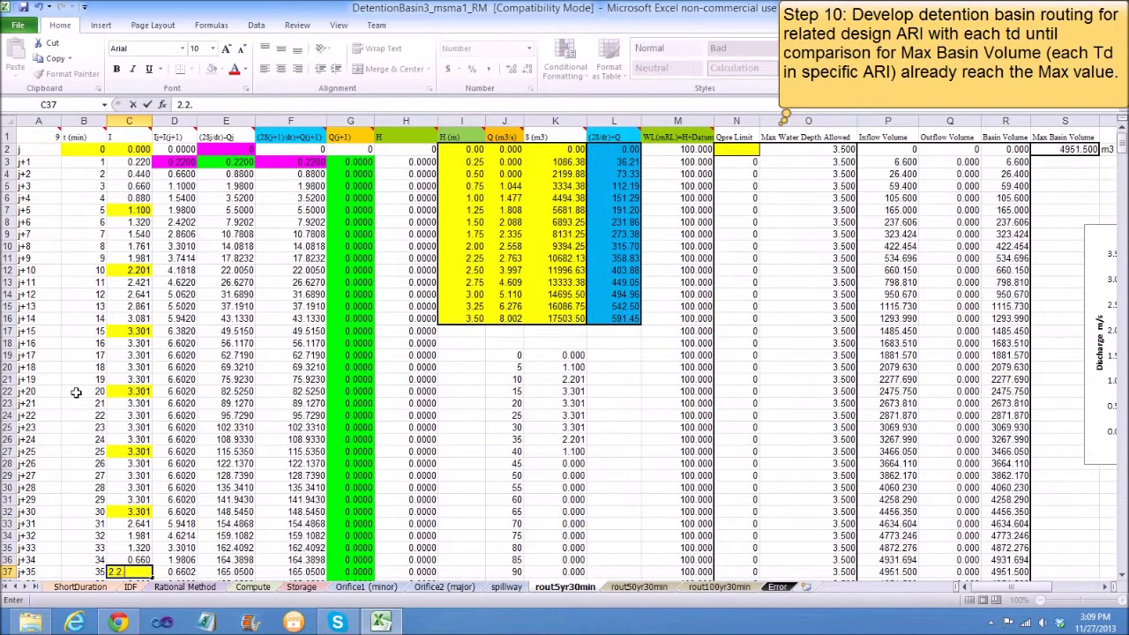
pyautogui.press('Return')
pyautogui.press('Down')
pyautogui.press('Down')
pyautogui.press('Down')
pyautogui.press('Up')
pyautogui.press('Up')
pyautogui.press('Up')
pyautogui.press('Up')
pyautogui.write('2.2')
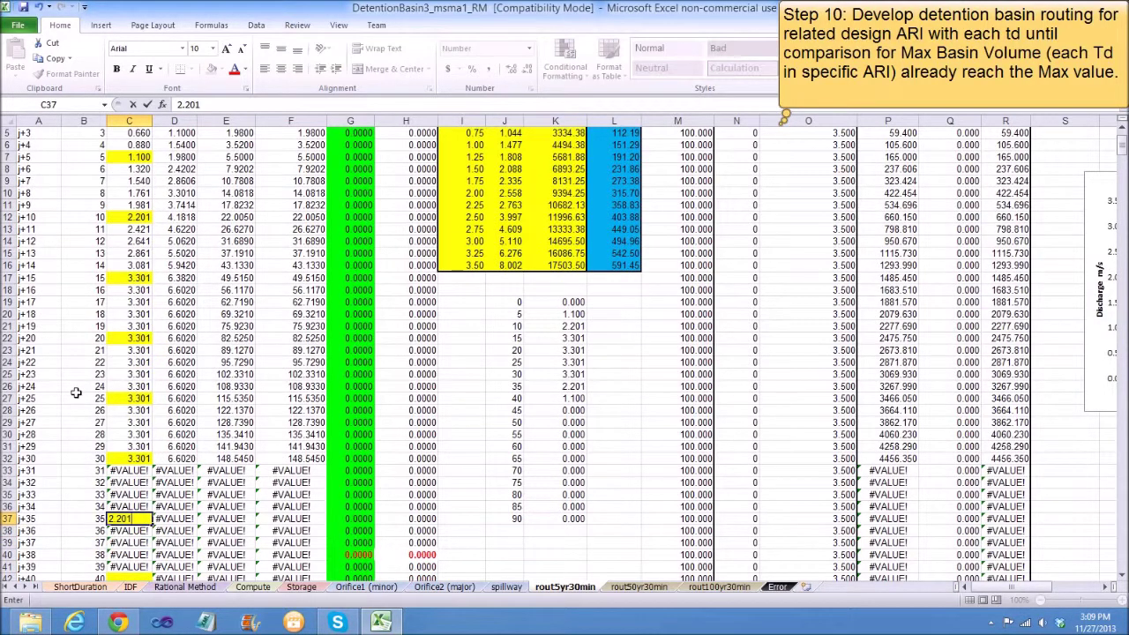
pyautogui.press('Return')
pyautogui.press('Down')
pyautogui.press('Down')
pyautogui.press('Down')
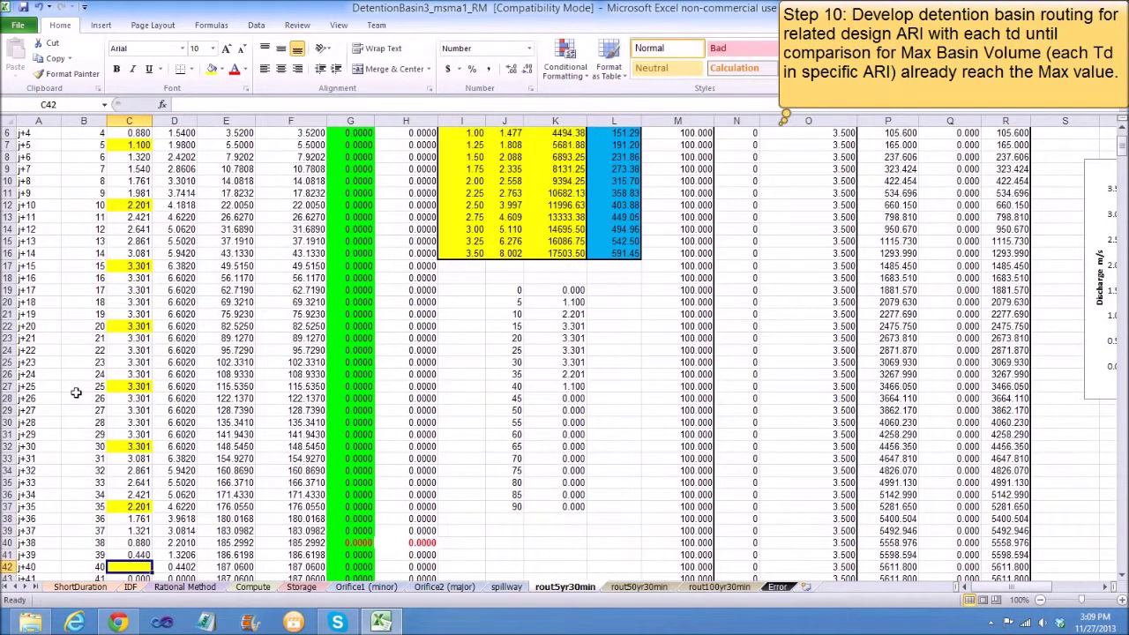
pyautogui.press('Down')
pyautogui.press('Down')
pyautogui.press('Down')
pyautogui.press('Down')
pyautogui.press('Down')
pyautogui.write('0')
pyautogui.press('Return')
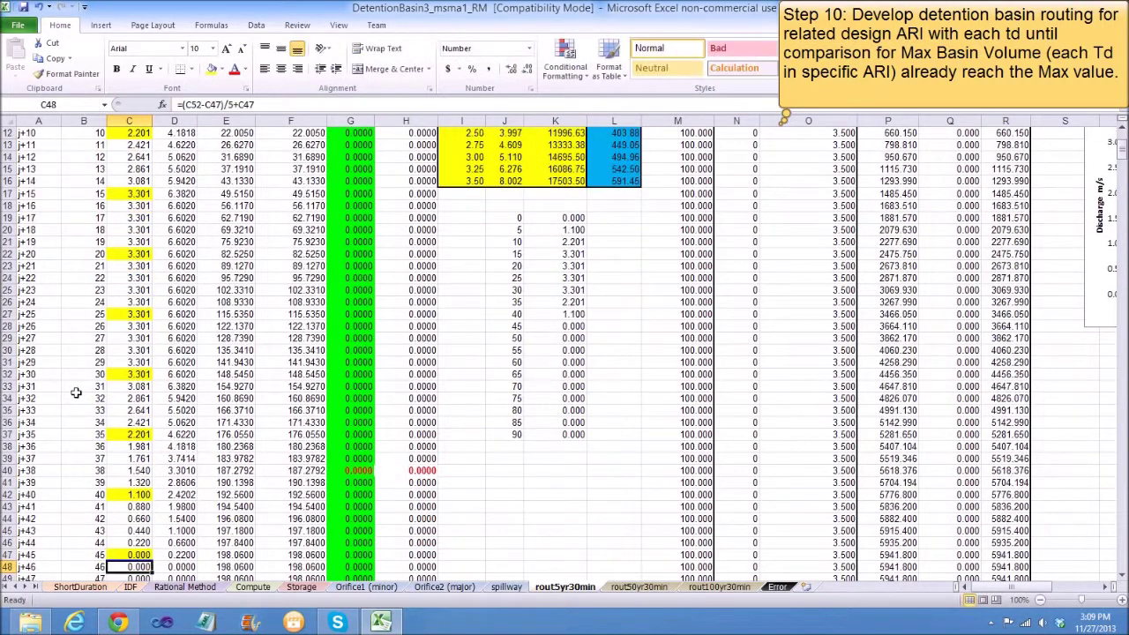
pyautogui.press('Down')
pyautogui.press('Down')
pyautogui.press('Down')
pyautogui.press('Down')
pyautogui.press('Down')
pyautogui.press('Up')
pyautogui.press('Up')
pyautogui.press('Up')
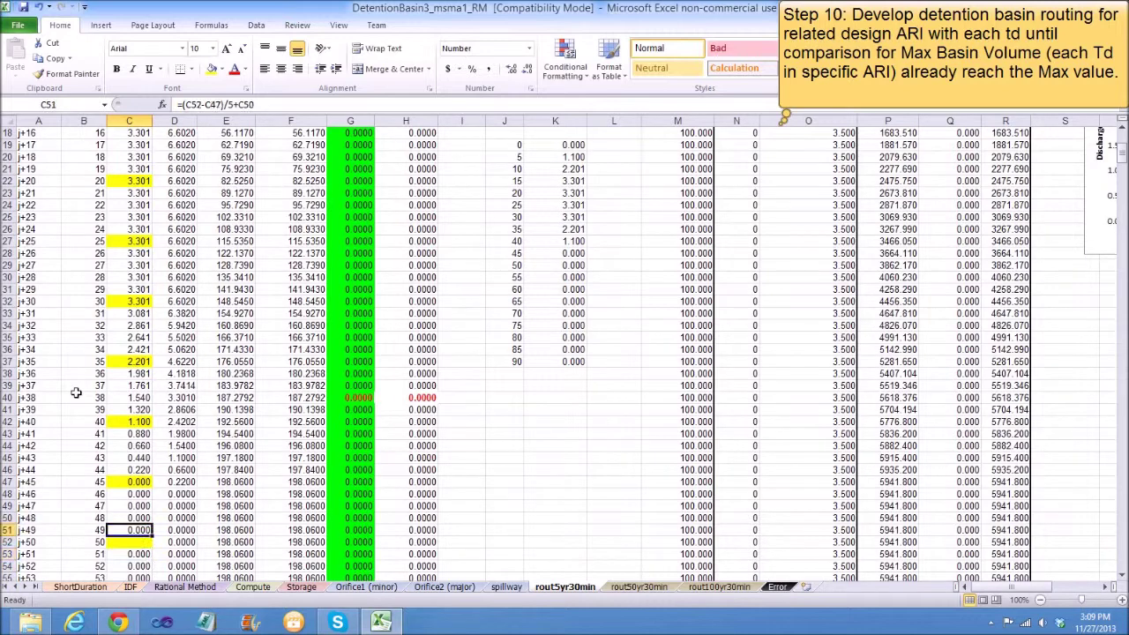
pyautogui.press('Down')
pyautogui.write('0')
pyautogui.press('Return')
pyautogui.press('Down')
pyautogui.press('Down')
pyautogui.press('Down')
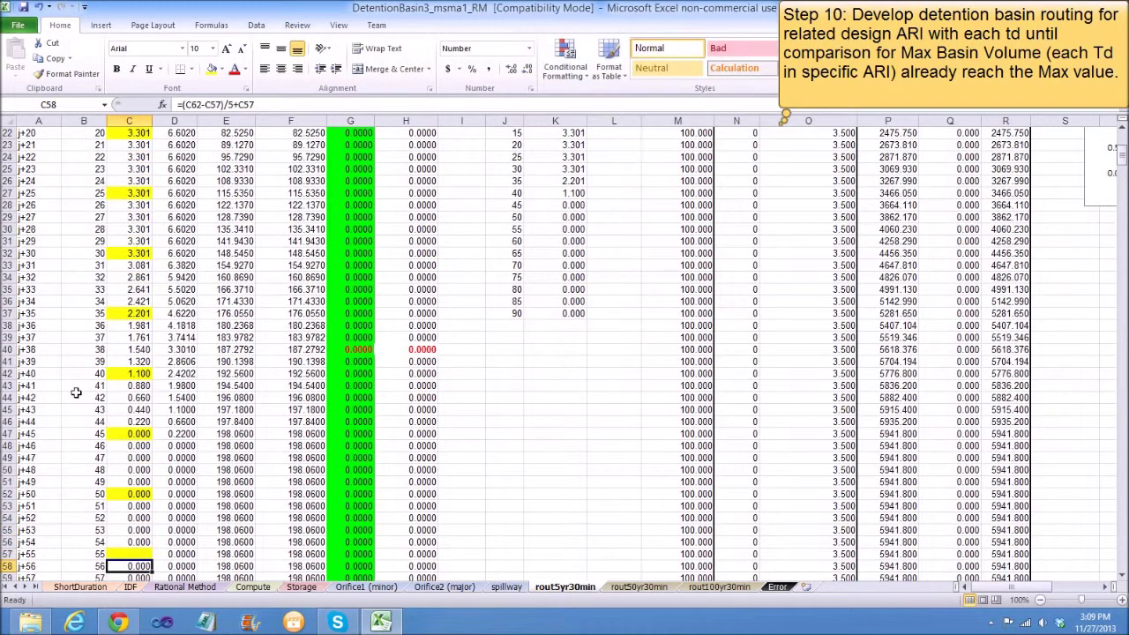
pyautogui.press('Up')
pyautogui.write('0')
pyautogui.press('Return')
pyautogui.press('Down')
pyautogui.press('Down')
pyautogui.press('Down')
pyautogui.press('Down')
pyautogui.write('0')
pyautogui.press('Return')
pyautogui.press('Down')
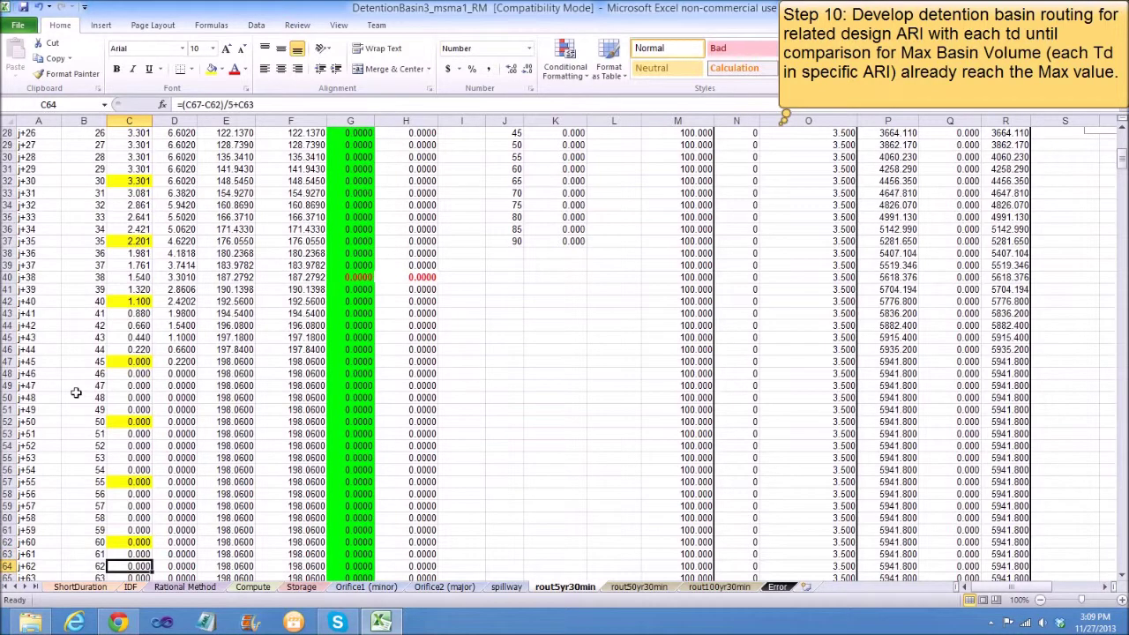
pyautogui.press('Down')
pyautogui.press('Down')
pyautogui.press('Down')
pyautogui.press('Return')
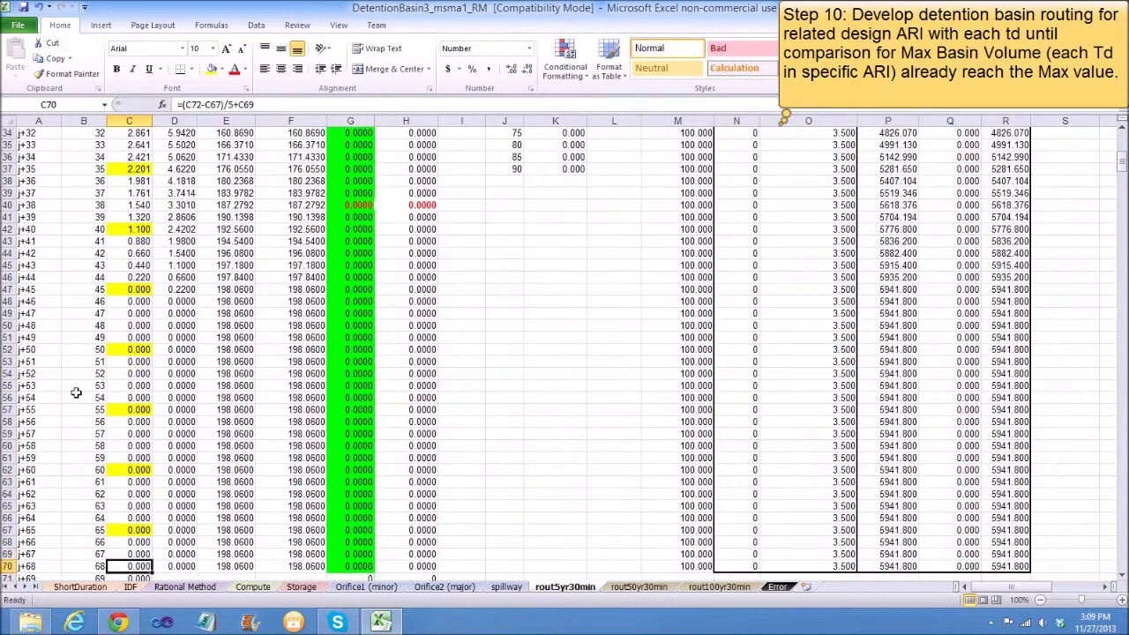
pyautogui.press('Down')
pyautogui.press('Down')
pyautogui.press('Down')
pyautogui.press('Down')
pyautogui.write('0')
pyautogui.press('Return')
pyautogui.scroll(11, 231, 358)
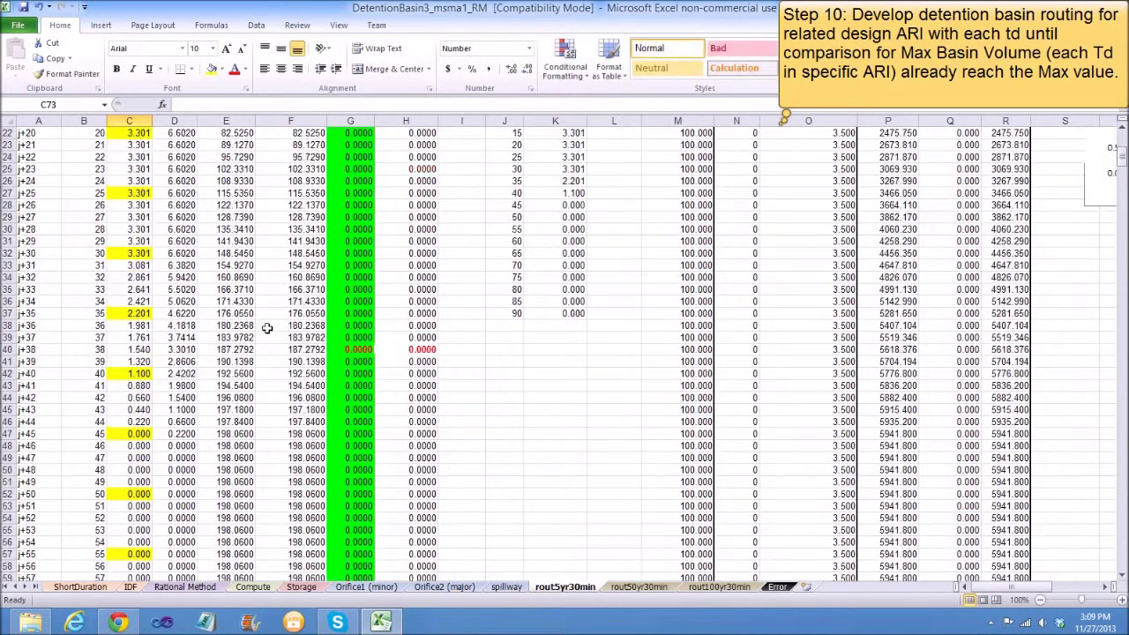
# Step: Clear the temporary time/flow table in J19:L40
pyautogui.moveTo(509, 314); pyautogui.dragTo(587, 526)
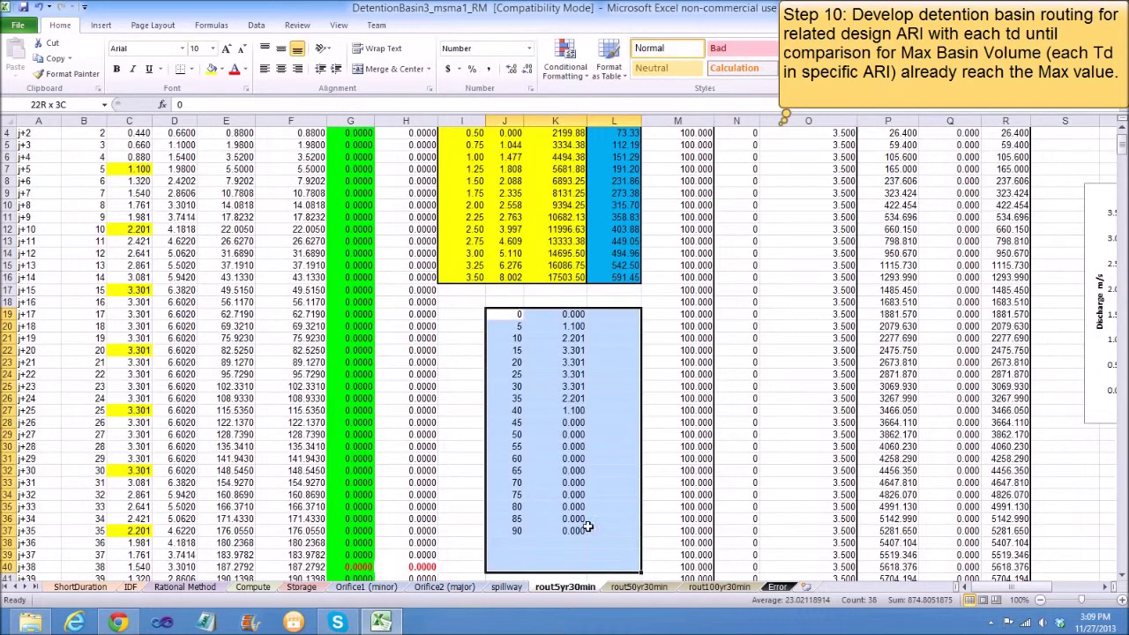
pyautogui.press('Delete')
pyautogui.scroll(1, 421, 441)
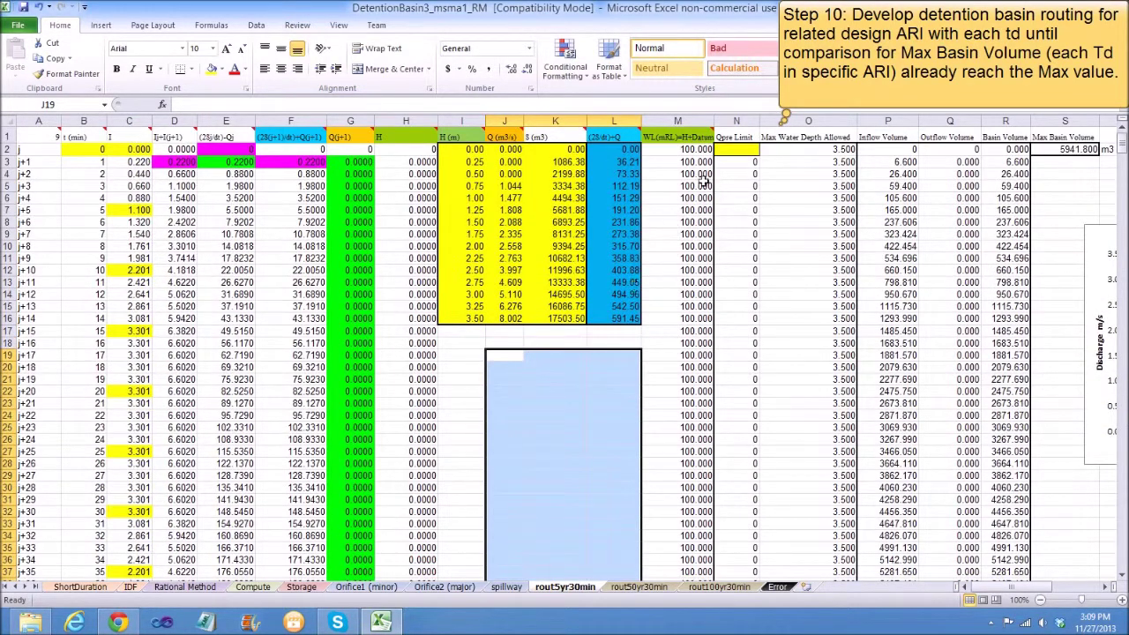
# Step: From cell H20 in the water depth column, run the Run interpolate macro
pyautogui.click(720, 151)
pyautogui.click(375, 367)
pyautogui.scroll(-11, 370, 380)
pyautogui.scroll(-3, 370, 389)
pyautogui.scroll(-4, 371, 392)
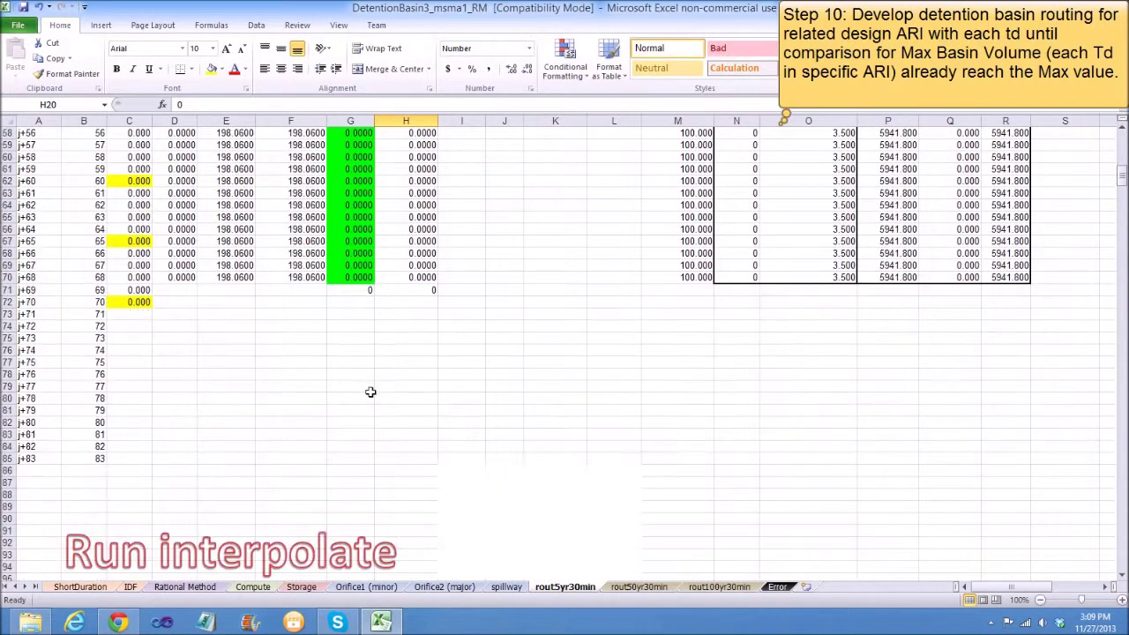
pyautogui.scroll(-4, 370, 392)
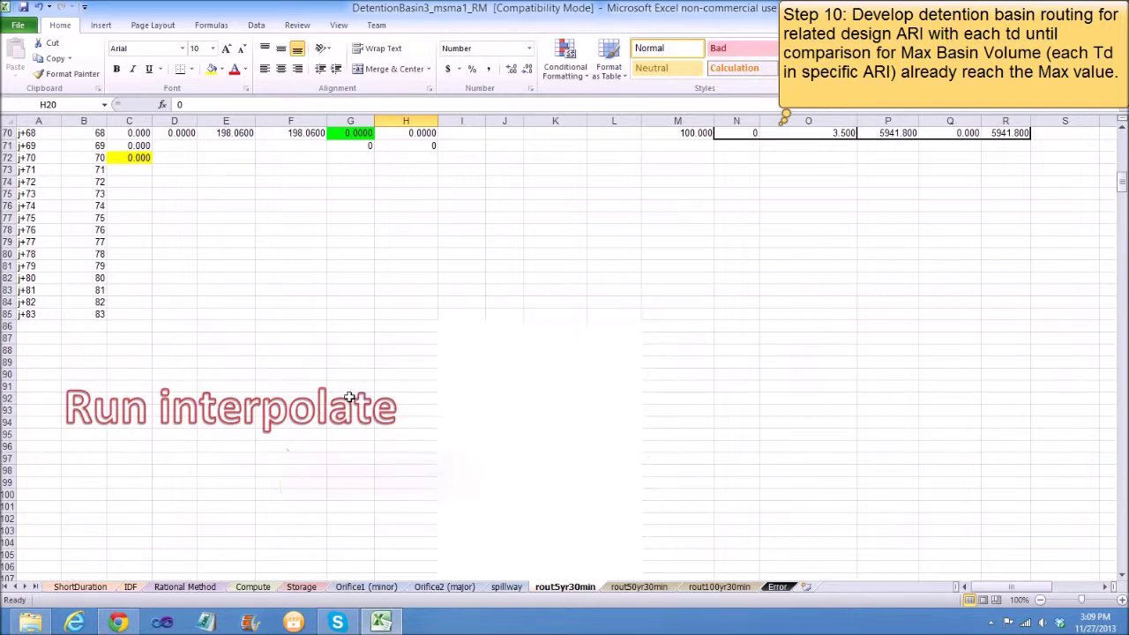
pyautogui.scroll(4, 350, 399)
pyautogui.click(277, 540)
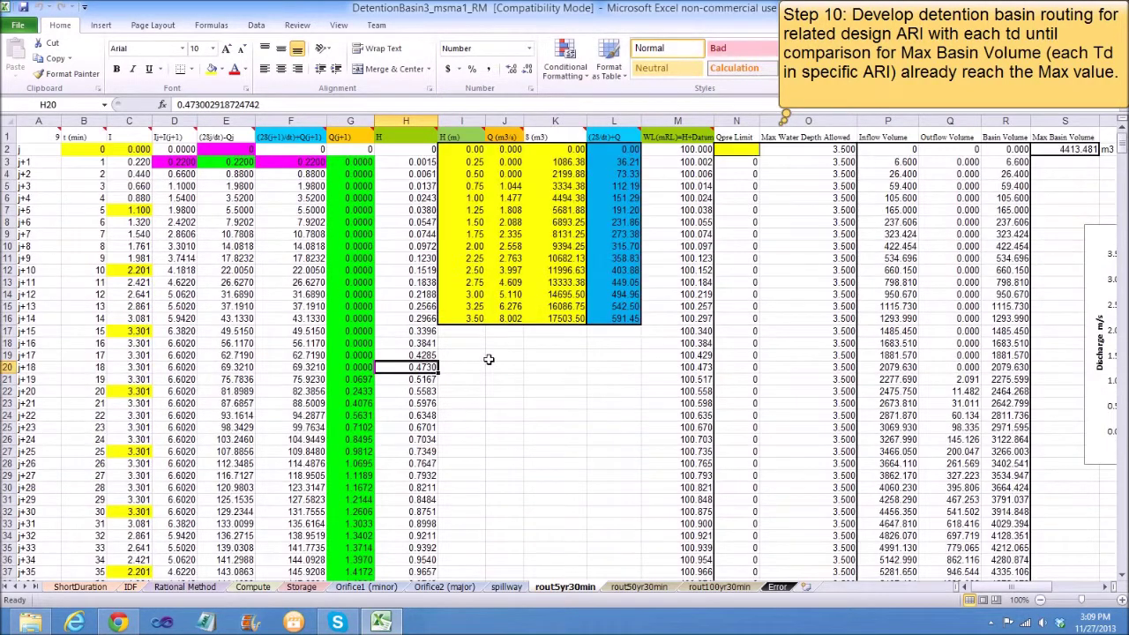
pyautogui.click(488, 356)
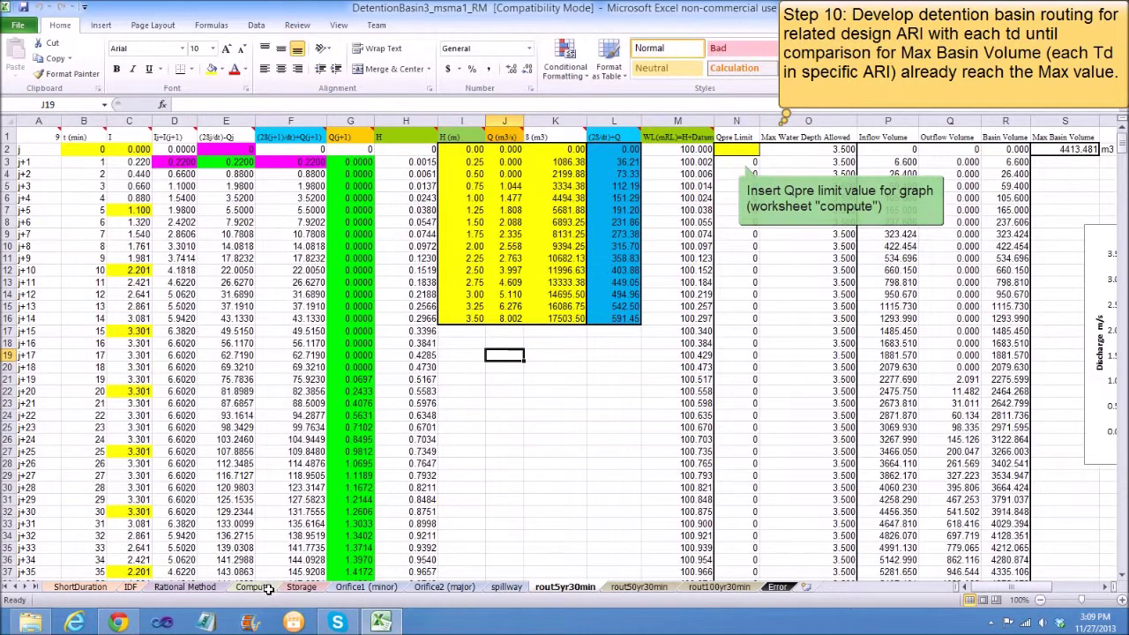
# Step: Enter 3.699, the Compute sheet's 50-year pre-development peak, as the Qpre limit in N2 and save
pyautogui.click(266, 589)
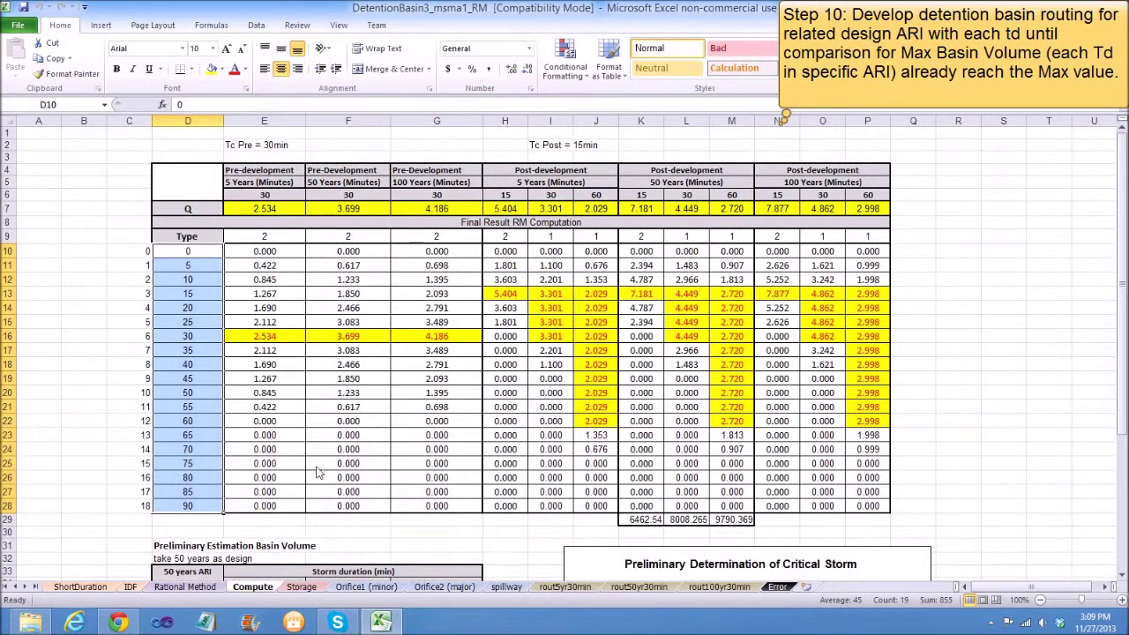
pyautogui.click(349, 339)
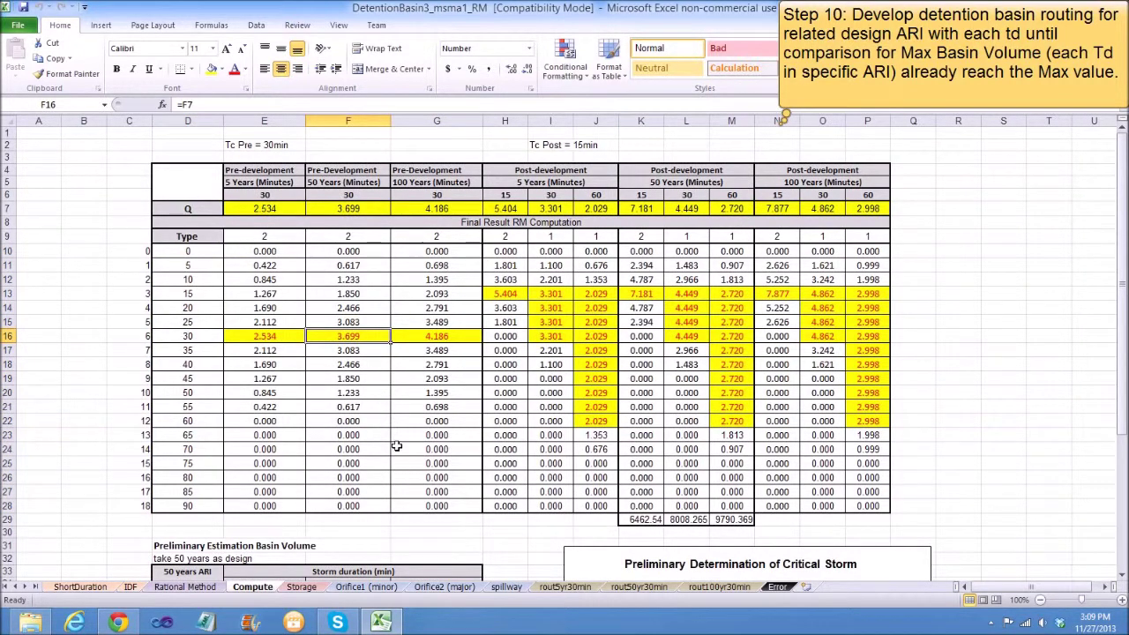
pyautogui.click(565, 587)
pyautogui.click(733, 150)
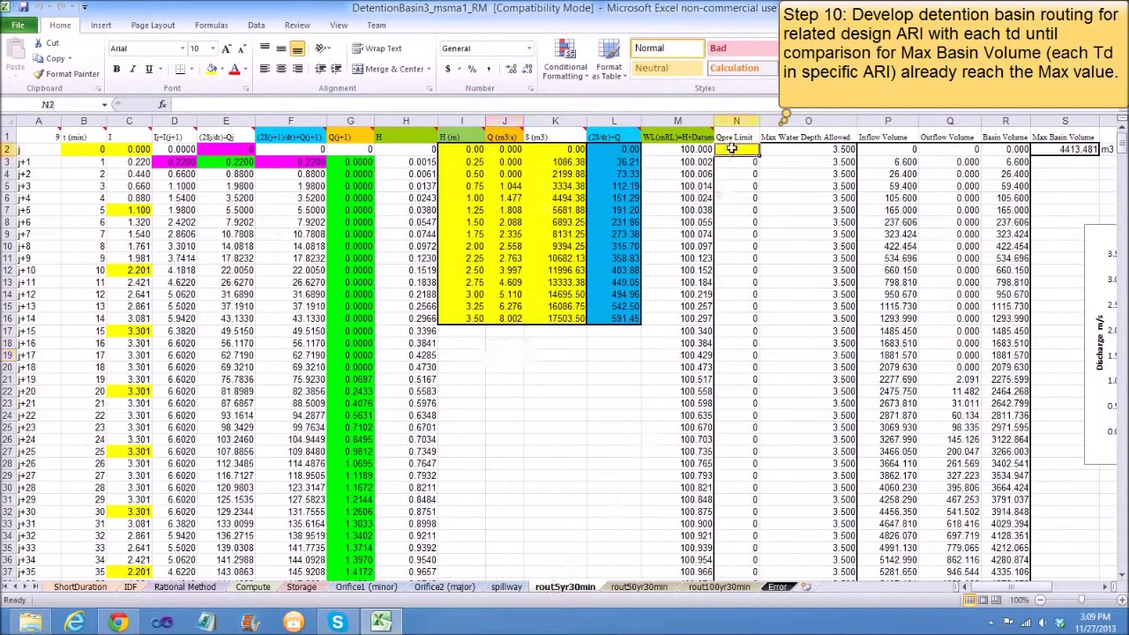
pyautogui.write('3.699')
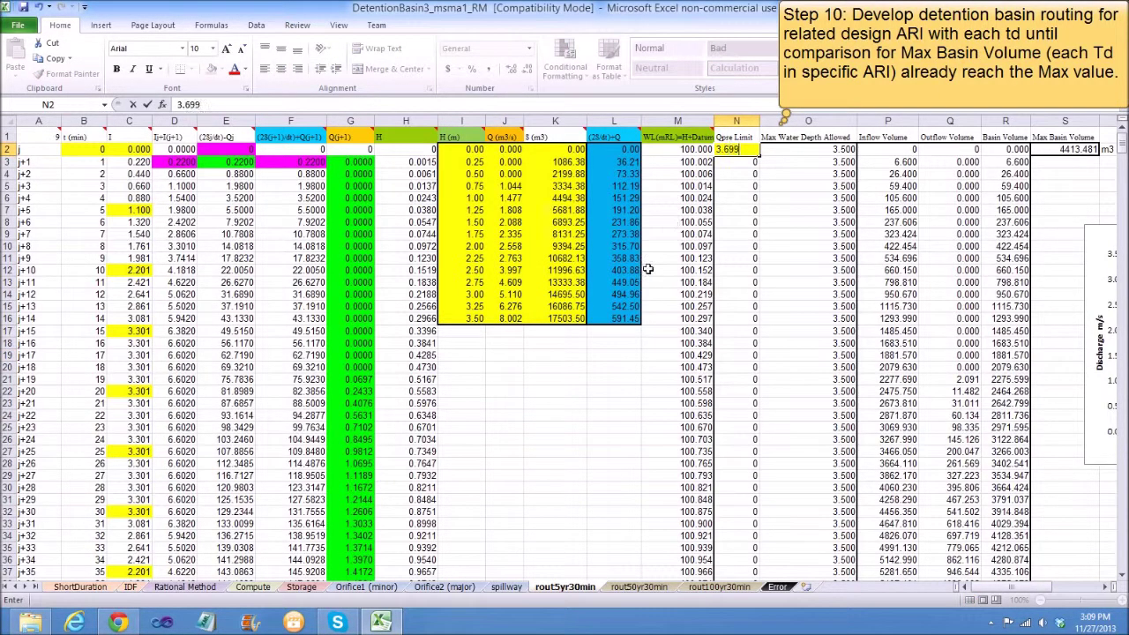
pyautogui.press('Return')
pyautogui.click(555, 463)
pyautogui.click(25, 7)
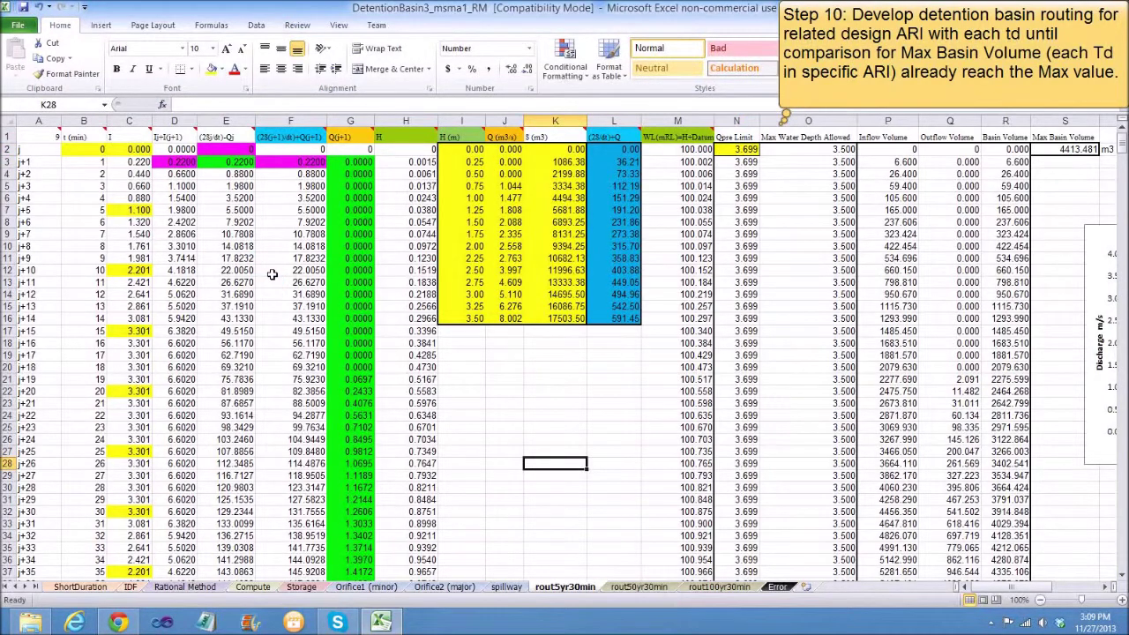
pyautogui.moveTo(999, 590); pyautogui.dragTo(1050, 587)
pyautogui.click(820, 513)
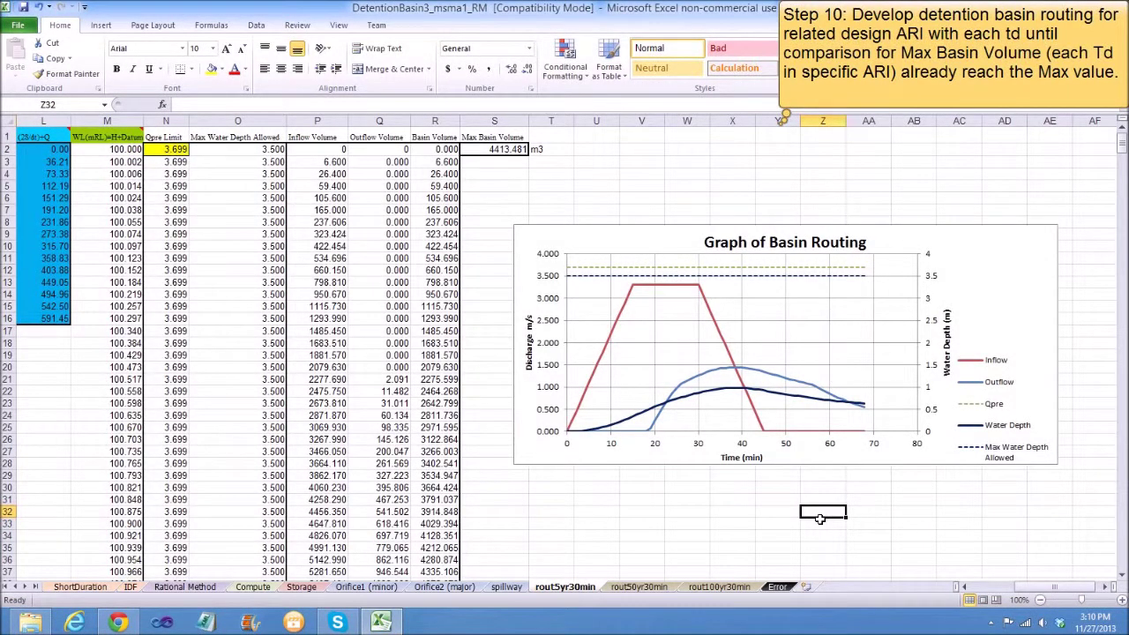
pyautogui.moveTo(1050, 588); pyautogui.dragTo(970, 587)
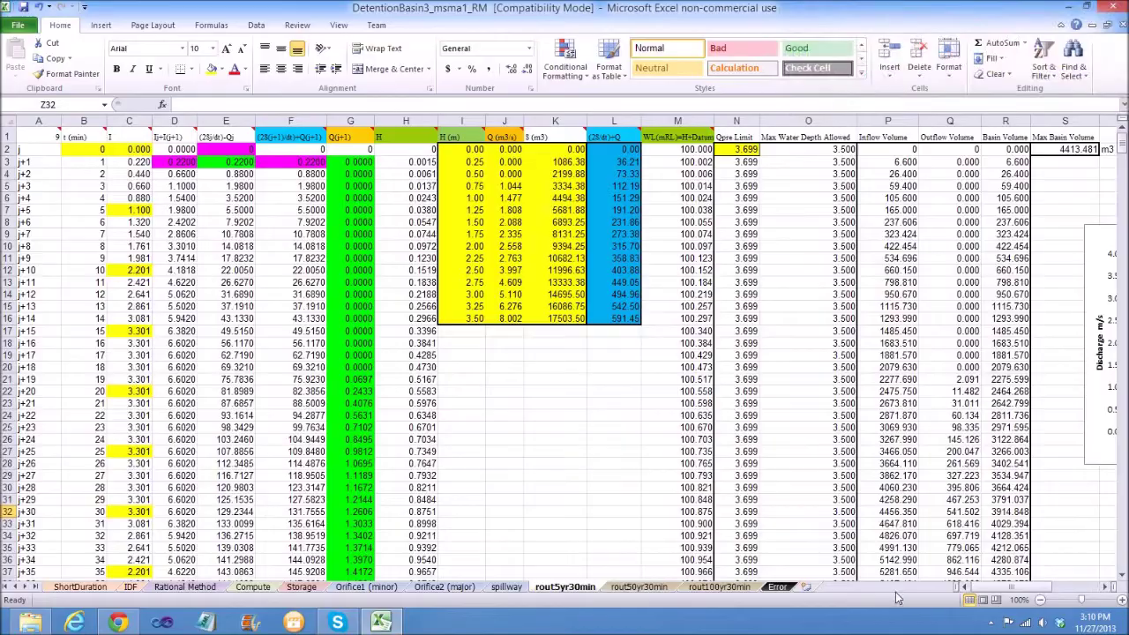